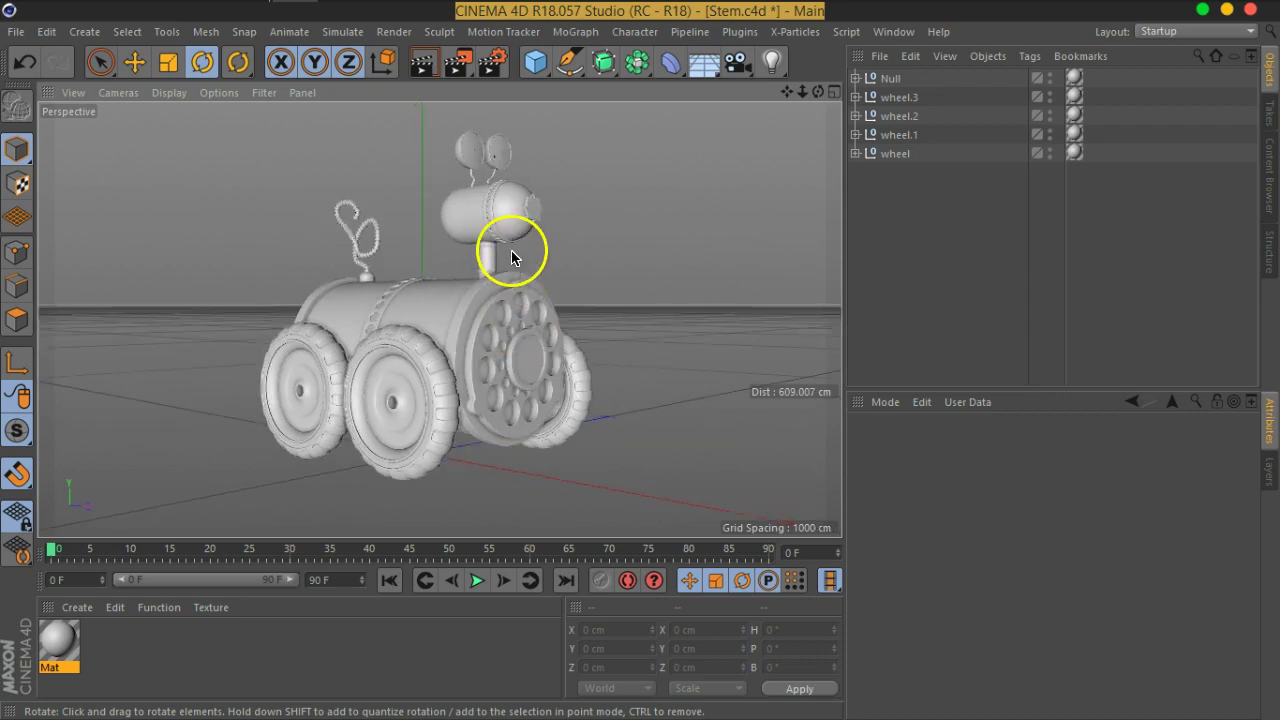
Step: Orbit and zoom to a low front view of the robot and select its front grille
scroll(508, 251, "up", 1)
scroll(520, 318, "up", 1)
mouse_move(525, 322)
left_mouse_down("alt")
mouse_move(491, 297)
mouse_move(223, 346)
mouse_move(509, 337)
mouse_move(351, 346)
mouse_move(354, 323)
mouse_move(452, 292)
mouse_move(631, 269)
mouse_move(631, 297)
mouse_move(495, 337)
mouse_move(466, 309)
mouse_move(503, 277)
mouse_move(559, 277)
mouse_move(491, 274)
mouse_move(506, 286)
left_mouse_up("alt")
mouse_move(549, 364)
left_mouse_down("alt")
mouse_move(471, 343)
mouse_move(486, 314)
mouse_move(477, 341)
mouse_move(491, 343)
mouse_move(491, 323)
left_mouse_up("alt")
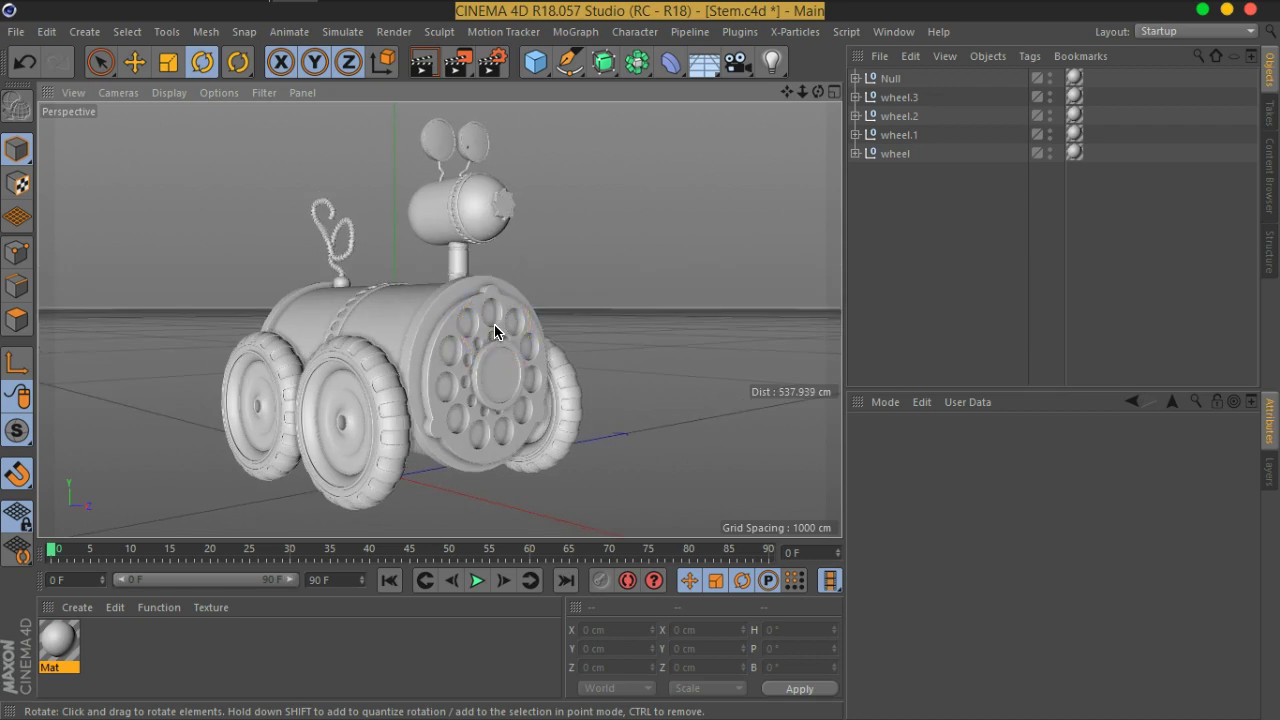
scroll(494, 332, "down", 3)
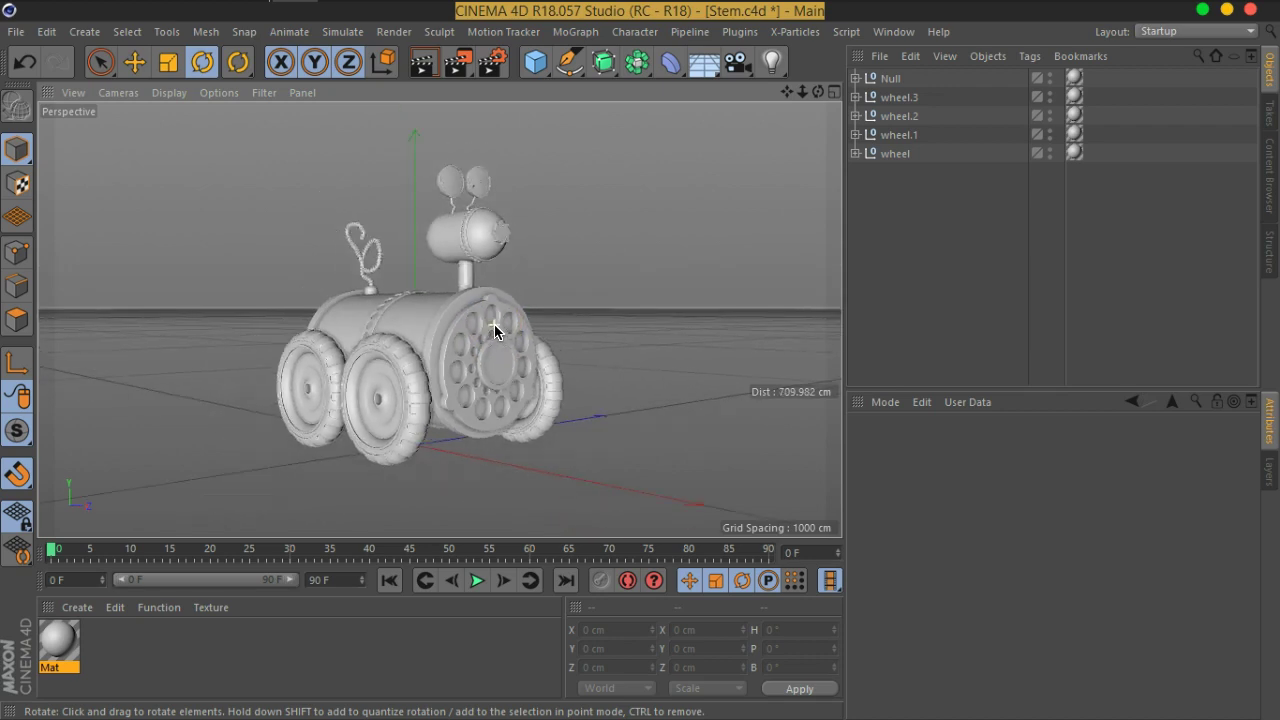
left_click(485, 310)
Step: Orbit around the robot from above and both sides, ending on a level close-up view
left_click_drag(471, 366, 432, 318)
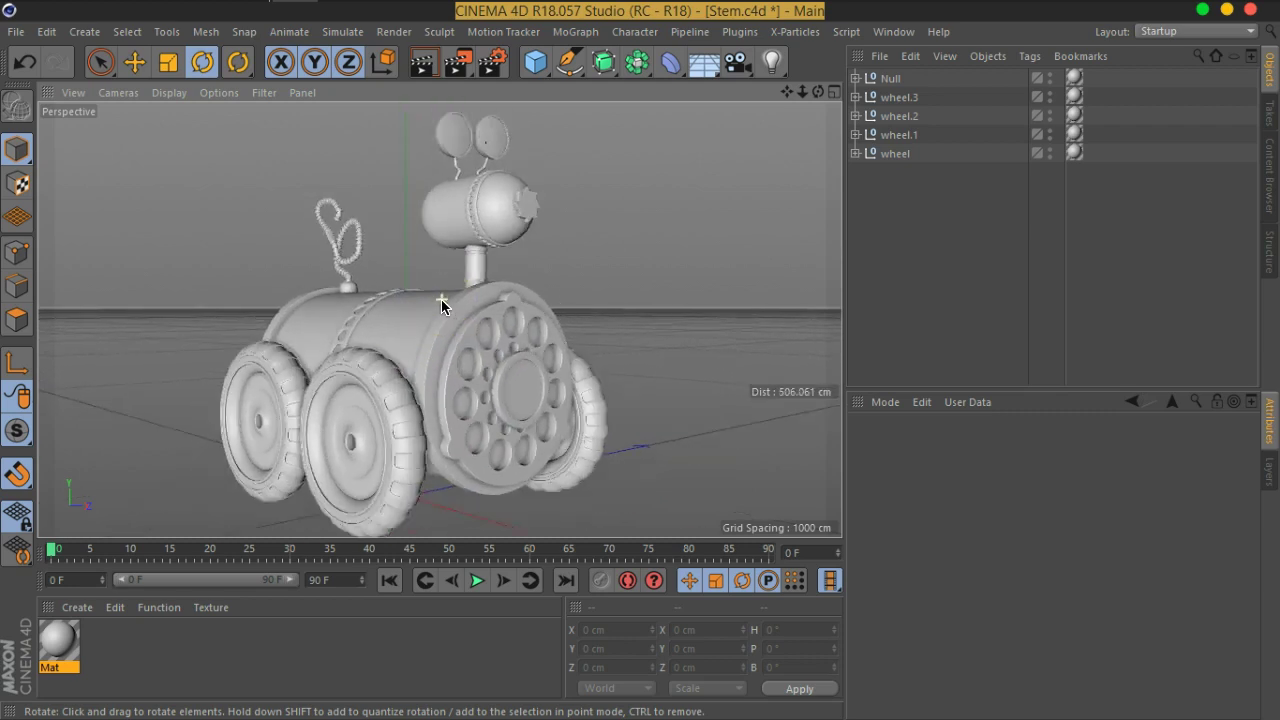
mouse_move(332, 306)
left_mouse_down("alt")
mouse_move(326, 344)
mouse_move(306, 329)
mouse_move(320, 307)
left_mouse_up("alt")
scroll(399, 345, "up", 5)
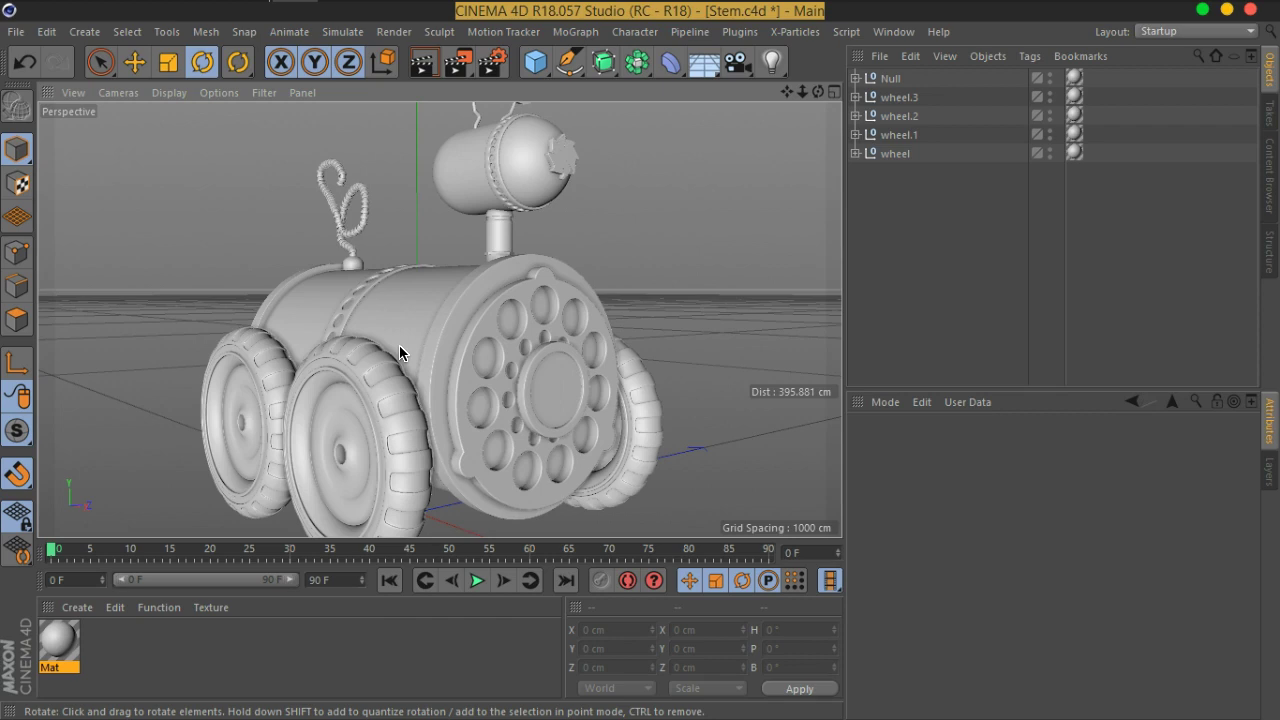
scroll(399, 345, "down", 2)
scroll(399, 345, "down", 2)
mouse_move(472, 393)
left_mouse_down("alt")
mouse_move(490, 402)
mouse_move(491, 371)
left_mouse_up("alt")
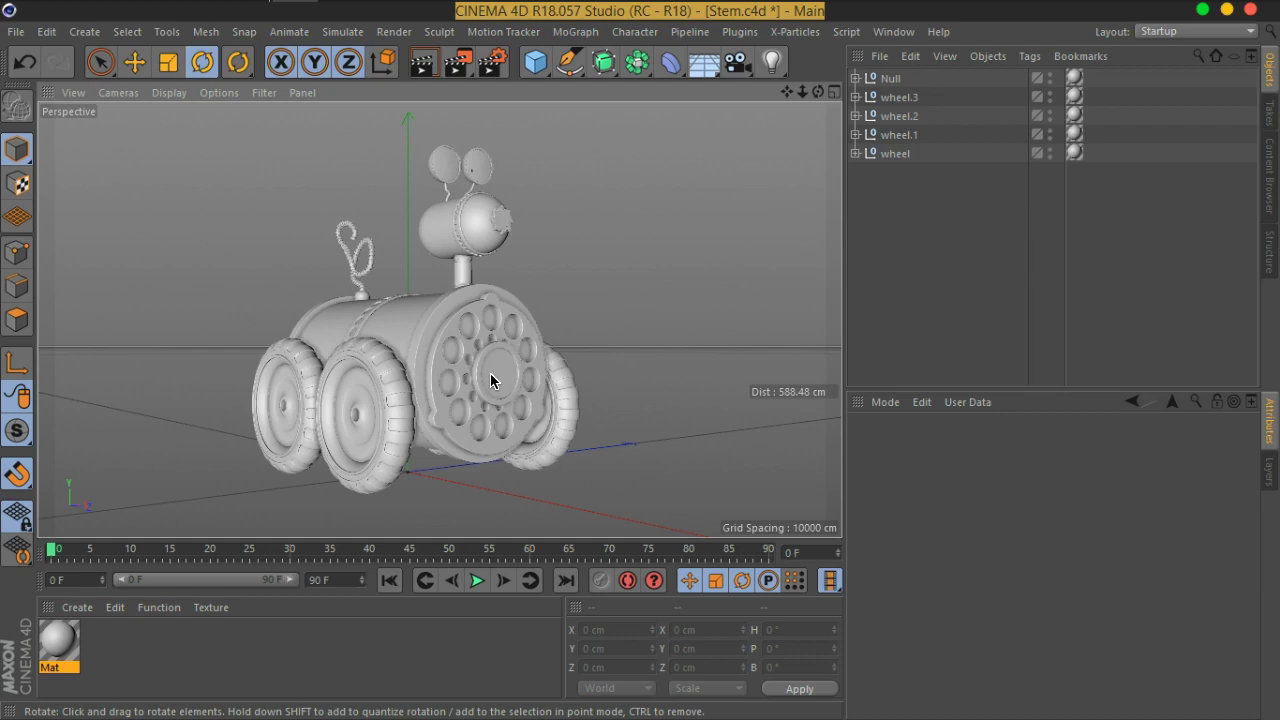
left_click_drag(515, 385, 559, 384)
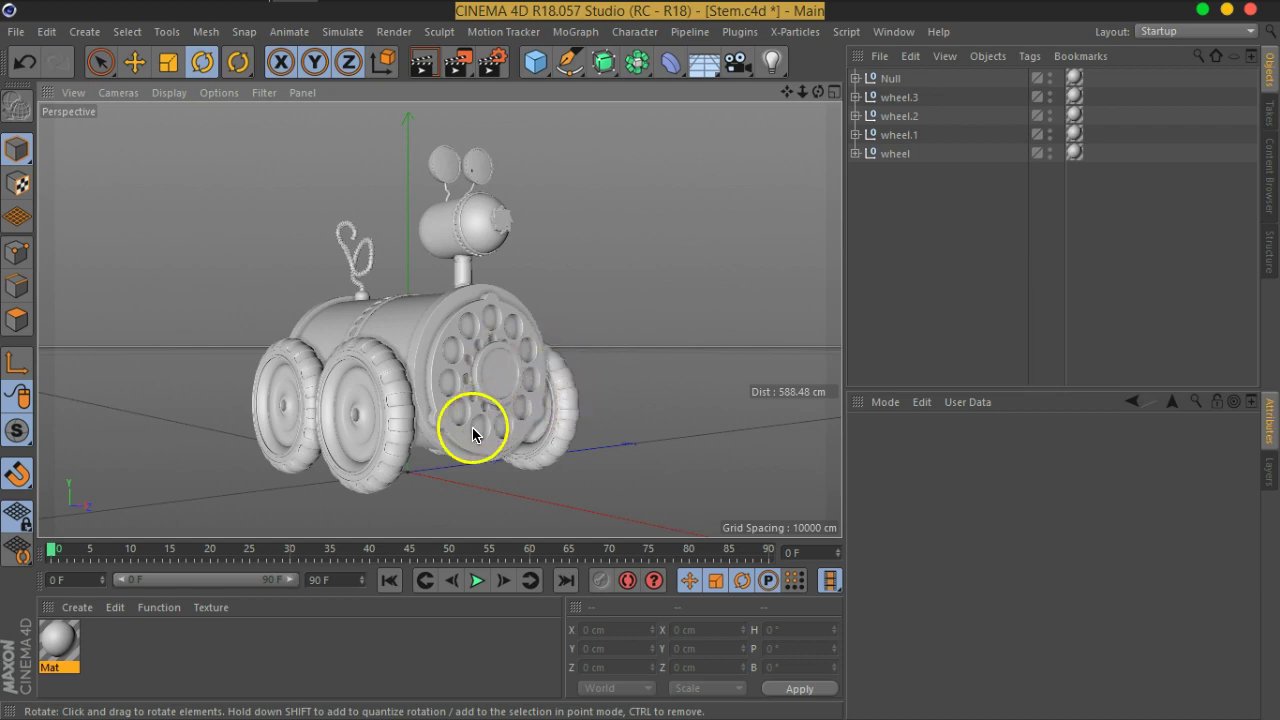
mouse_move(559, 384)
left_mouse_down("alt")
mouse_move(537, 370)
mouse_move(397, 380)
mouse_move(620, 374)
mouse_move(529, 349)
mouse_move(551, 368)
mouse_move(631, 363)
mouse_move(486, 451)
mouse_move(562, 335)
mouse_move(580, 343)
left_mouse_up("alt")
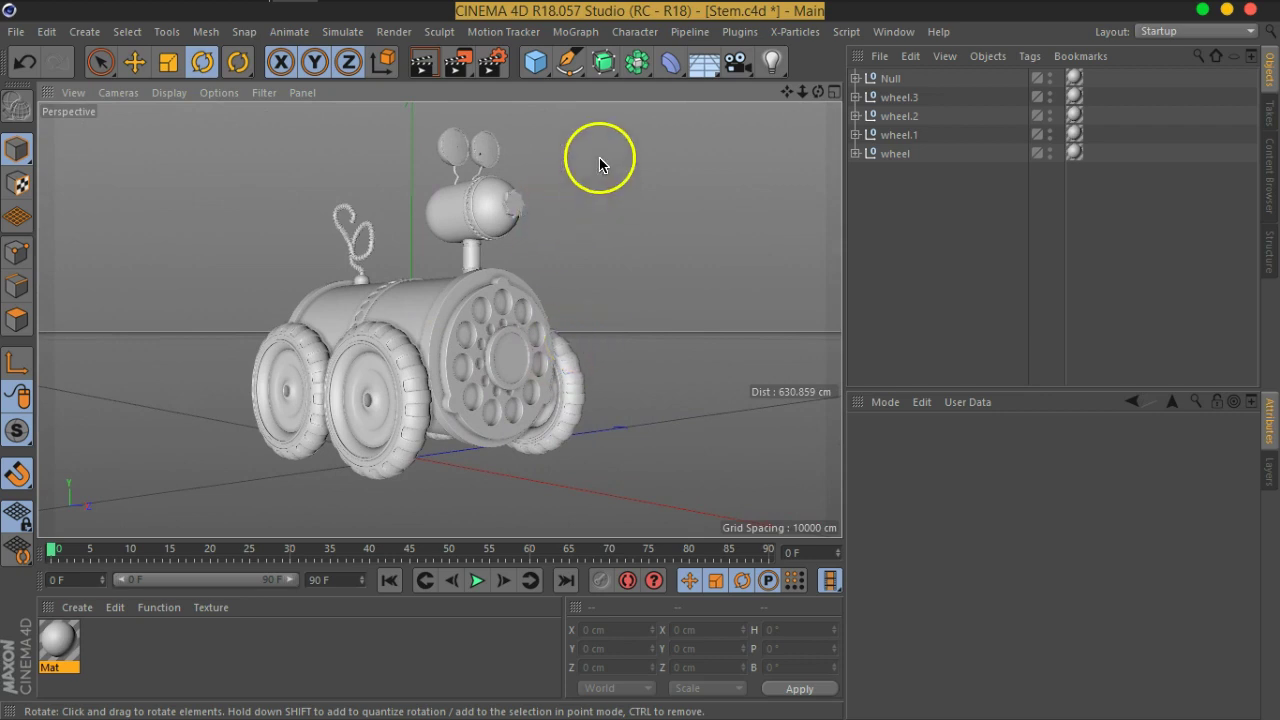
mouse_move(277, 306)
left_mouse_down("alt")
mouse_move(626, 306)
mouse_move(307, 360)
mouse_move(289, 306)
mouse_move(449, 306)
mouse_move(371, 351)
mouse_move(509, 380)
mouse_move(335, 366)
mouse_move(354, 334)
mouse_move(389, 321)
left_mouse_up("alt")
scroll(357, 335, "up", 3)
scroll(357, 334, "down", 2)
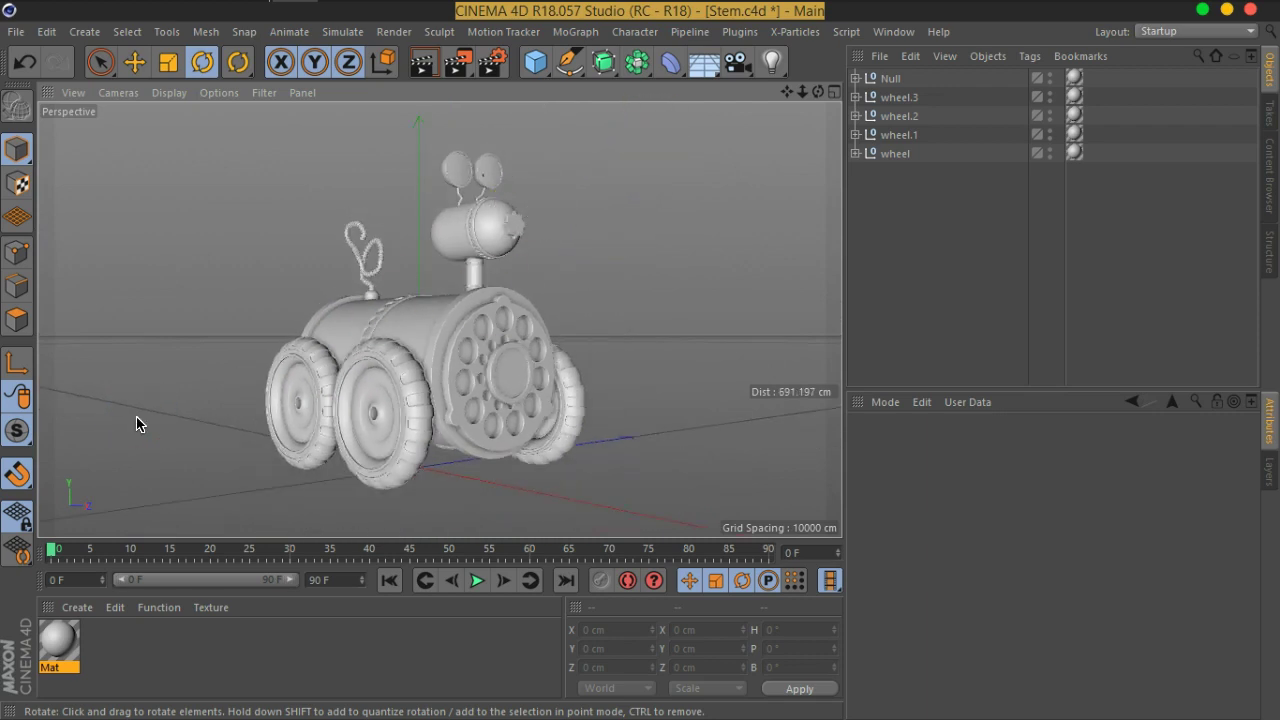
left_click_drag(388, 365, 451, 351, "alt")
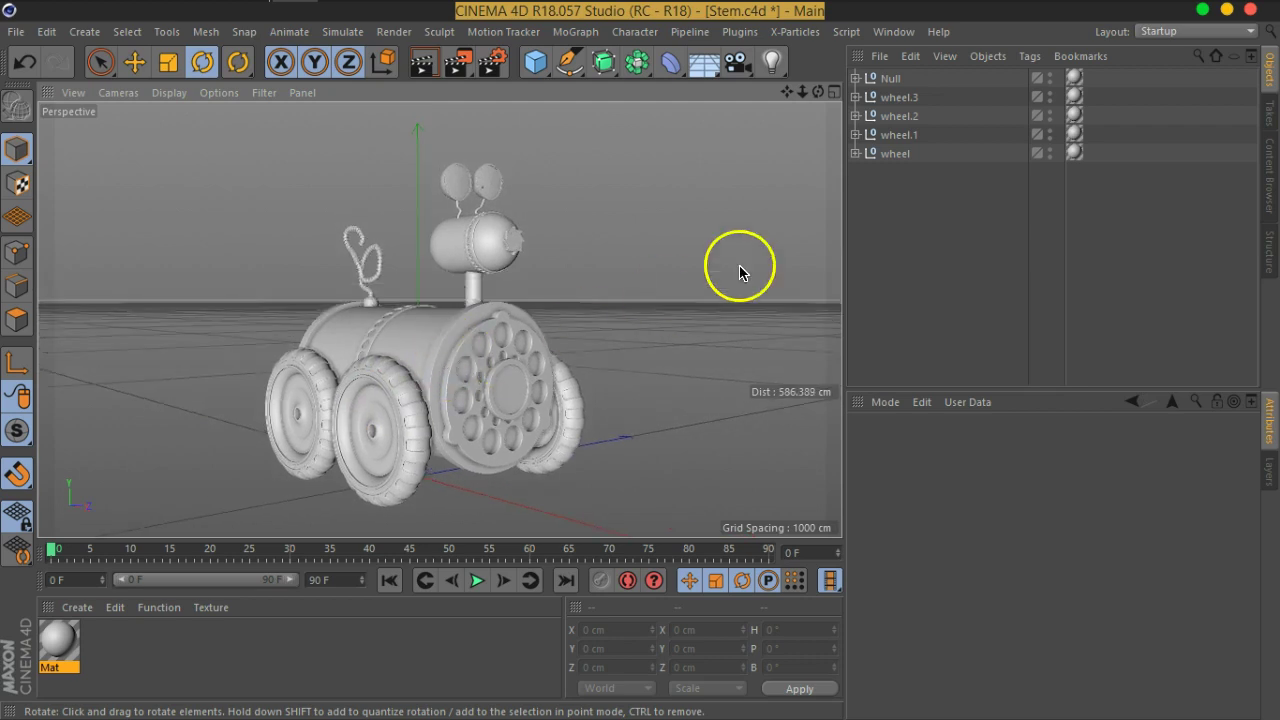
Step: Create a new empty project, then switch between Stem.c4d and the empty Untitled 2 document
left_click(16, 31)
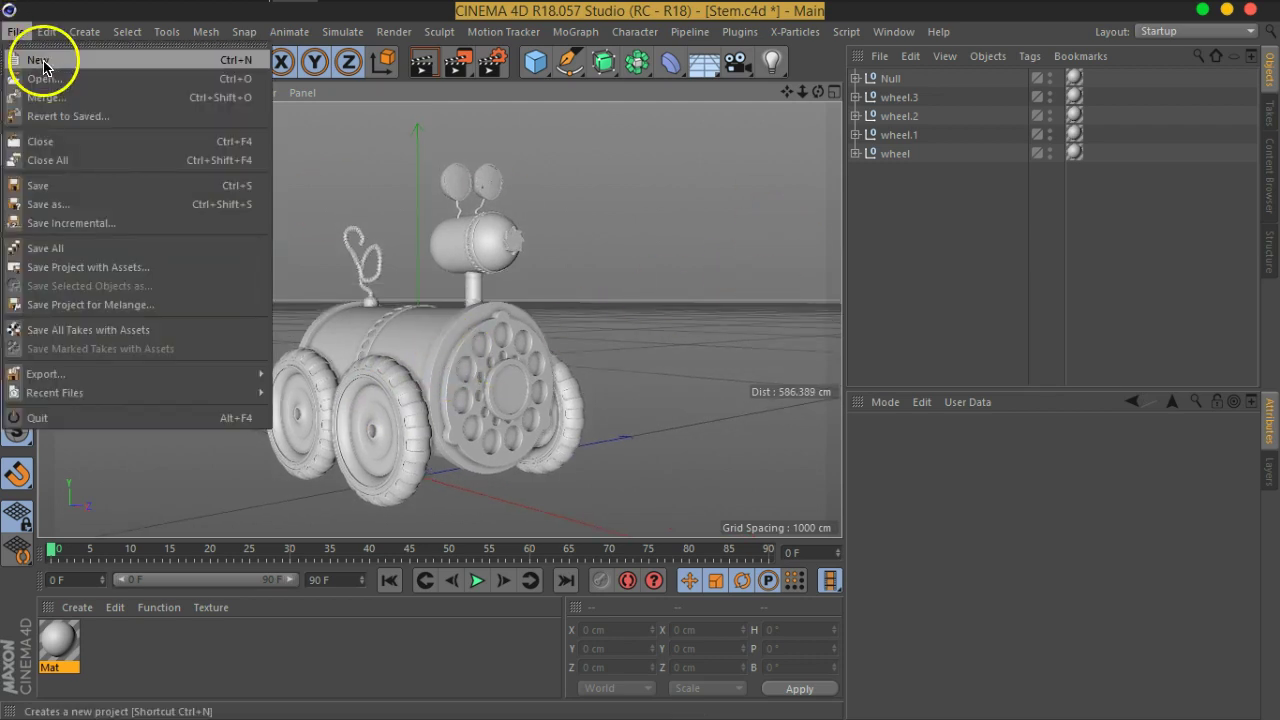
left_click(43, 60)
left_click(893, 31)
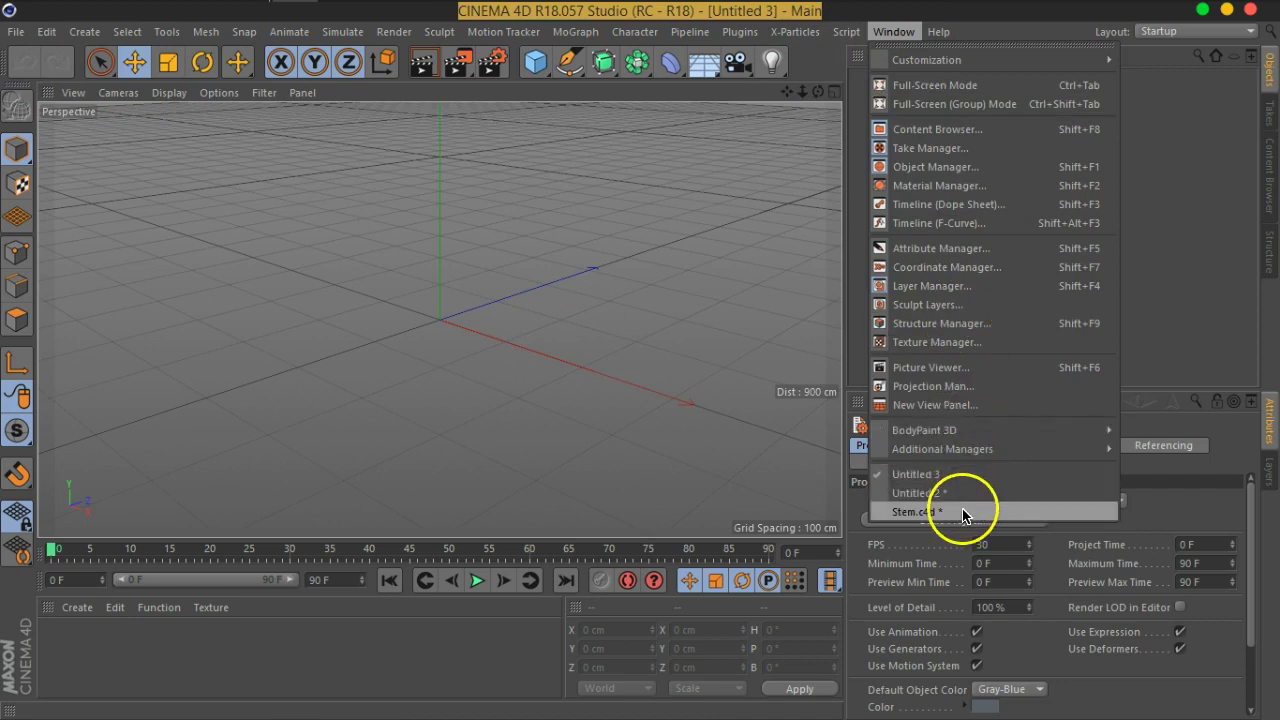
left_click(963, 512)
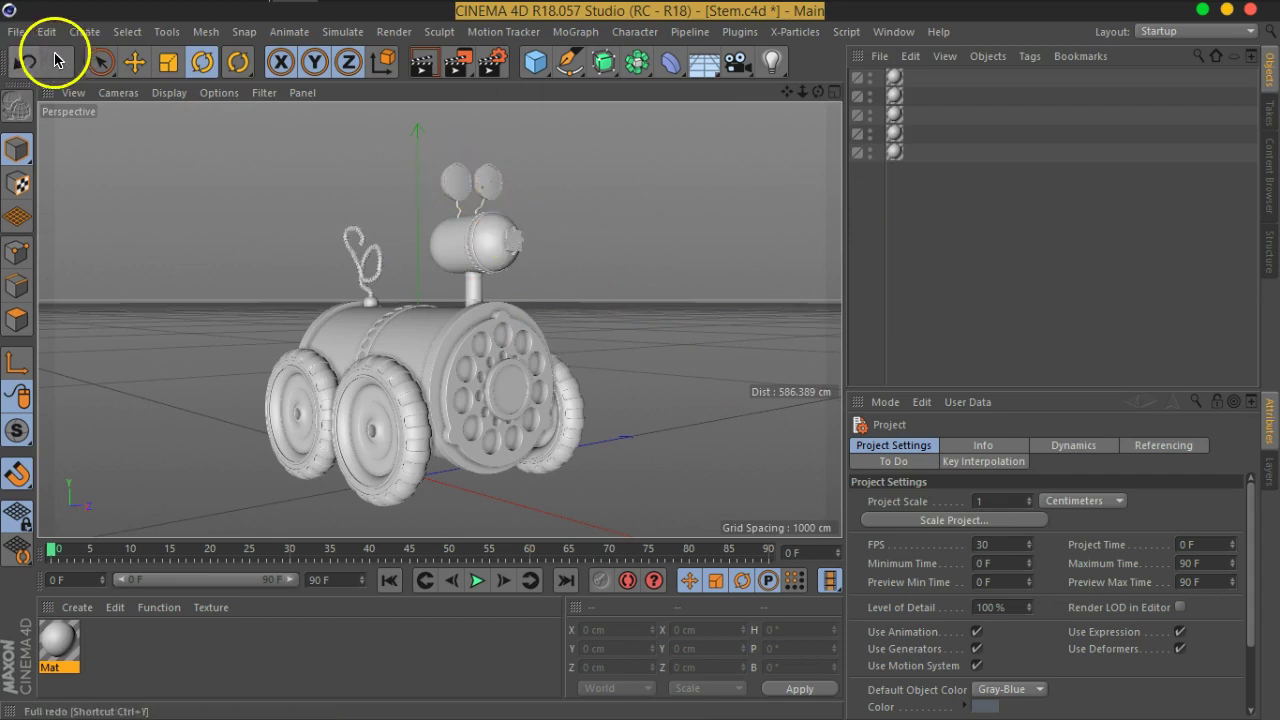
left_click(893, 31)
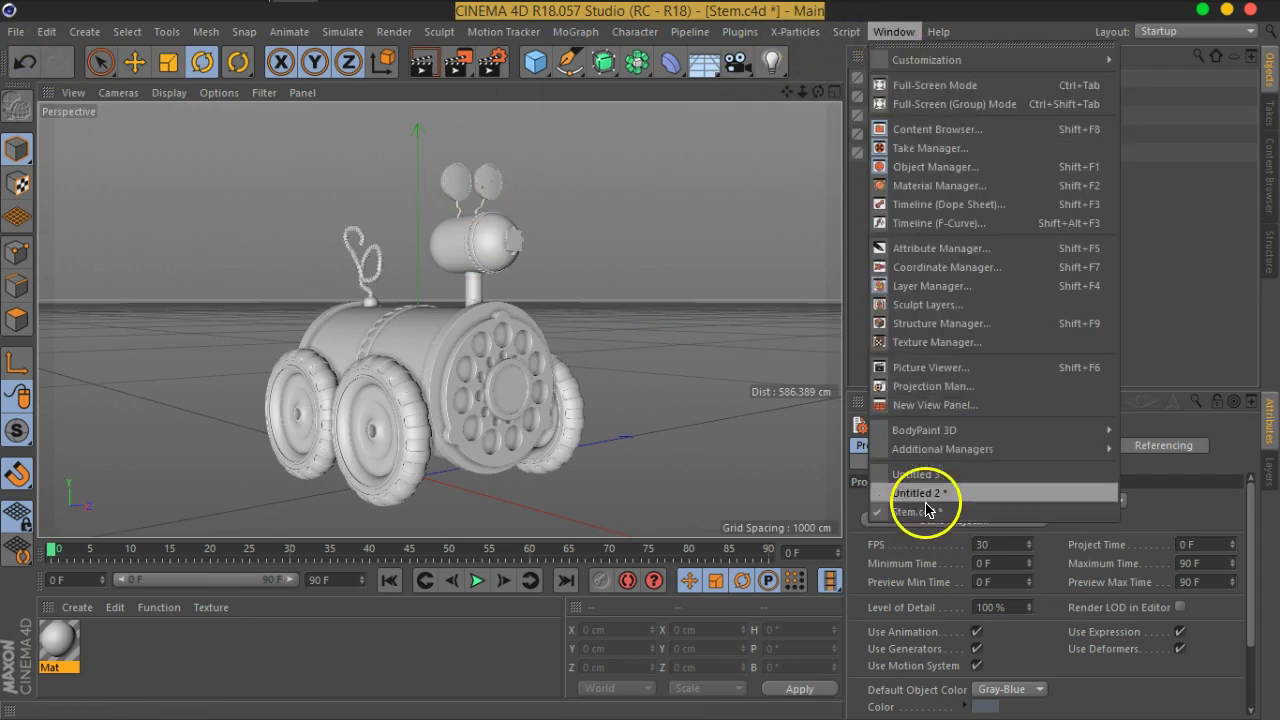
left_click(935, 493)
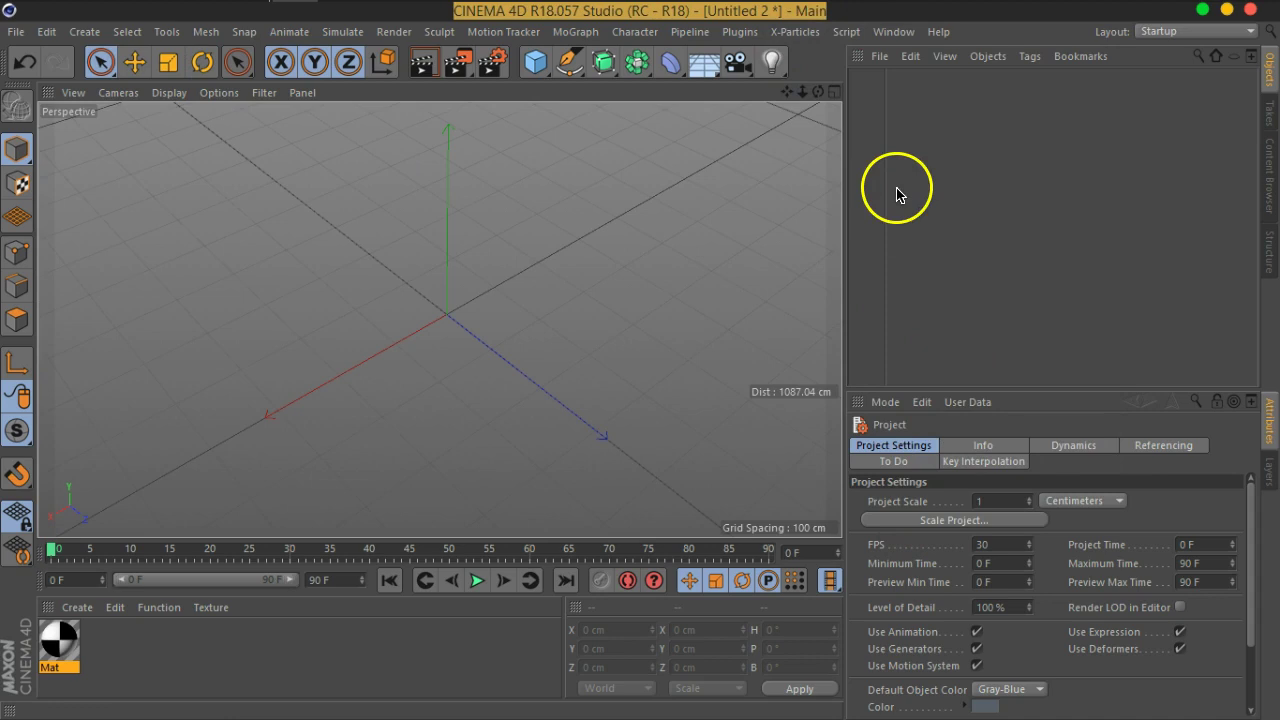
Step: Close Untitled 2 without saving and switch via Stem.c4d to the empty Untitled 3 project
left_click(16, 31)
left_click(68, 153)
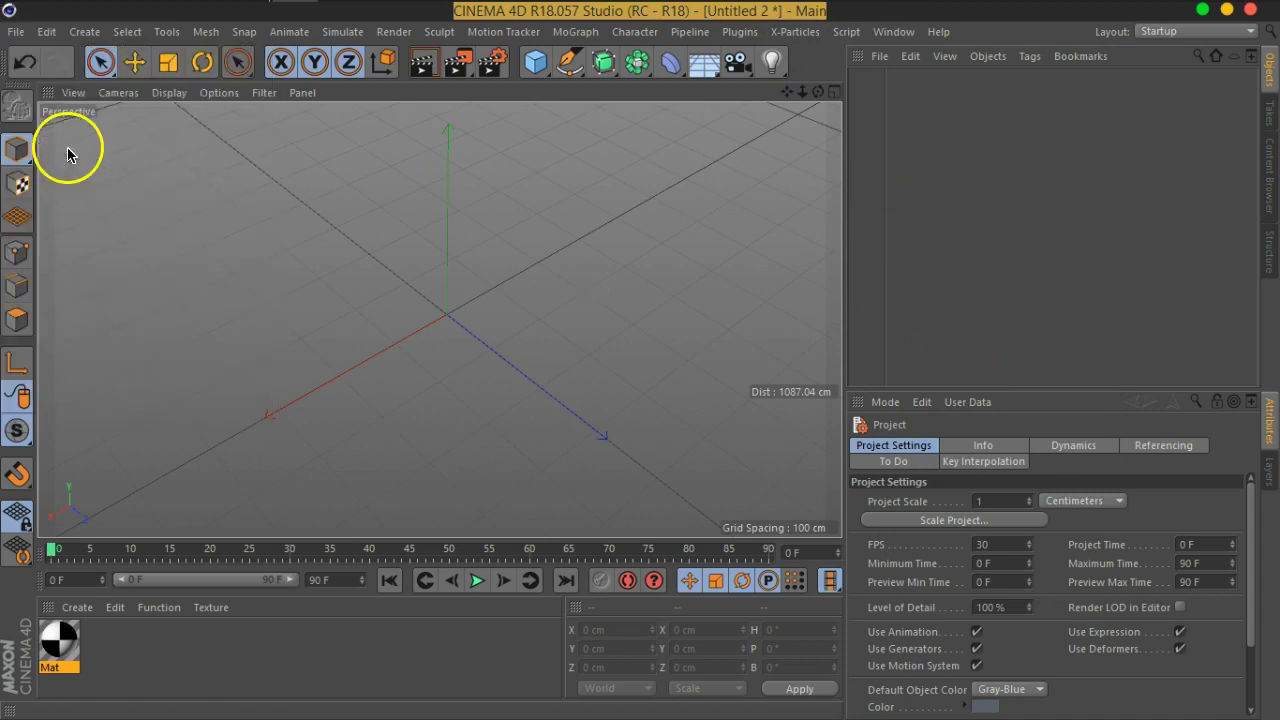
left_click(640, 445)
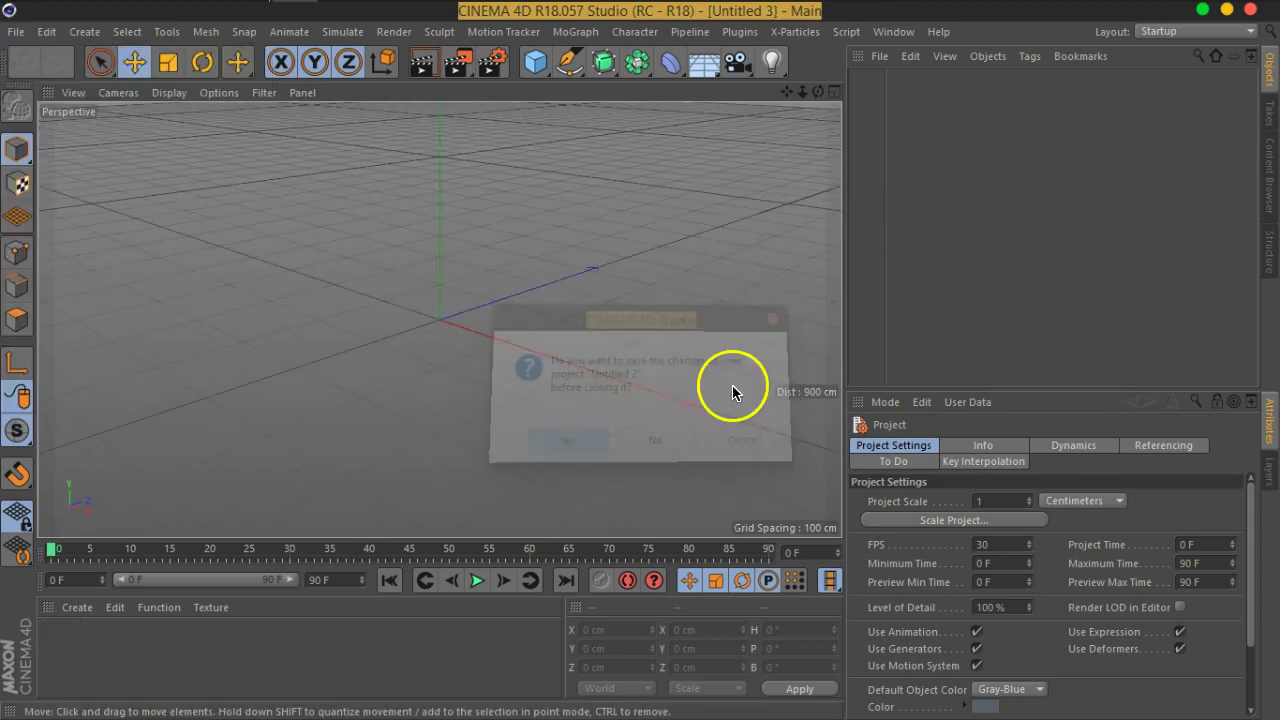
left_click(880, 40)
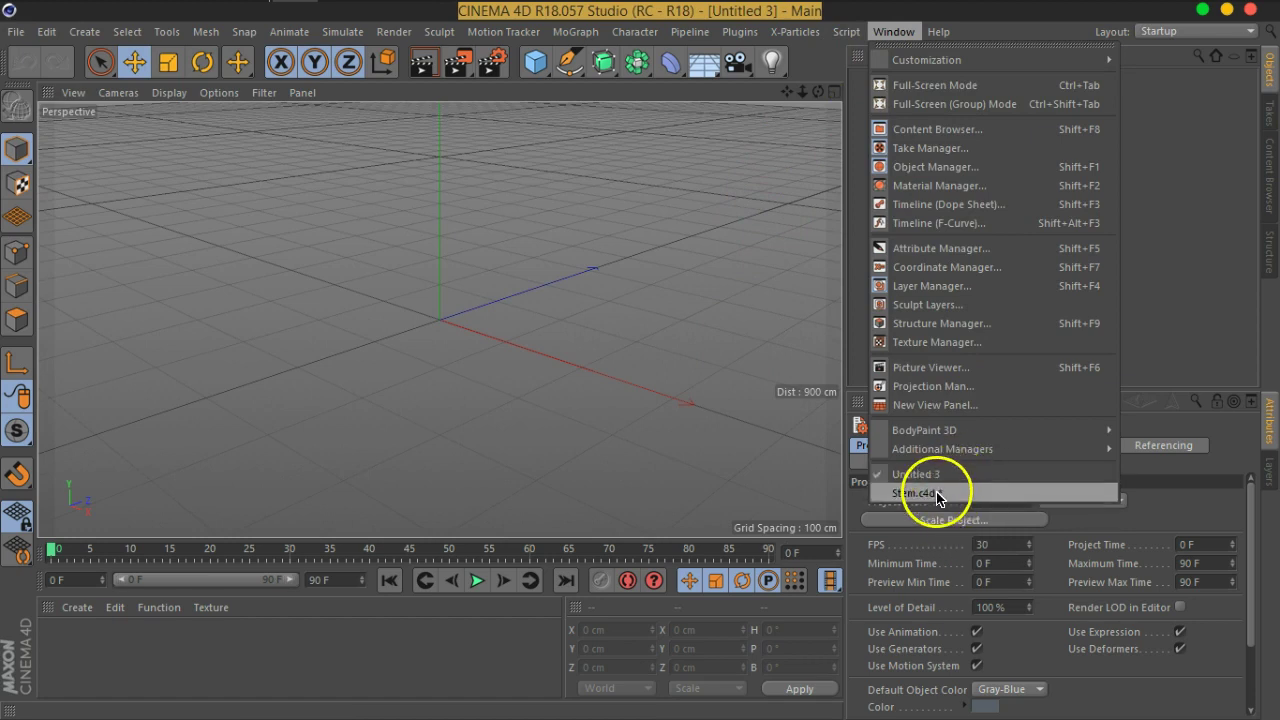
left_click(937, 494)
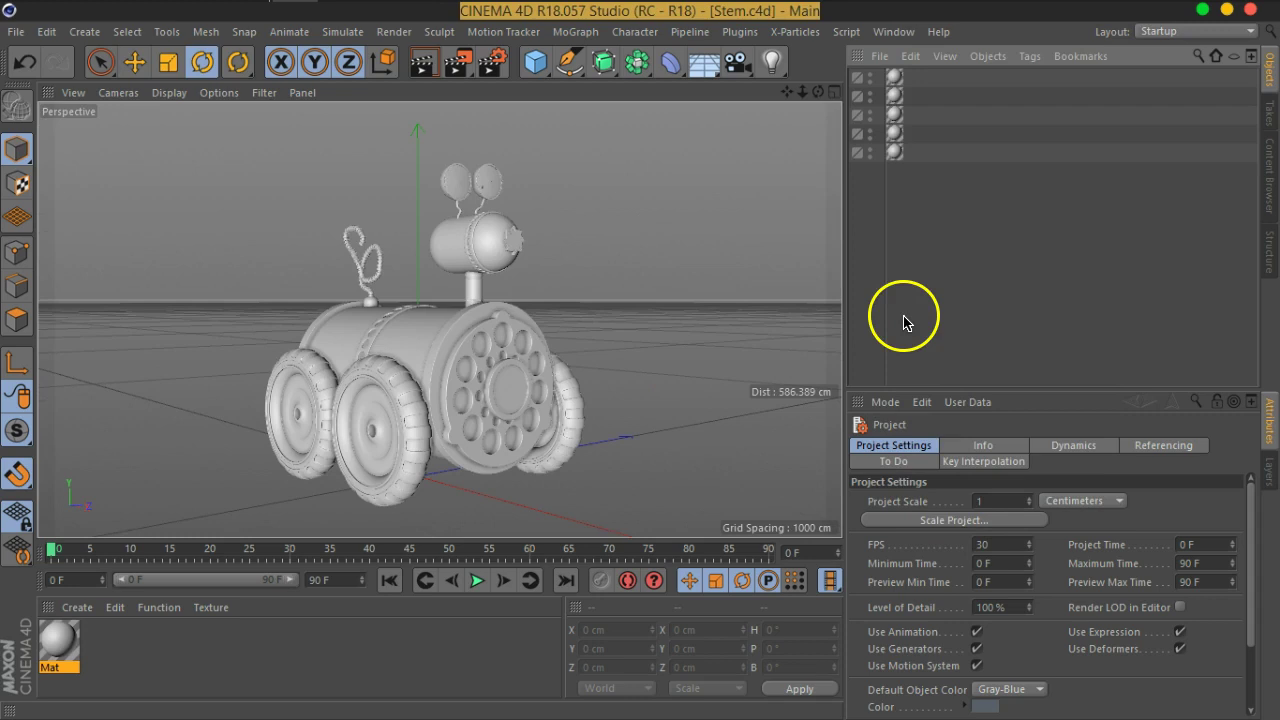
left_click(890, 32)
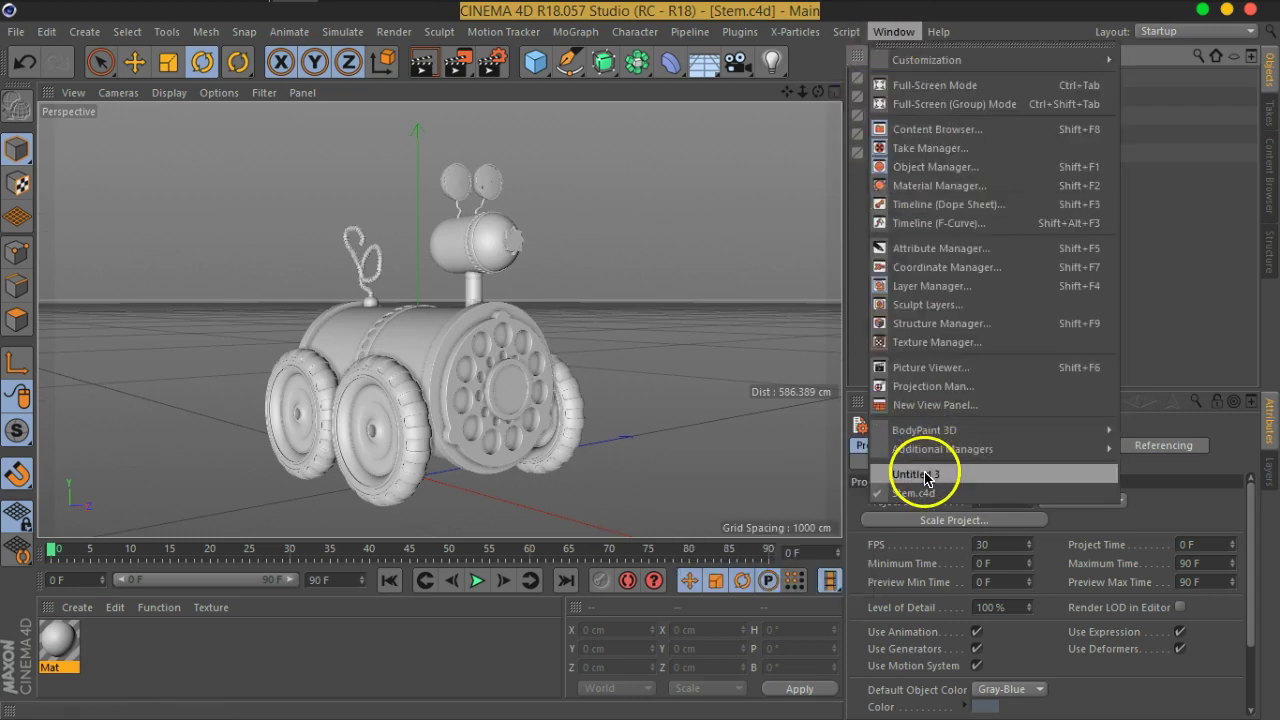
left_click(920, 458)
Step: Save the new project with Ctrl+S under the file name ToyCarTut.c4d
key("ctrl+s")
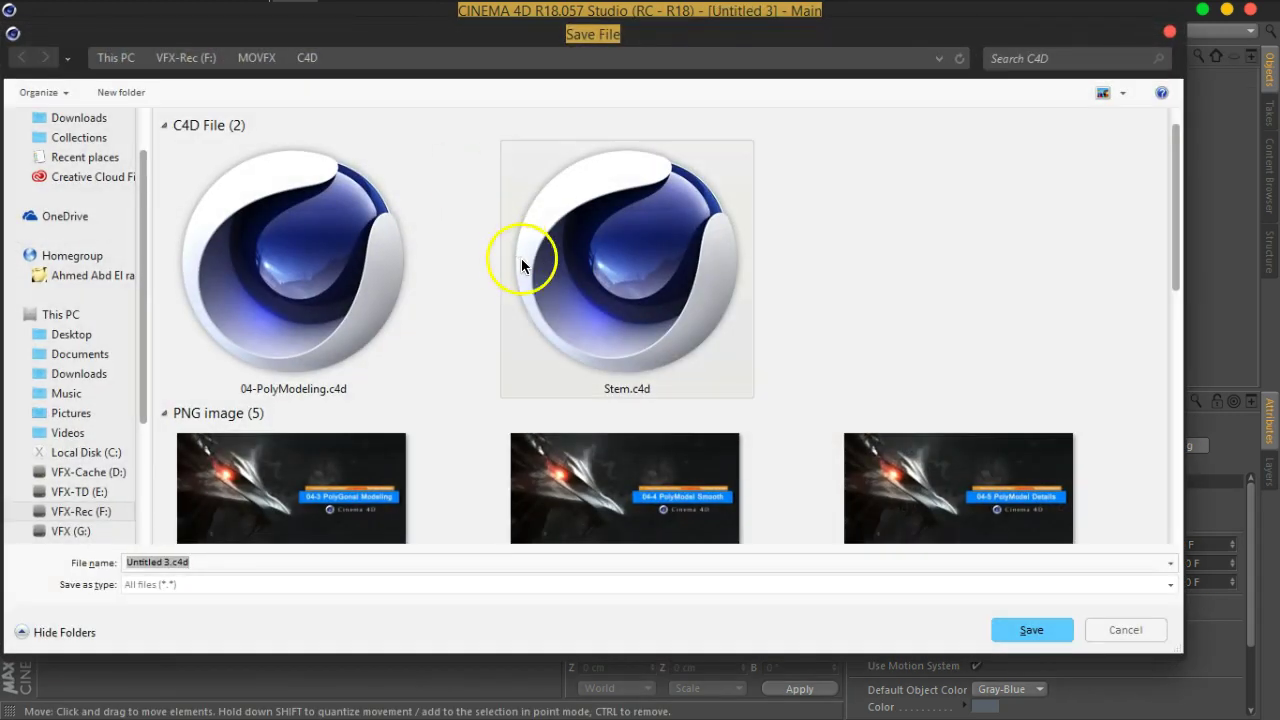
type("S")
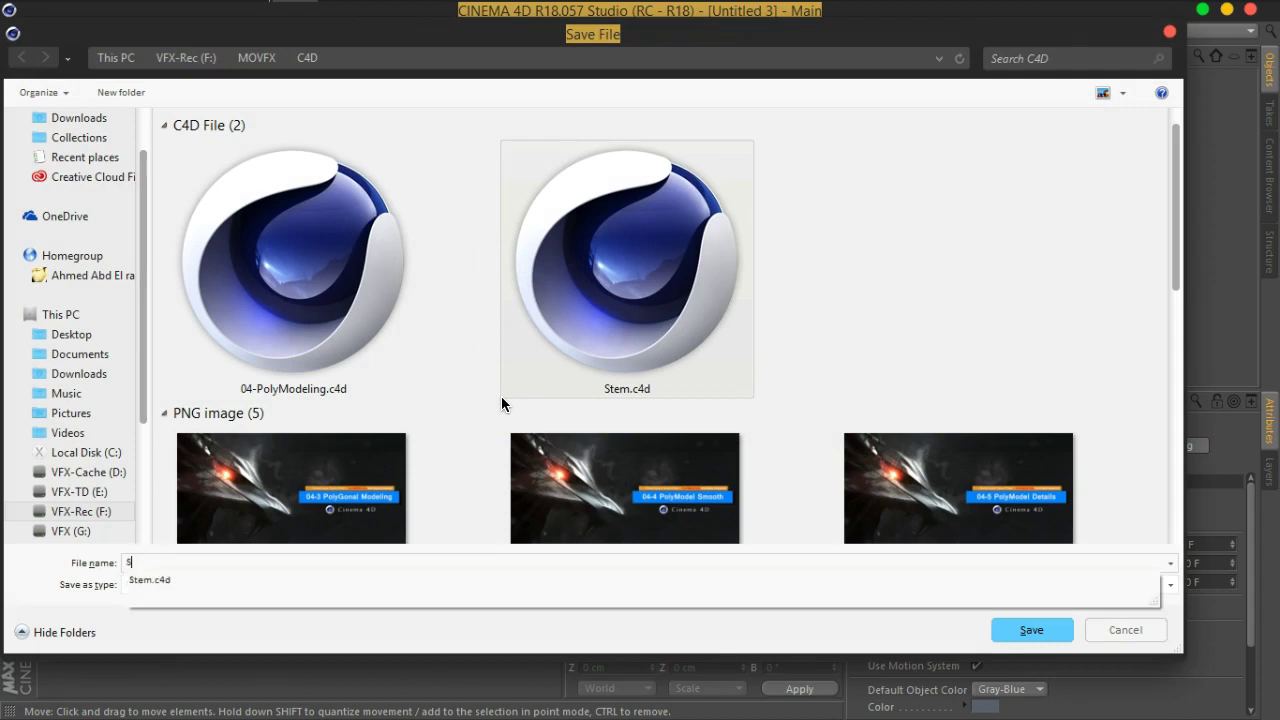
key("BackSpace")
type("ToyCarTu")
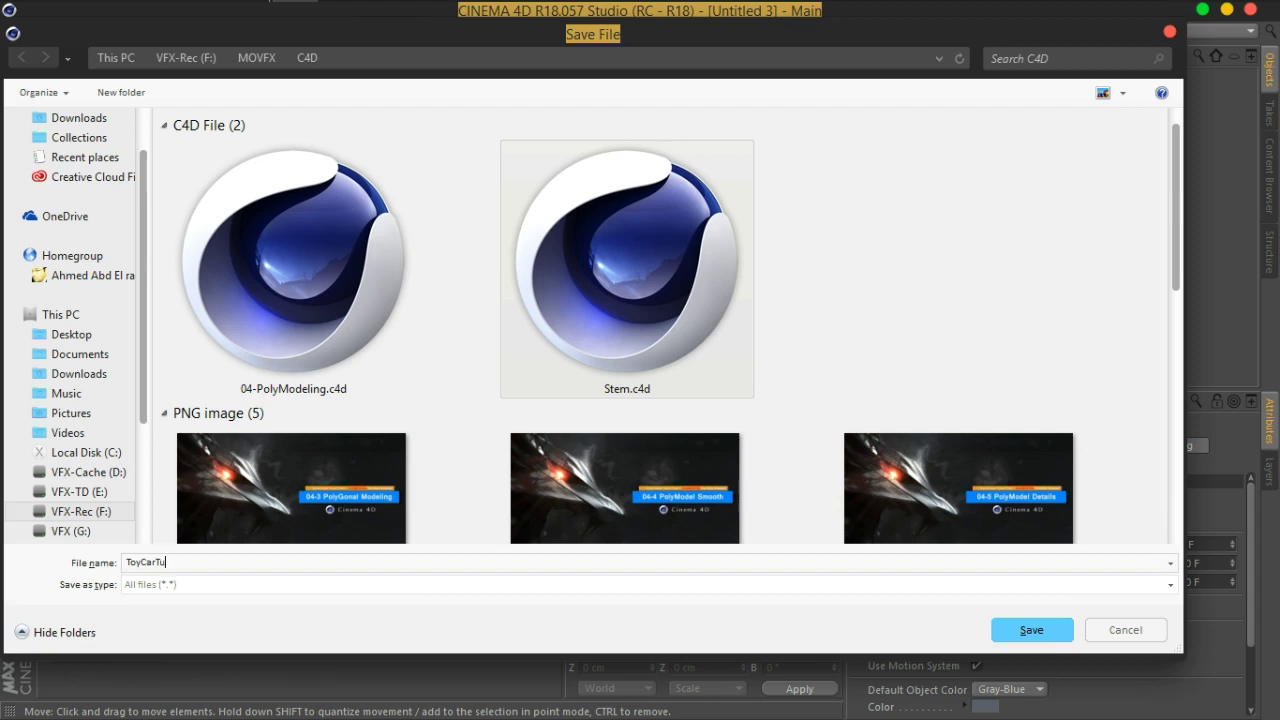
type("t")
key("Return")
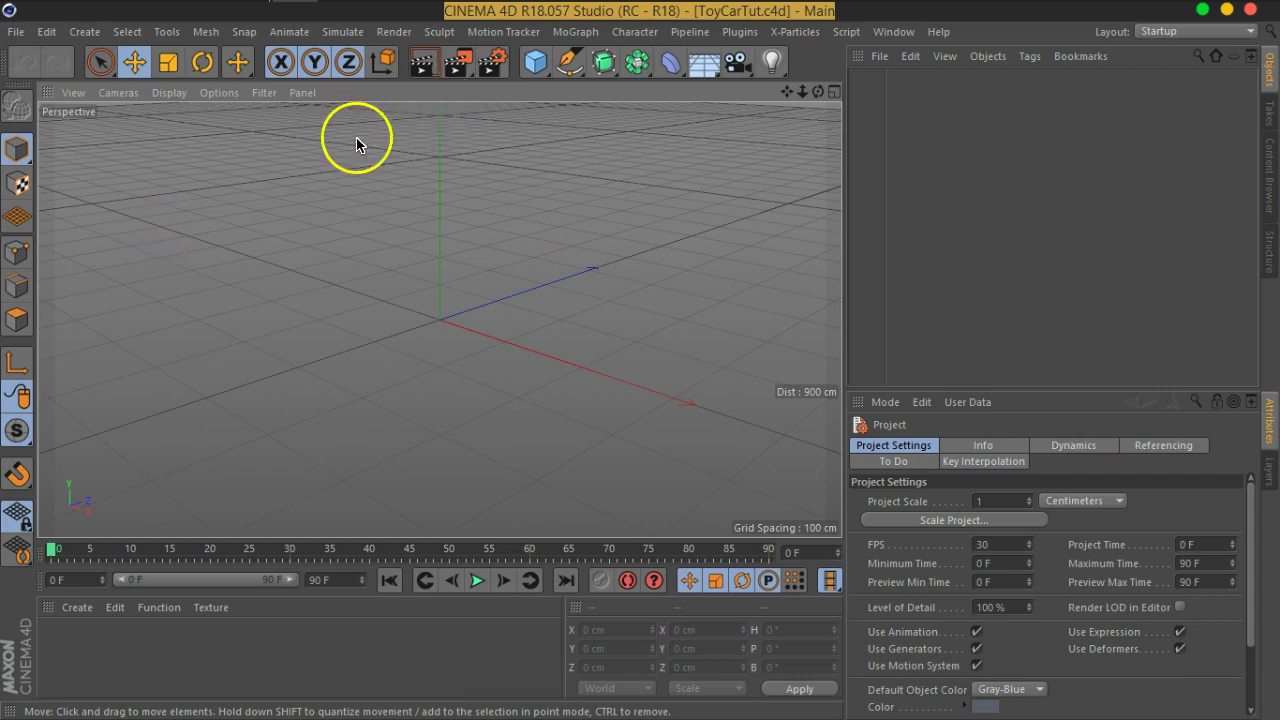
Step: Open Render Settings and apply the Film/Video HDV/HDTV 720 25 output preset
left_click(490, 62)
mouse_move(486, 15)
left_mouse_down()
mouse_move(617, 88)
mouse_move(644, 69)
left_mouse_up()
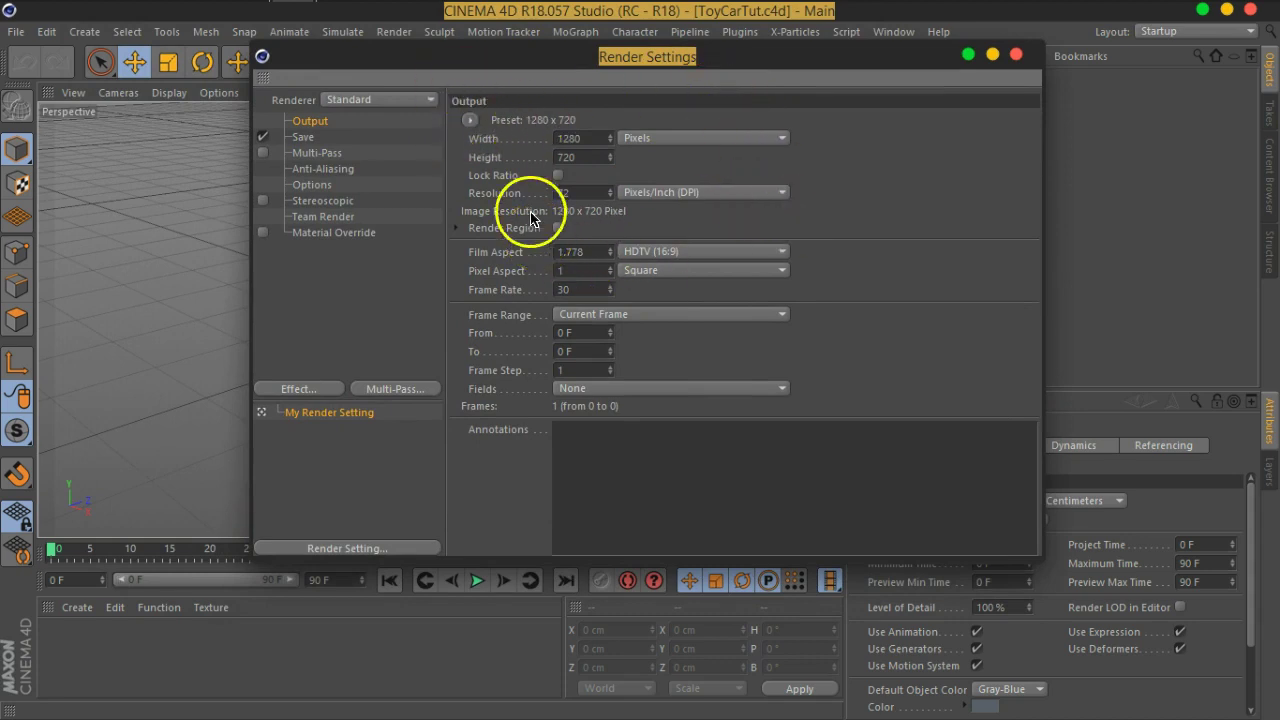
left_click(470, 119)
mouse_move(494, 177)
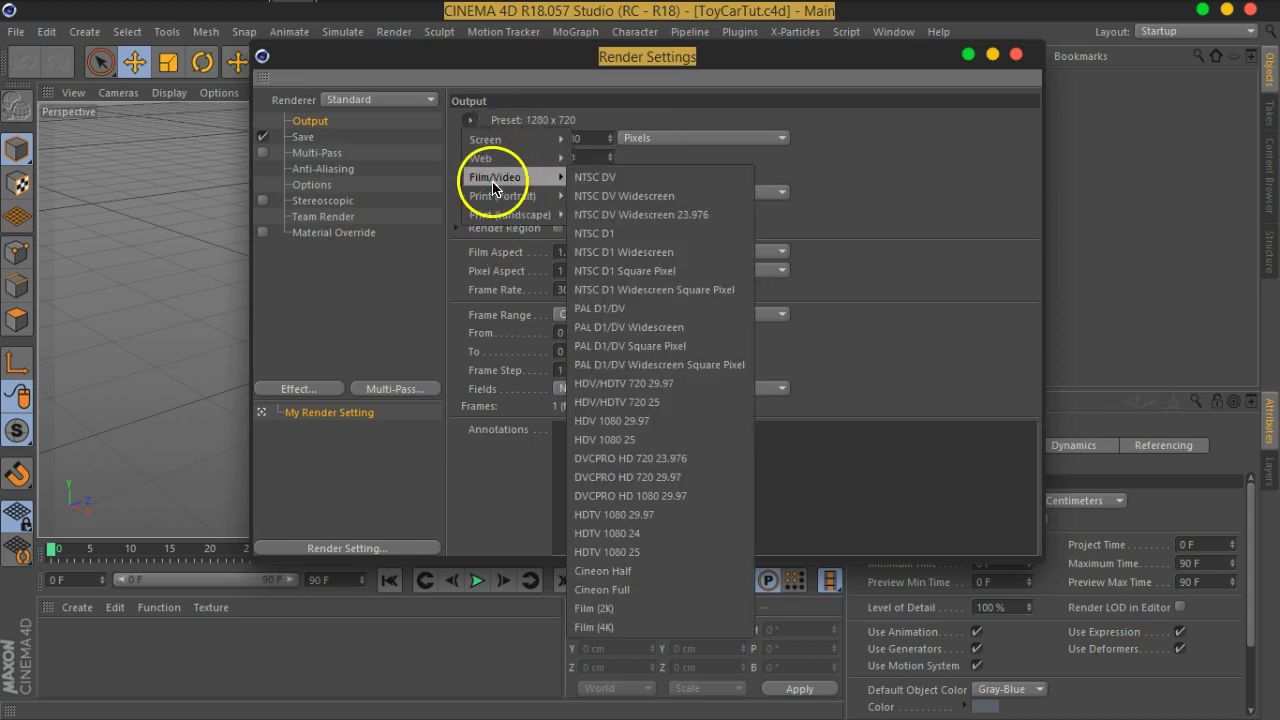
left_click(530, 177)
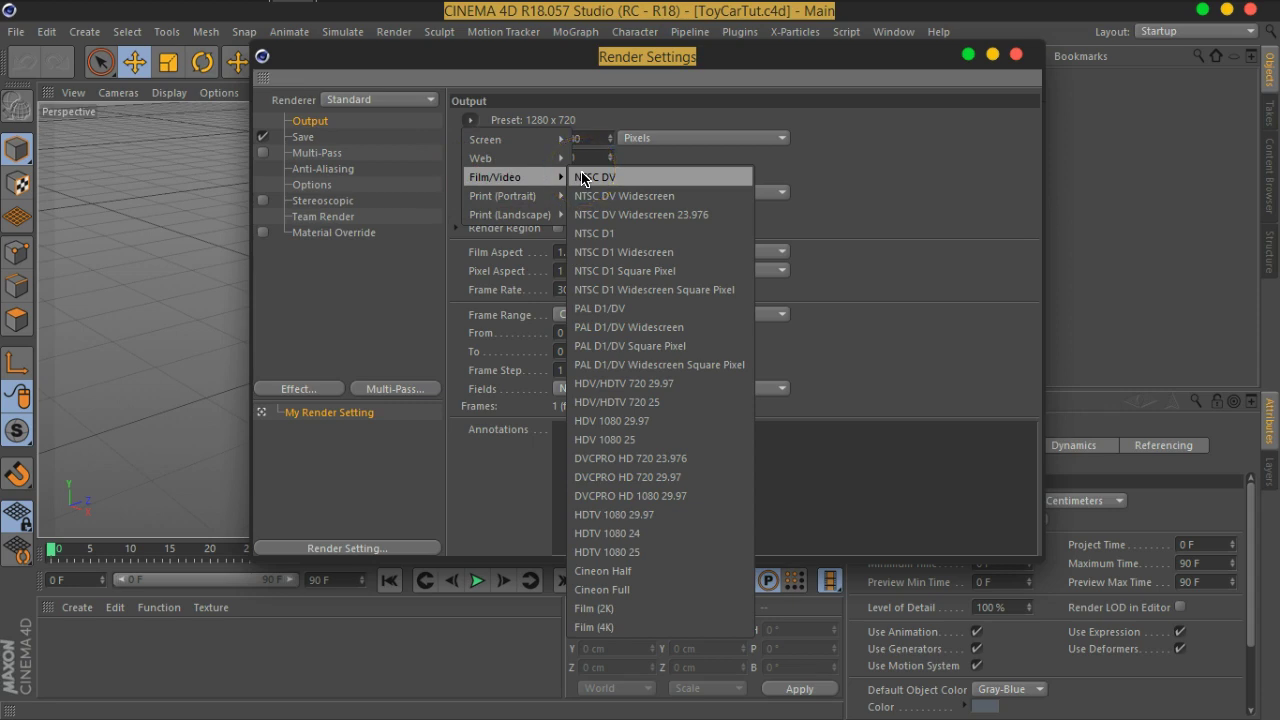
left_click_drag(612, 288, 600, 316)
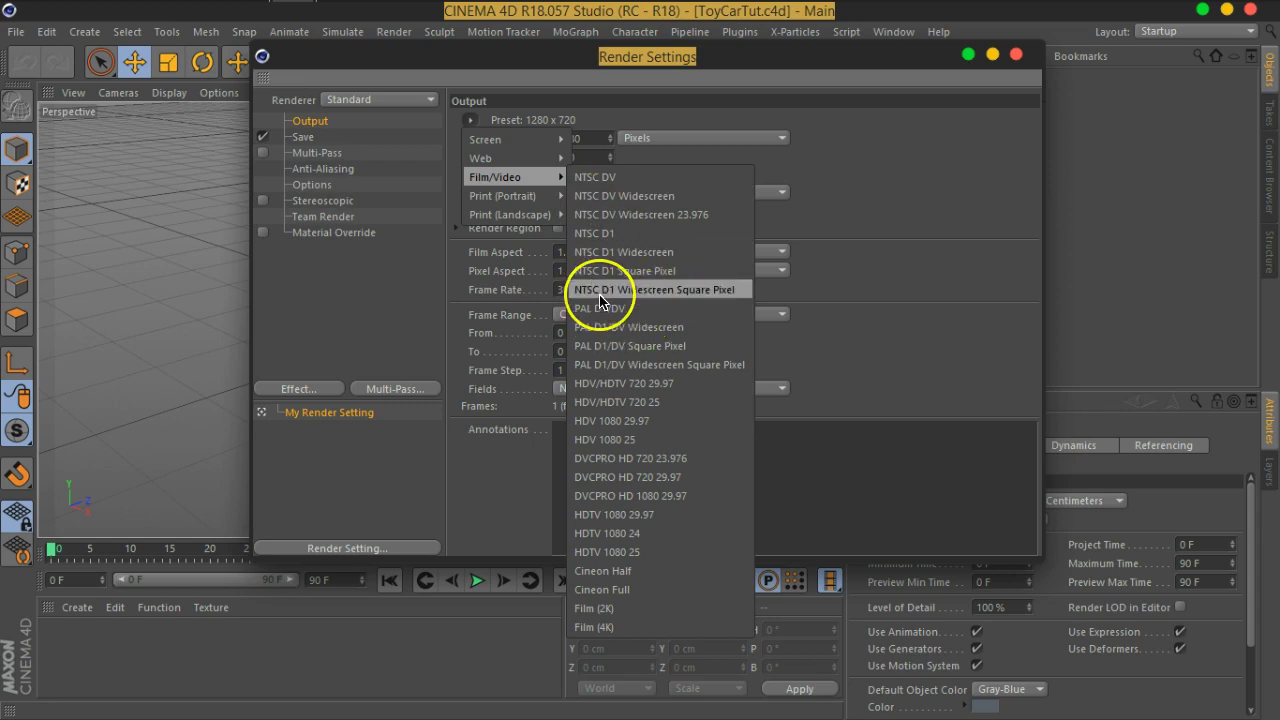
left_click(672, 390)
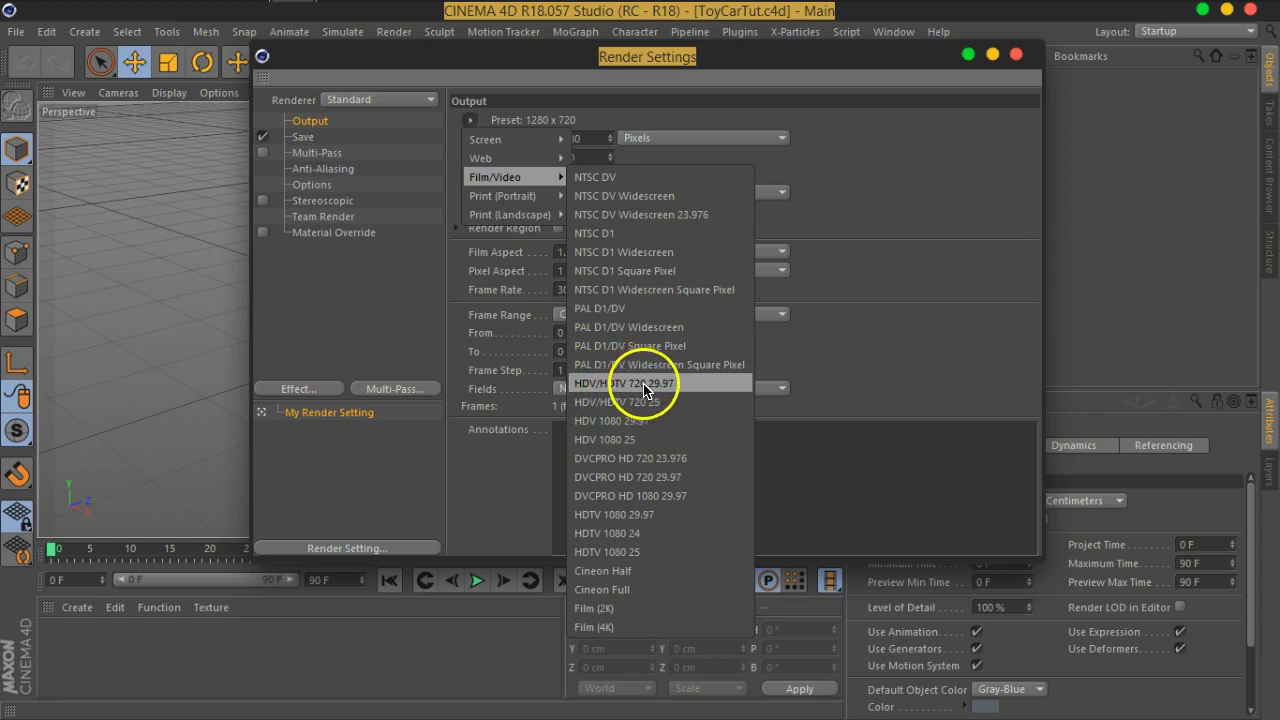
left_click(648, 389)
left_click(668, 410)
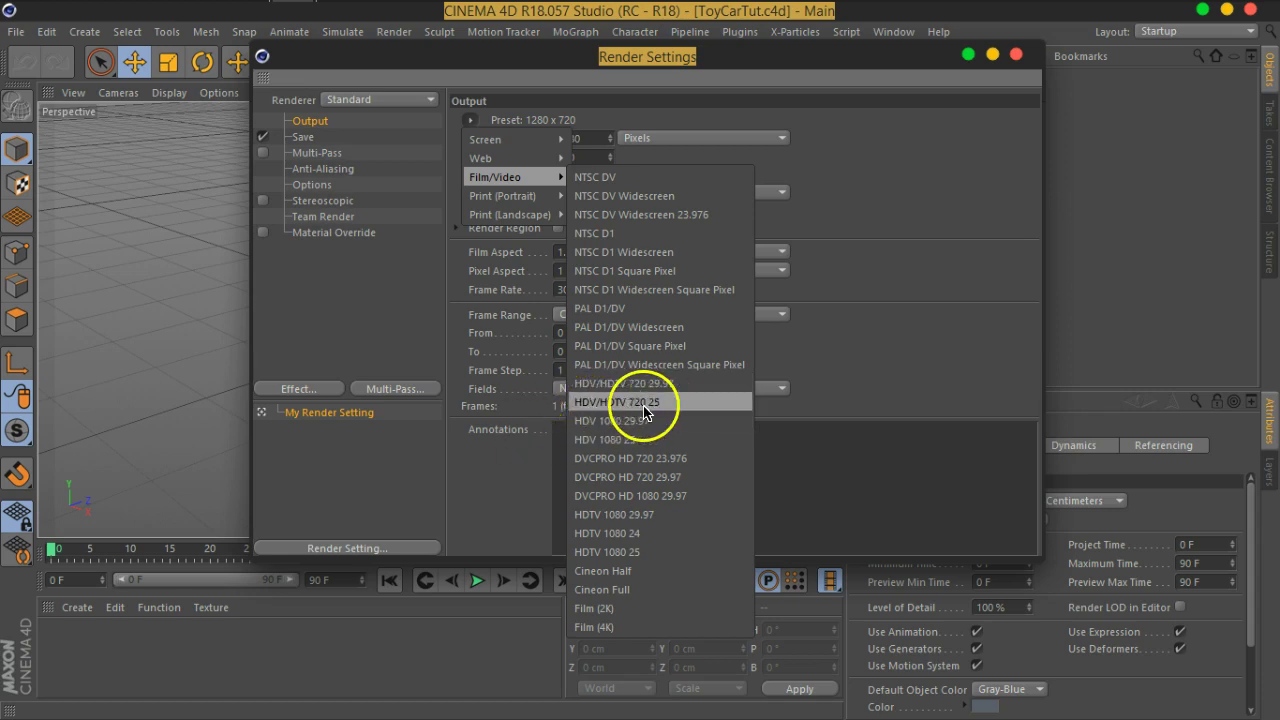
left_click(660, 420)
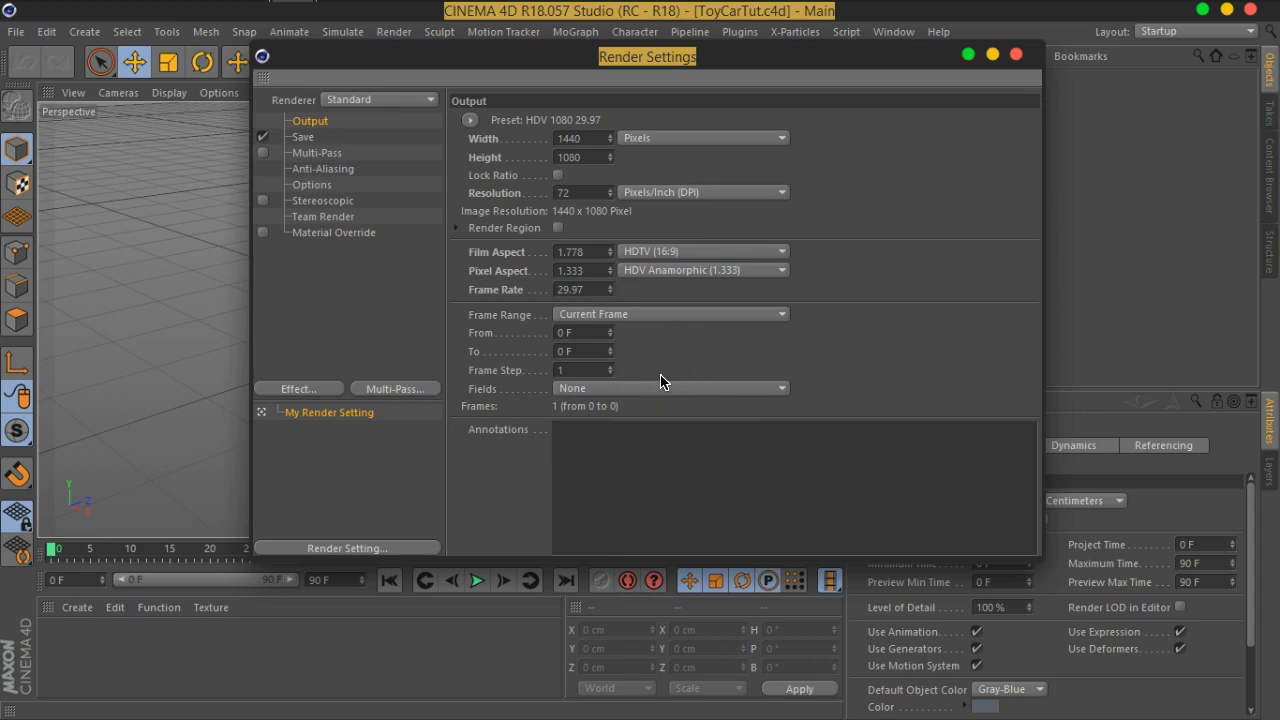
Step: Apply the 1280 x 720 HDTV output preset and keep Current Frame as the frame range
left_click(470, 120)
mouse_move(510, 177)
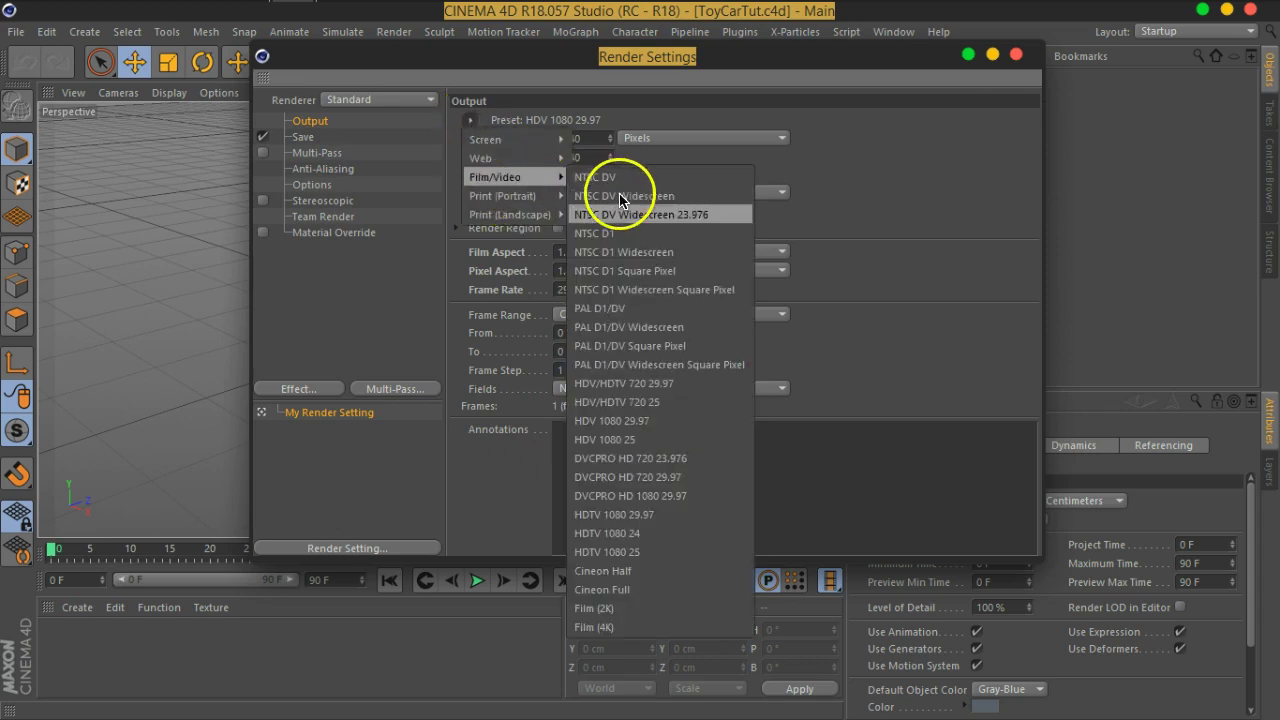
left_click(669, 410)
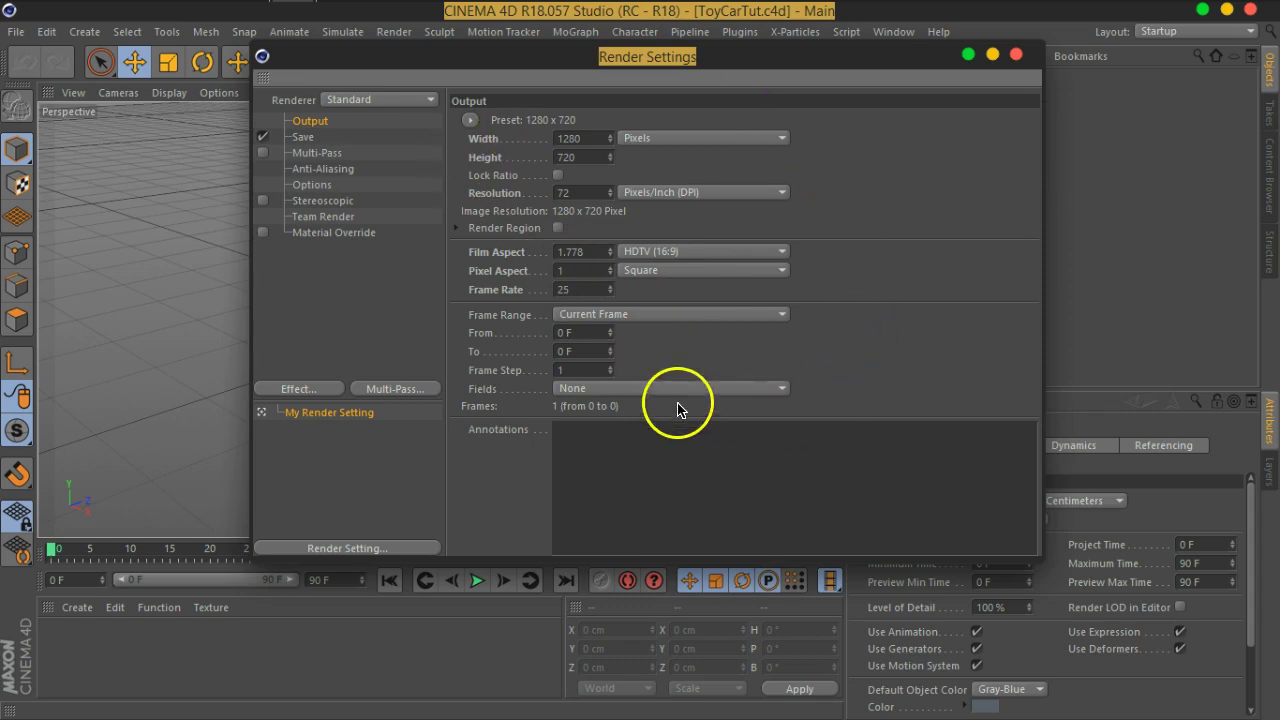
left_click(588, 192)
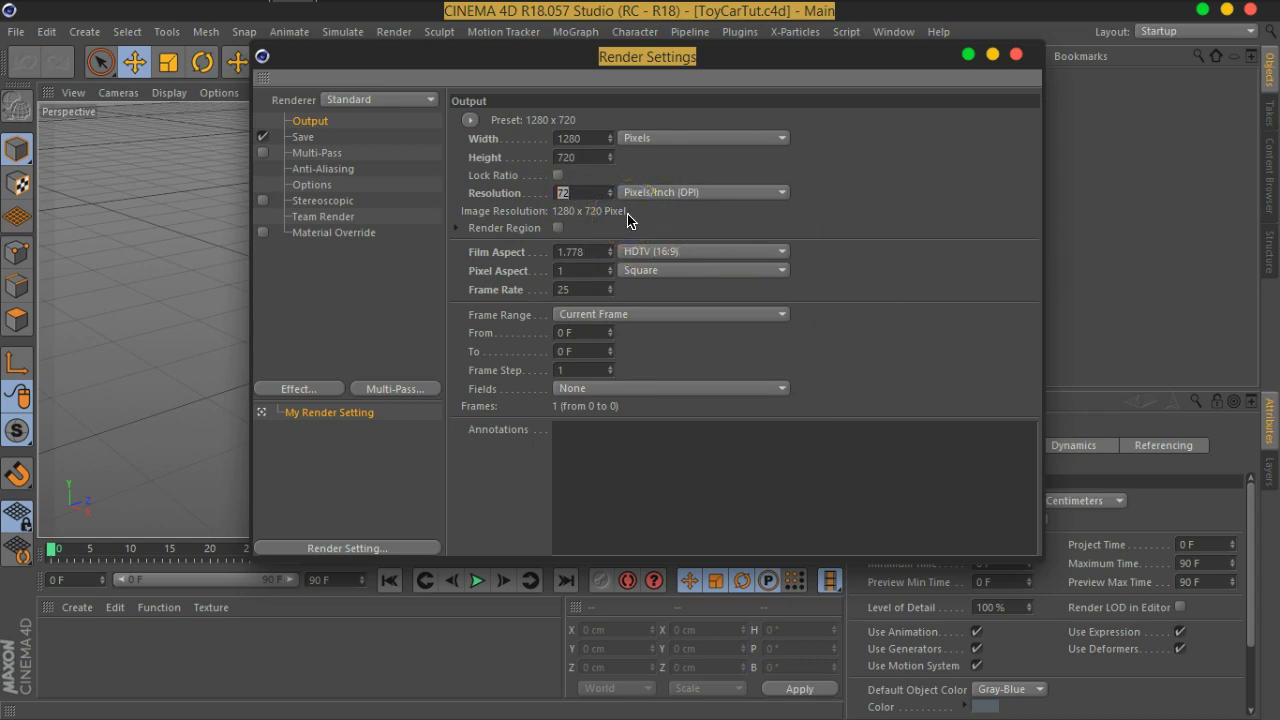
left_click(622, 315)
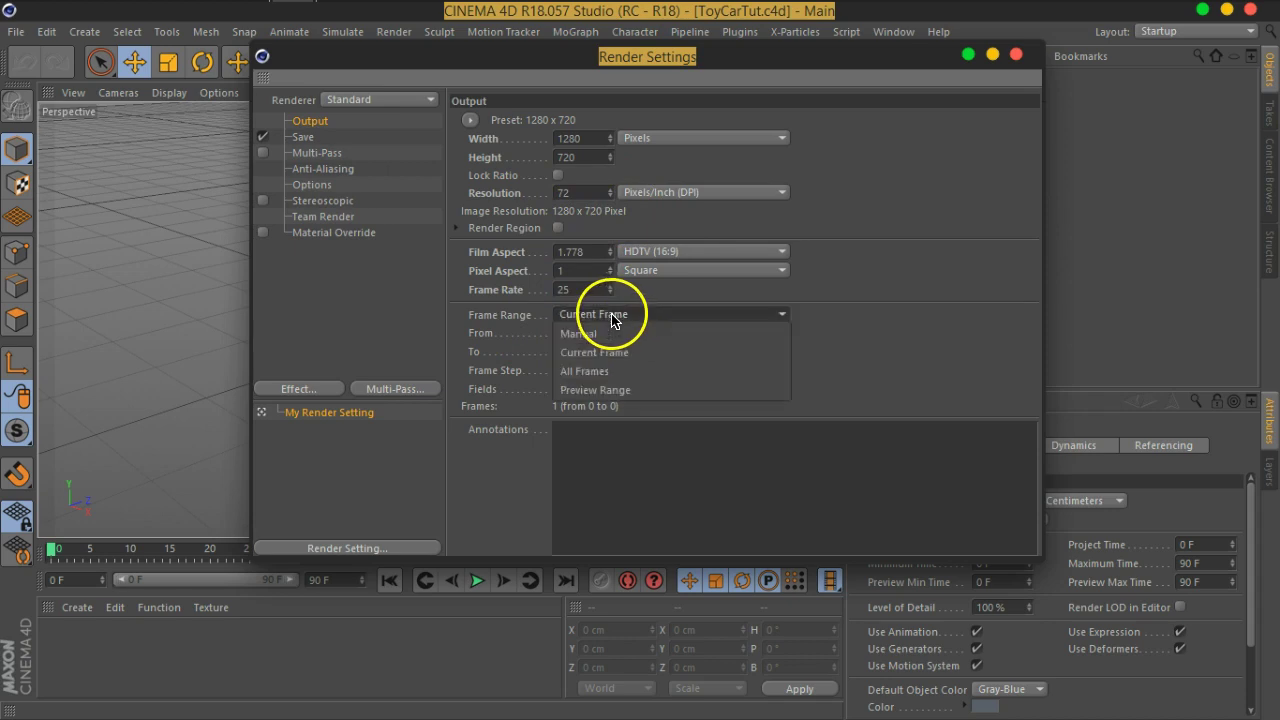
left_click(865, 283)
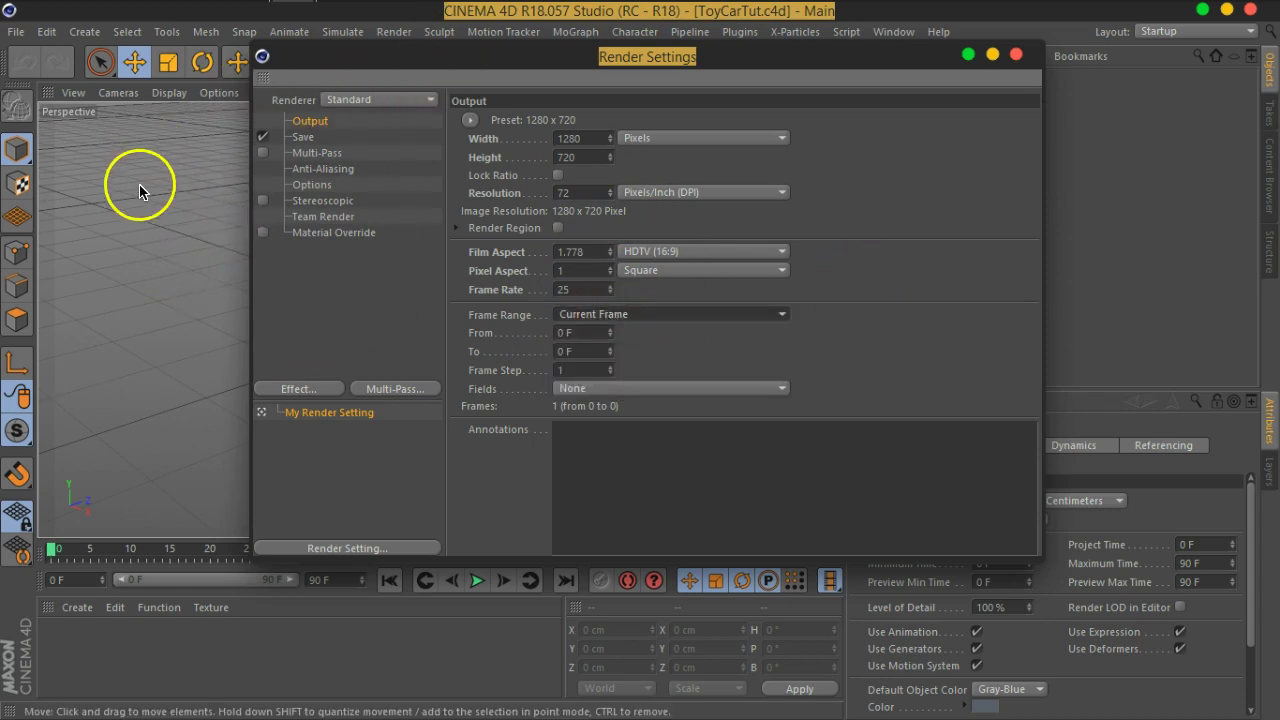
left_click(642, 316)
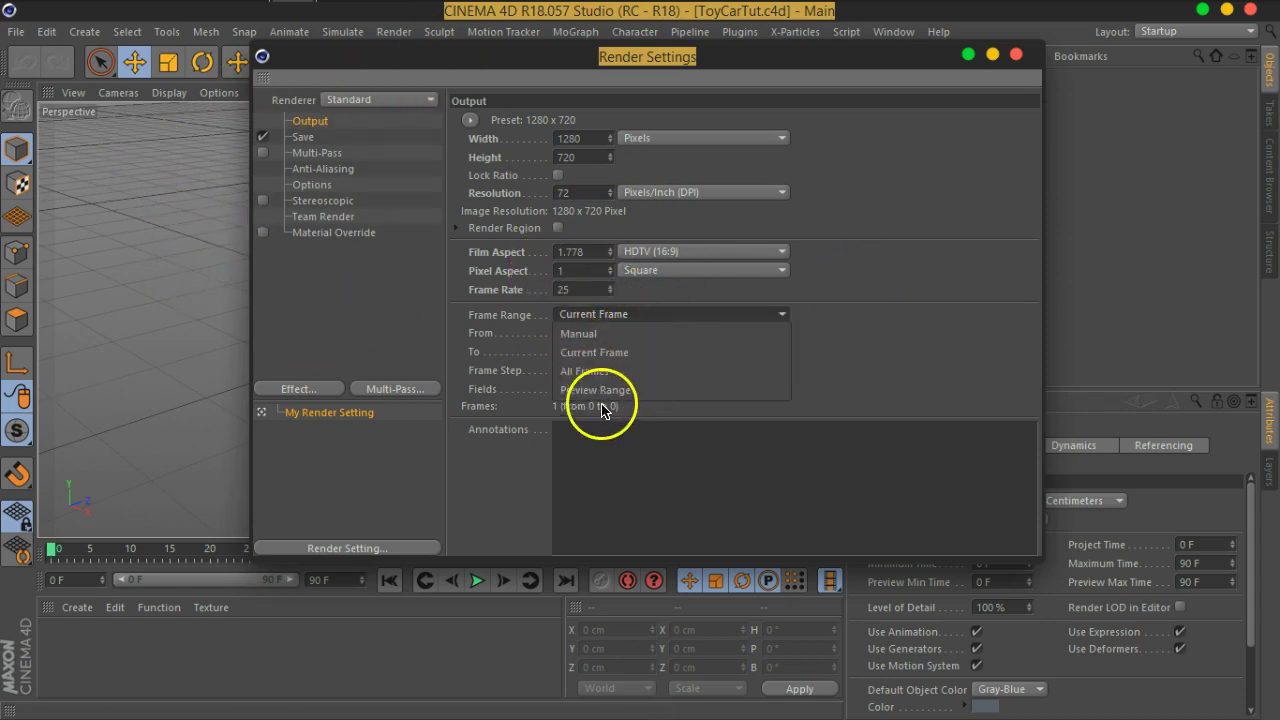
left_click(913, 275)
Step: Close the Render Settings window and select the timeline's end-frame field
left_click_drag(689, 63, 697, 20)
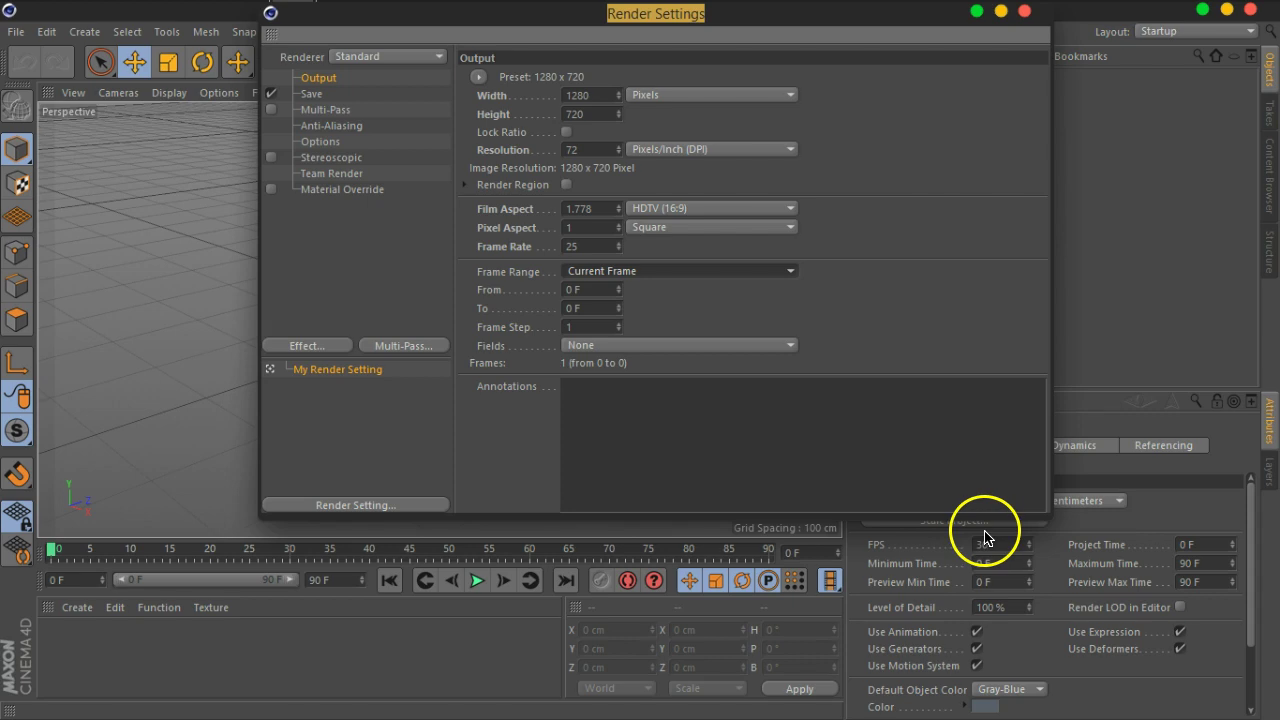
left_click_drag(610, 13, 610, 55)
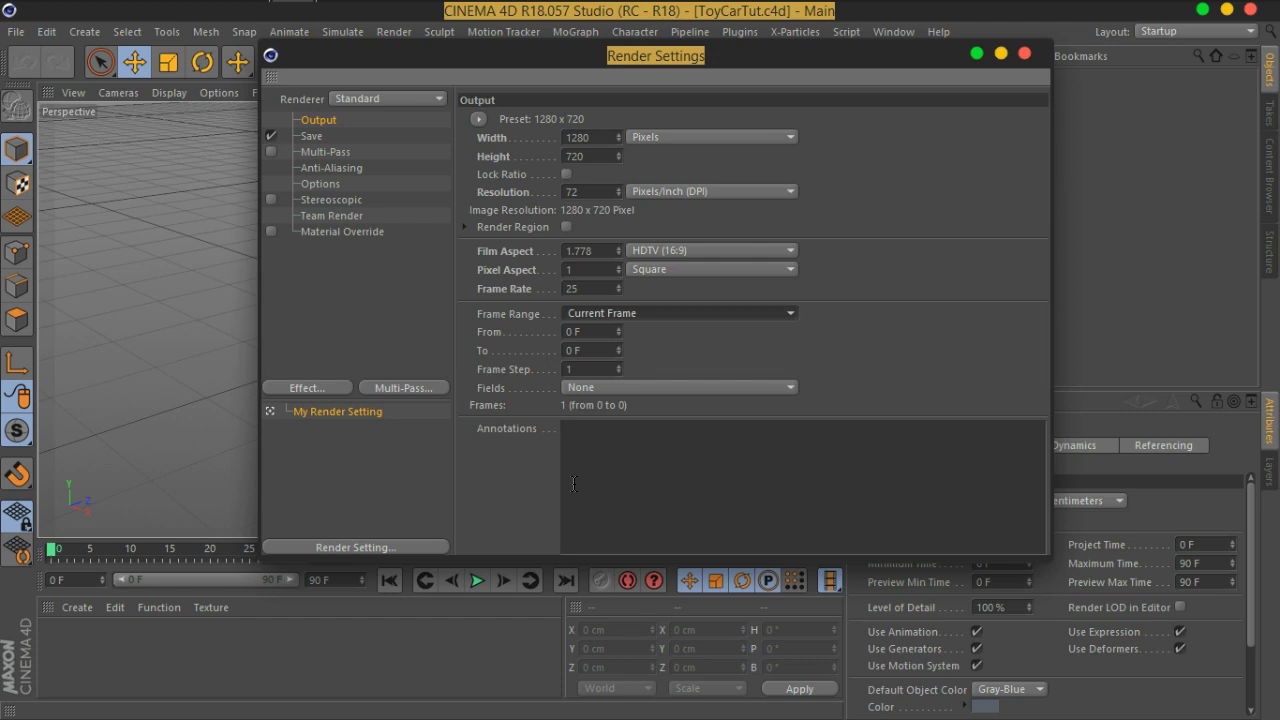
left_click(1024, 53)
double_click(320, 581)
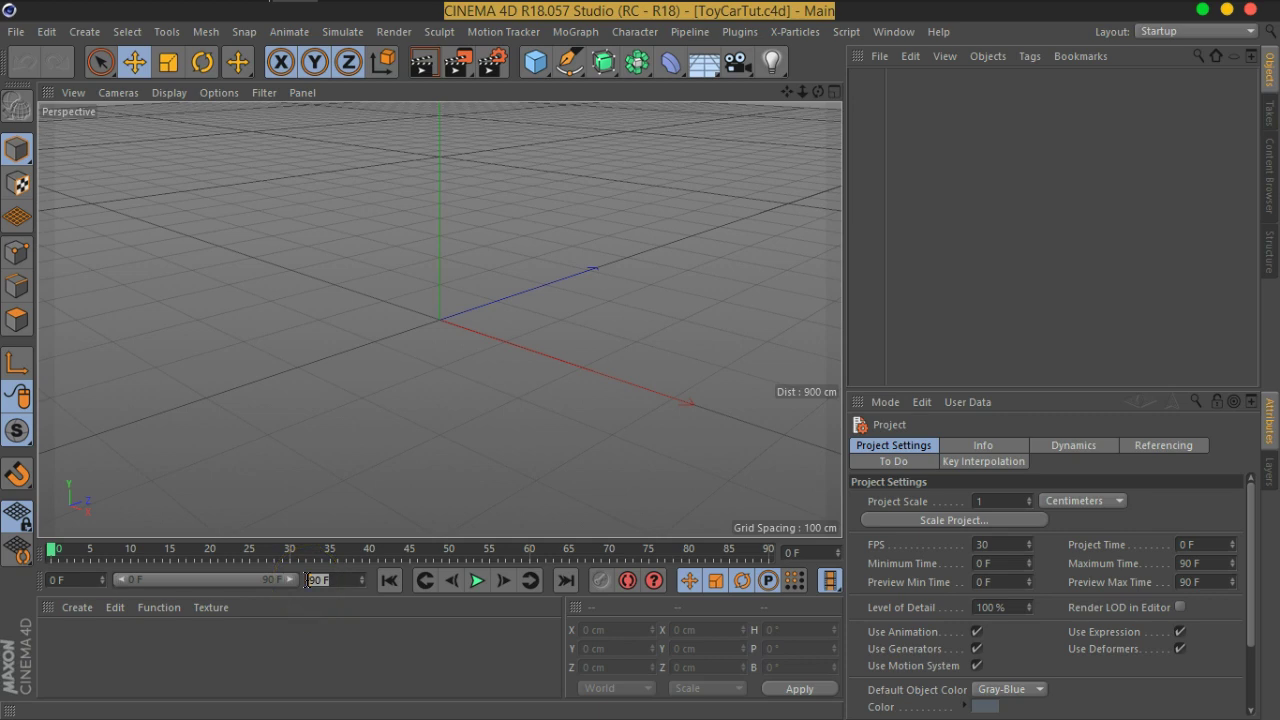
type("300")
Step: Set the timeline and preview range end to 300 frames, then reset the view to Frame Default
key("Return")
left_click_drag(195, 585, 346, 589)
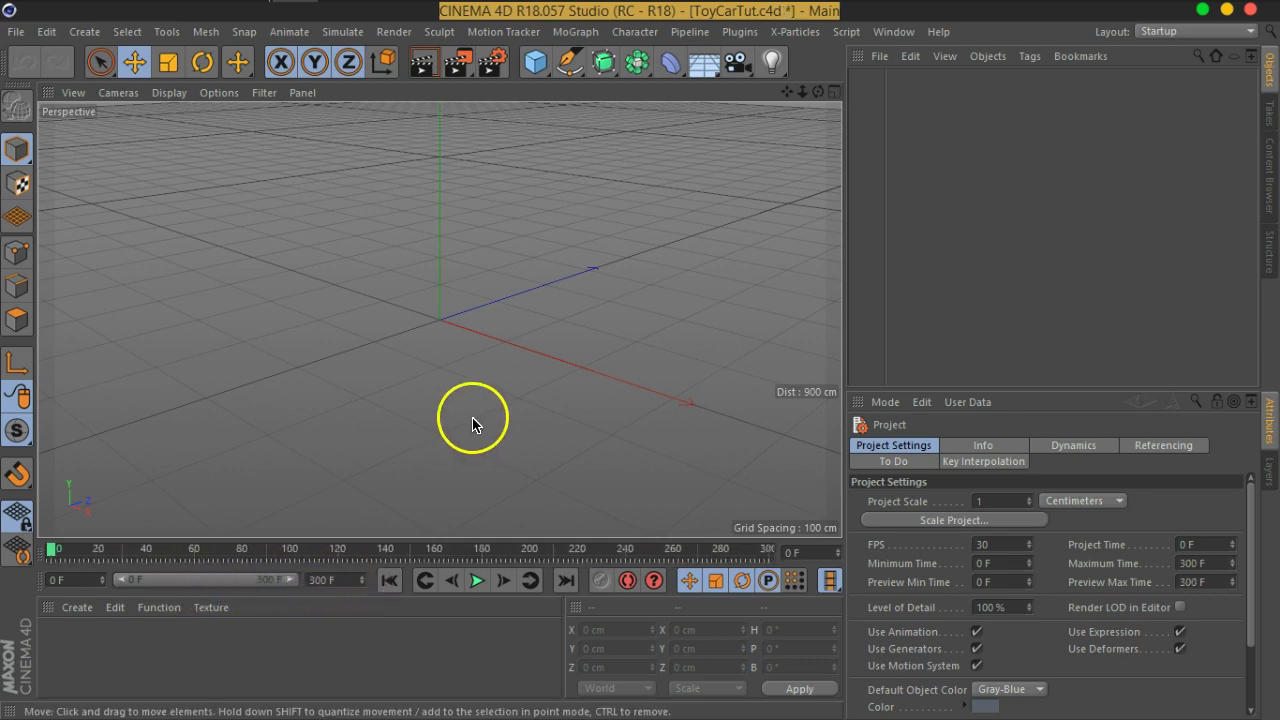
left_click(74, 92)
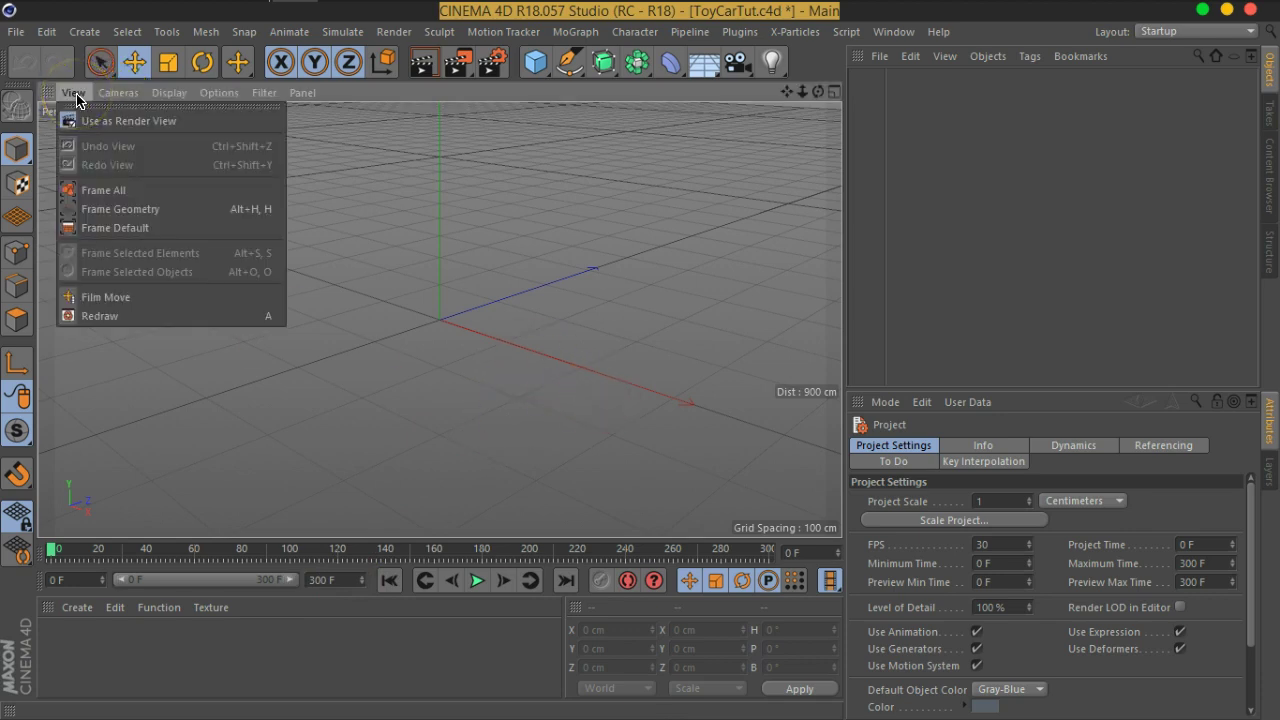
left_click(108, 228)
mouse_move(502, 403)
left_mouse_down("alt")
mouse_move(400, 263)
mouse_move(437, 291)
mouse_move(443, 317)
mouse_move(223, 193)
mouse_move(86, 346)
left_mouse_up("alt")
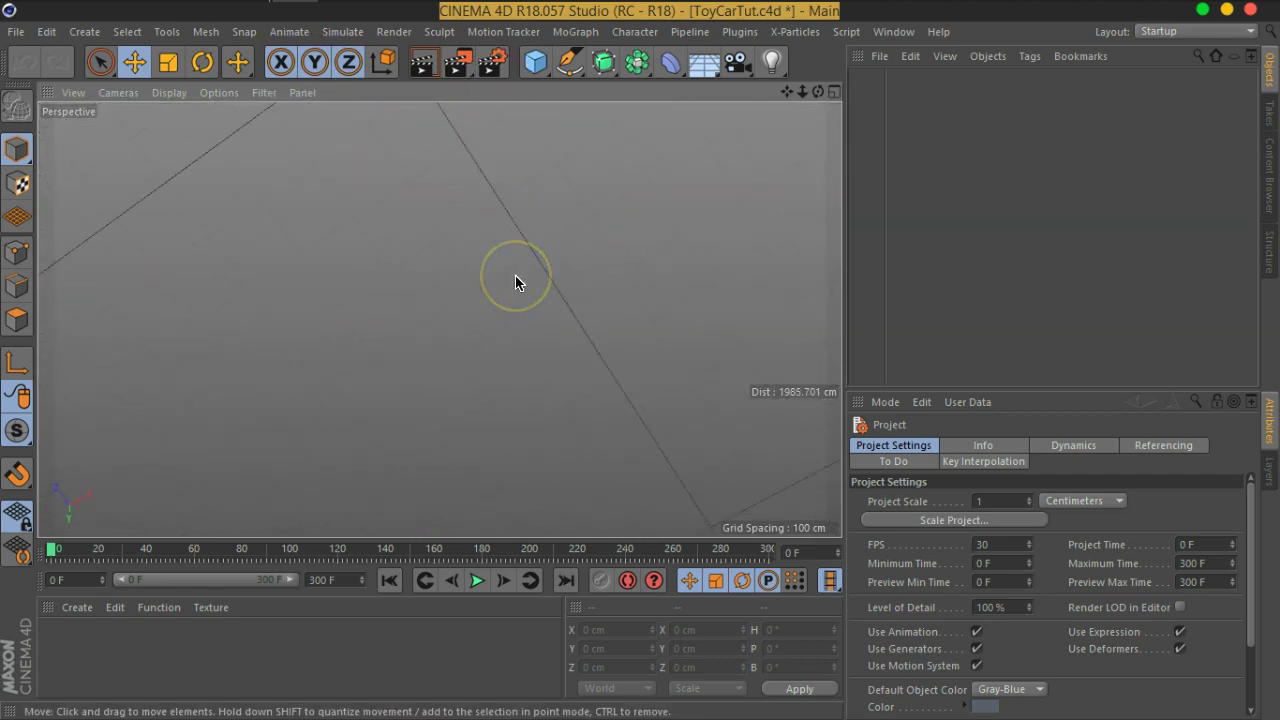
left_click(74, 92)
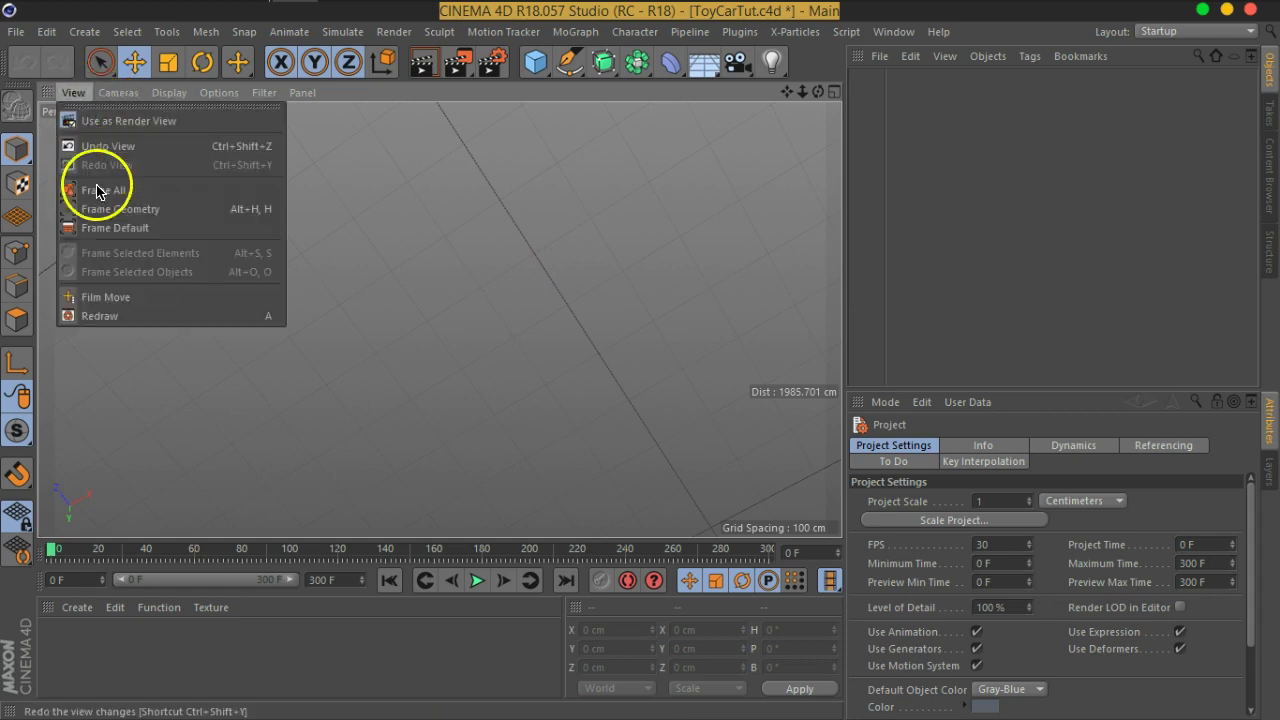
left_click(112, 228)
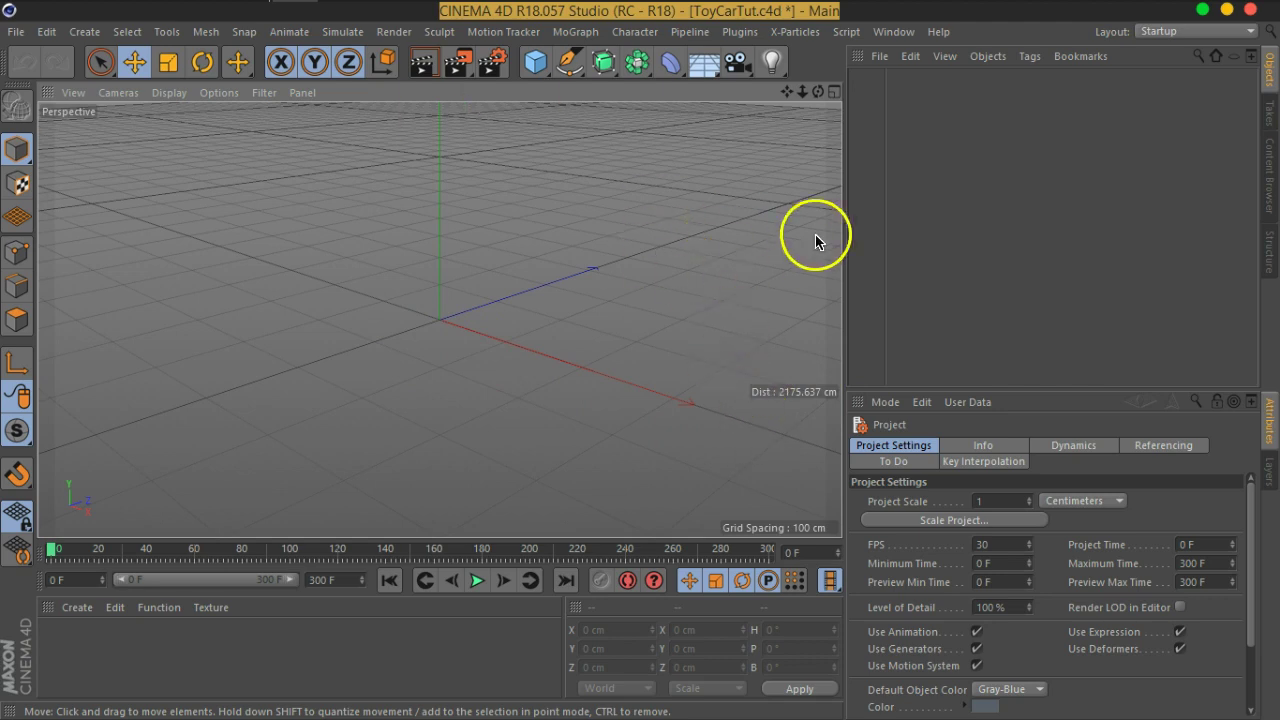
Step: Switch to Stem.c4d, zoom in, and display the robot in Gouraud Shading (Lines)
left_click(894, 31)
left_click(927, 494)
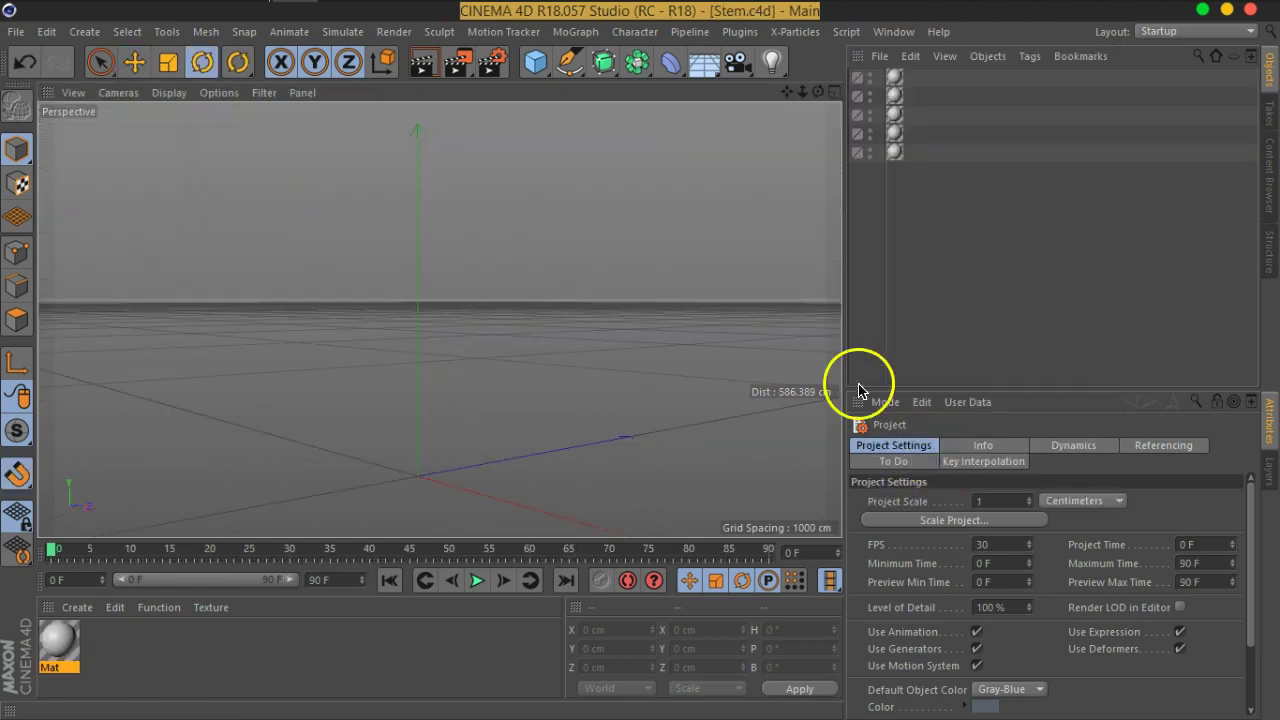
scroll(286, 343, "up", 2)
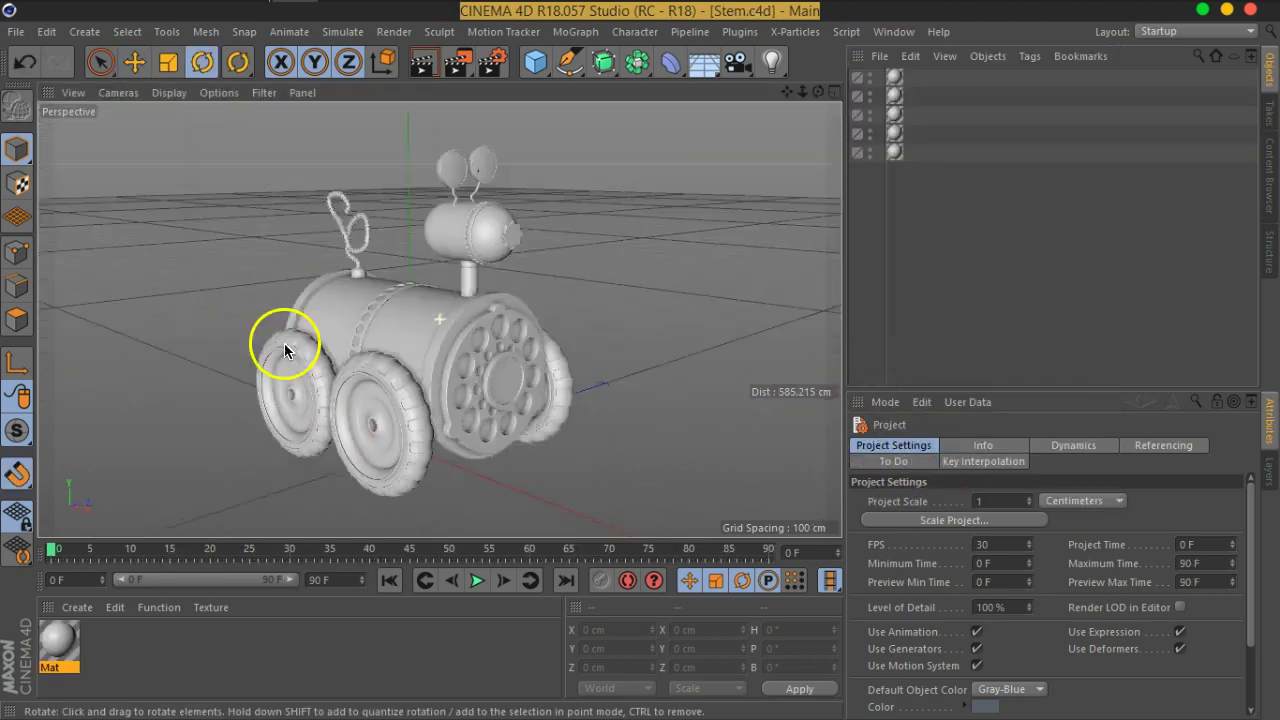
scroll(300, 335, "up", 1)
scroll(340, 328, "up", 2)
scroll(418, 320, "up", 1)
left_click(169, 92)
left_click(180, 132)
left_click_drag(490, 367, 531, 345, "alt")
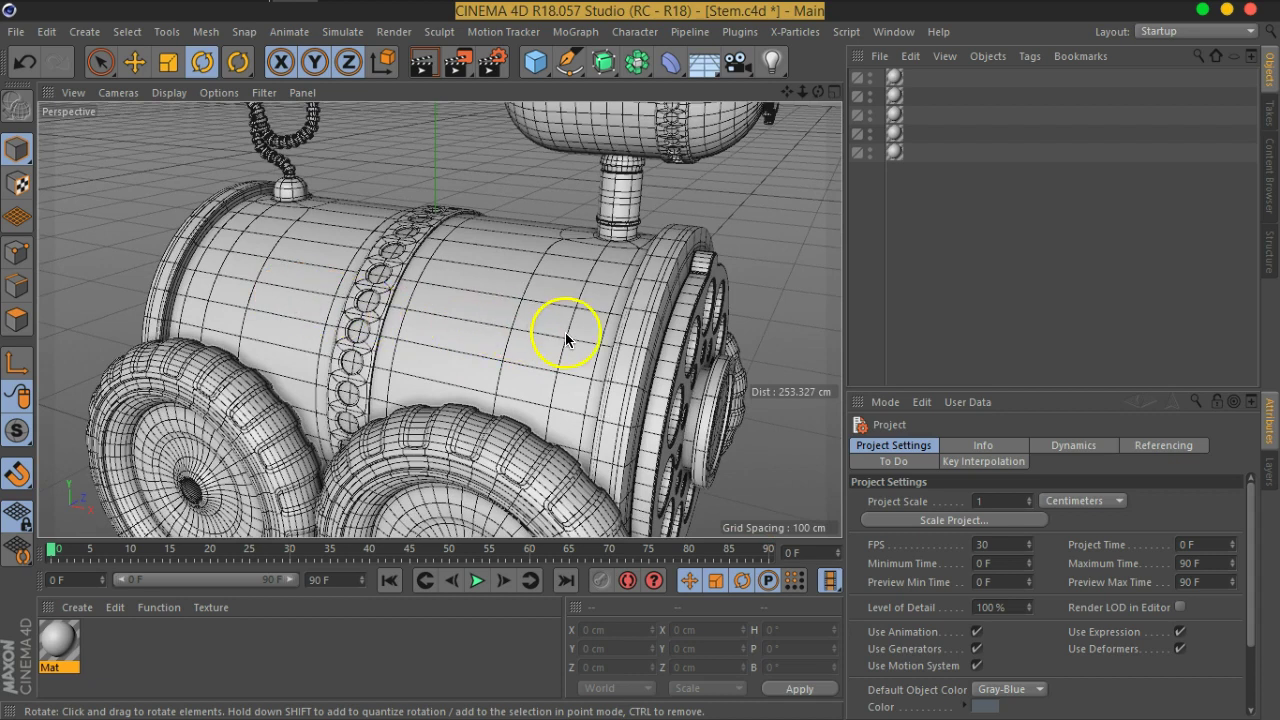
left_click(893, 31)
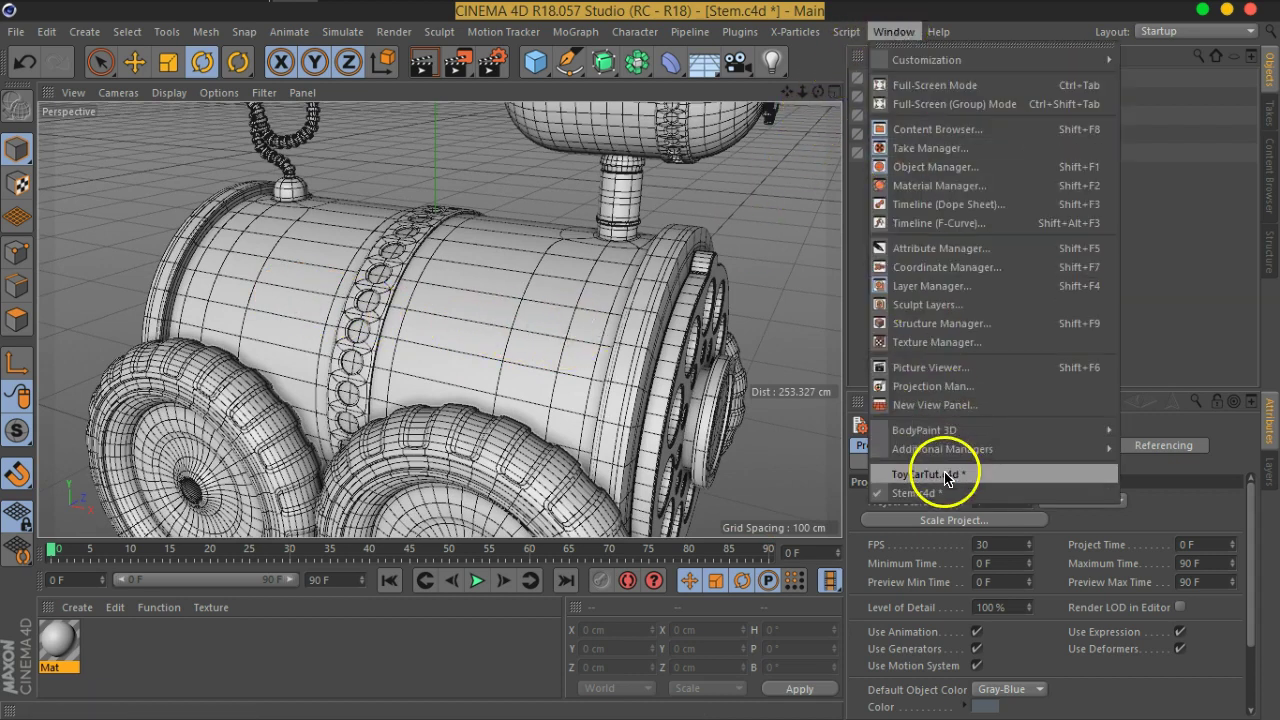
Step: Back in ToyCarTut.c4d, add a Cylinder primitive and enlarge the Attribute Manager
left_click(946, 477)
left_click(537, 62)
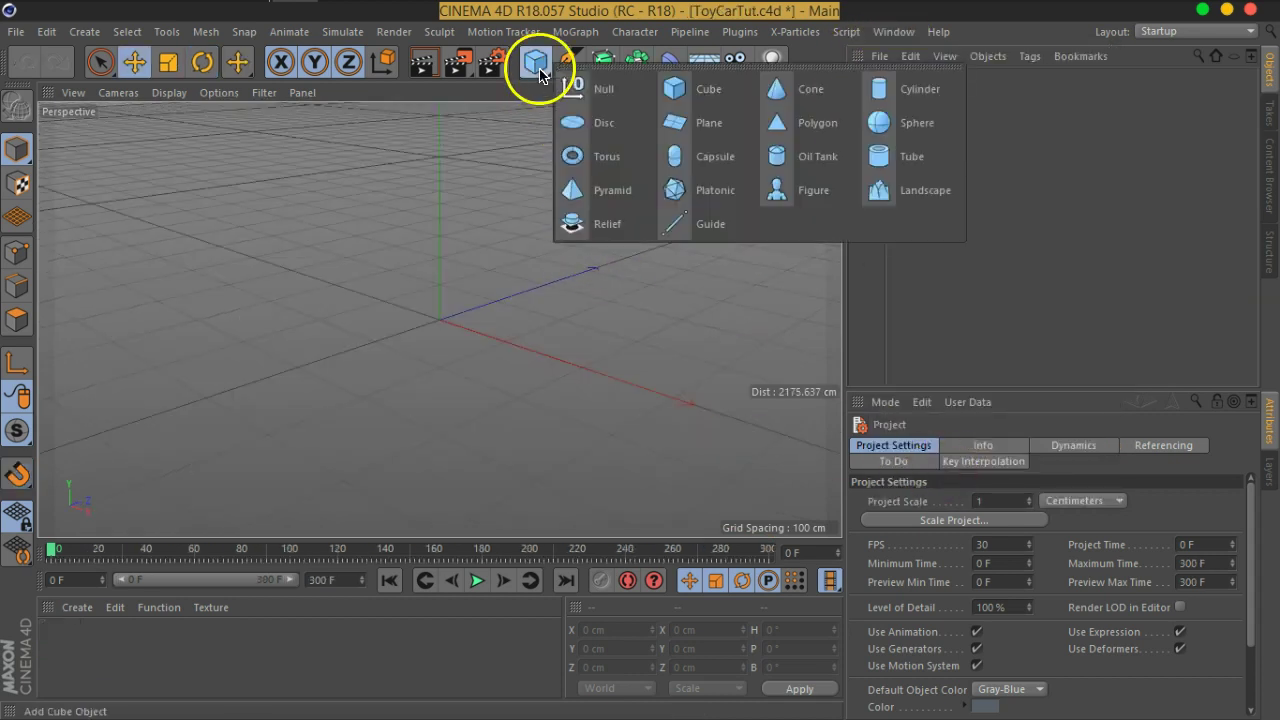
left_click(893, 89)
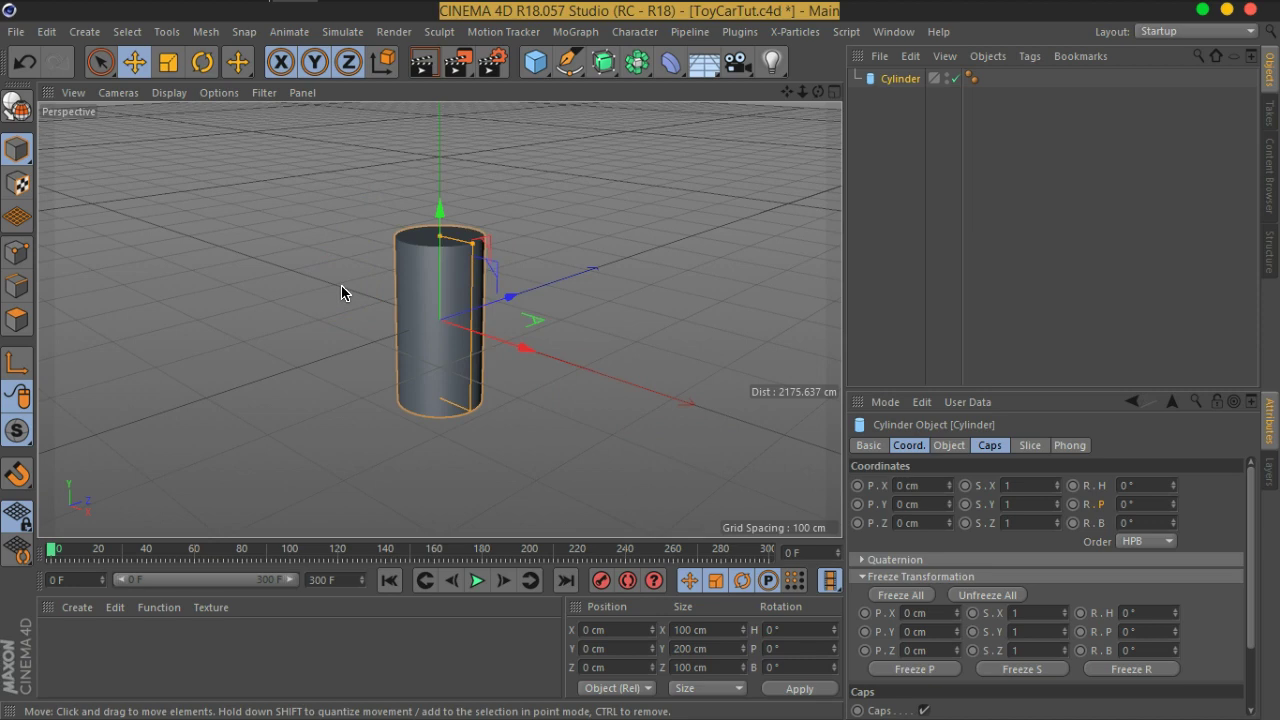
left_click_drag(1012, 390, 1005, 255)
Step: Show the Cylinder's Coord. tab and try switching its rotation order between XYZ and HPB
left_click(955, 428)
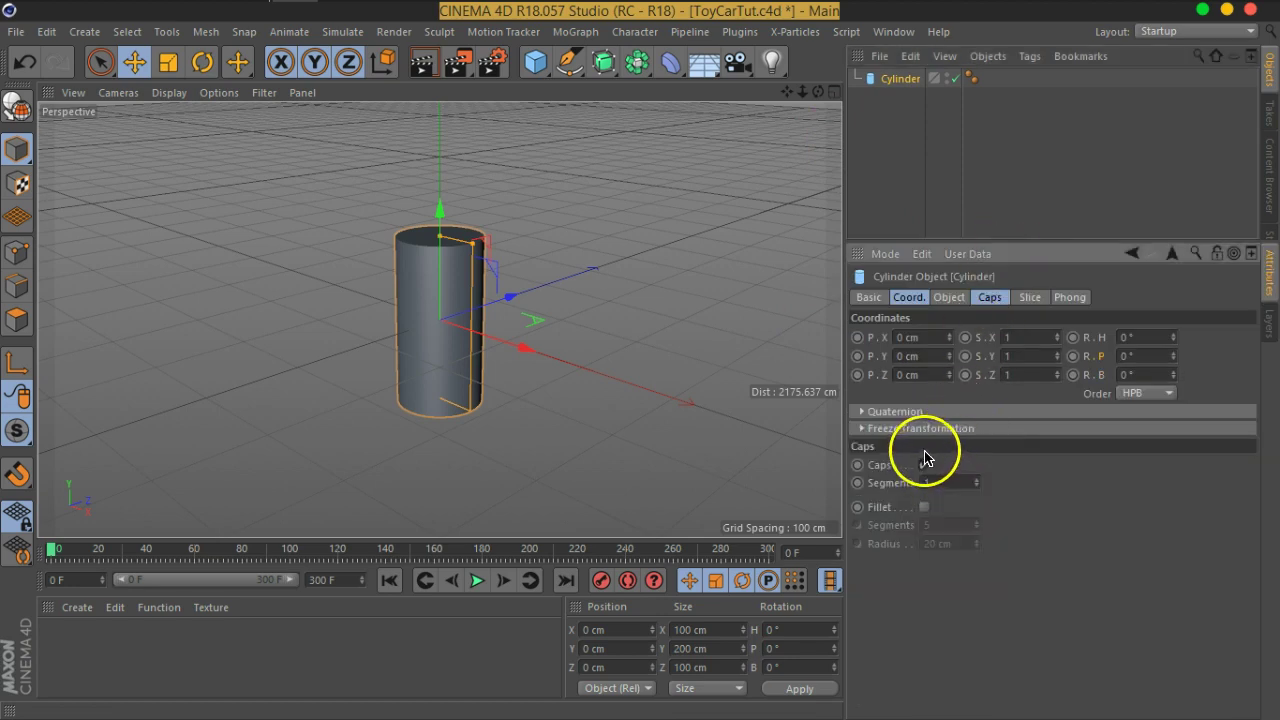
left_click(946, 300)
left_click(906, 297)
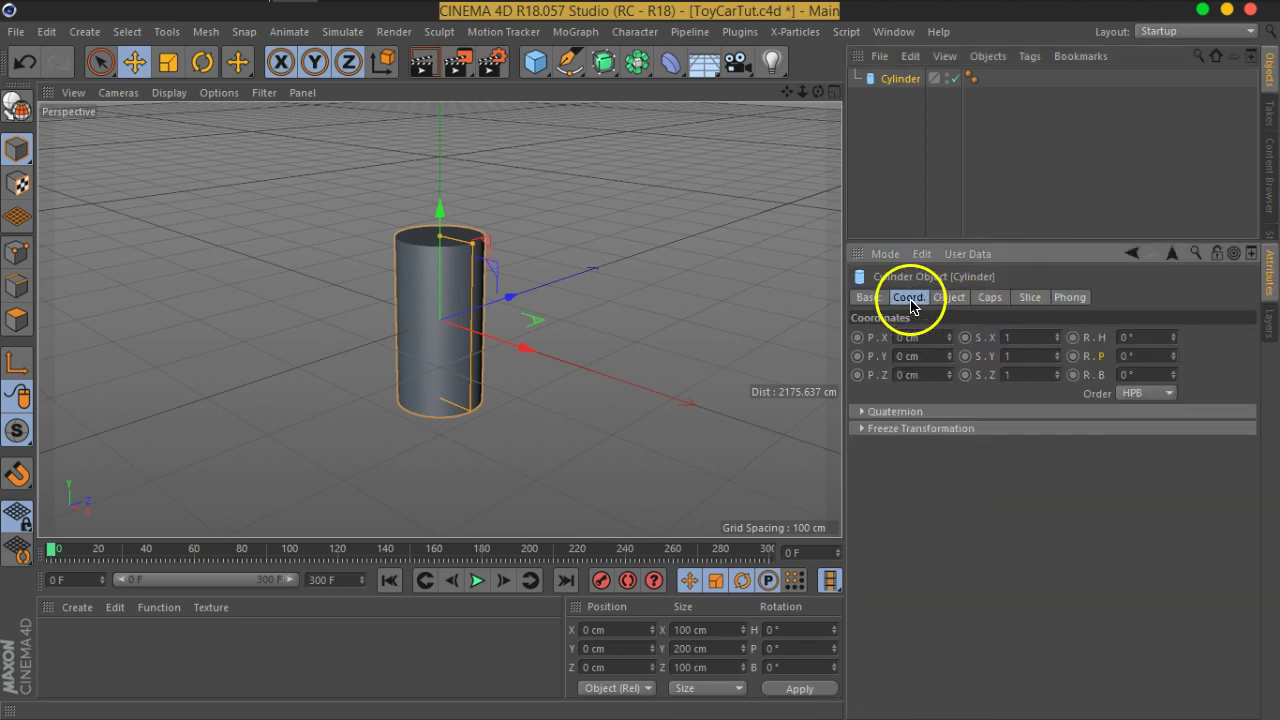
left_click(1143, 400)
left_click(1143, 445)
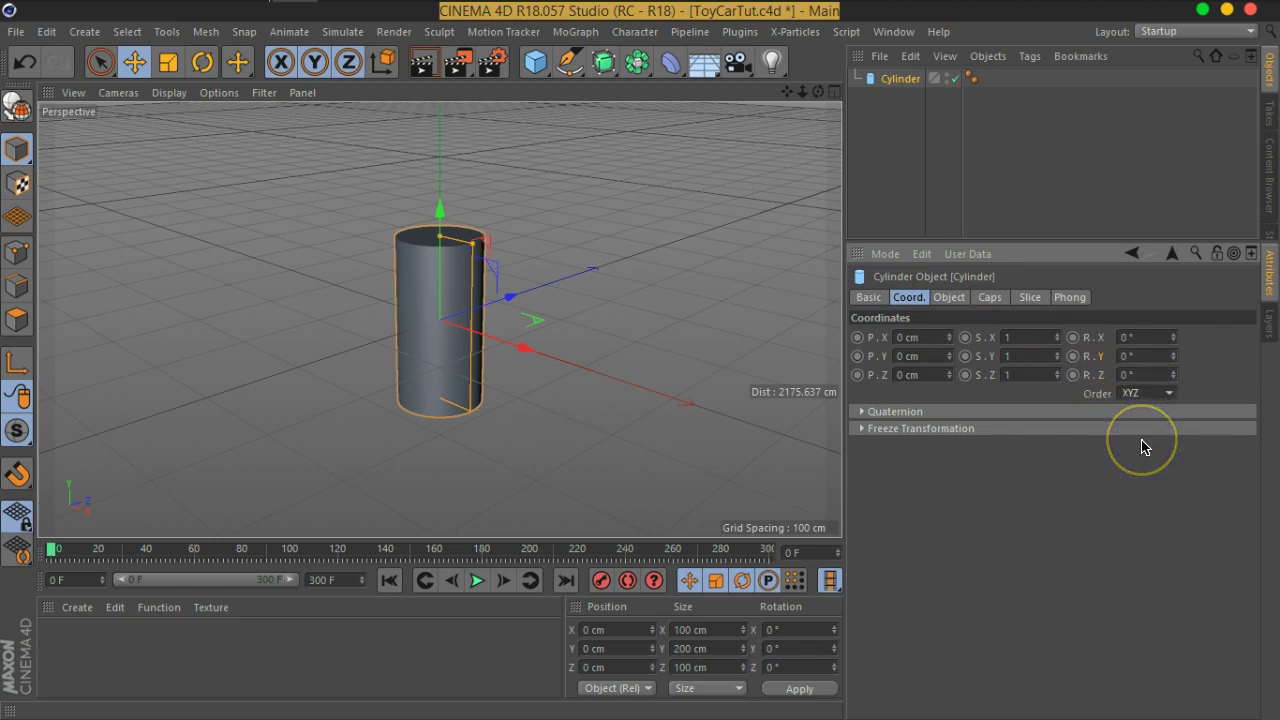
left_click(1138, 340)
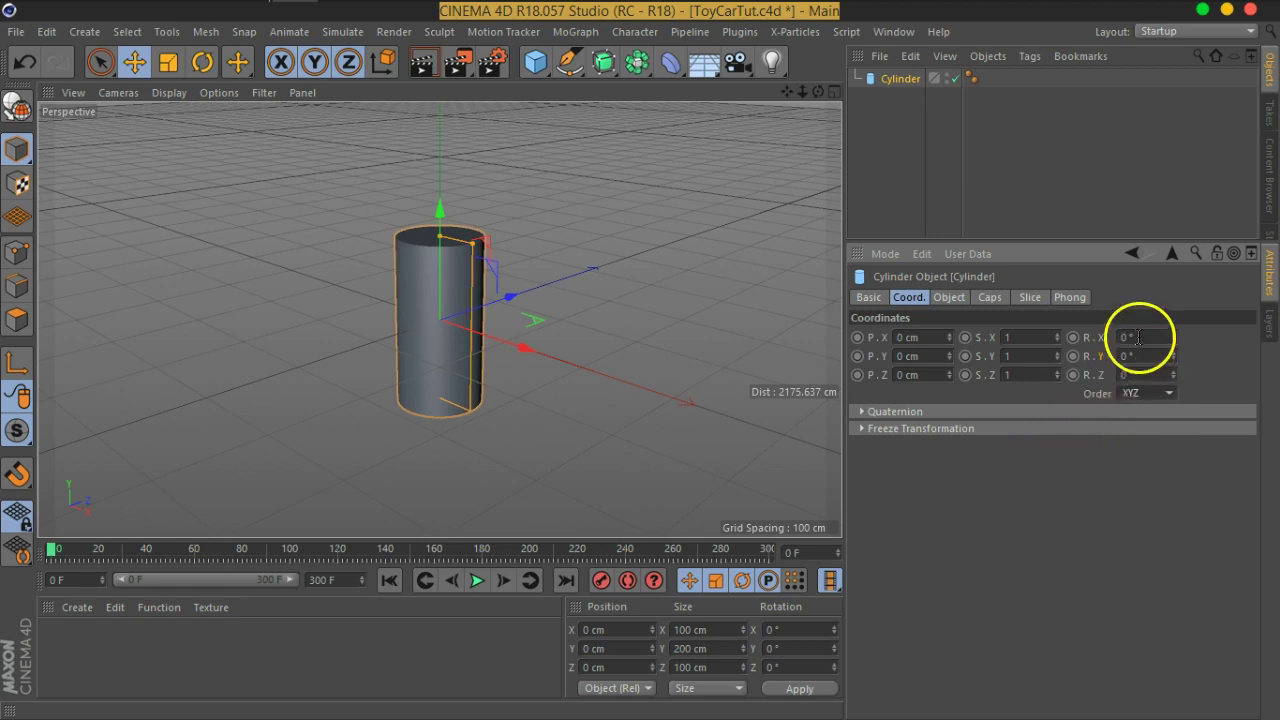
left_click(1147, 400)
left_click(1145, 425)
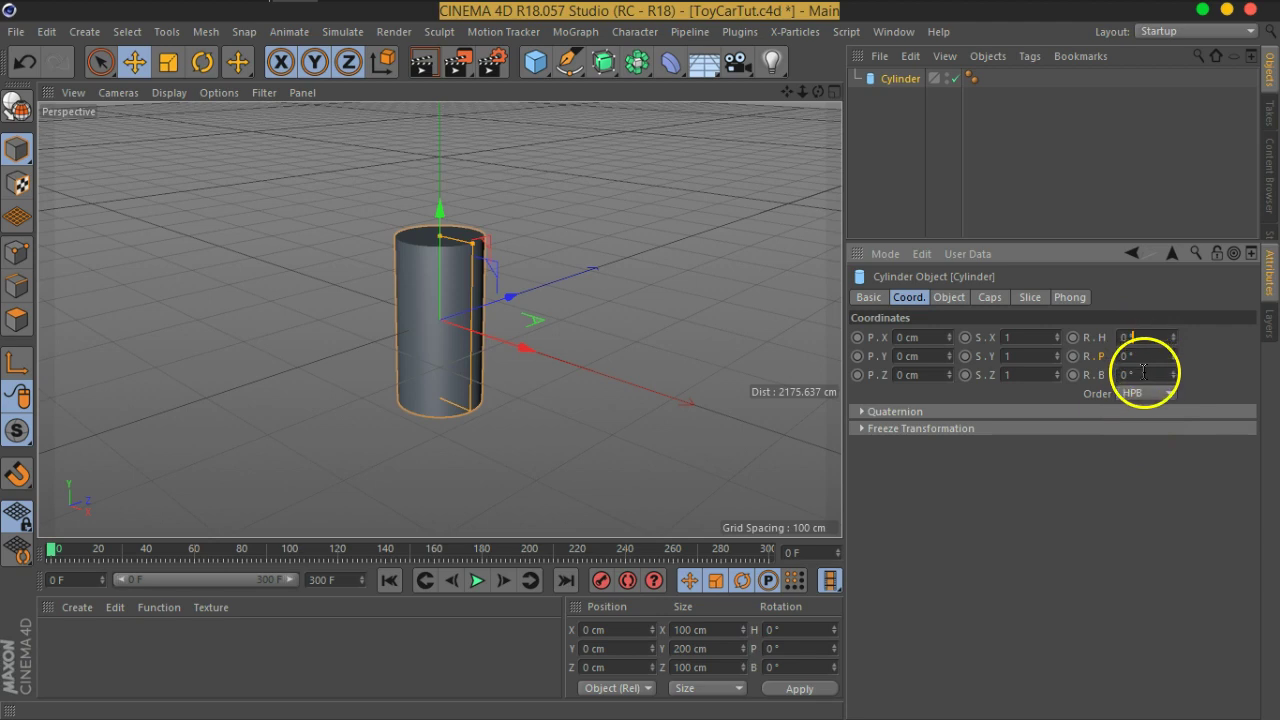
Step: Check the rotation values and set the Cylinder's rotation order to XYZ
left_click(1141, 338)
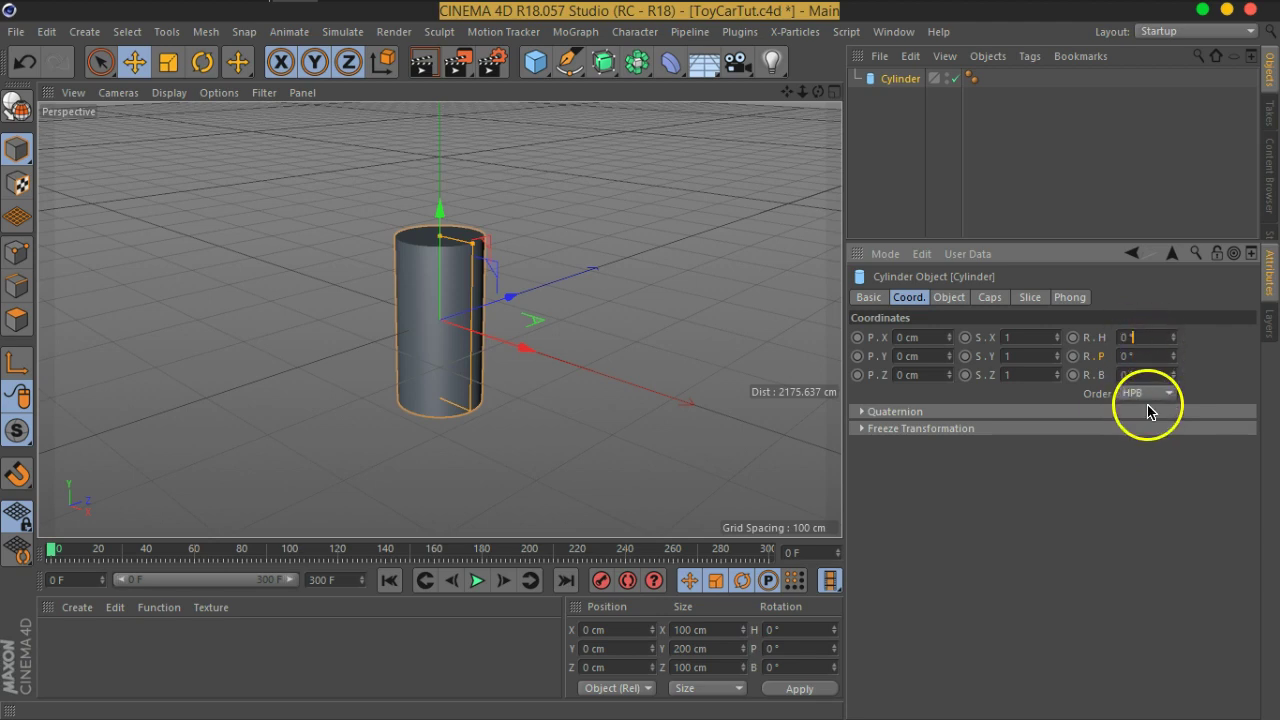
left_click(1116, 338)
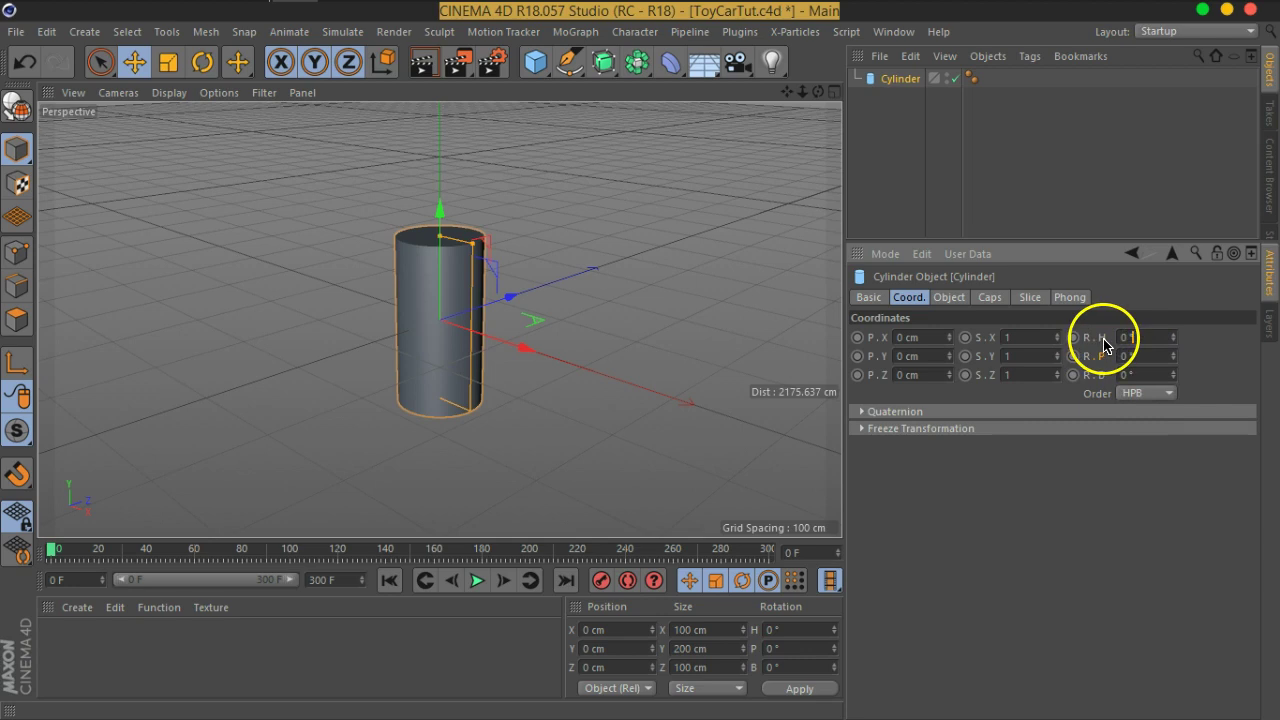
left_click(1146, 393)
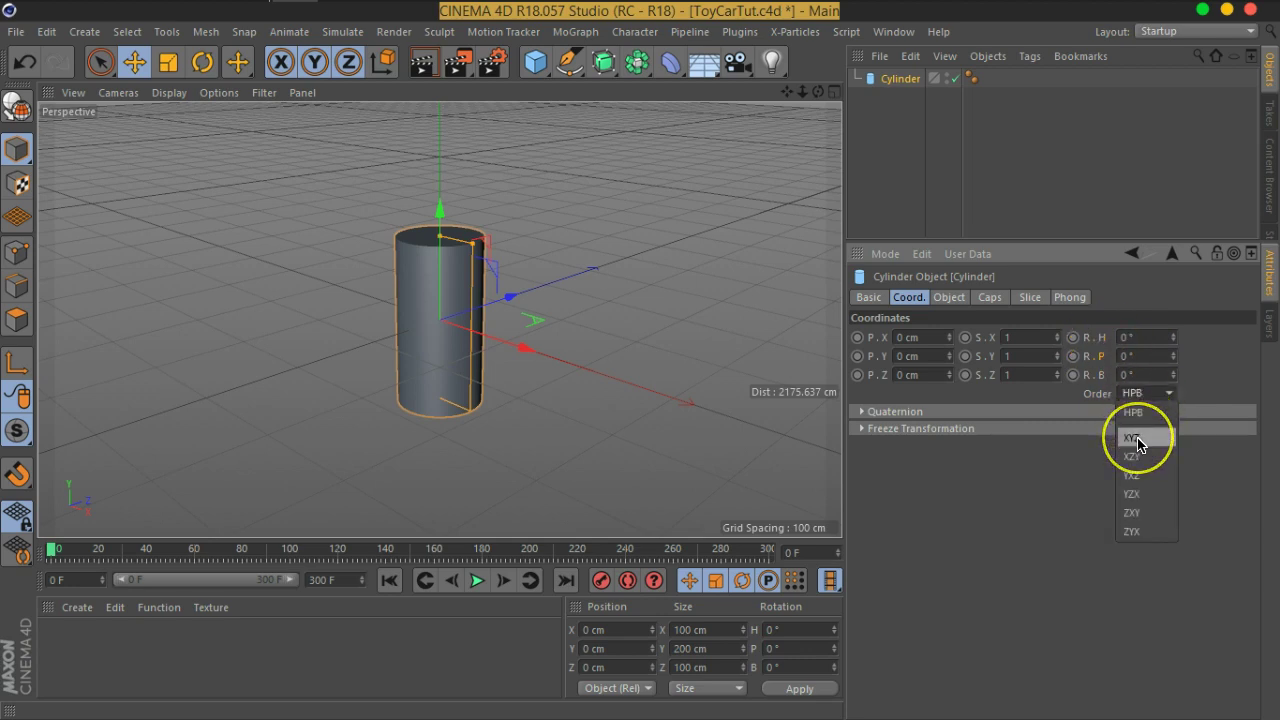
left_click(1122, 446)
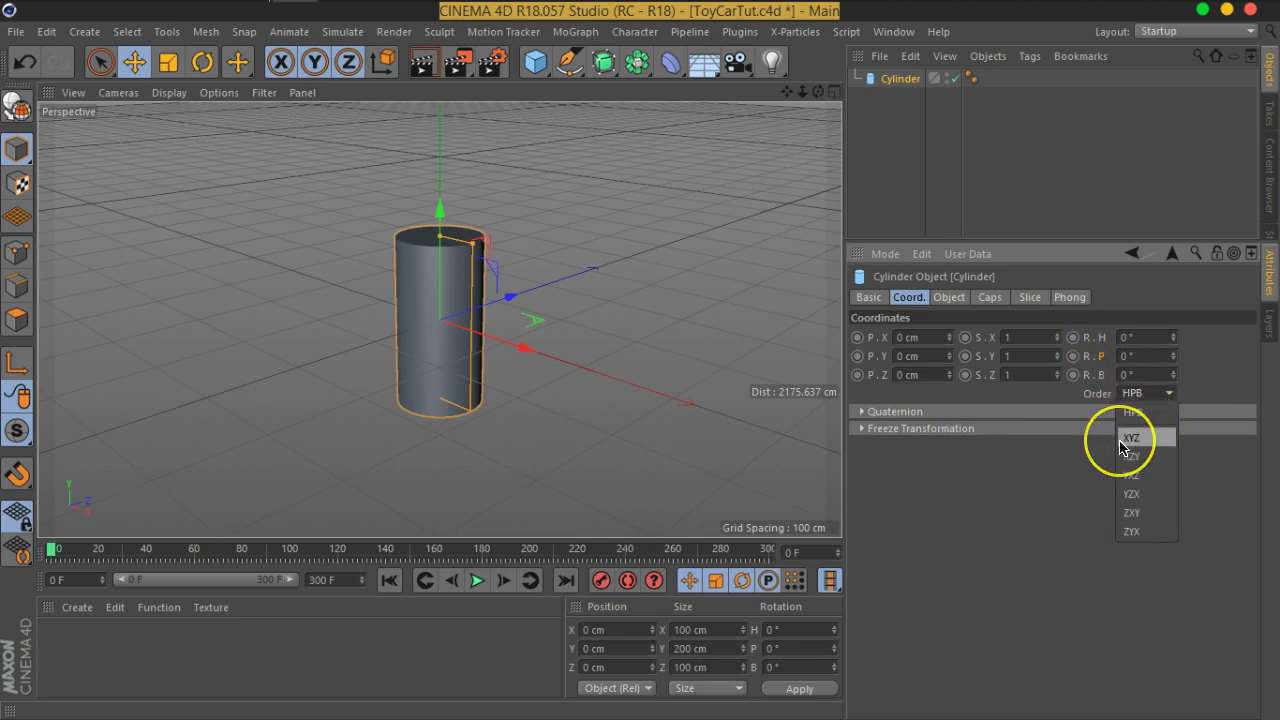
left_click(1150, 392)
left_click(1144, 437)
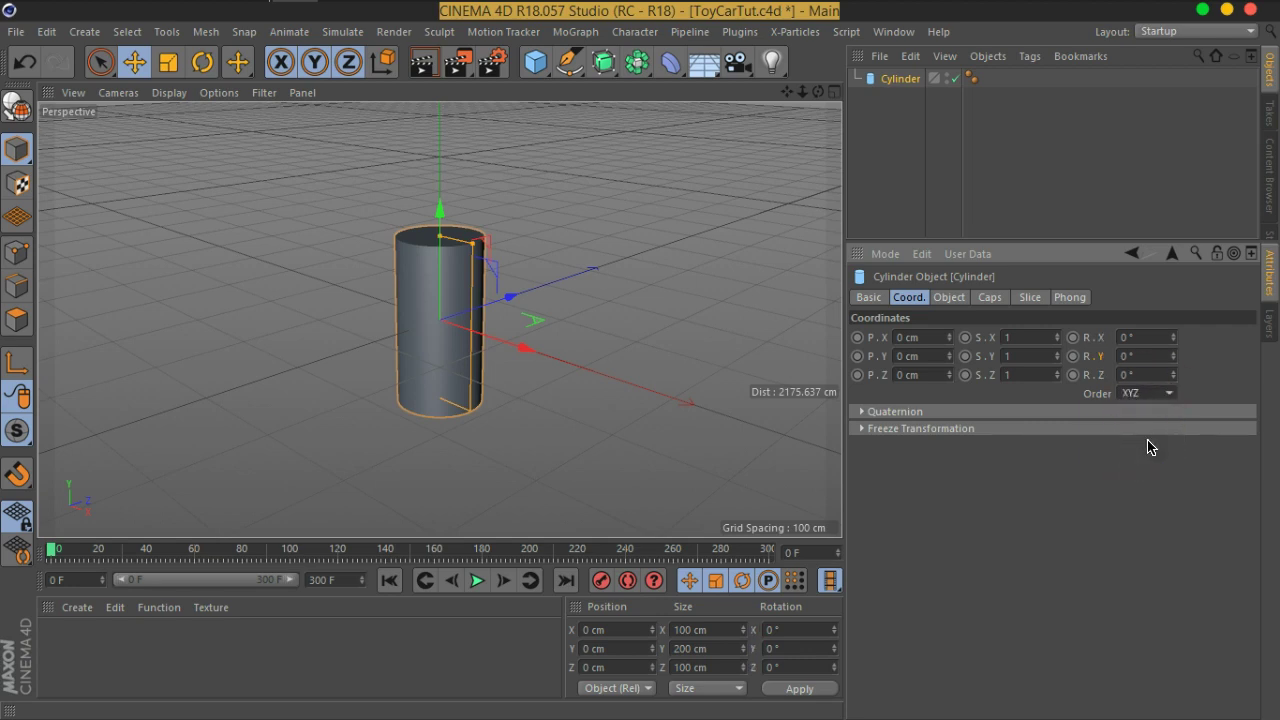
left_click(930, 405)
Step: With the Rotate tool, tilt the cylinder about 19 degrees, then undo it
left_click(203, 63)
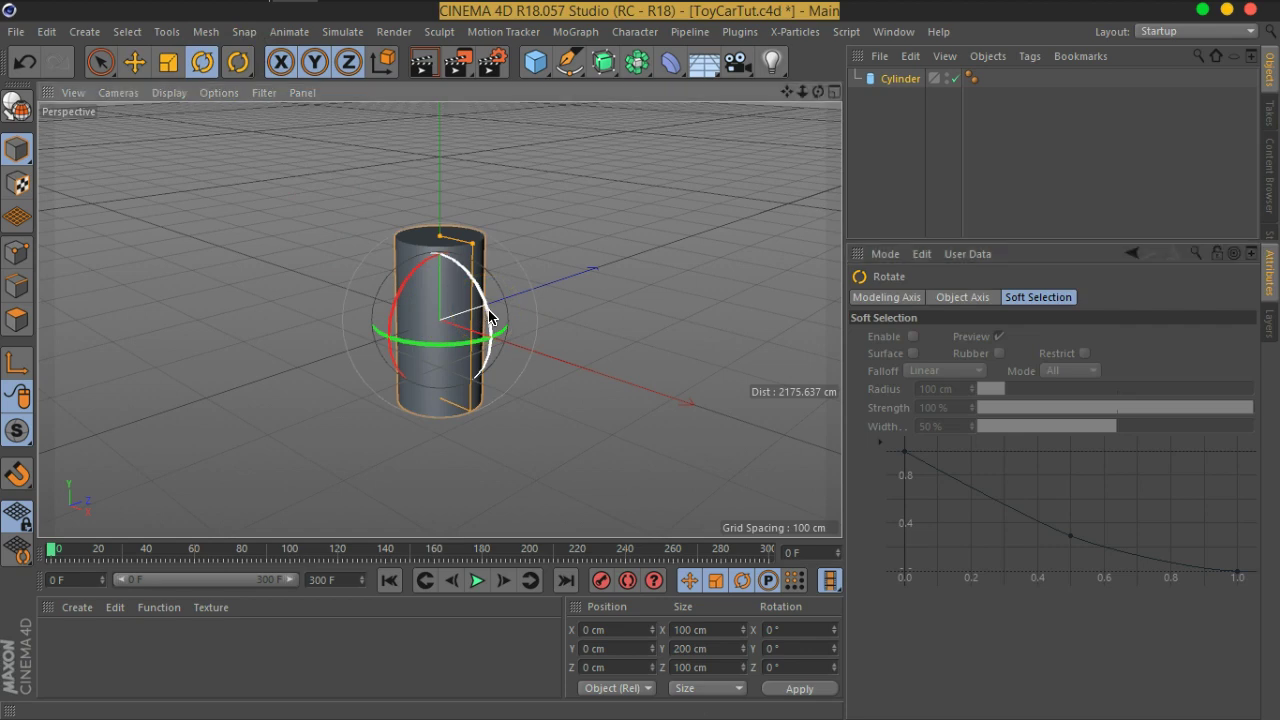
left_click_drag(490, 318, 489, 310)
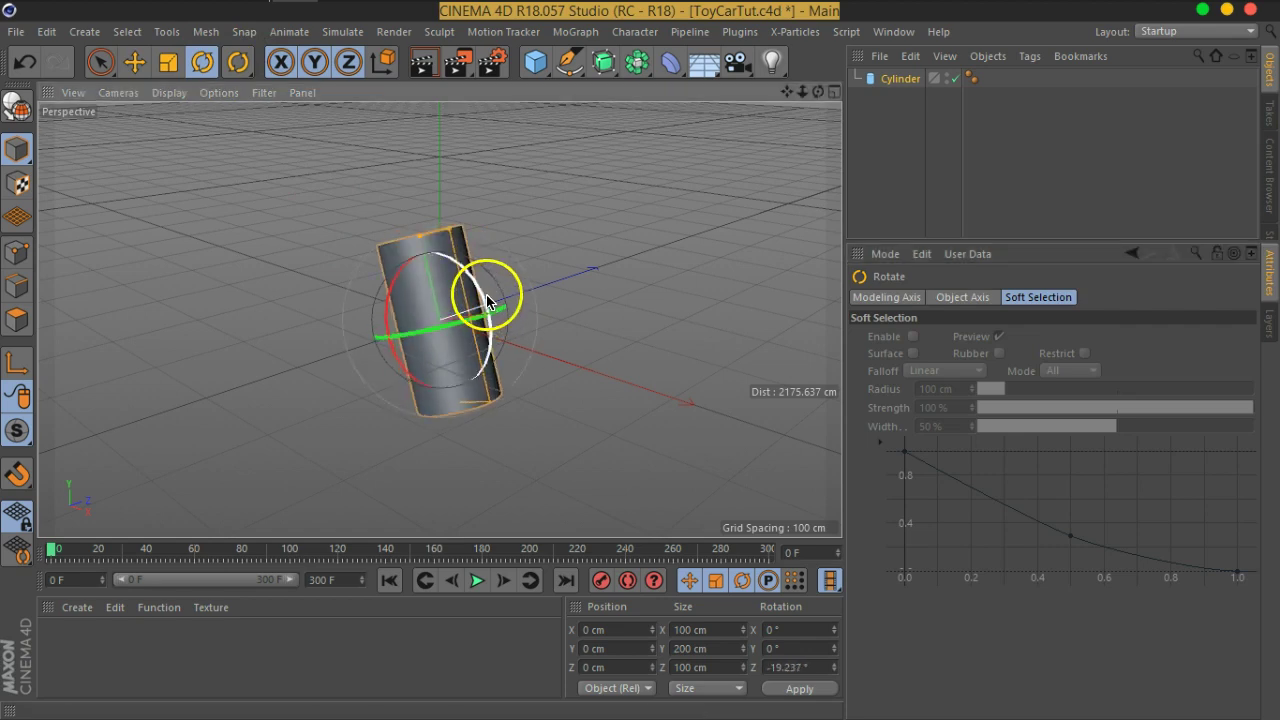
key("ctrl+z")
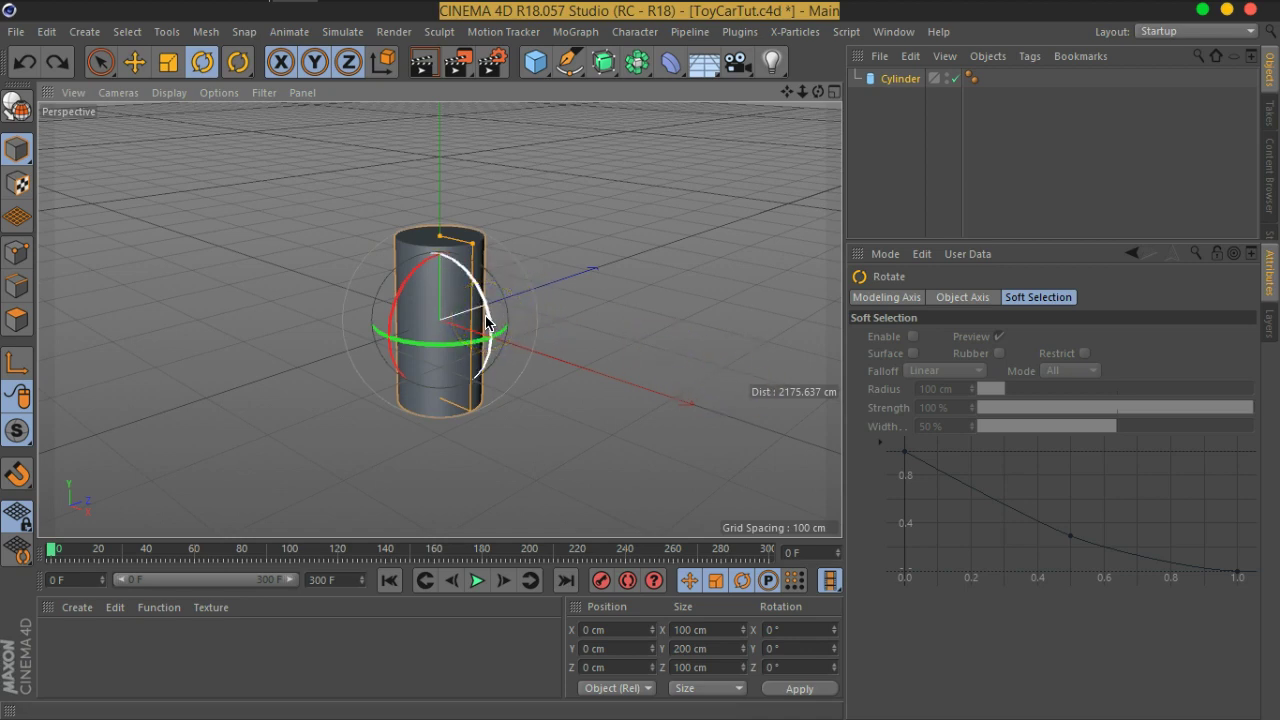
Step: Lay the cylinder on its side at -90° Z, then undo back to upright
left_click_drag(487, 322, 422, 265)
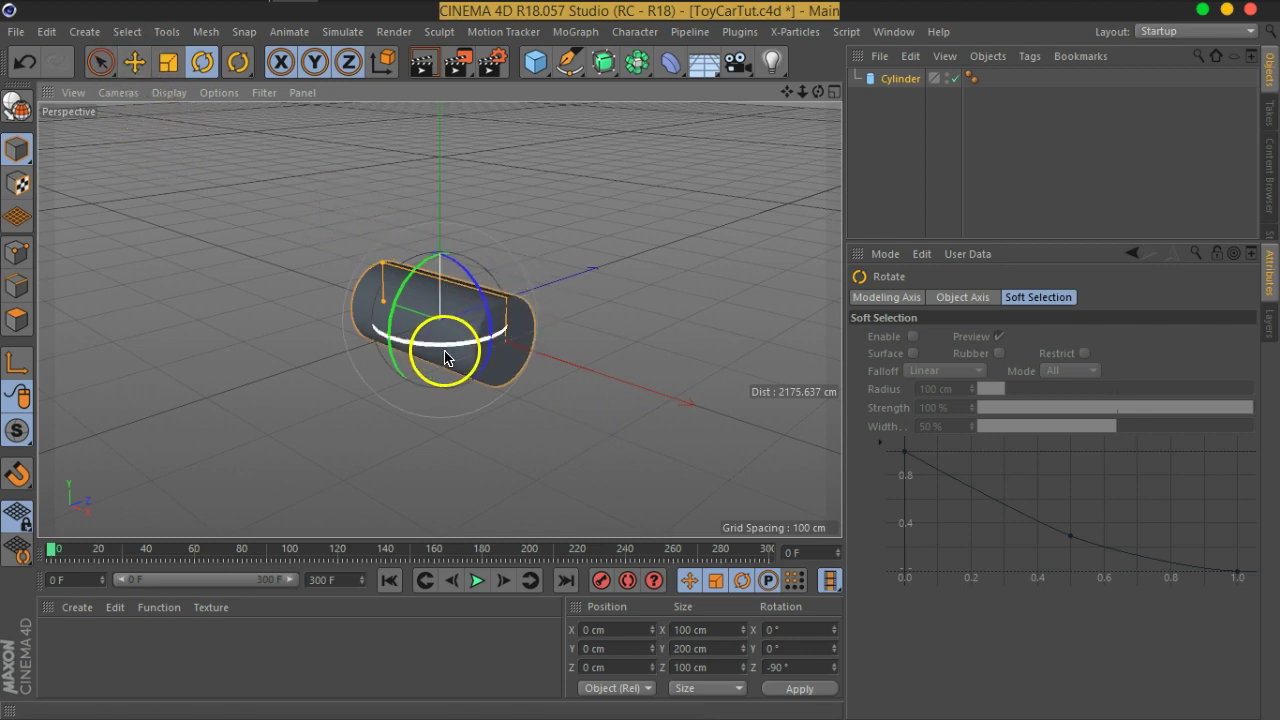
scroll(445, 358, "up", 3)
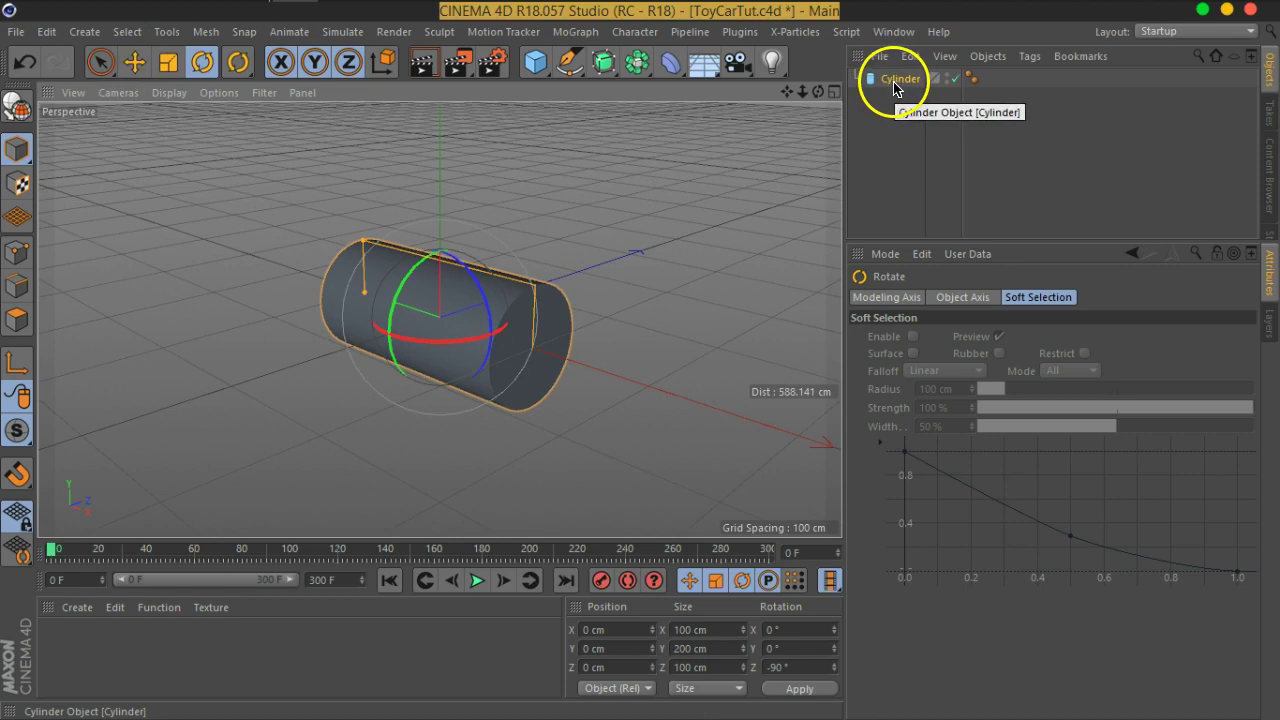
left_click(134, 62)
left_click_drag(557, 323, 514, 300, "alt")
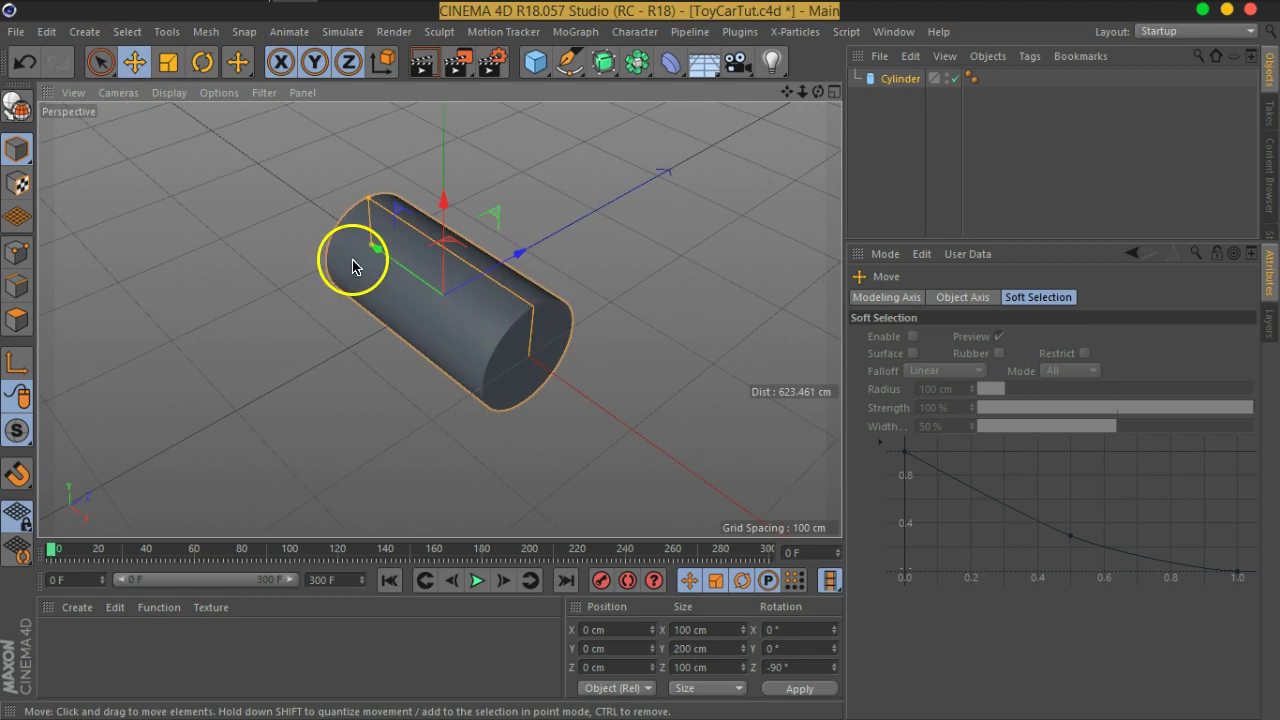
left_click_drag(427, 434, 466, 363, "alt")
key("ctrl+z")
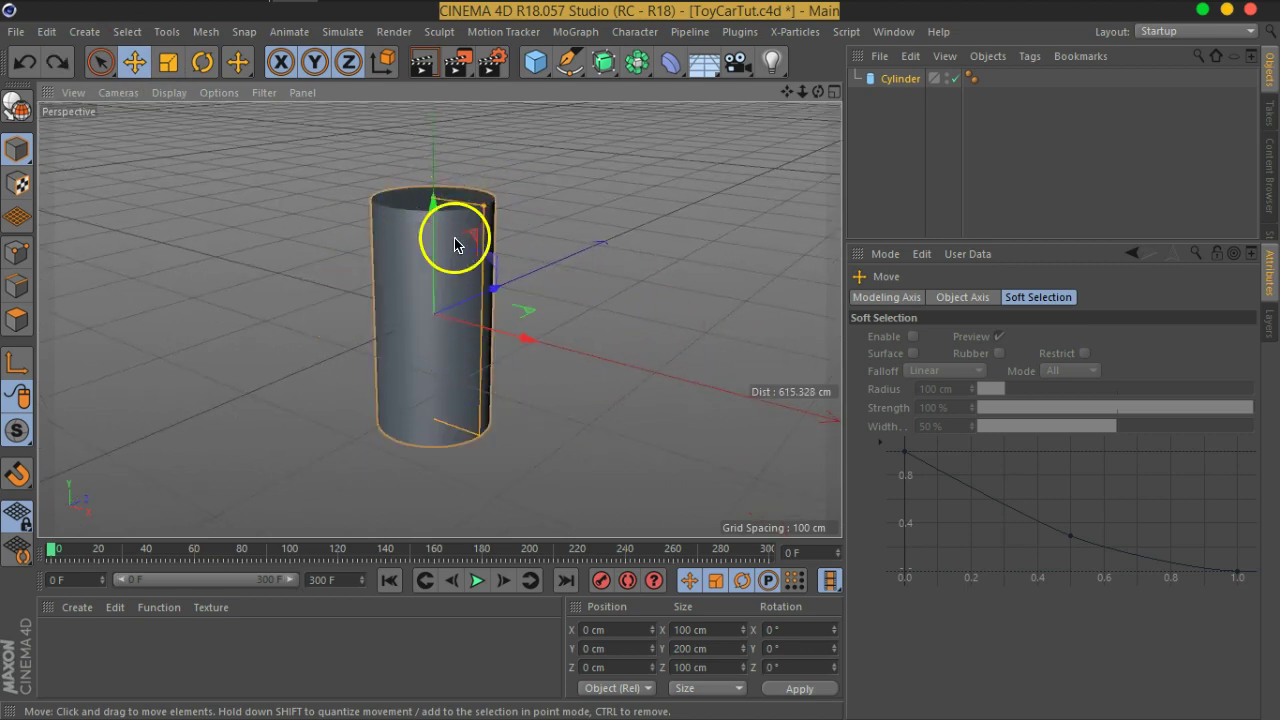
Step: Select the Cylinder and review its Object settings: 50 cm radius, 200 cm height, +Y orientation
left_click(900, 80)
left_click(949, 297)
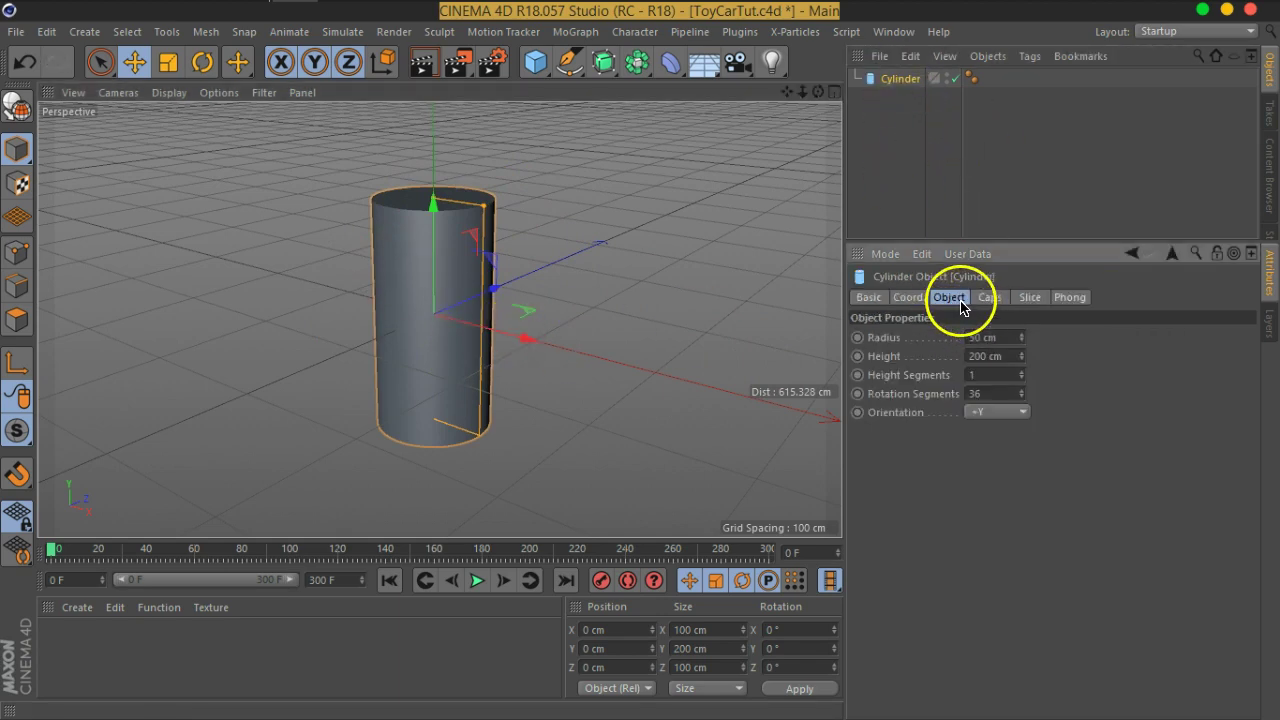
left_click(1015, 420)
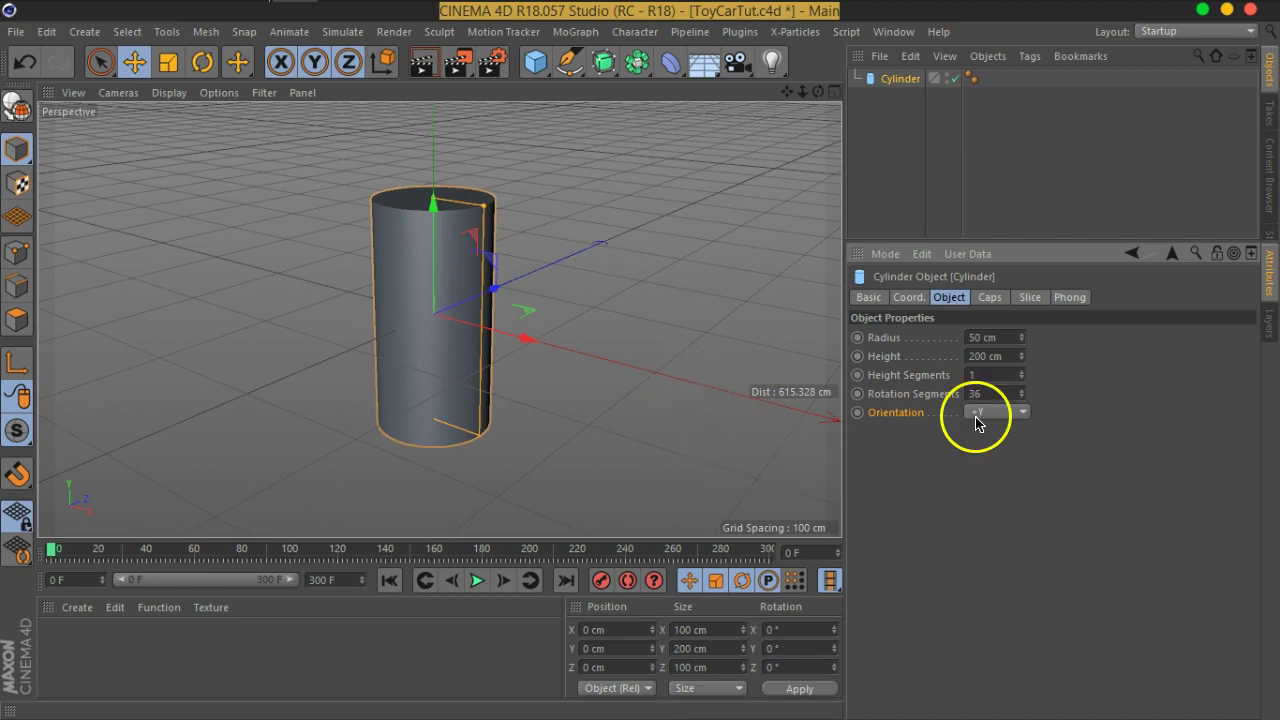
left_click(927, 425)
left_click(997, 421)
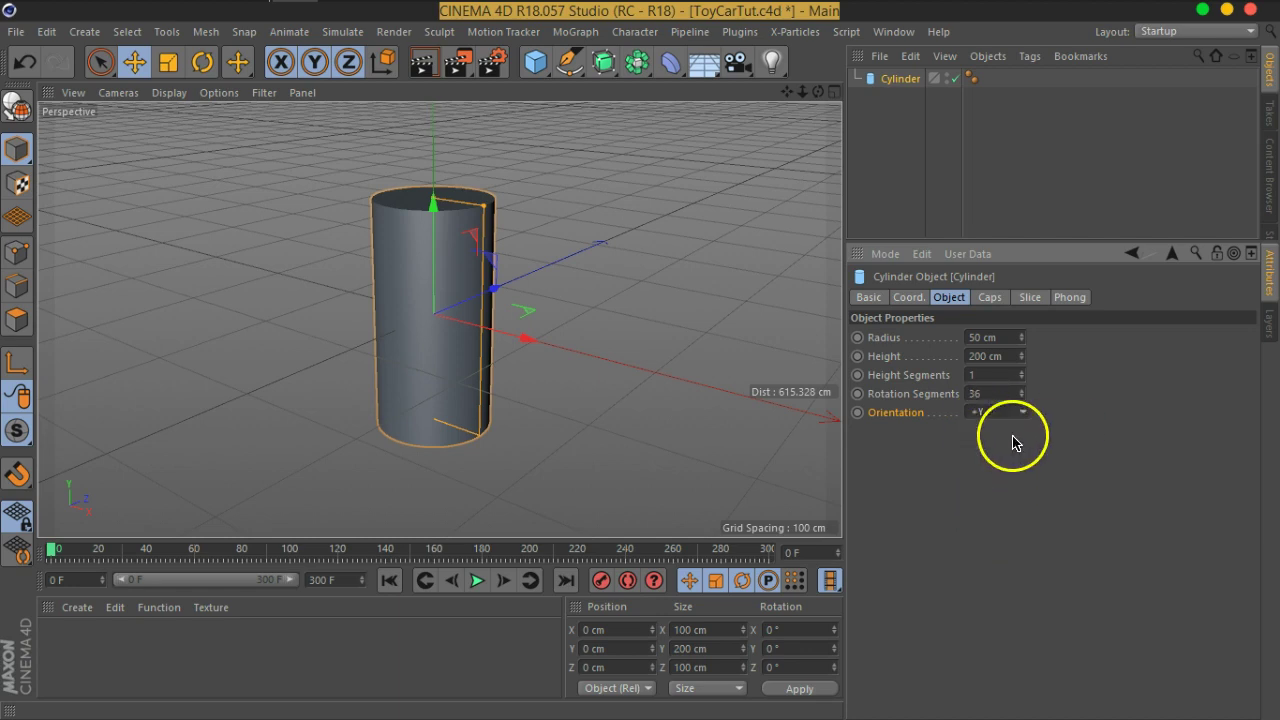
left_click_drag(471, 229, 494, 330, "alt")
scroll(494, 330, "up", 2)
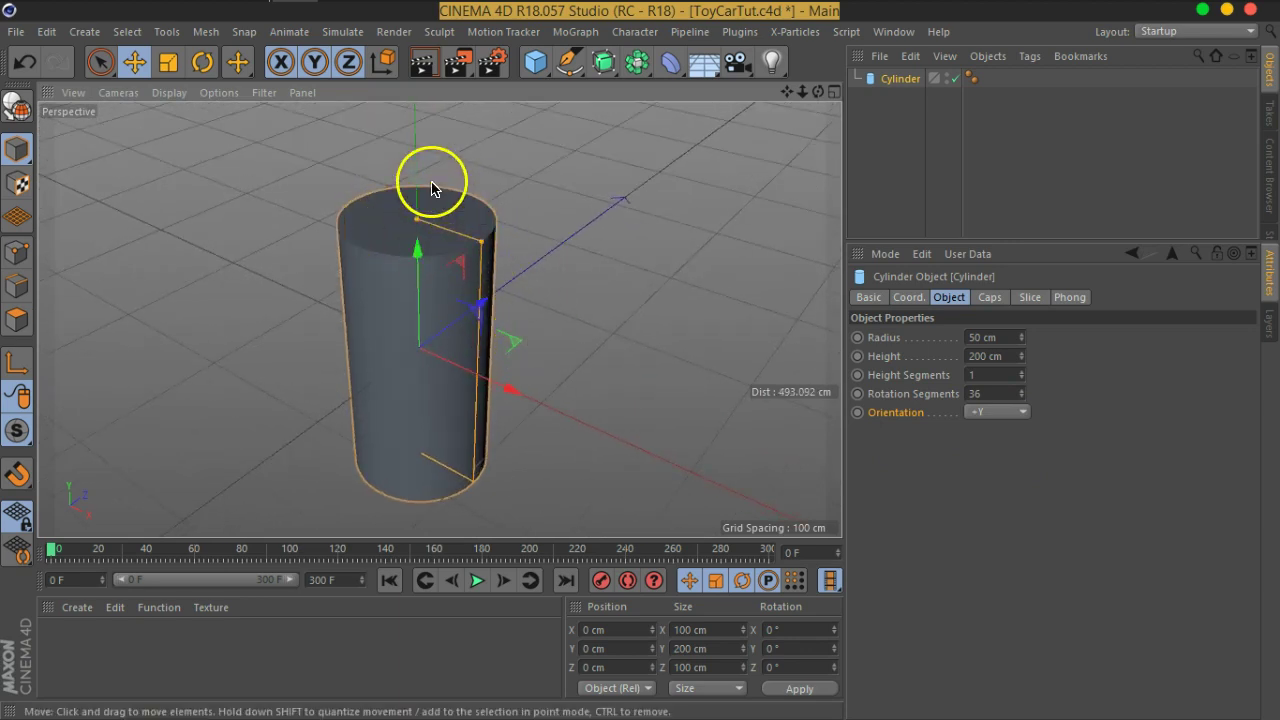
mouse_move(523, 366)
left_mouse_down("alt")
mouse_move(531, 380)
mouse_move(531, 351)
left_mouse_up("alt")
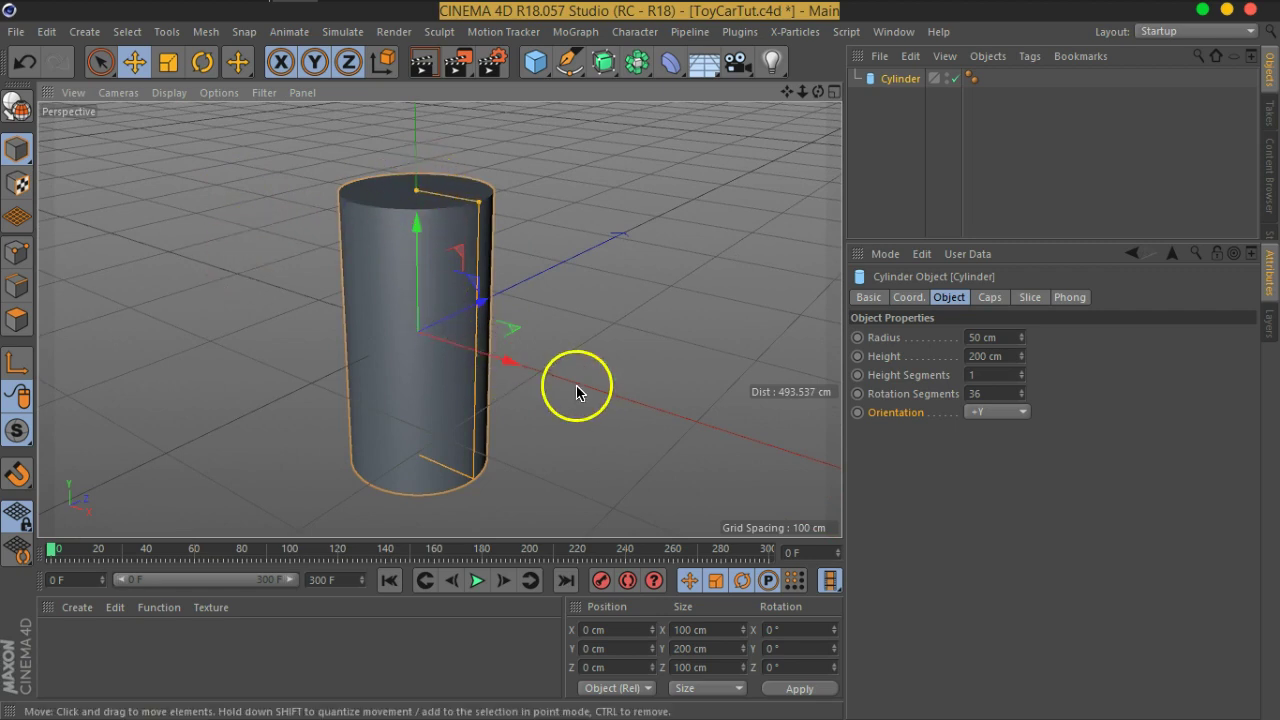
Step: Try -X and Z orientations, settle on +X, then raise the cylinder to about 91 cm
left_click(980, 428)
left_click(994, 432)
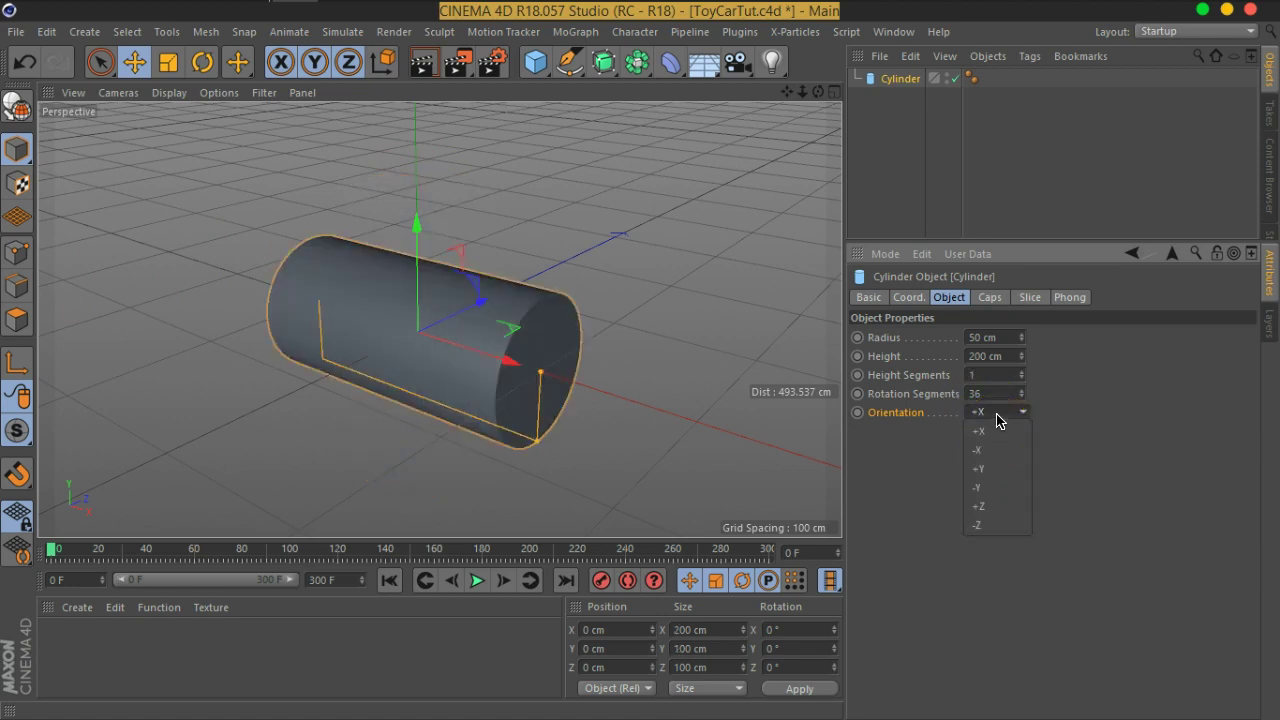
left_click(1004, 455)
left_click(1004, 455)
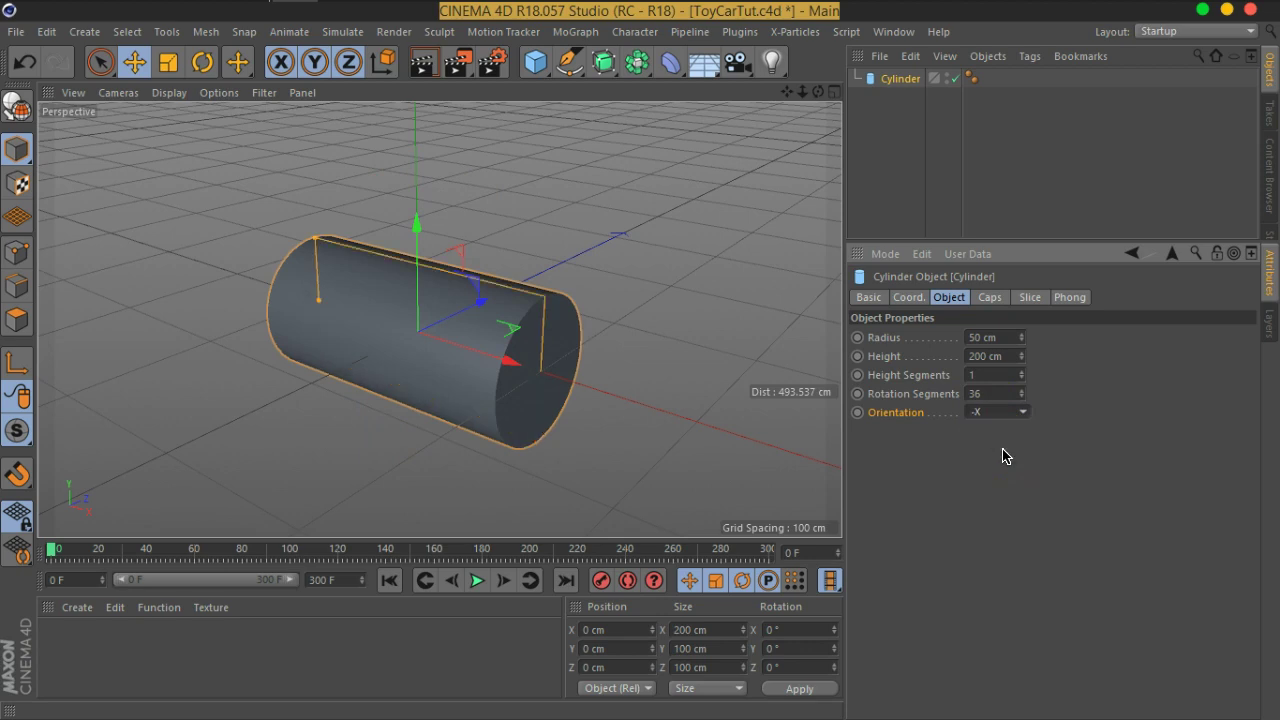
left_click(996, 414)
left_click(993, 431)
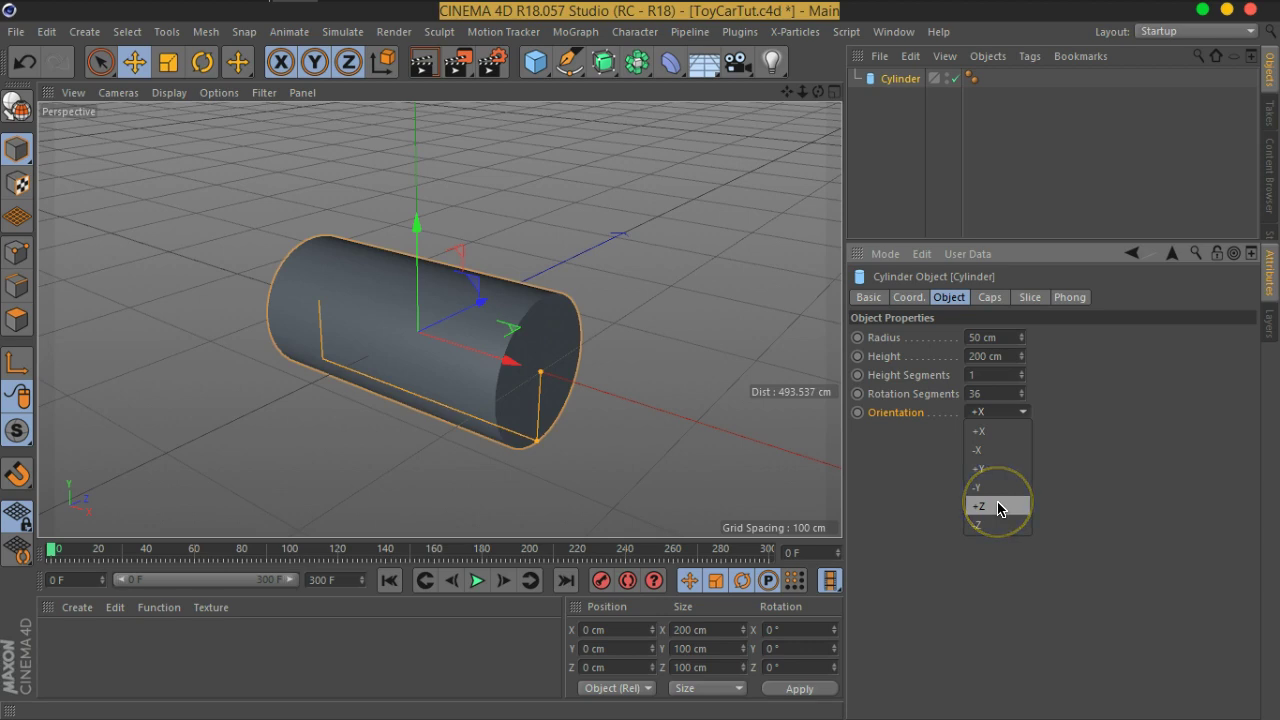
left_click(998, 507)
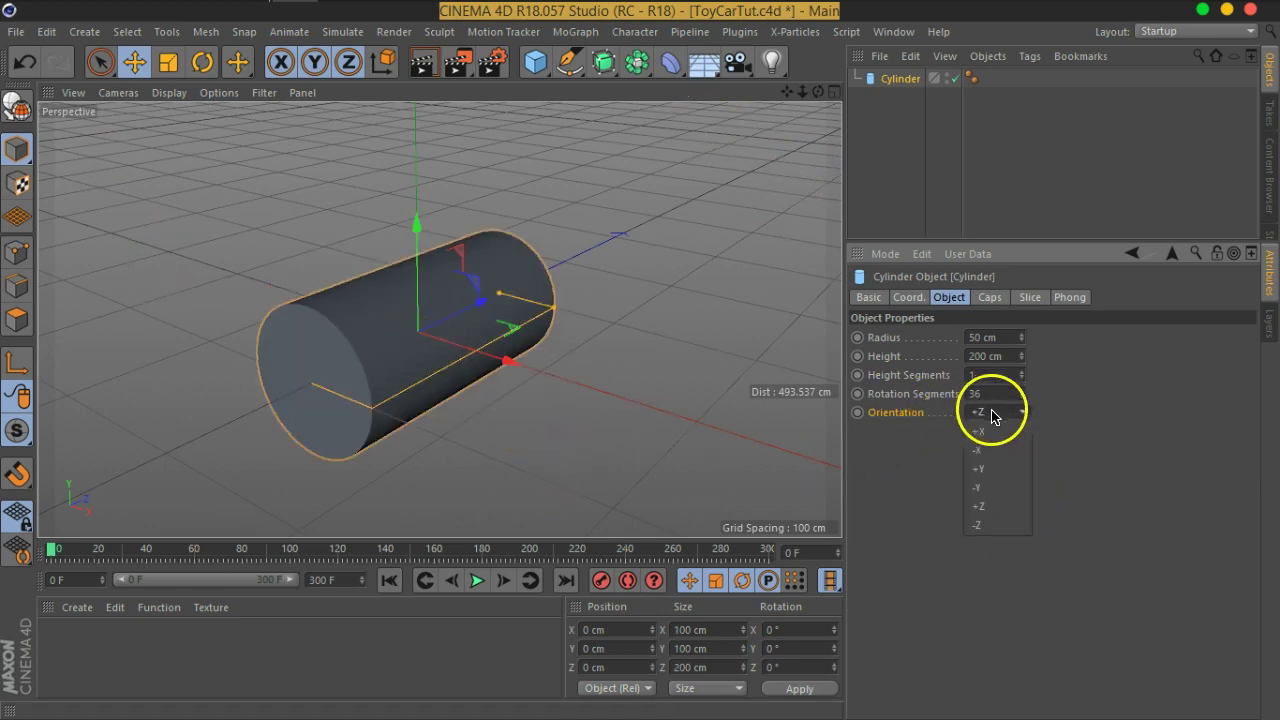
left_click(991, 430)
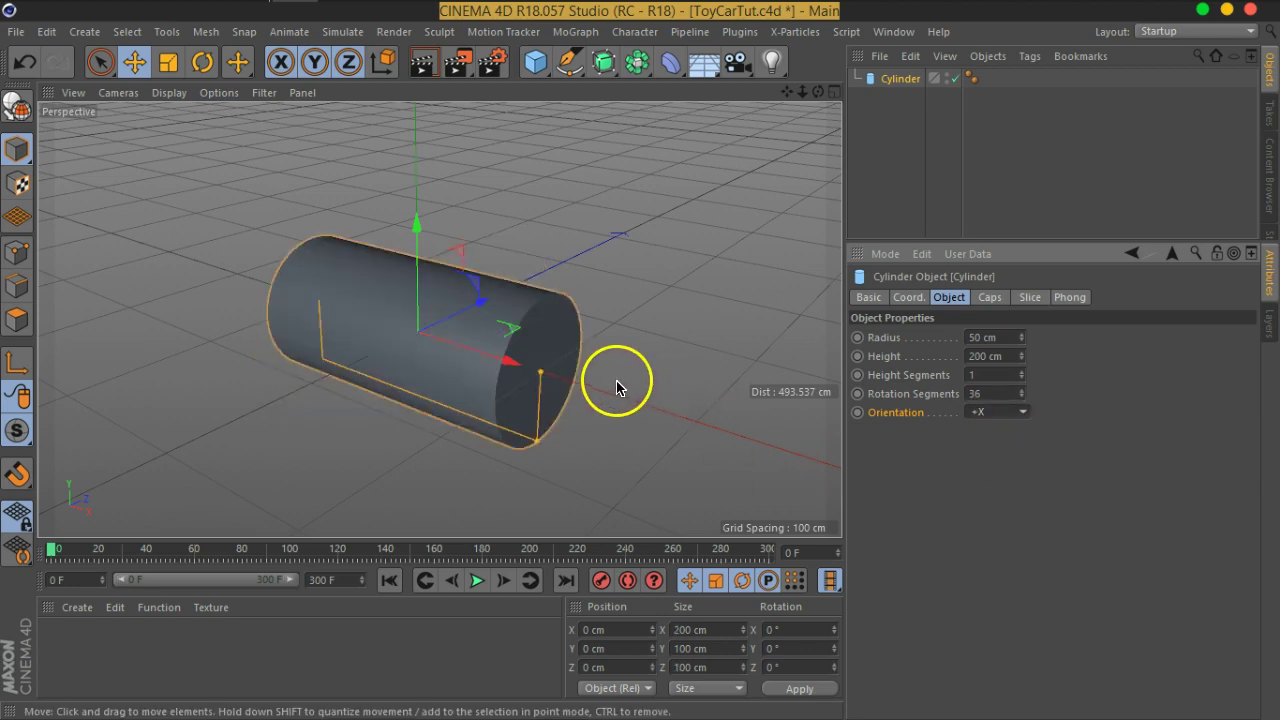
mouse_move(526, 263)
left_mouse_down("alt")
mouse_move(443, 327)
mouse_move(429, 177)
left_mouse_up("alt")
mouse_move(563, 363)
left_mouse_down("alt")
mouse_move(560, 330)
mouse_move(586, 340)
mouse_move(574, 320)
mouse_move(503, 309)
mouse_move(494, 340)
mouse_move(577, 388)
left_mouse_up("alt")
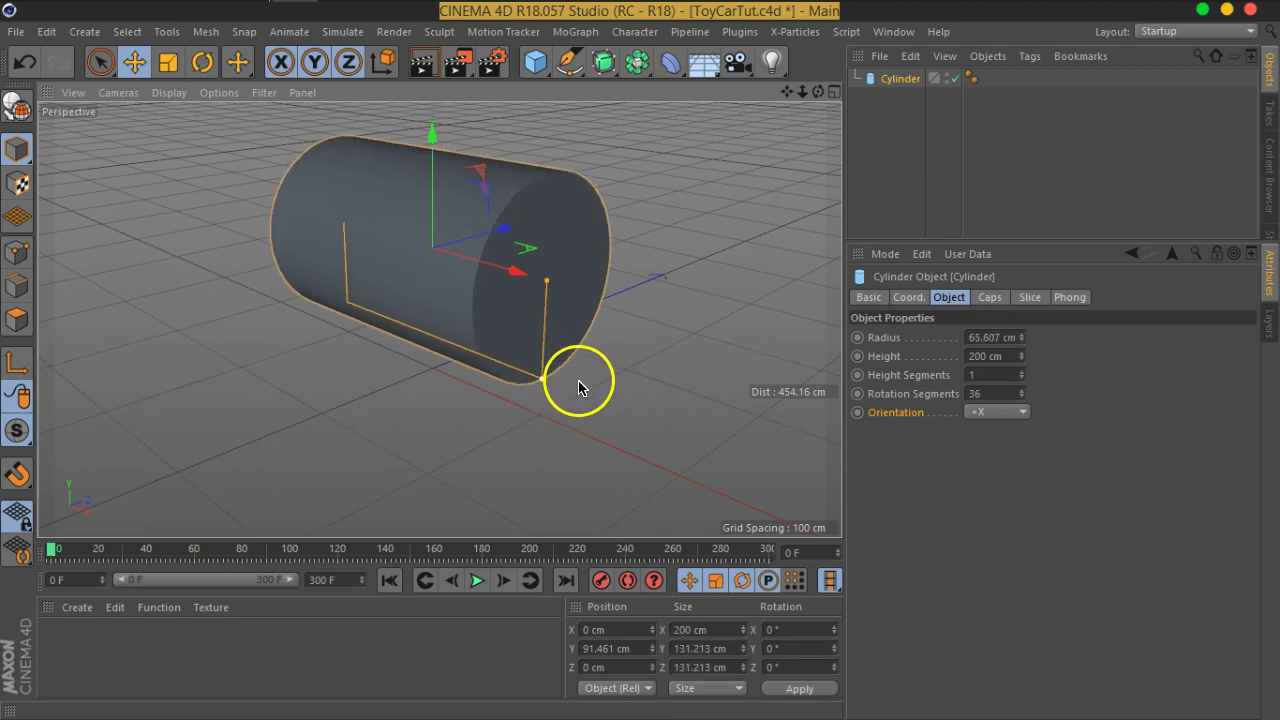
Step: Select the Radius field and orbit the view lower, closer to the cylinder's side
left_click(995, 337)
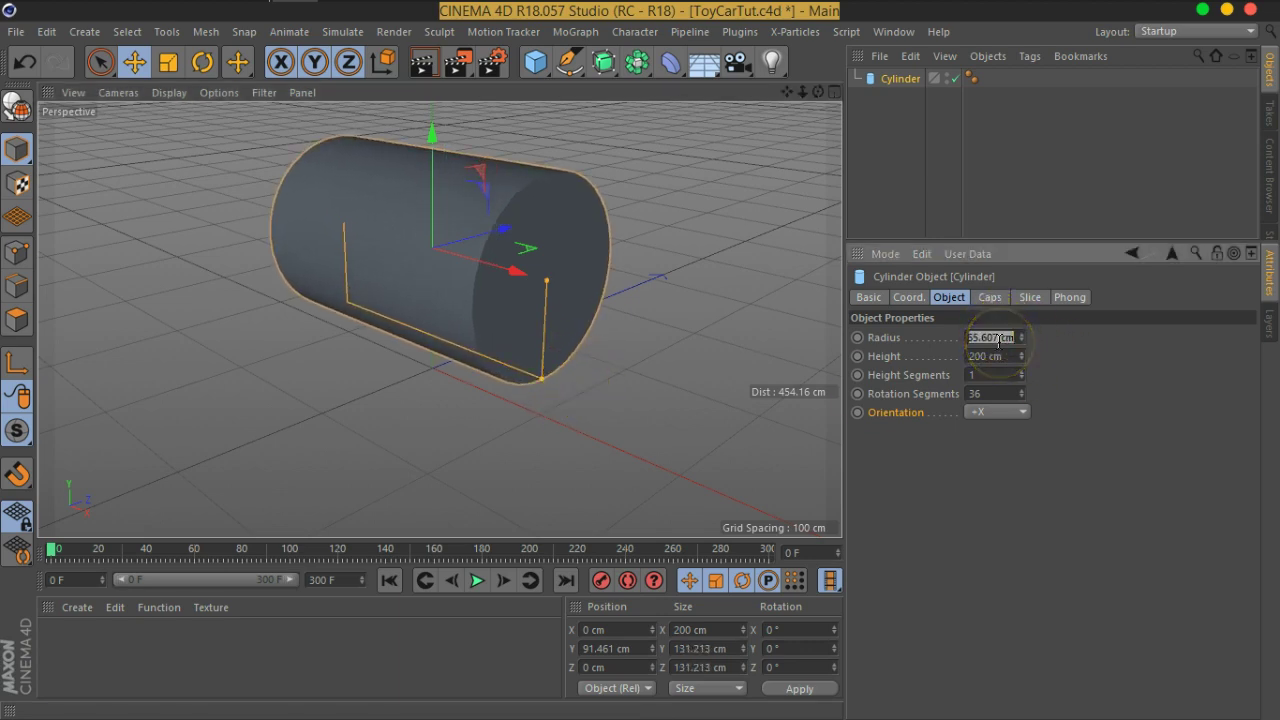
type("70")
mouse_move(476, 269)
left_mouse_down("alt")
mouse_move(591, 263)
mouse_move(613, 275)
mouse_move(517, 294)
left_mouse_up("alt")
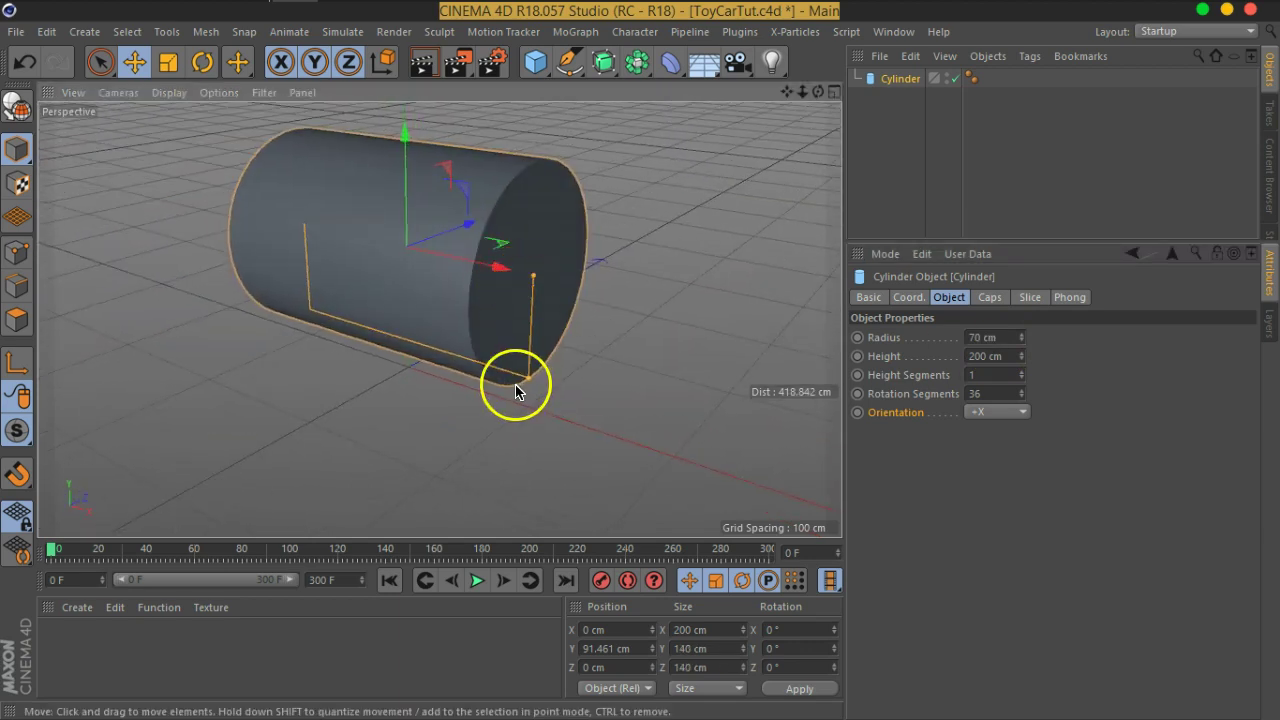
left_click_drag(511, 380, 497, 309, "alt")
right_click_drag(497, 309, 580, 357, "alt")
mouse_move(580, 357)
left_mouse_down("alt")
mouse_move(484, 328)
mouse_move(486, 394)
mouse_move(519, 311)
mouse_move(503, 286)
left_mouse_up("alt")
right_click_drag(503, 286, 486, 352, "alt")
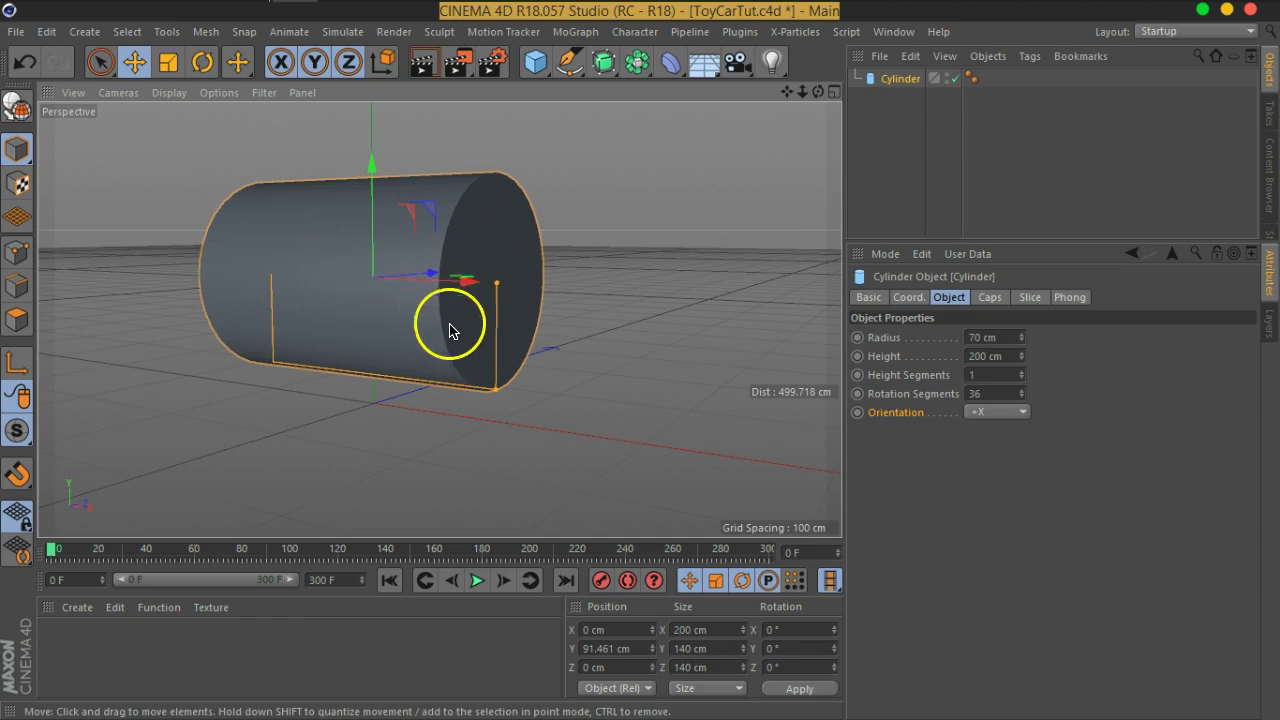
Step: Commit a 75 cm radius, giving a 150 cm diameter, and begin editing the height
scroll(420, 305, "up", 2)
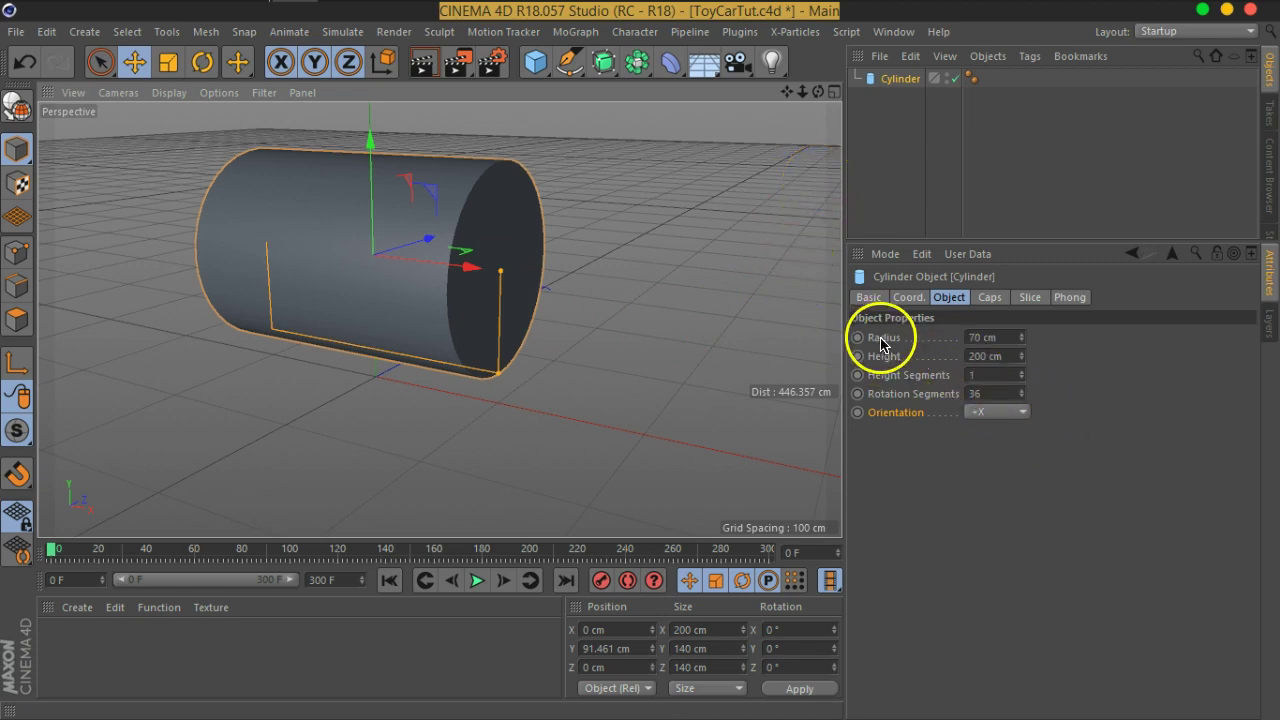
left_click_drag(566, 289, 459, 268, "alt")
mouse_move(447, 368)
left_mouse_down("alt")
mouse_move(486, 337)
mouse_move(329, 317)
mouse_move(537, 320)
mouse_move(540, 360)
mouse_move(484, 352)
left_mouse_up("alt")
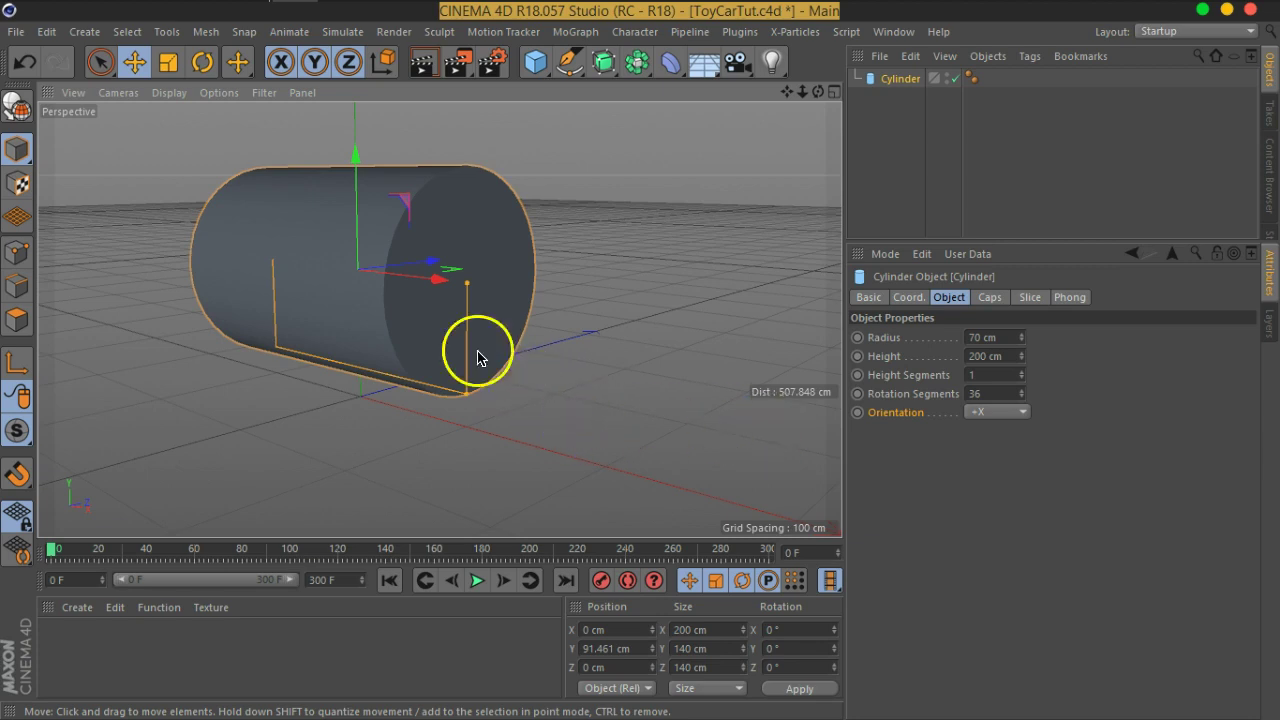
left_click_drag(477, 354, 546, 380, "alt")
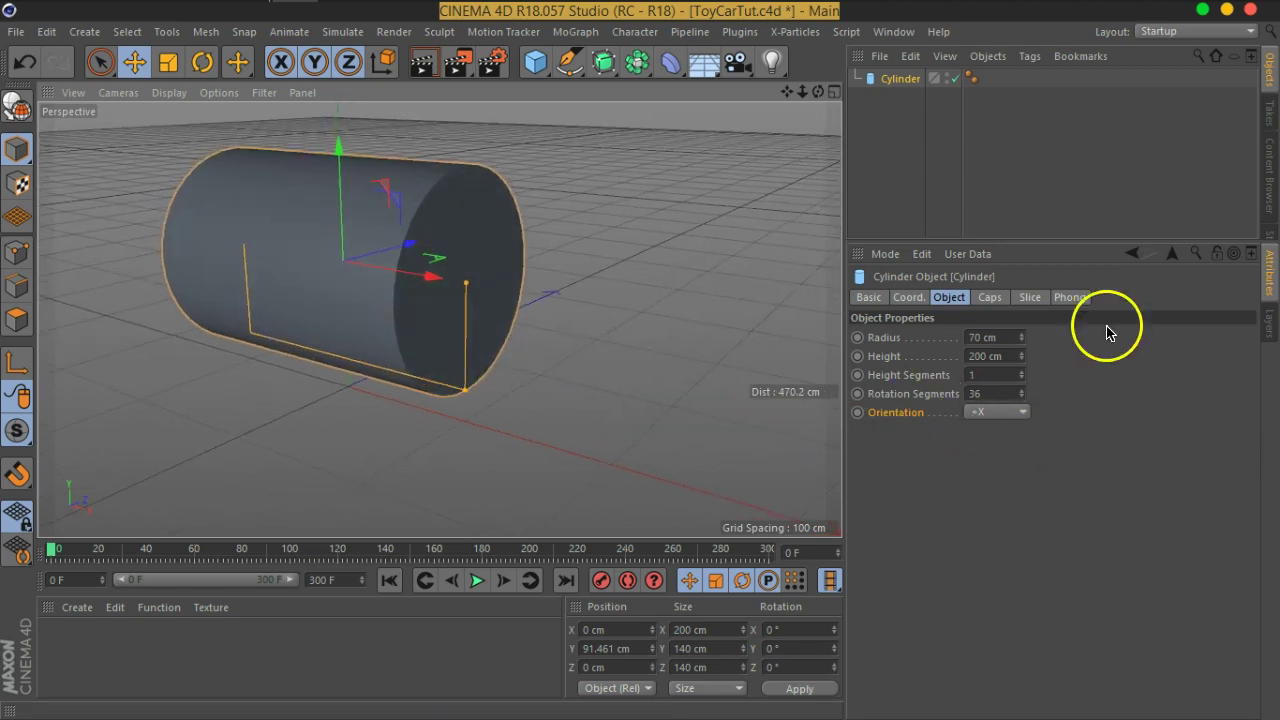
left_click(1000, 337)
type("75")
key("Return")
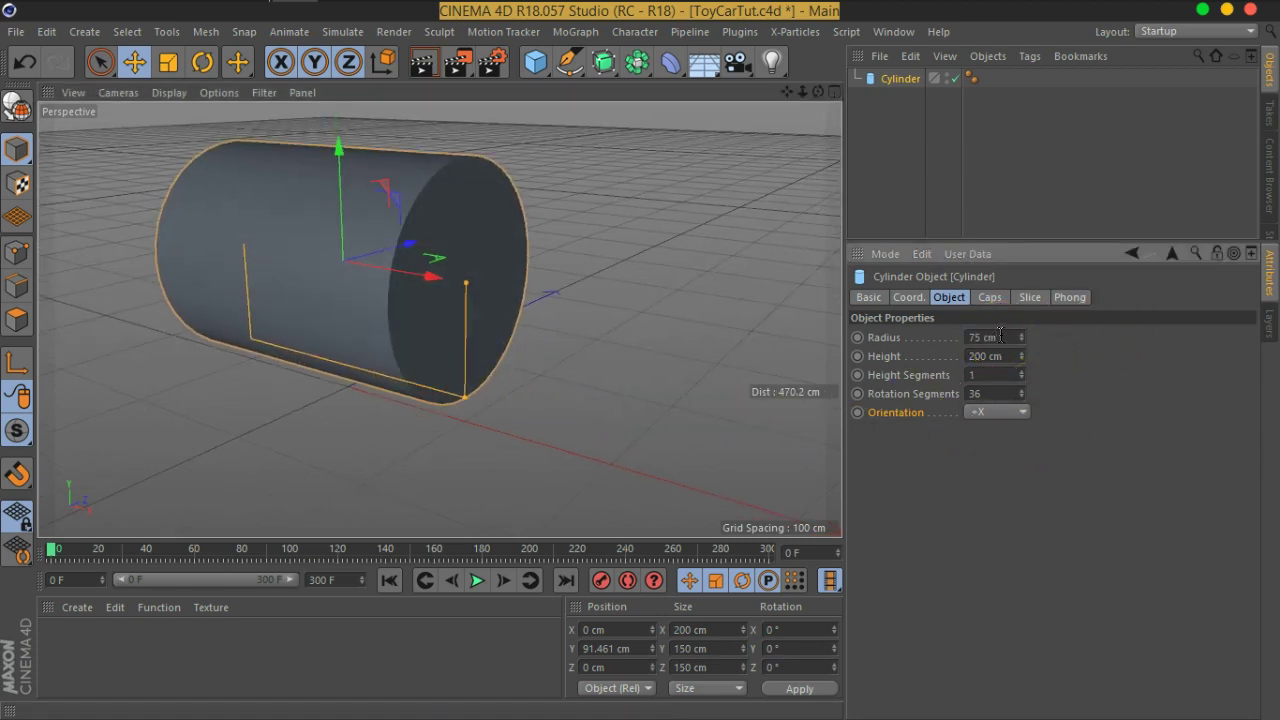
mouse_move(586, 300)
left_mouse_down("alt")
mouse_move(514, 306)
mouse_move(590, 307)
left_mouse_up("alt")
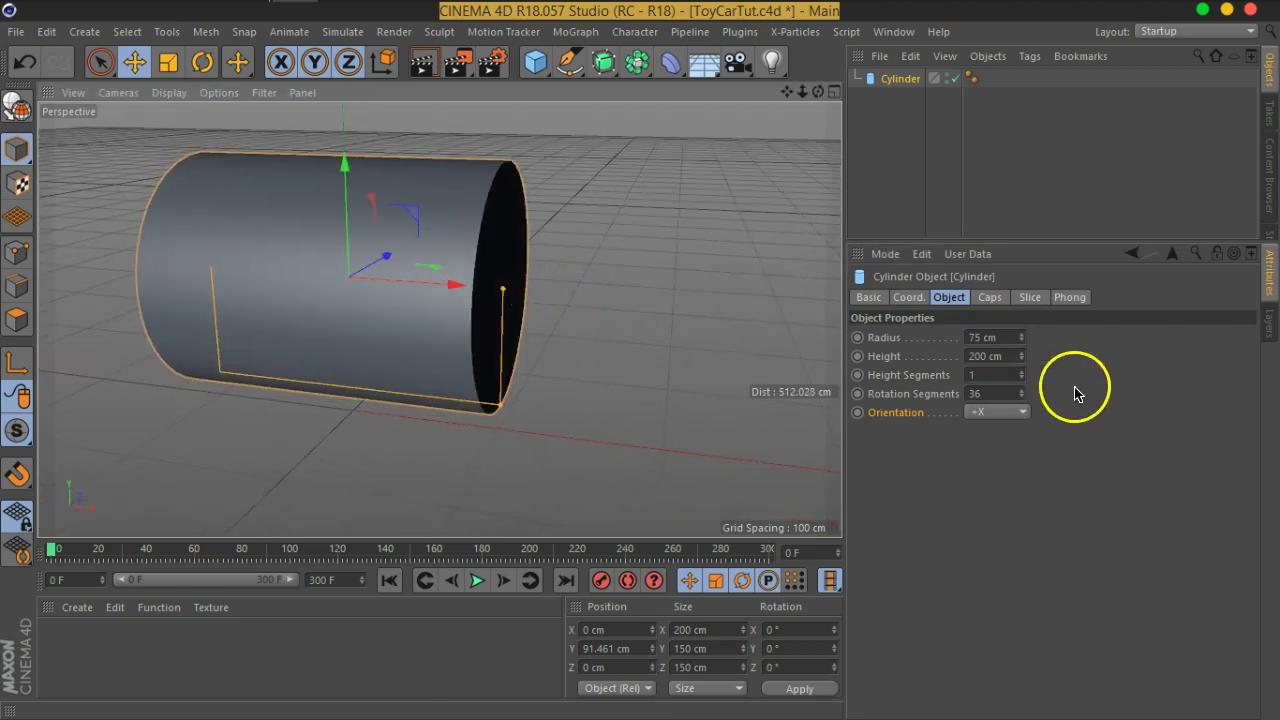
left_click(1008, 356)
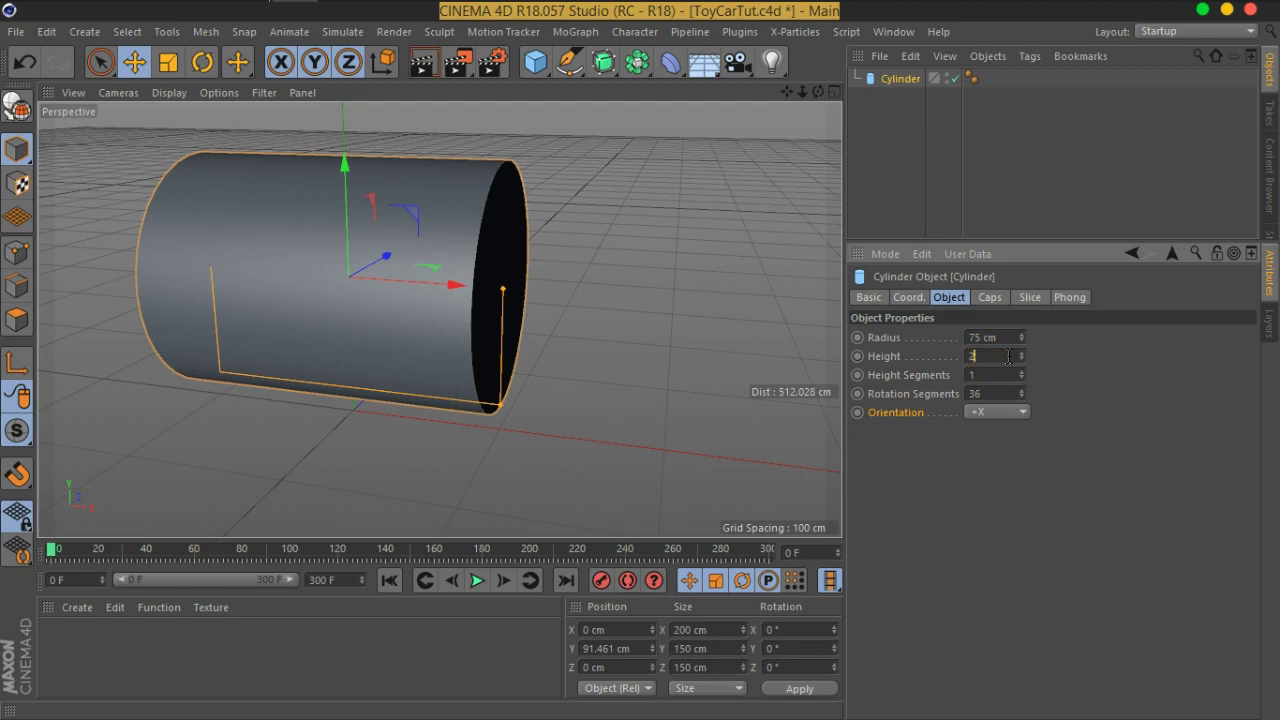
type("75")
Step: Change the cylinder height from 275 cm to 220 cm and zoom in to inspect it
key("Return")
mouse_move(691, 337)
left_mouse_down("alt")
mouse_move(306, 334)
mouse_move(443, 278)
mouse_move(514, 366)
mouse_move(349, 294)
left_mouse_up("alt")
scroll(525, 360, "down", 3)
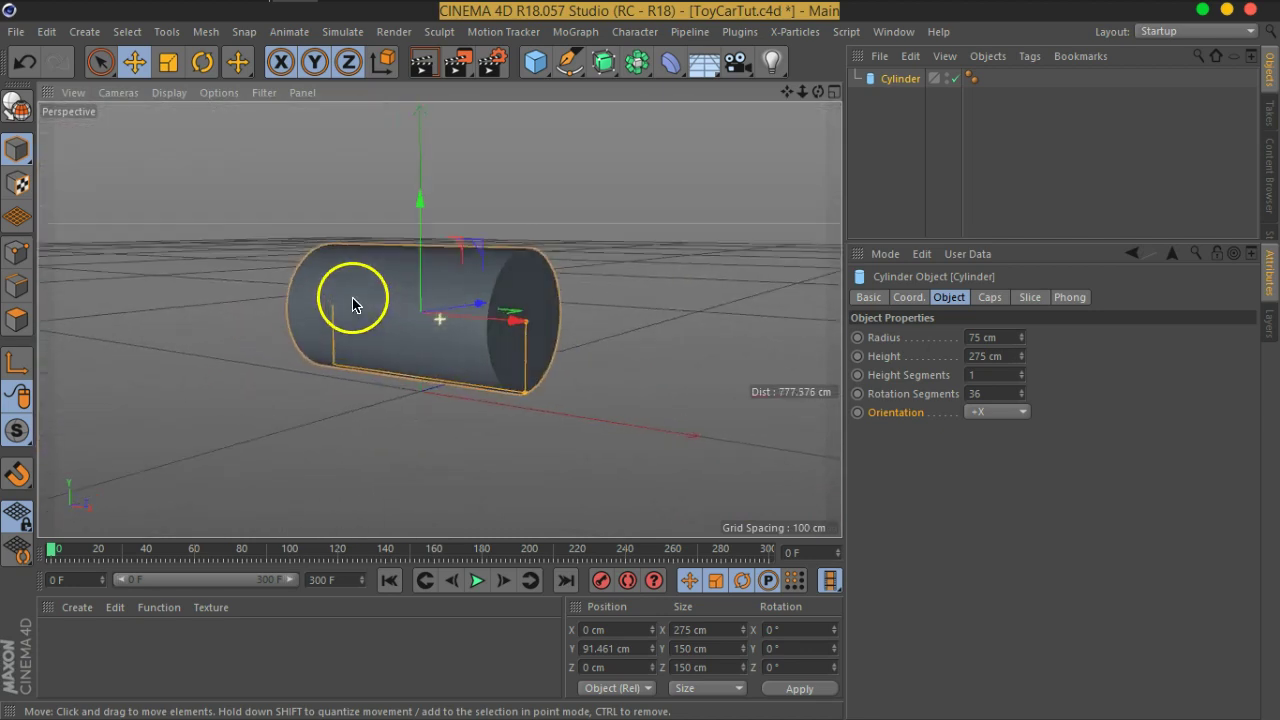
double_click(972, 356)
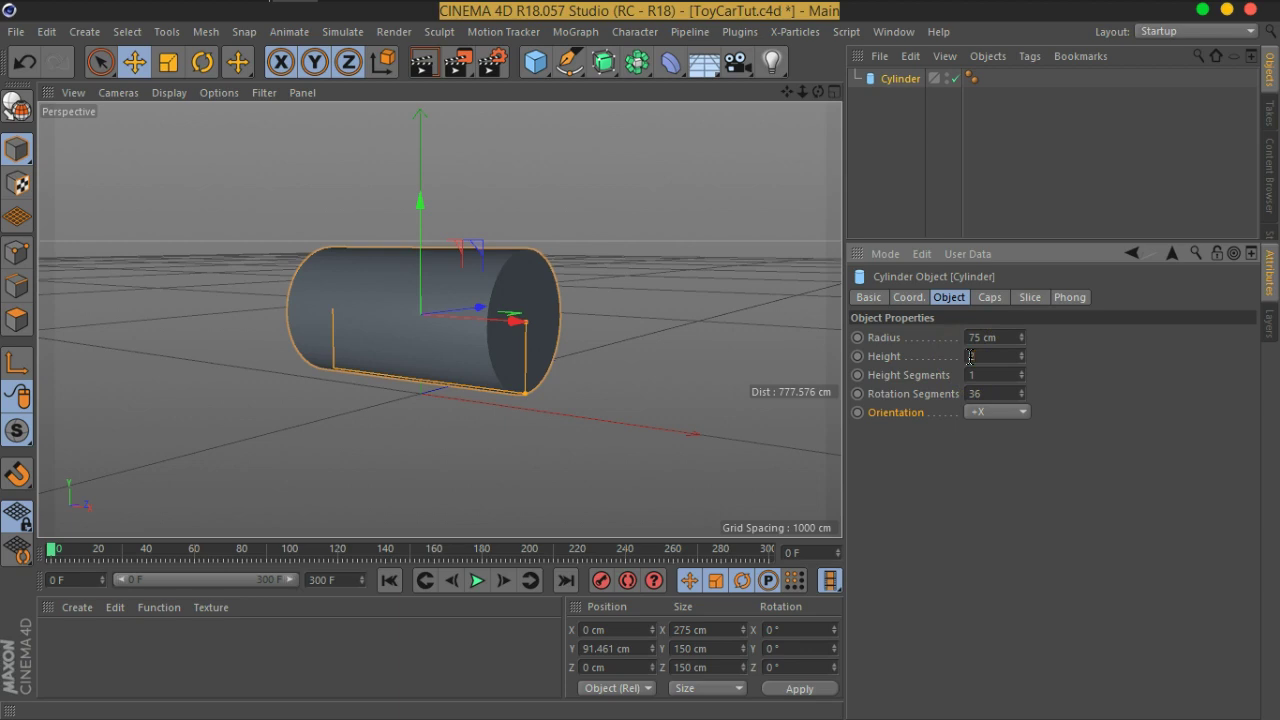
type("20")
key("Return")
mouse_move(352, 380)
left_mouse_down("alt")
mouse_move(480, 386)
mouse_move(537, 443)
mouse_move(417, 430)
left_mouse_up("alt")
scroll(411, 314, "up", 5)
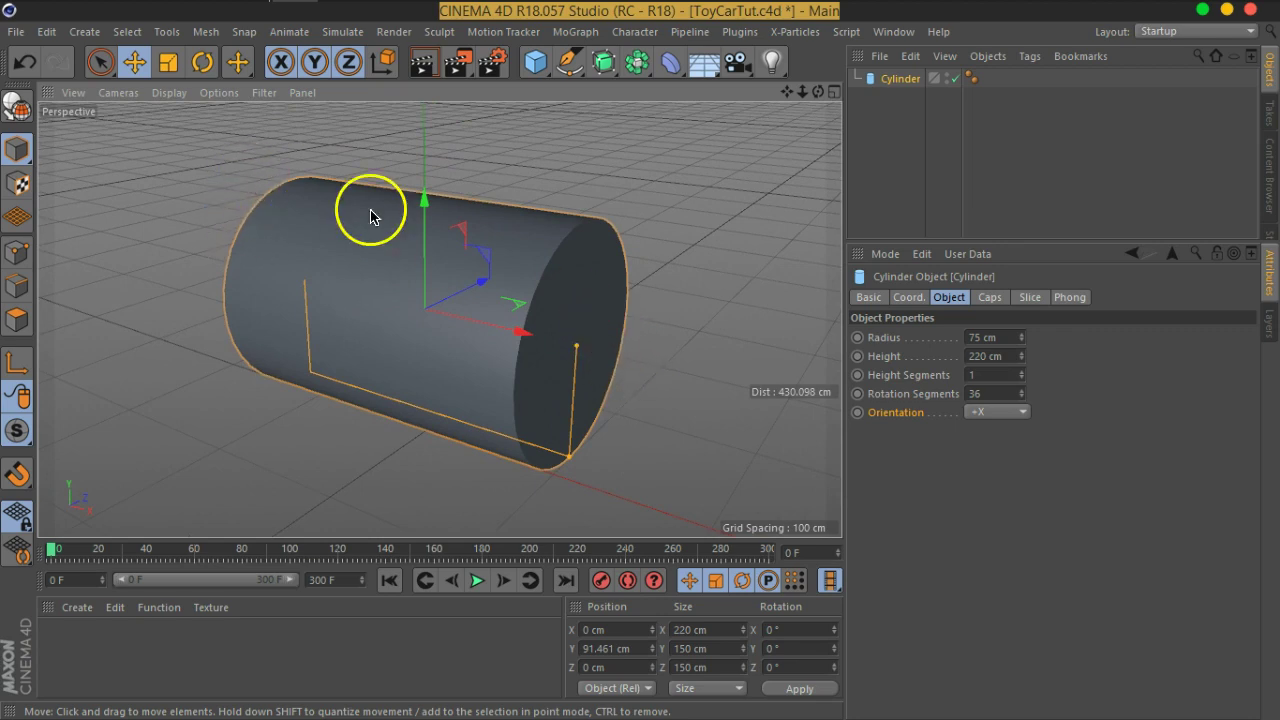
scroll(528, 345, "up", 1)
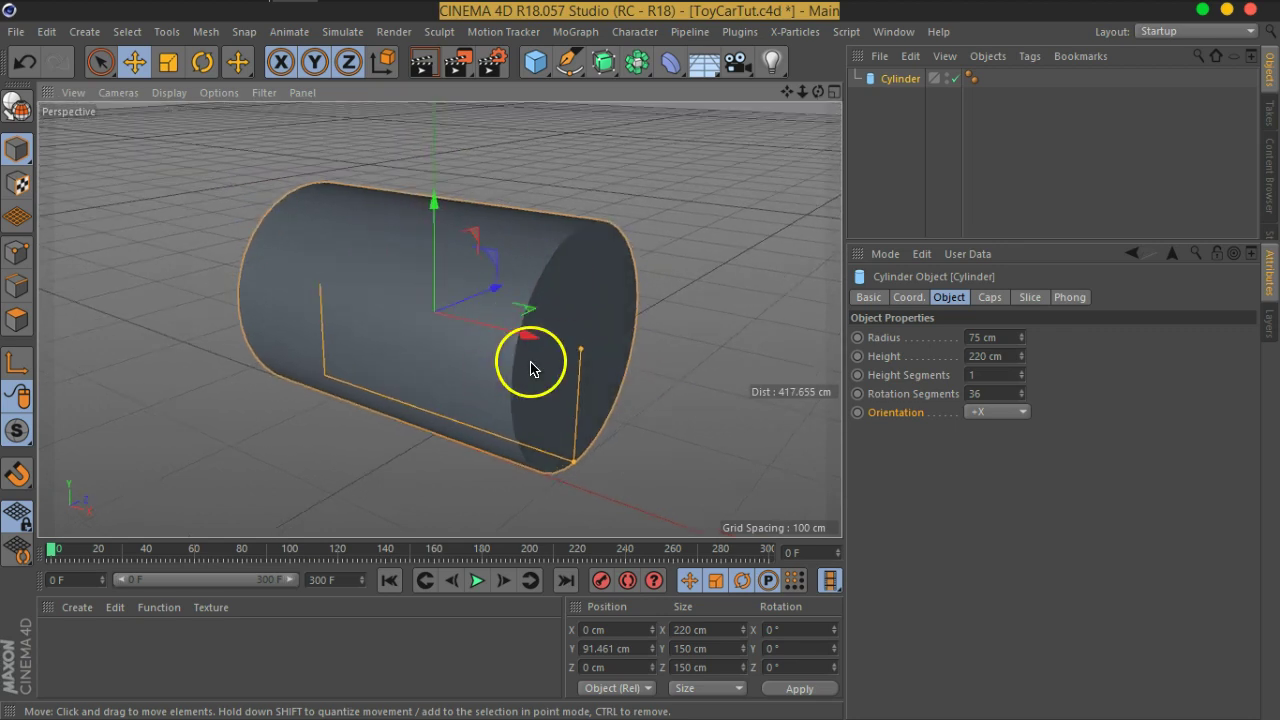
scroll(450, 290, "up", 1)
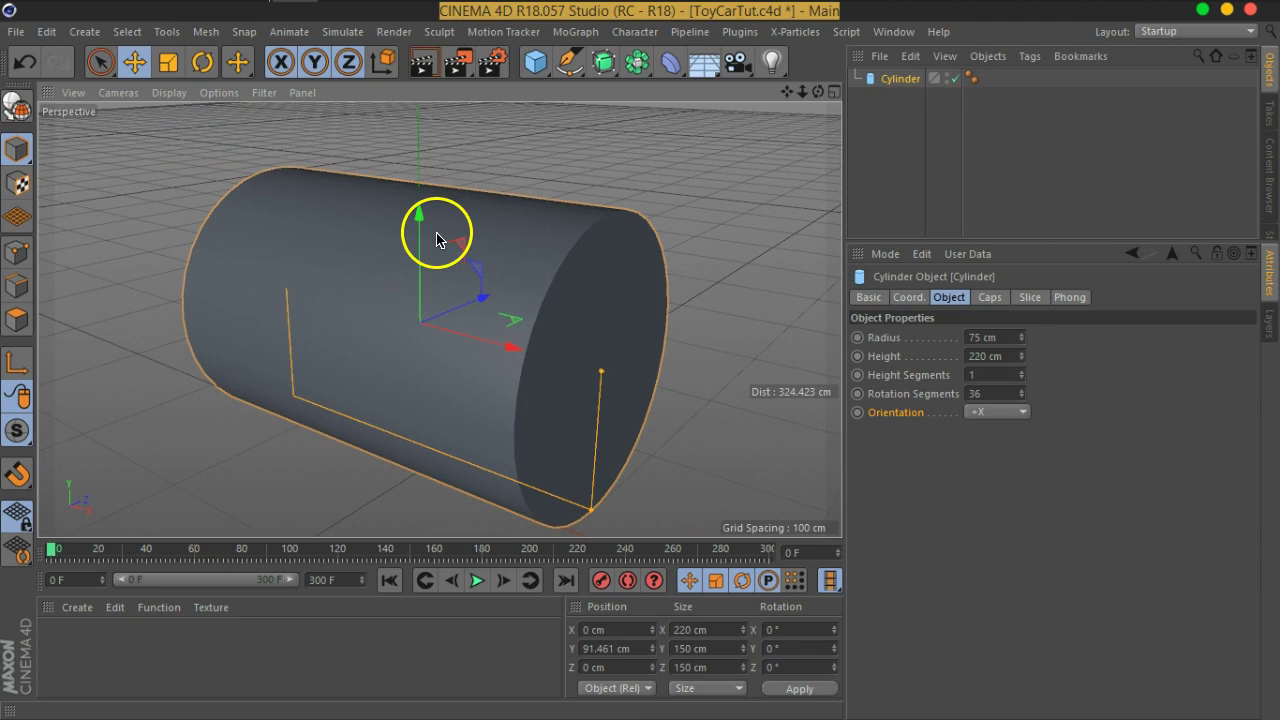
left_click(172, 92)
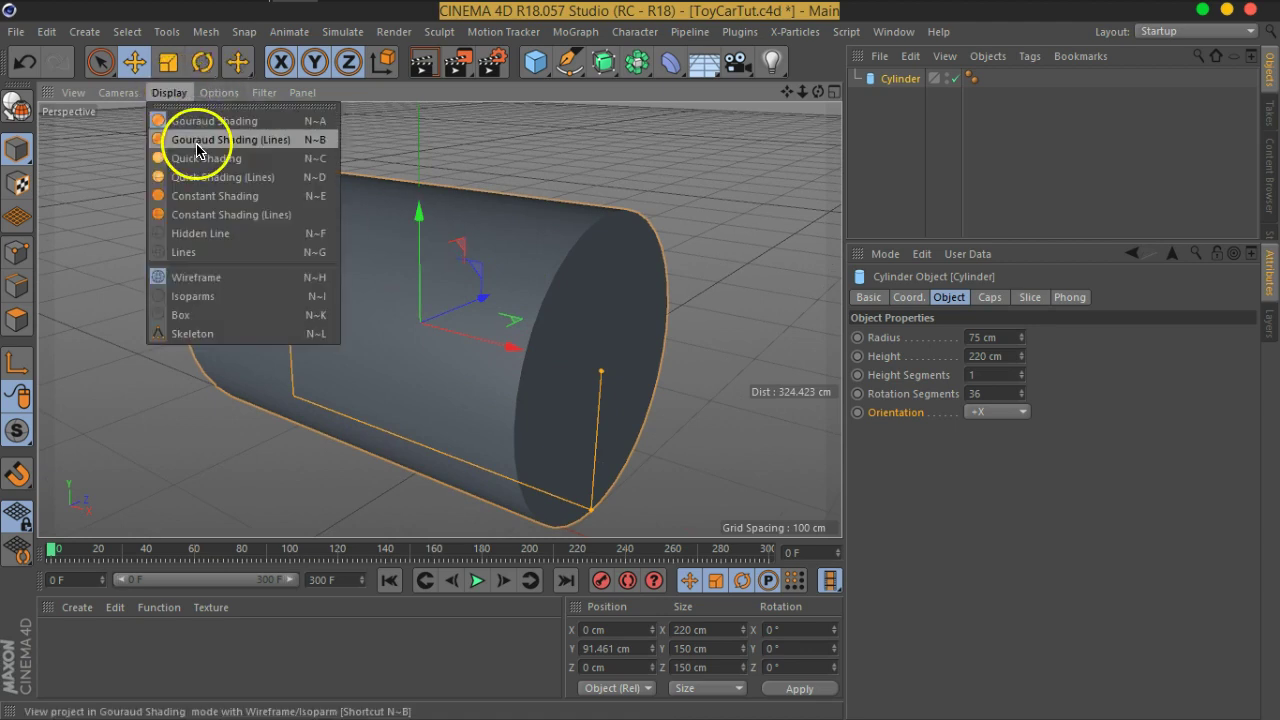
Step: Switch the viewport to Gouraud Shading (Lines) and select the 36 rotation segments value
left_click(198, 146)
mouse_move(509, 343)
left_mouse_down("alt")
mouse_move(566, 309)
mouse_move(434, 357)
mouse_move(581, 280)
mouse_move(434, 243)
mouse_move(517, 260)
mouse_move(474, 246)
mouse_move(620, 320)
mouse_move(543, 380)
mouse_move(614, 400)
mouse_move(595, 385)
left_mouse_up("alt")
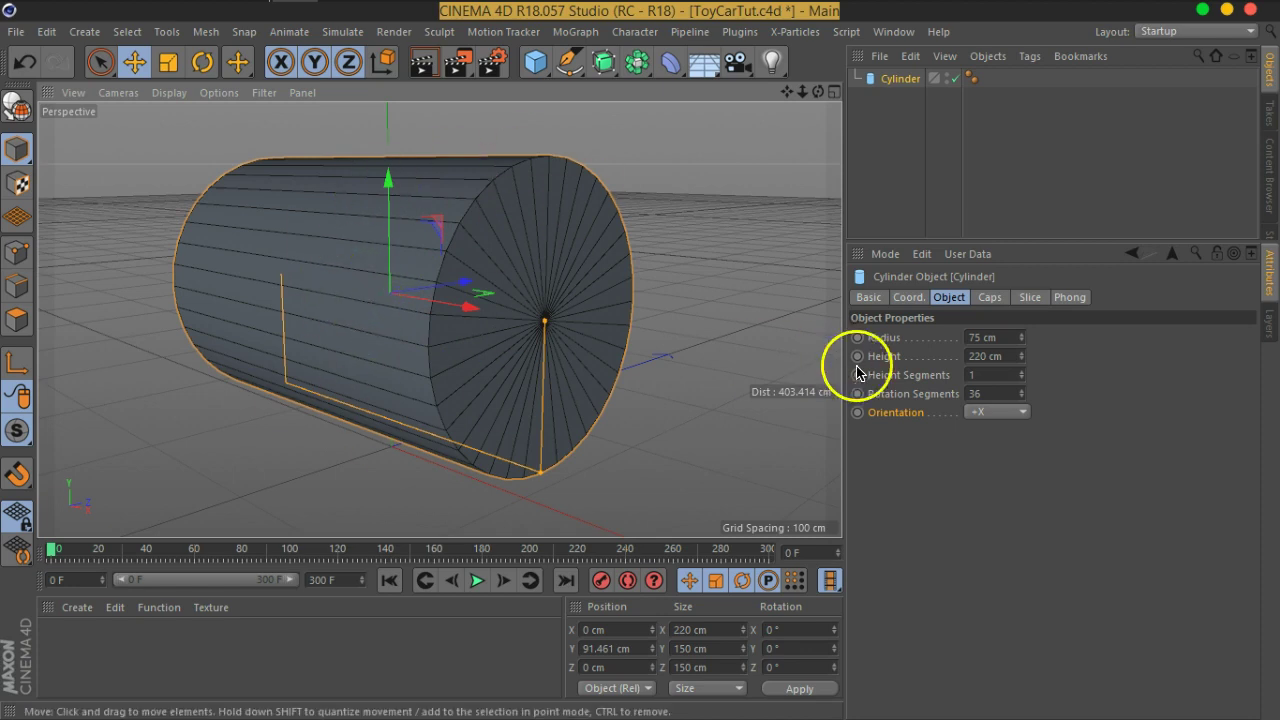
left_click(912, 416)
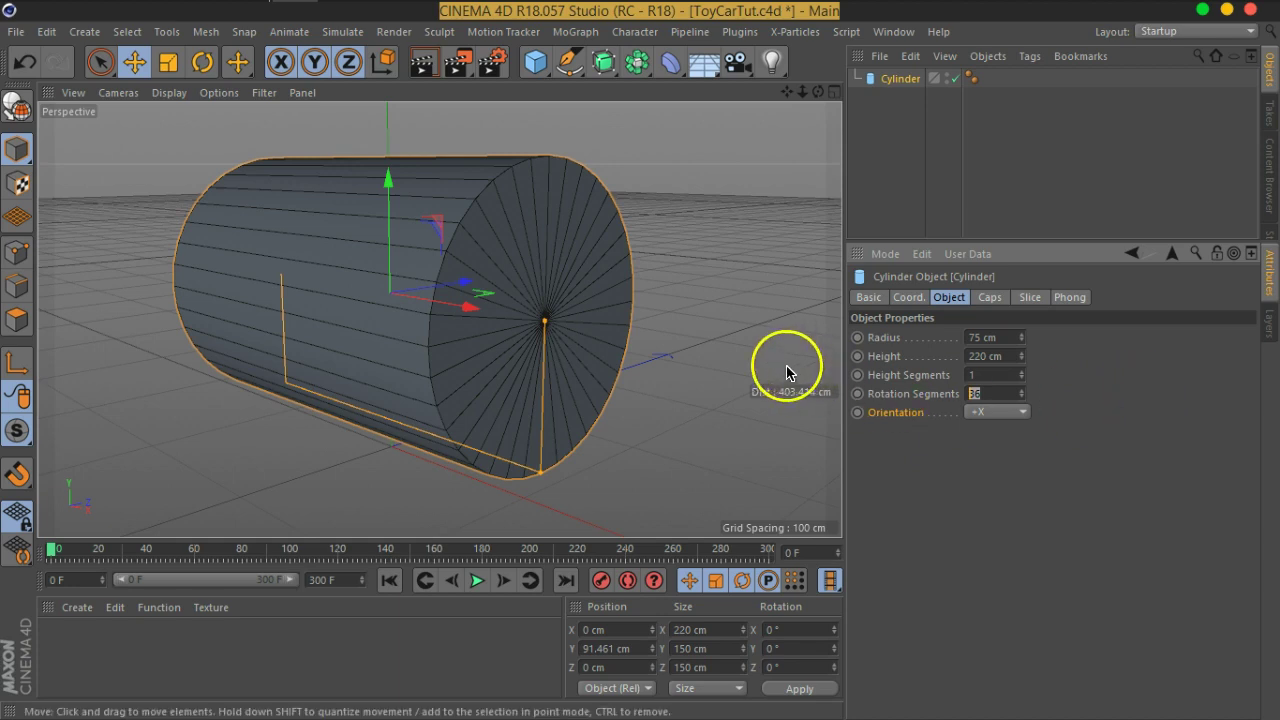
left_click_drag(780, 366, 651, 354, "alt")
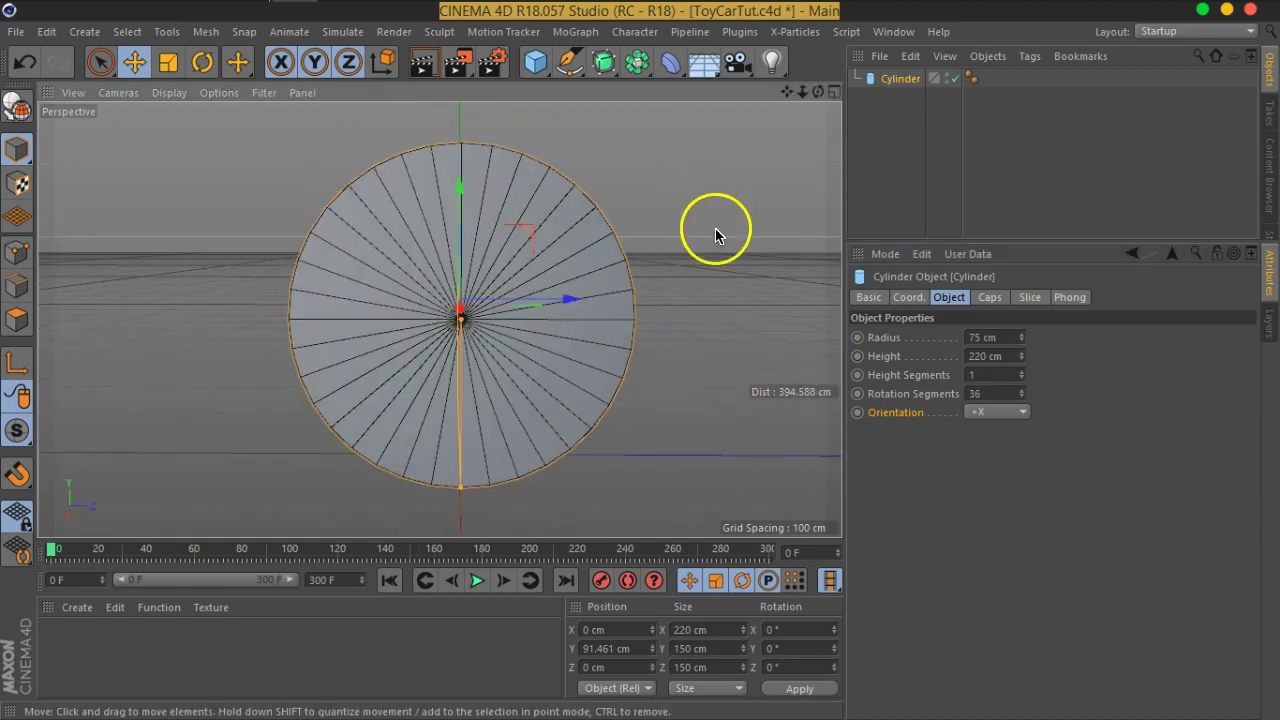
left_click_drag(371, 234, 559, 292, "alt")
middle_click_drag(453, 287, 528, 323, "alt")
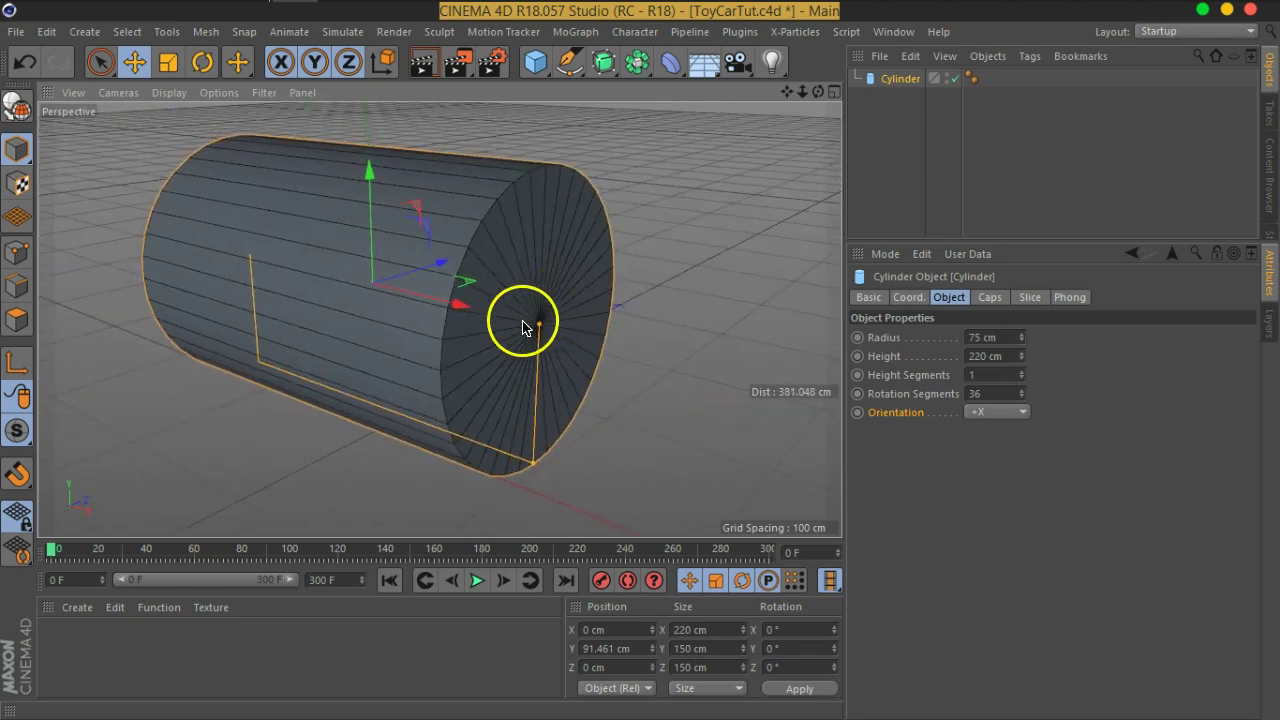
double_click(980, 393)
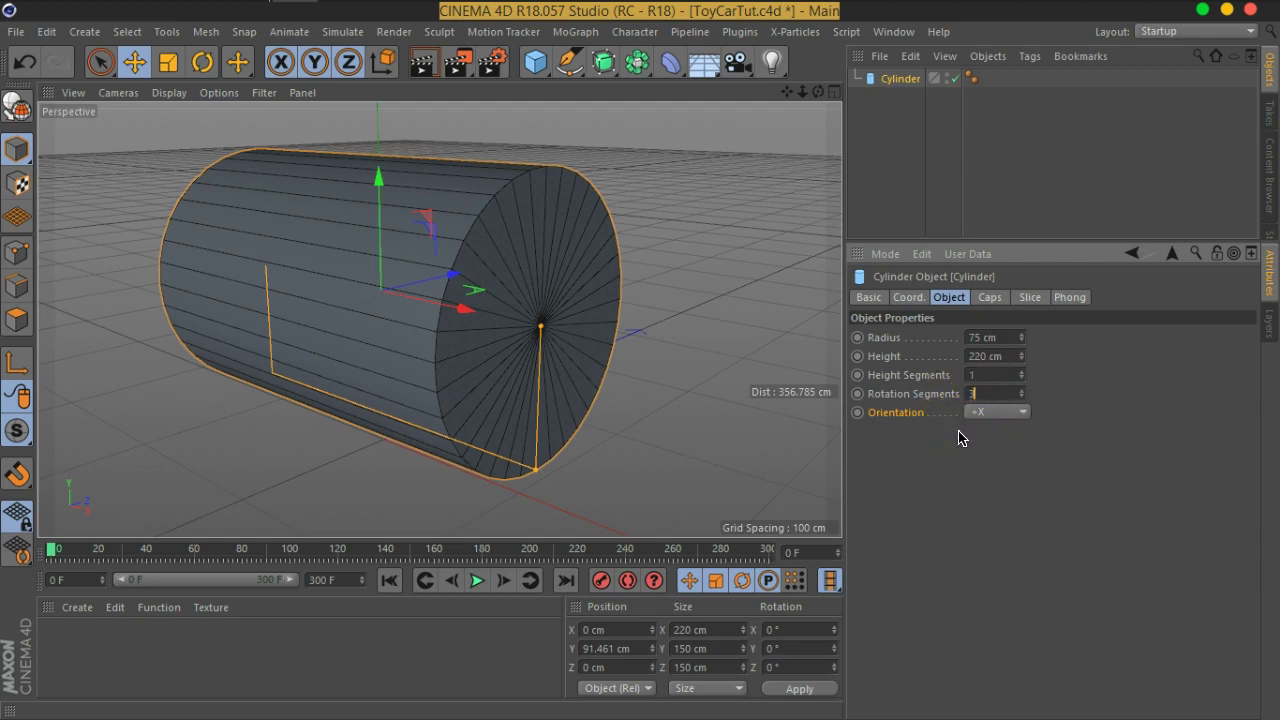
type("2")
Step: Set Rotation Segments to 32 and inspect the end cap's fewer wedges
mouse_move(566, 344)
left_mouse_down("alt")
mouse_move(400, 329)
mouse_move(409, 314)
mouse_move(657, 300)
mouse_move(529, 326)
left_mouse_up("alt")
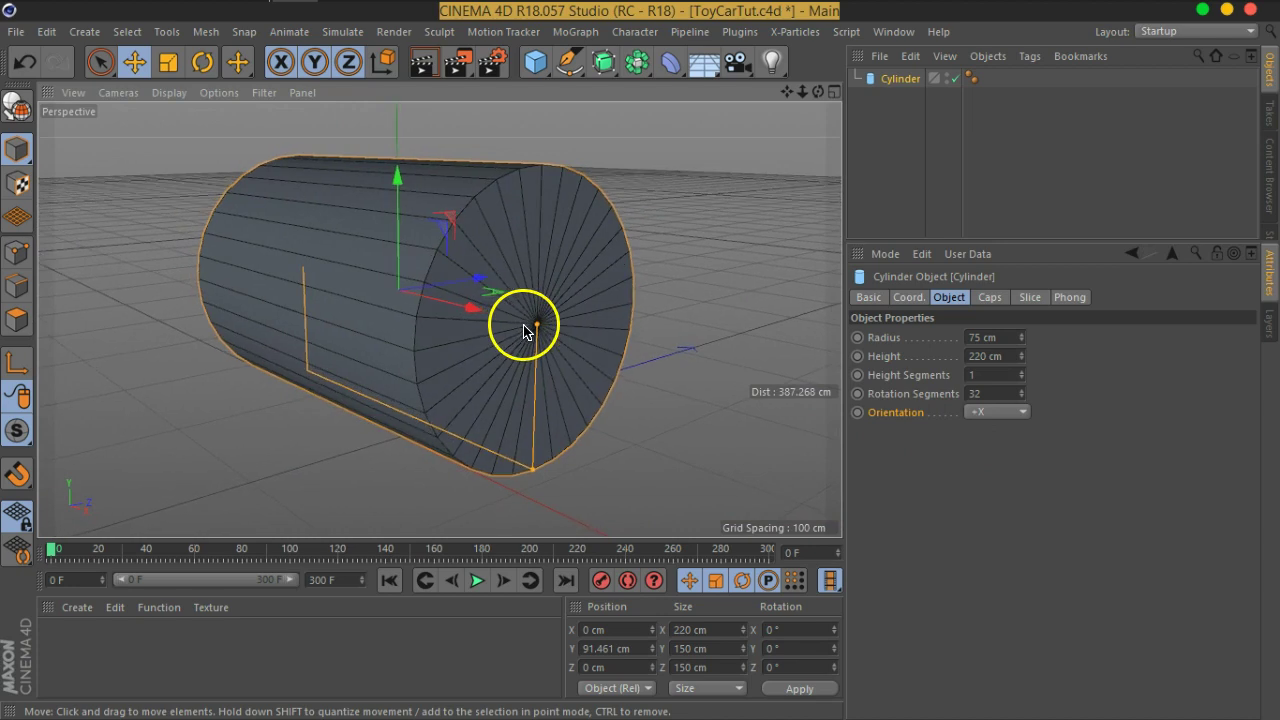
left_click_drag(554, 277, 531, 257, "alt")
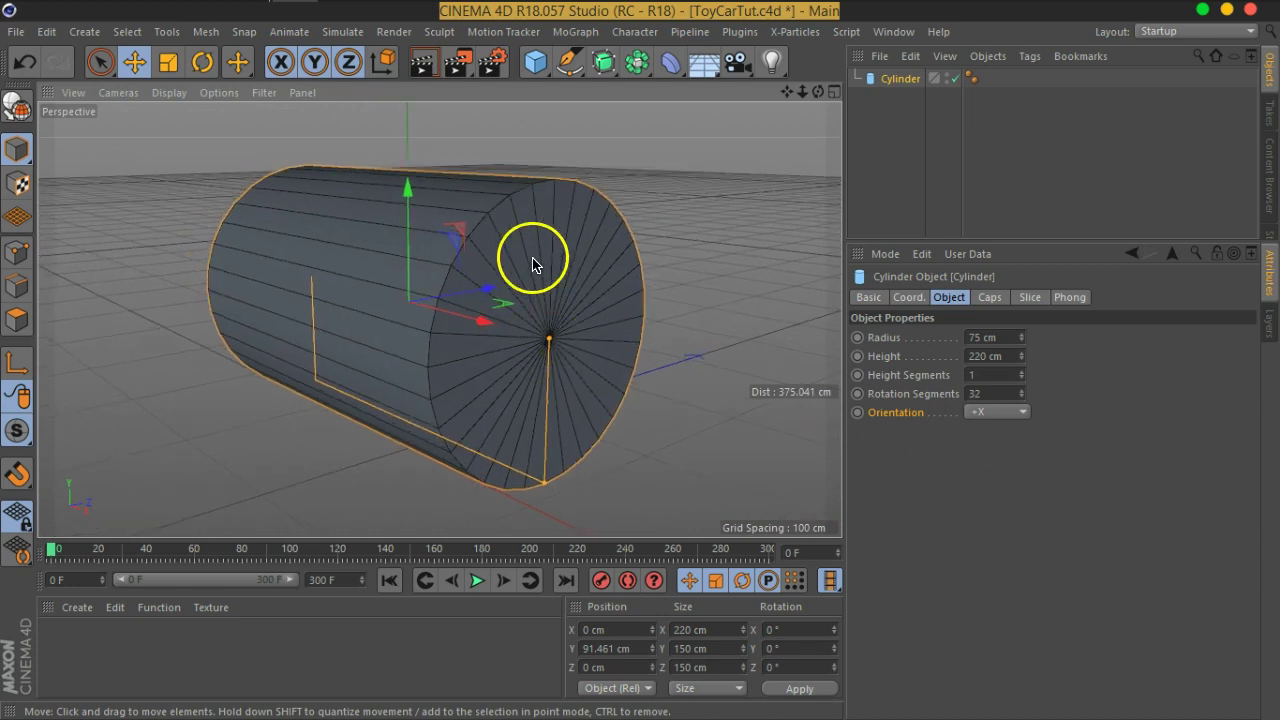
double_click(1000, 393)
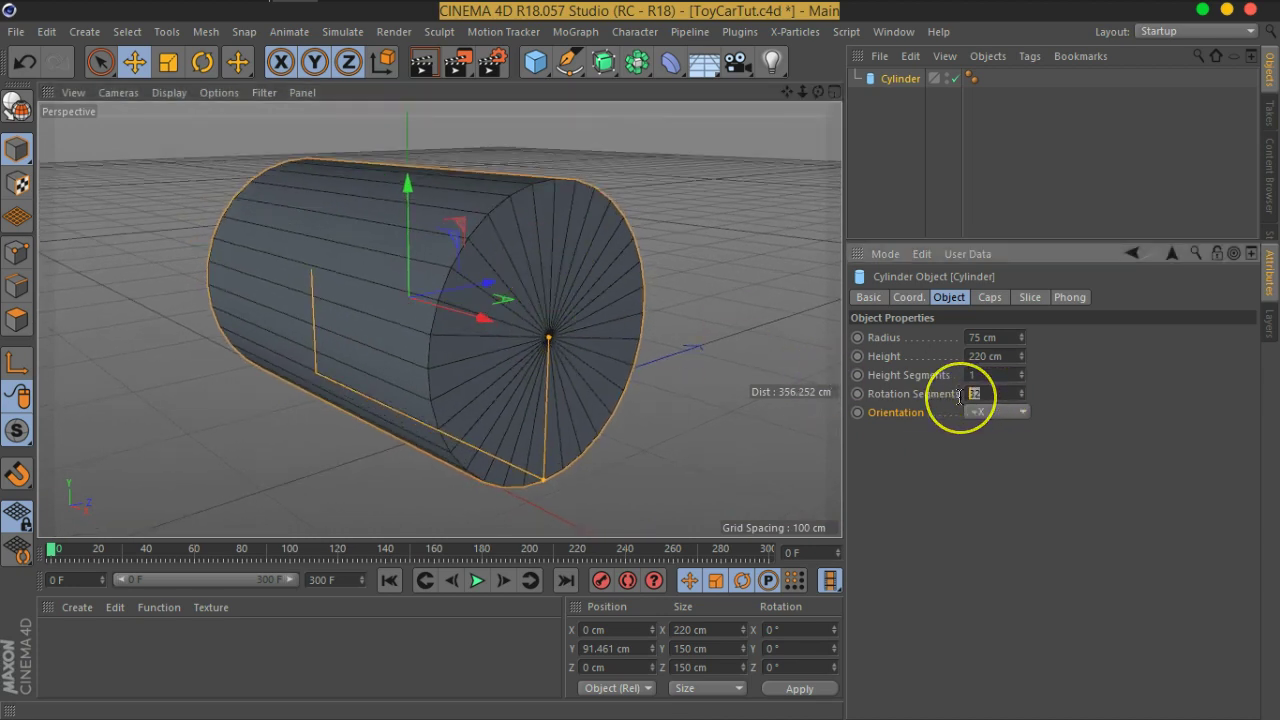
right_click_drag(497, 331, 481, 312, "alt")
mouse_move(525, 260)
left_mouse_down("alt")
mouse_move(557, 357)
mouse_move(537, 367)
left_mouse_up("alt")
right_click_drag(530, 345, 530, 332, "alt")
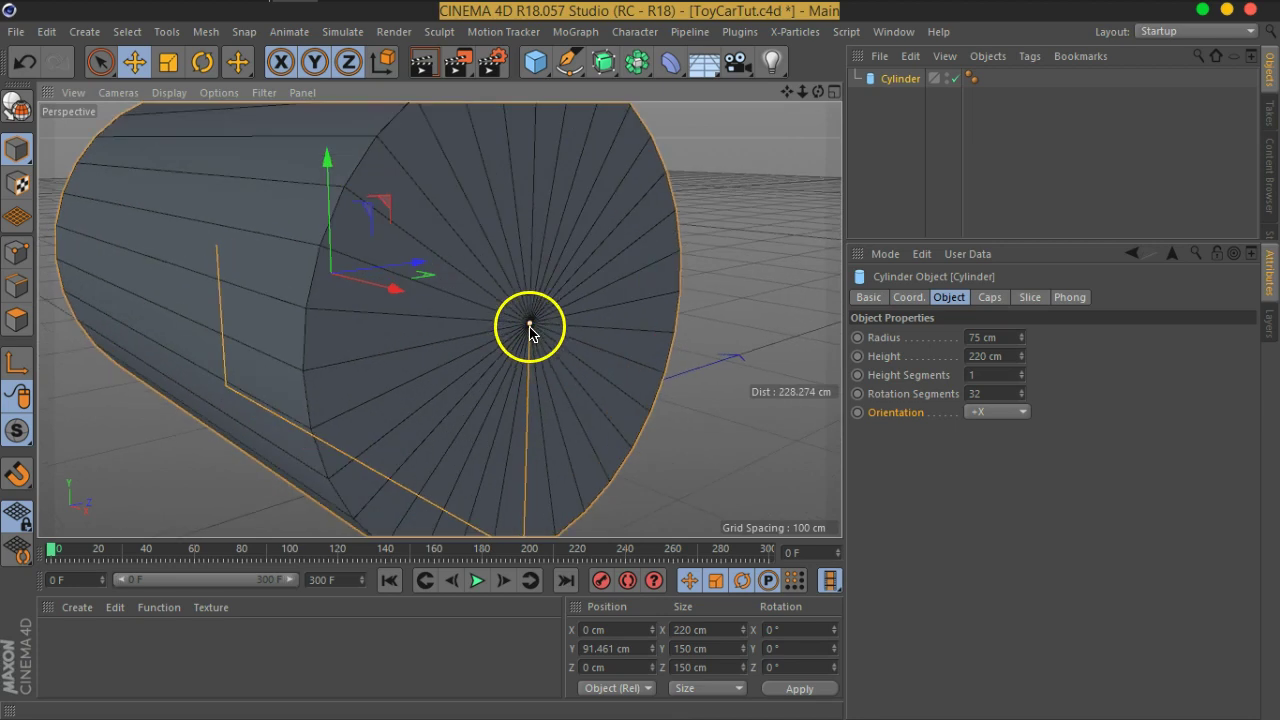
mouse_move(524, 357)
left_mouse_down("alt")
mouse_move(517, 371)
mouse_move(549, 317)
left_mouse_up("alt")
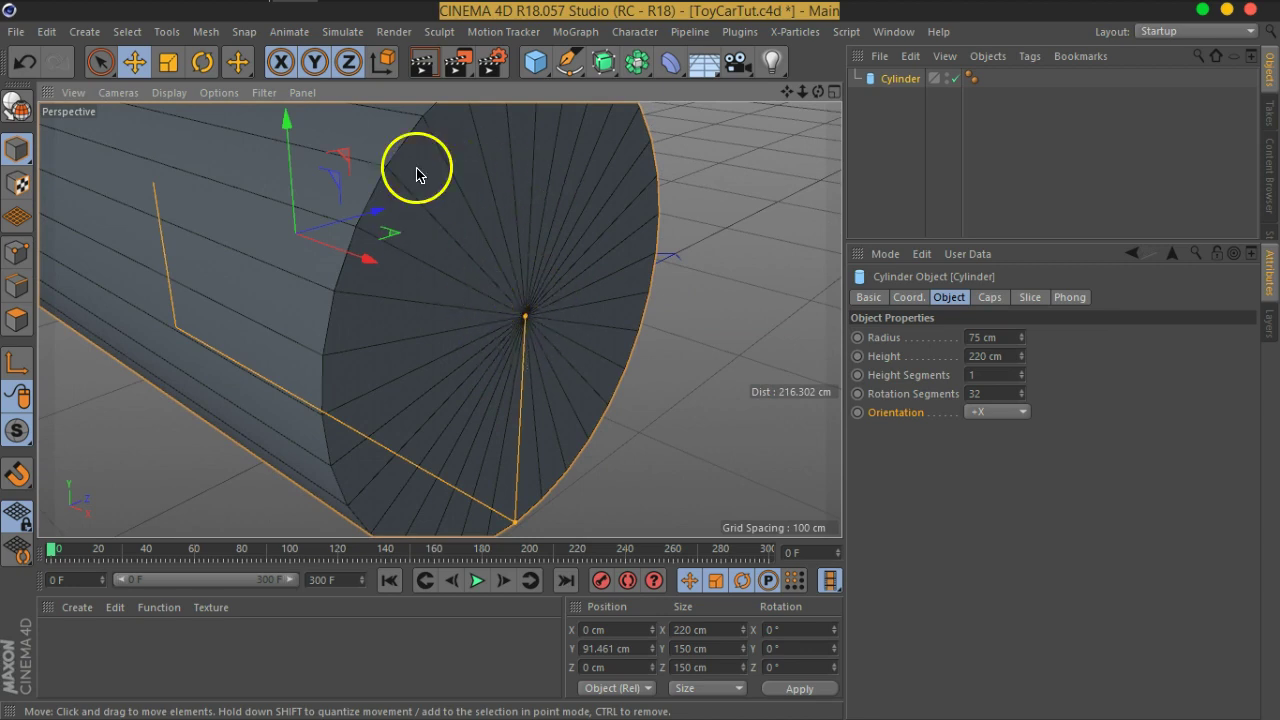
scroll(493, 313, "down", 5)
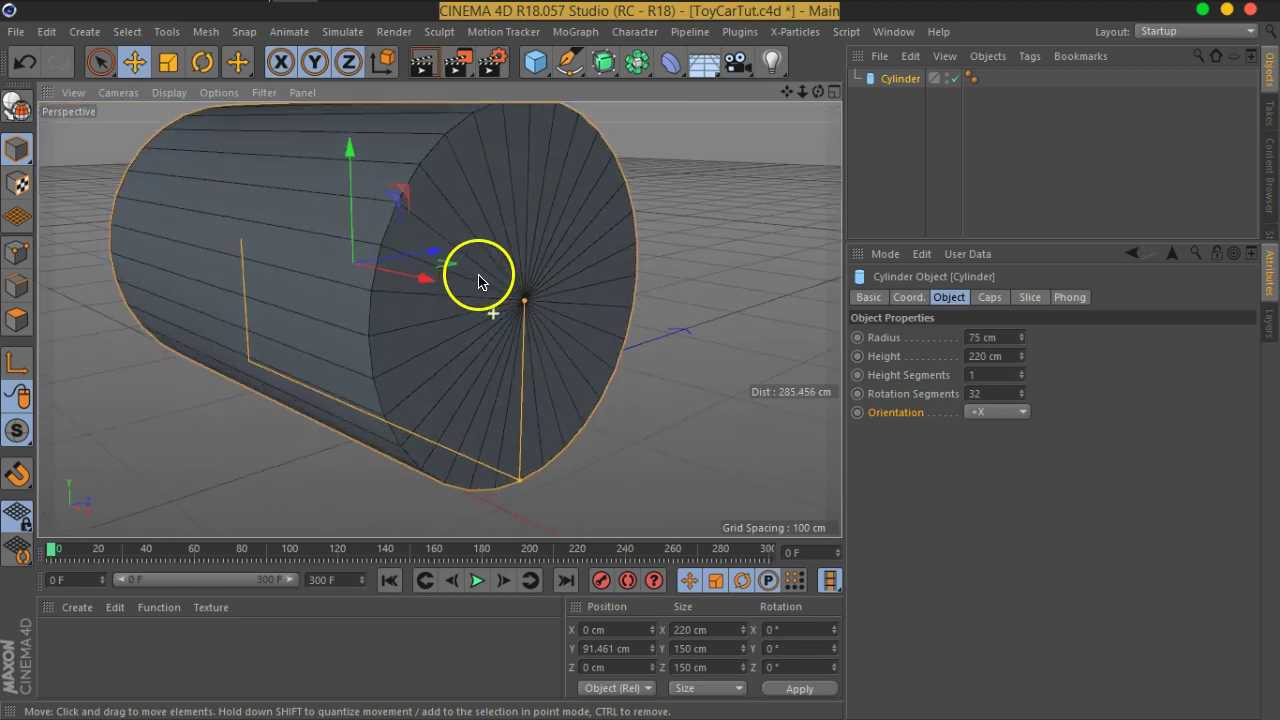
middle_click_drag(503, 243, 520, 266, "alt")
scroll(511, 274, "up", 1)
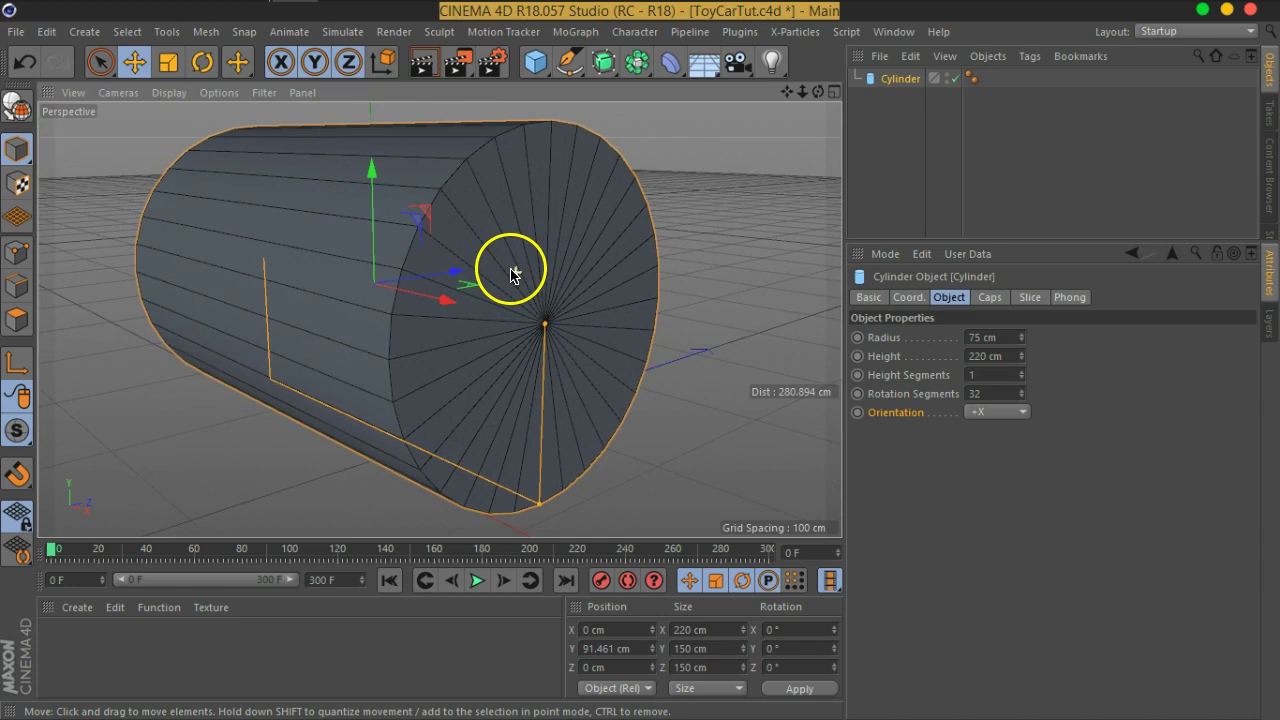
Step: Make the Cylinder editable, switch to Points mode, and open then dismiss the viewport menu
left_click(898, 80)
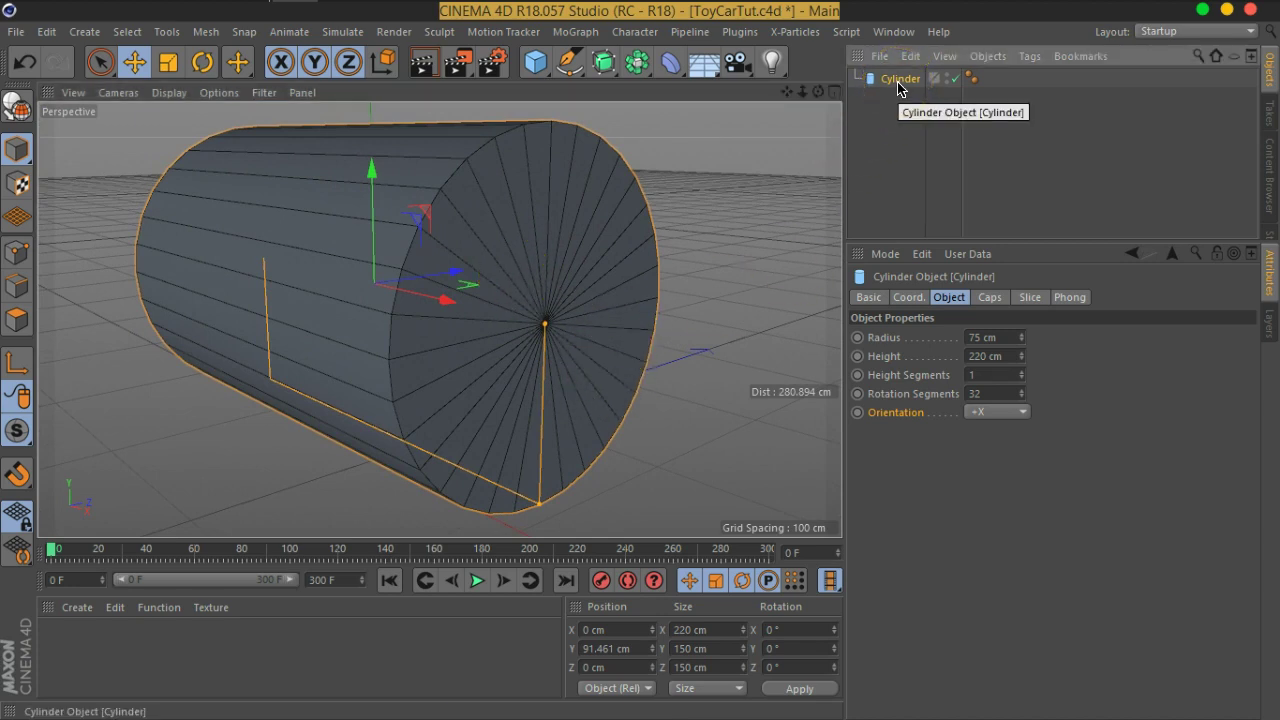
left_click(16, 105)
mouse_move(480, 332)
left_mouse_down("alt")
mouse_move(513, 333)
mouse_move(491, 323)
left_mouse_up("alt")
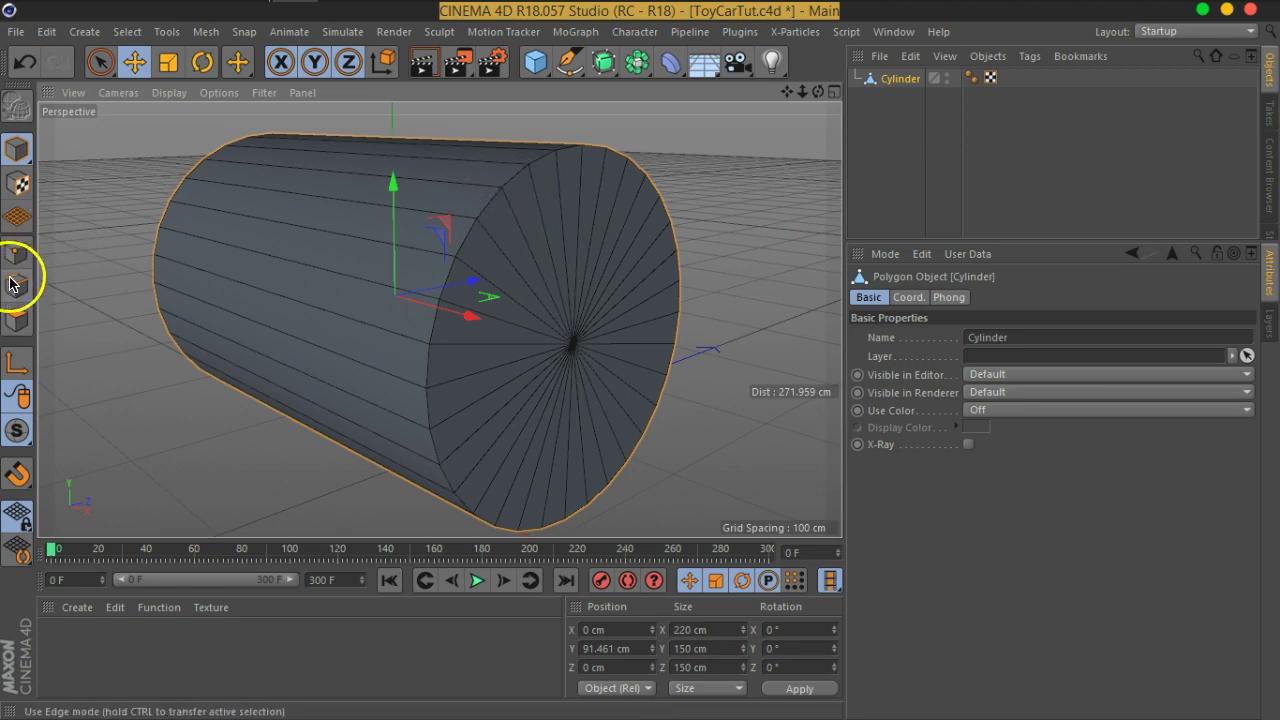
left_click(16, 252)
right_click(321, 237)
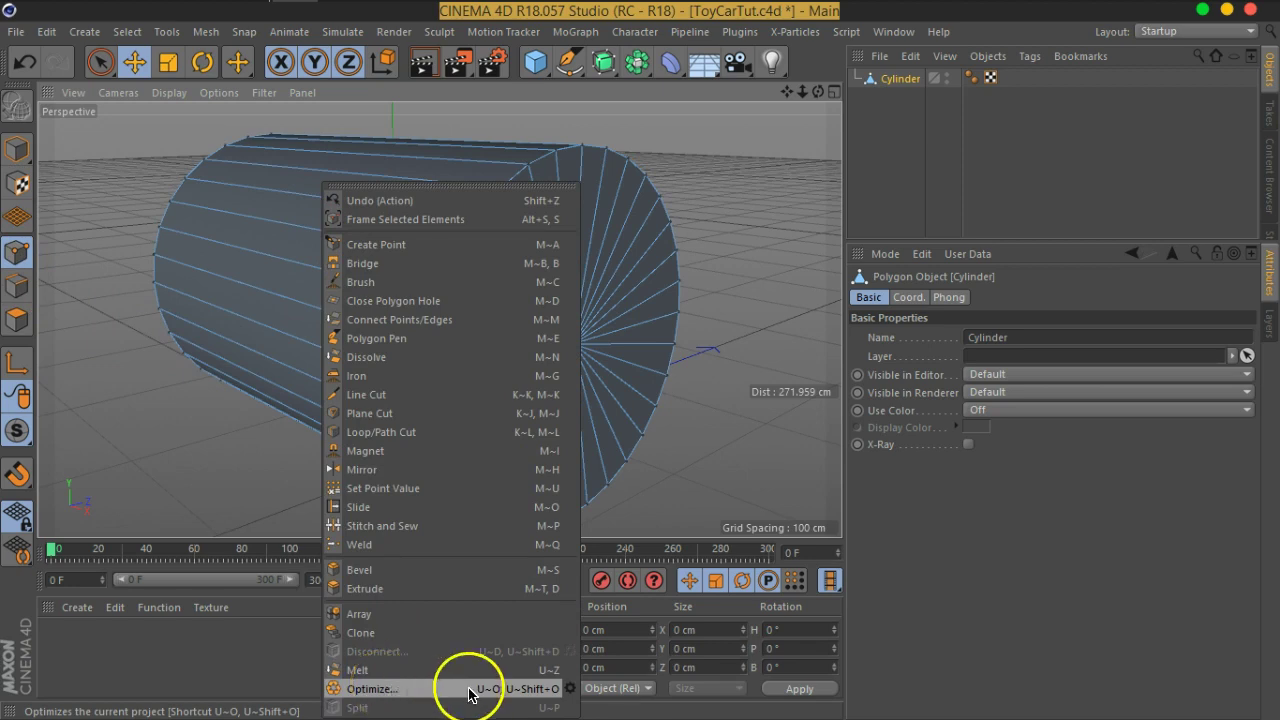
left_click(913, 265)
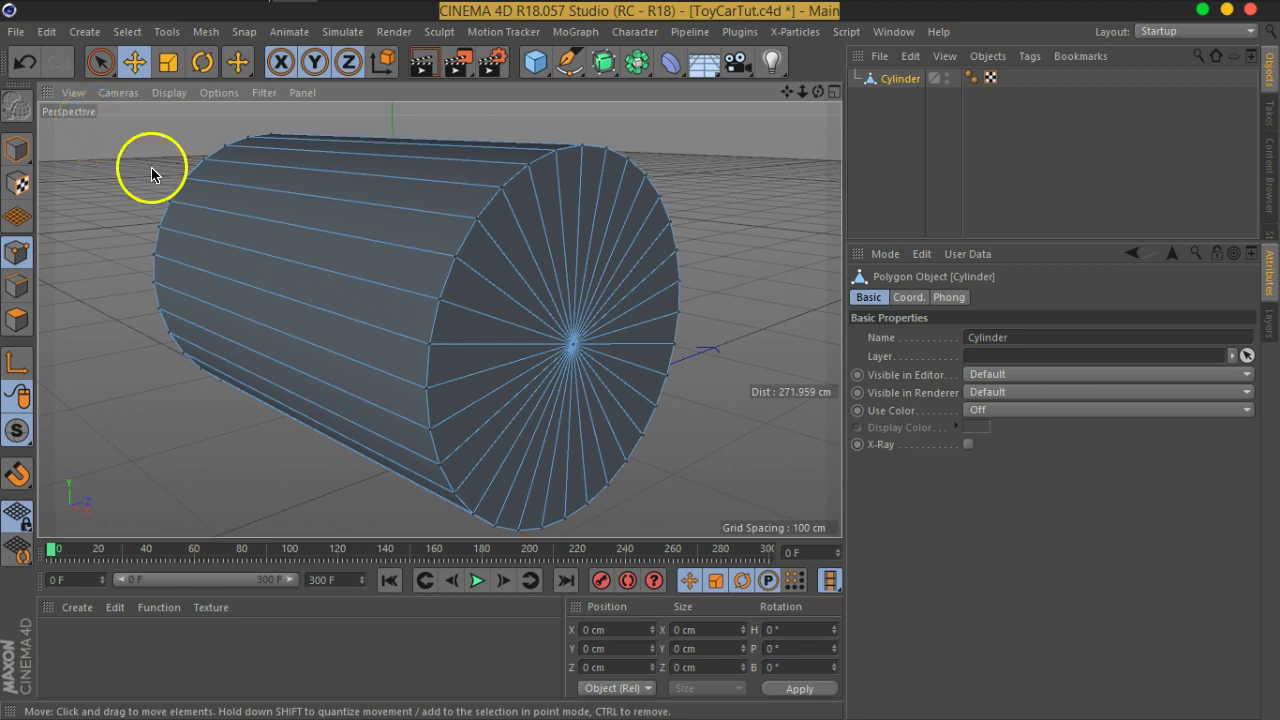
Step: Open the viewport's View Settings and enable the Sel.: Wireframe overlay
left_click(885, 254)
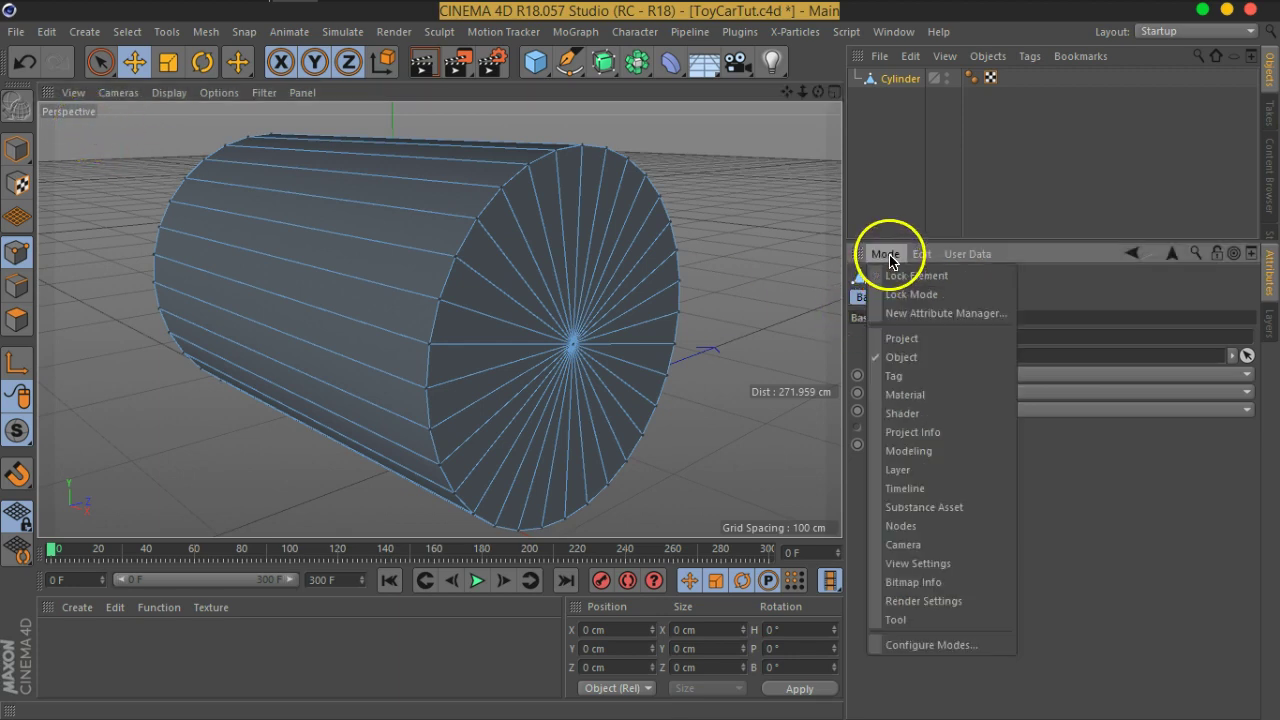
left_click(940, 563)
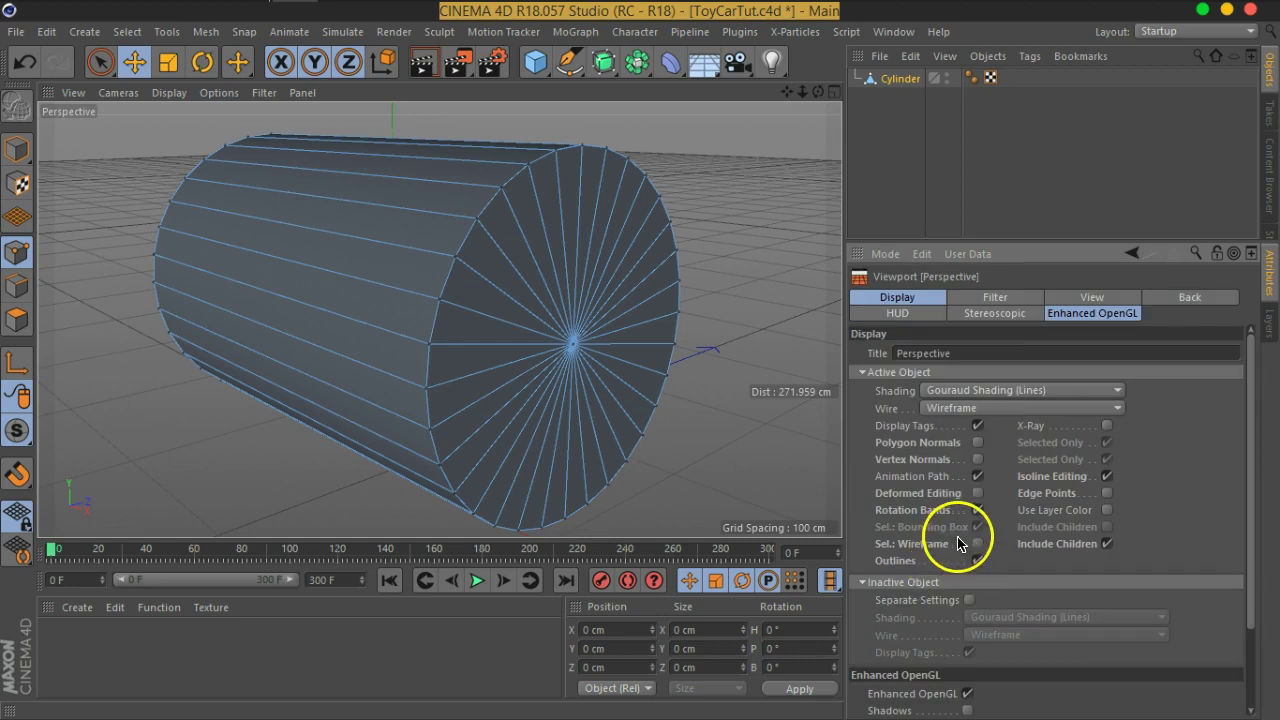
left_click(902, 544)
left_click(977, 543)
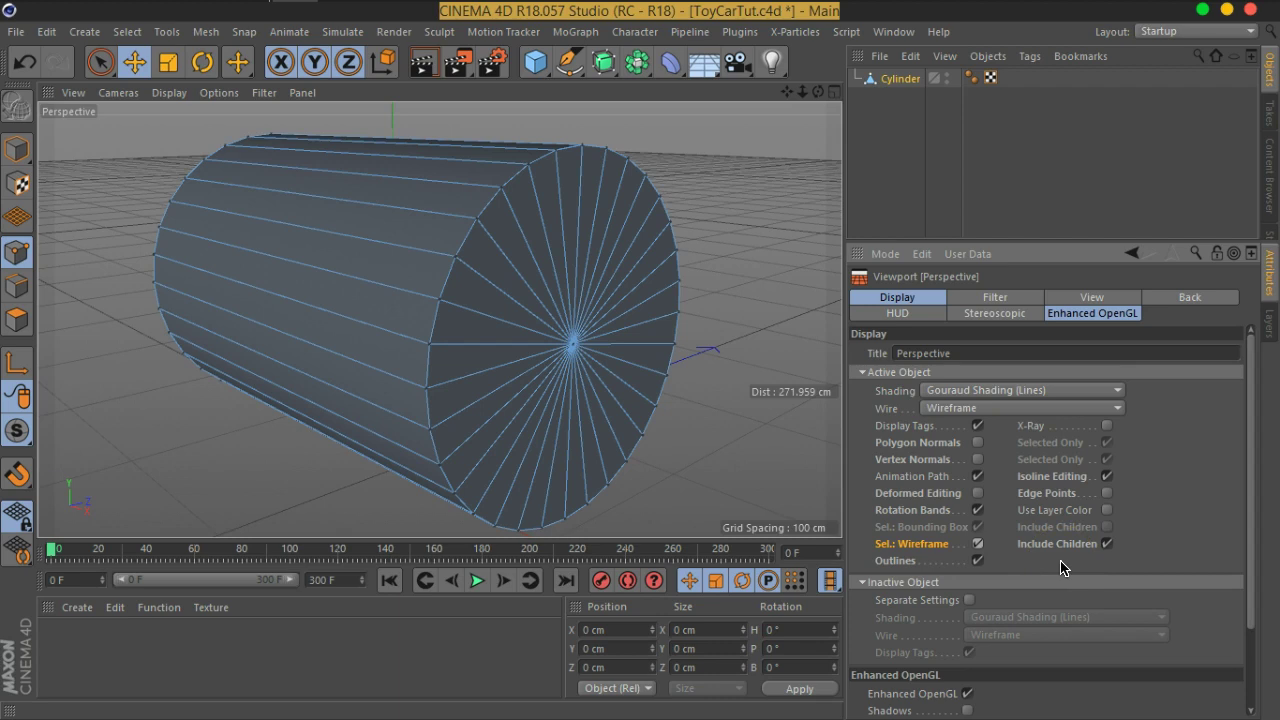
Step: On the HUD tab, turn on Total Points and turn off Frames per Second
left_click(915, 318)
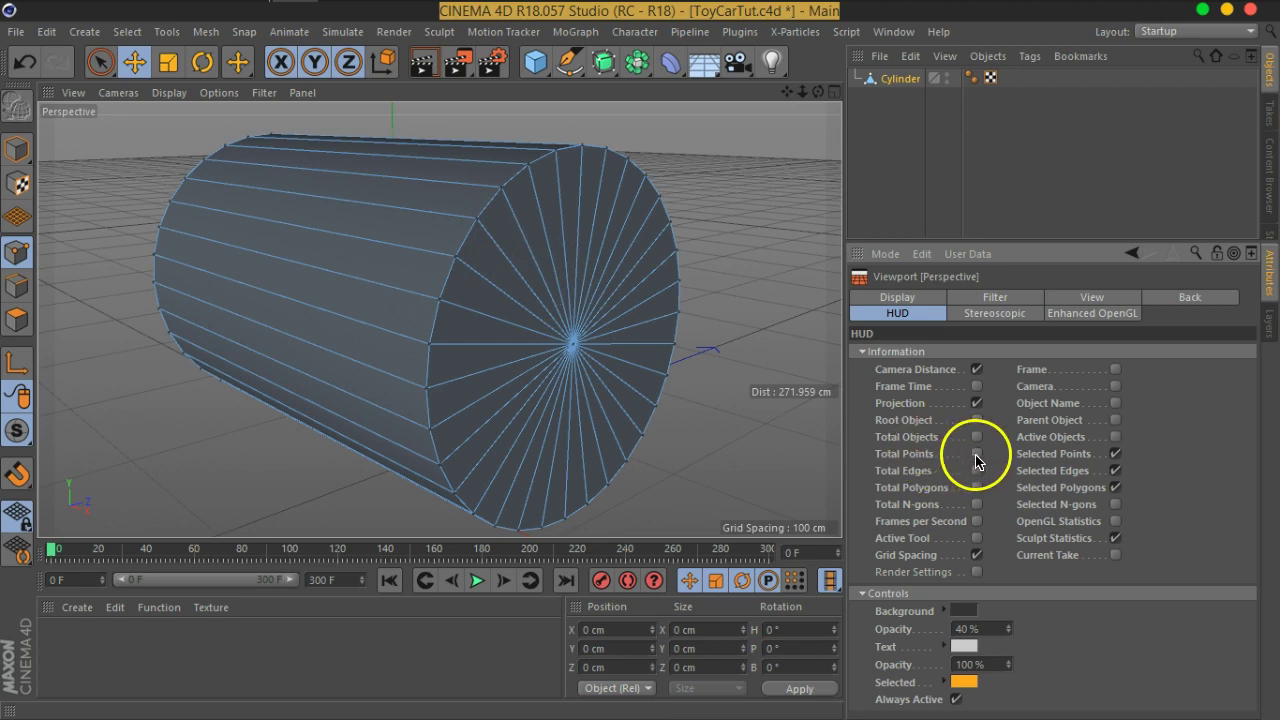
left_click(977, 454)
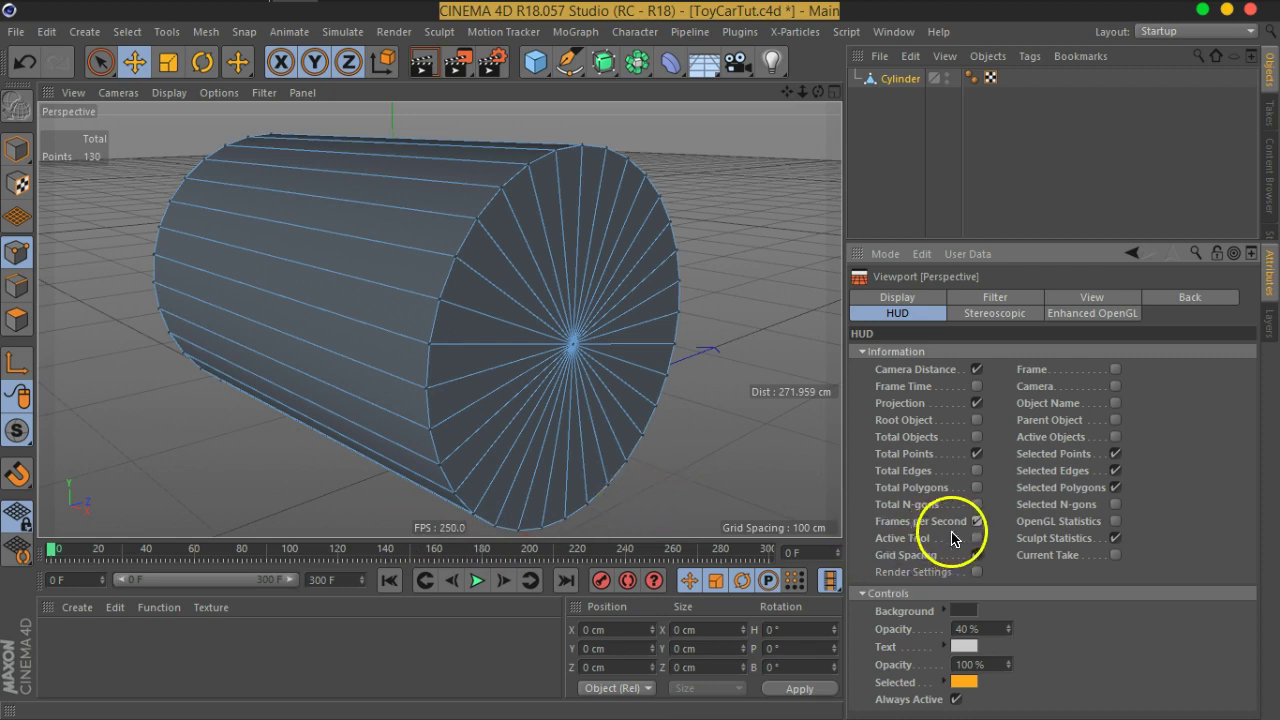
left_click(977, 521)
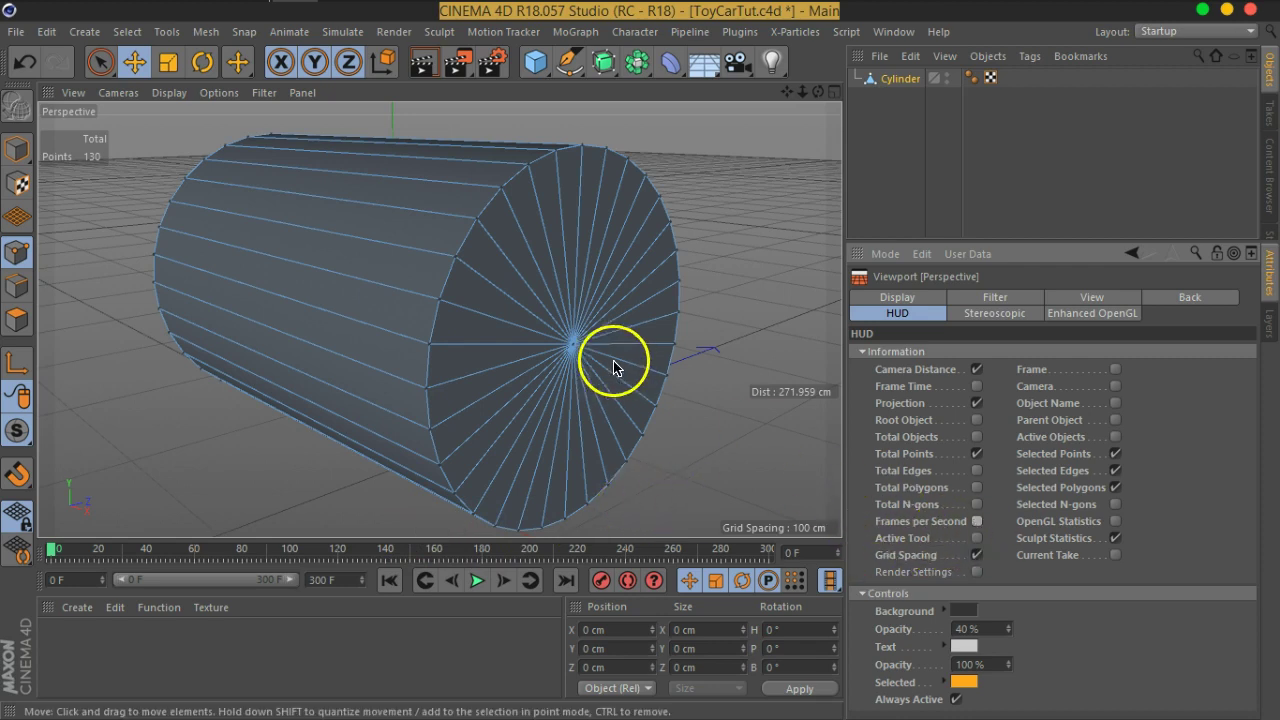
Step: Optimize the mesh at 0.01 cm tolerance, merging points from 130 down to 66
right_click(543, 220)
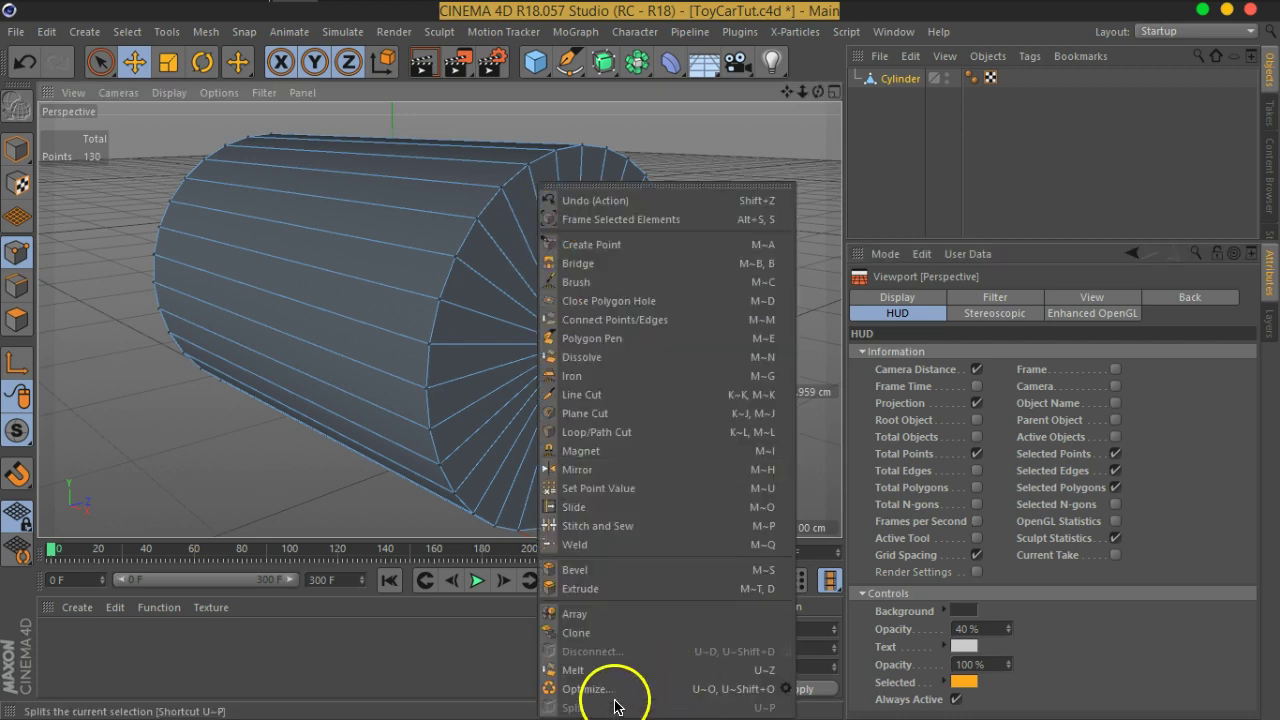
left_click(788, 690)
mouse_move(782, 614)
left_mouse_down()
mouse_move(832, 574)
mouse_move(876, 382)
left_mouse_up()
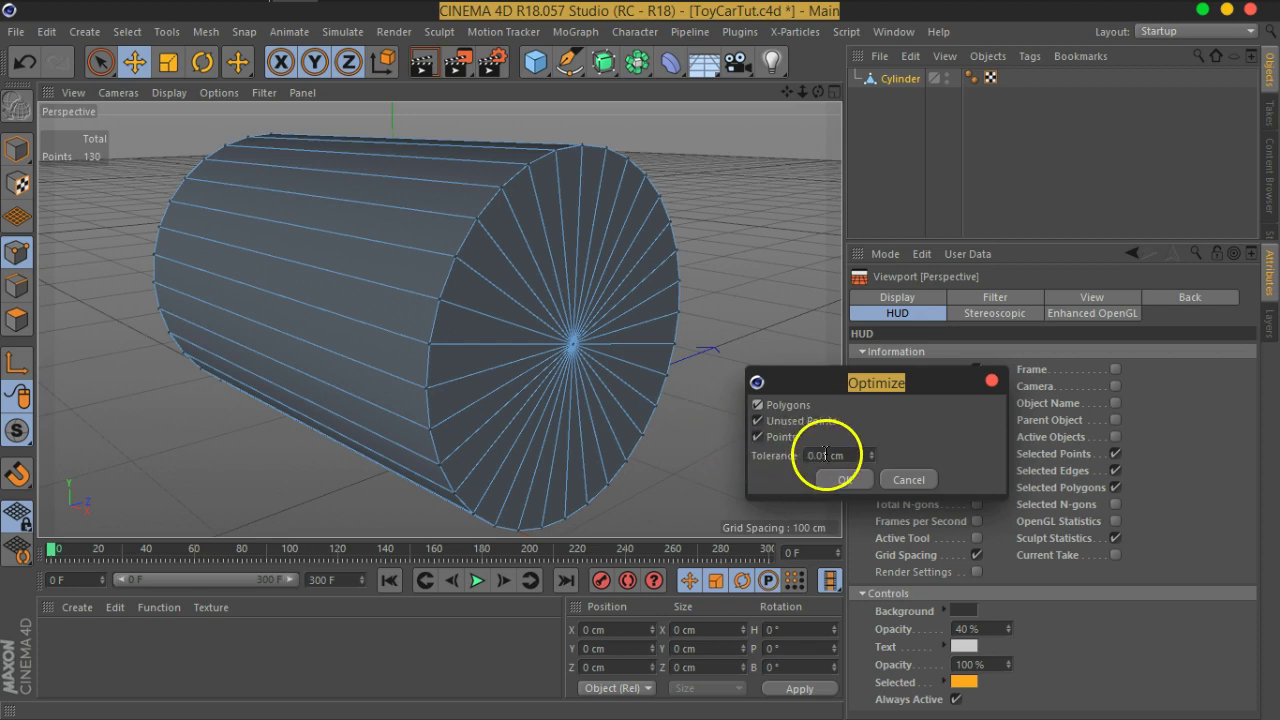
left_click(842, 482)
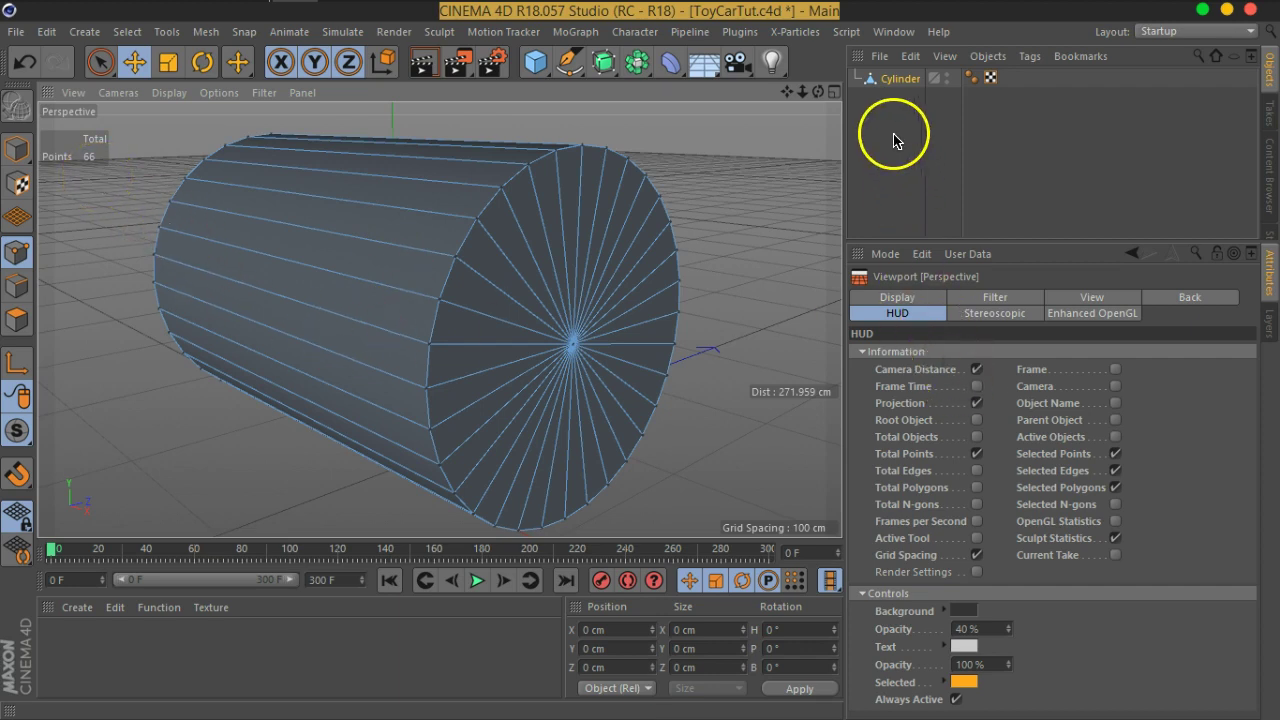
left_click(899, 79)
Step: In Points mode, select the centre points of both caps, then open the viewport context menu
left_click(17, 253)
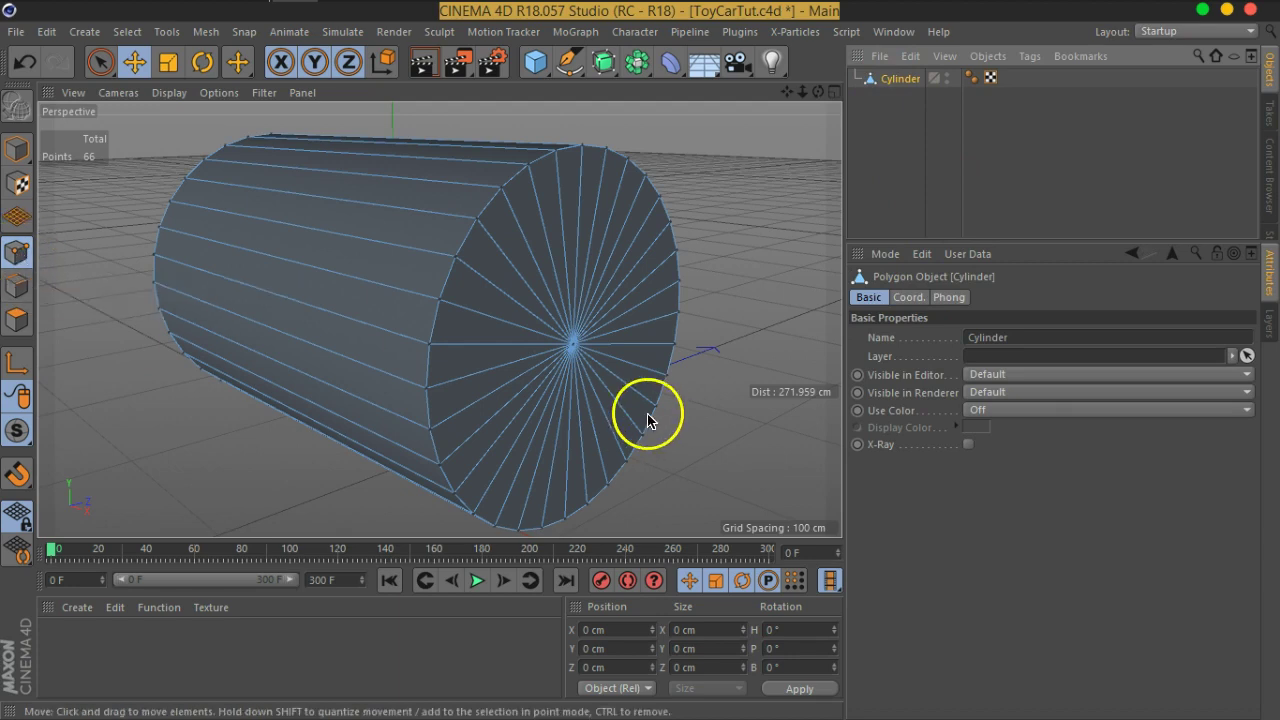
left_click(577, 348)
mouse_move(243, 286)
left_mouse_down("alt")
mouse_move(428, 286)
mouse_move(475, 330)
mouse_move(620, 314)
mouse_move(463, 271)
left_mouse_up("alt")
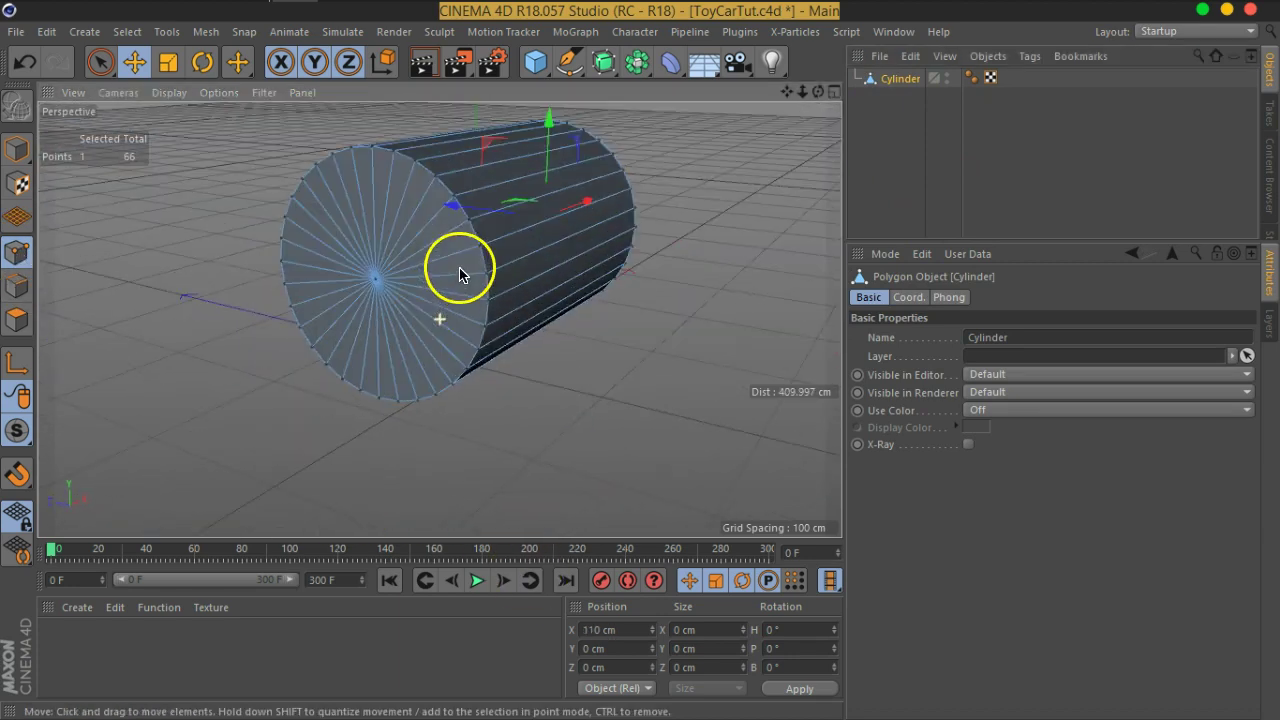
scroll(391, 274, "up", 3)
left_click(355, 288, "shift")
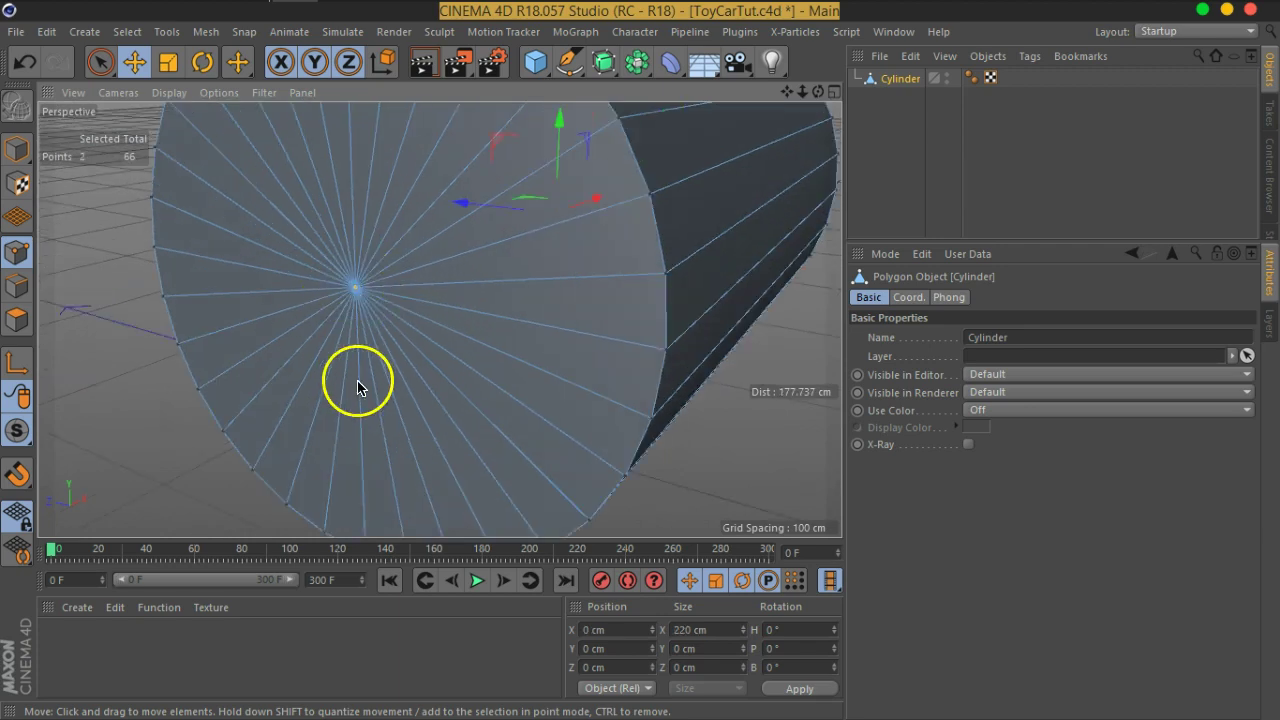
scroll(358, 388, "down", 5)
mouse_move(571, 366)
left_mouse_down("alt")
mouse_move(389, 337)
mouse_move(537, 345)
left_mouse_up("alt")
scroll(536, 344, "up", 3)
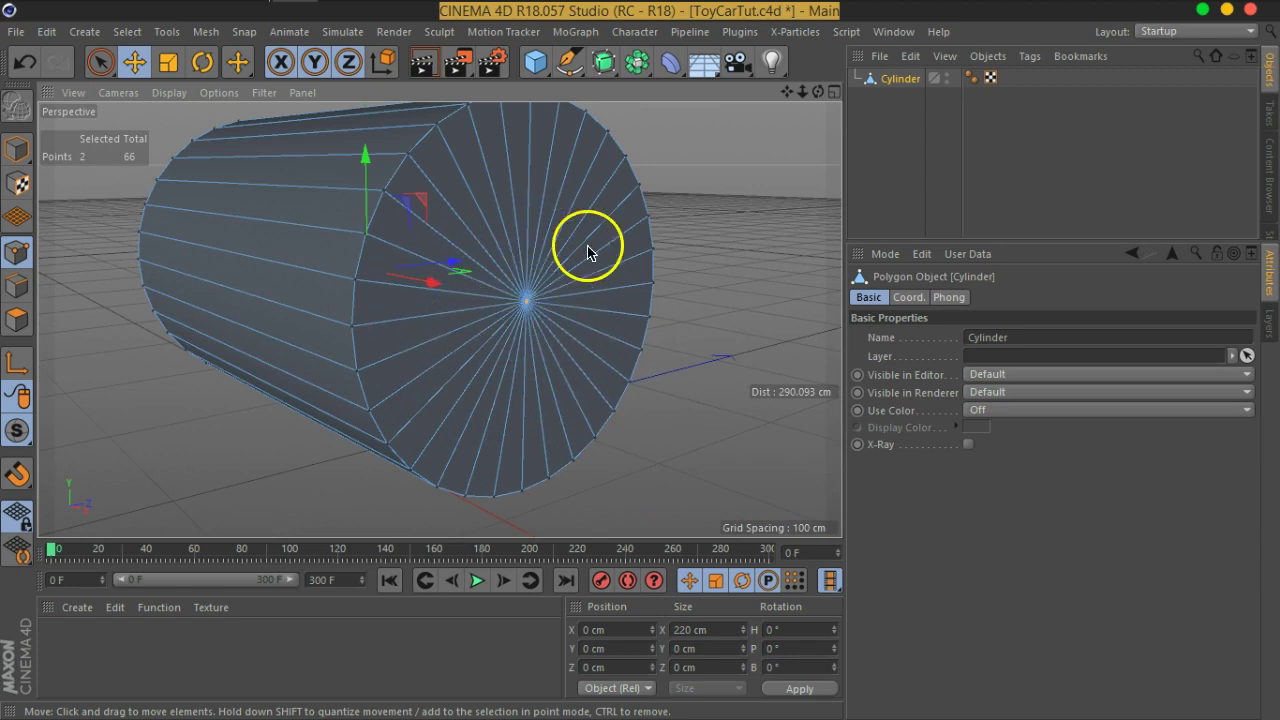
scroll(507, 285, "up", 3)
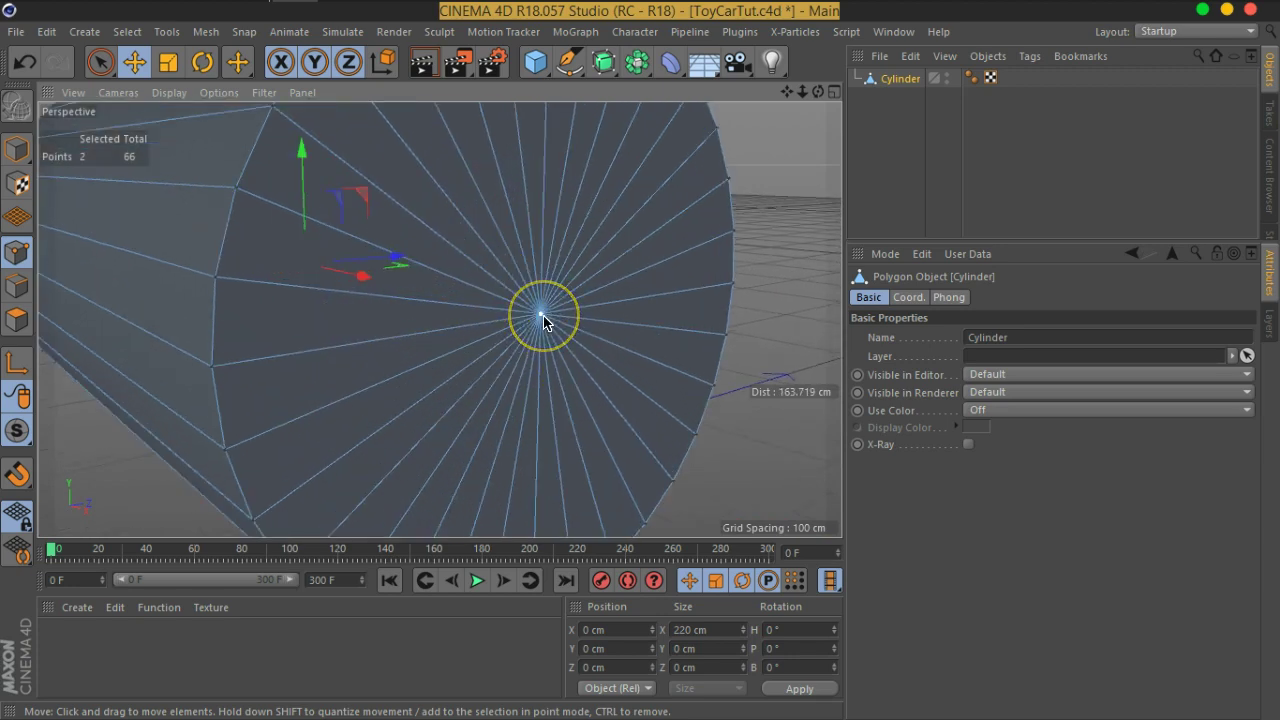
right_click(541, 316)
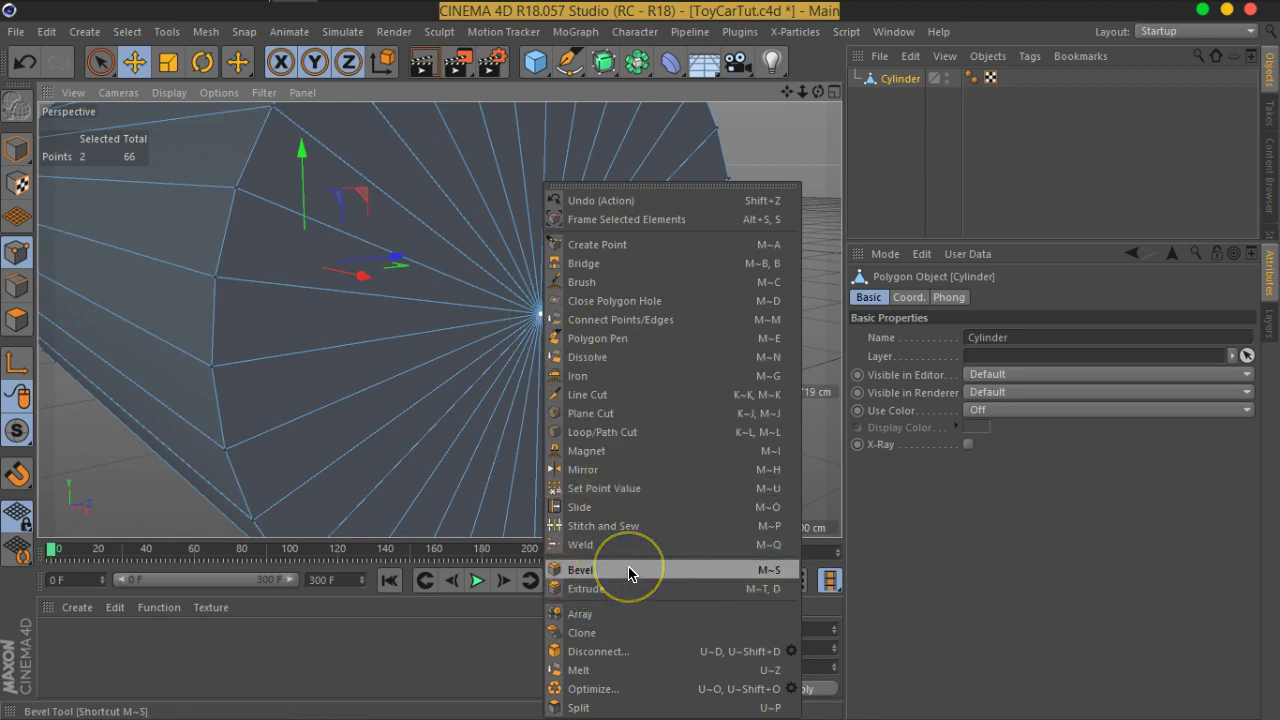
Step: Float the mesh commands as a palette at the upper right and set the top toolbar to Medium Icons
left_click(685, 187)
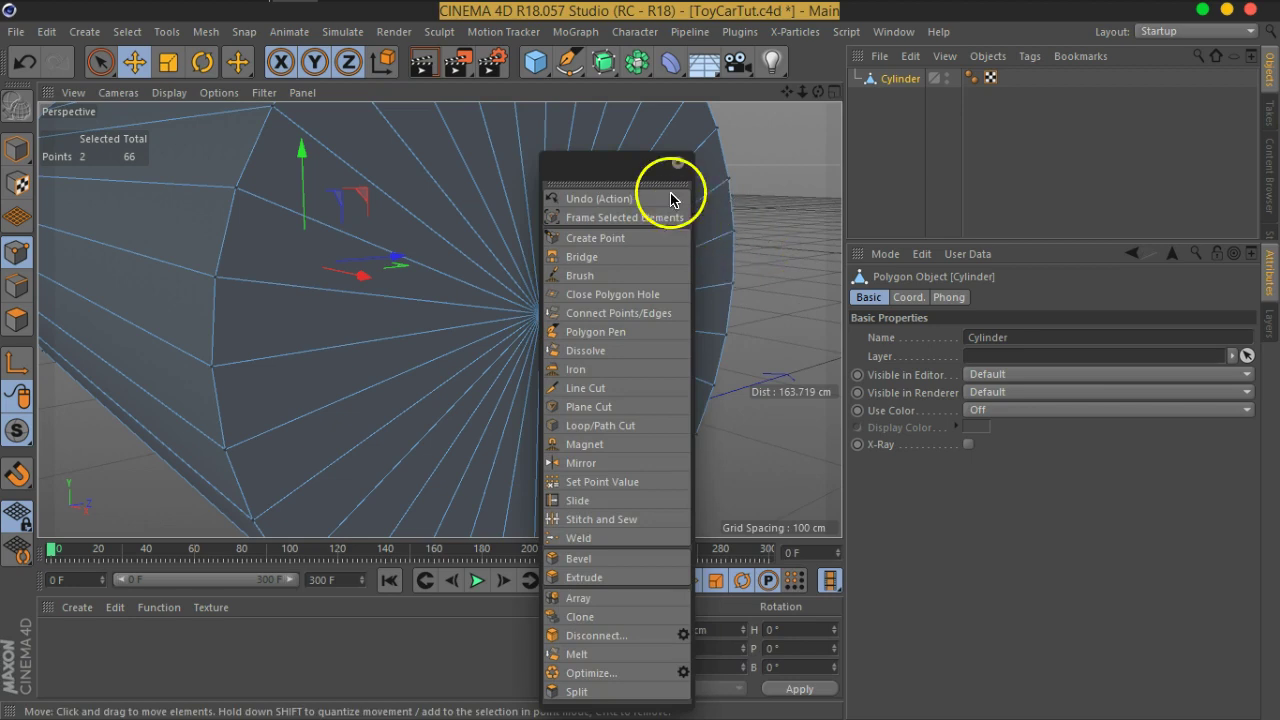
left_click_drag(672, 197, 1025, 89)
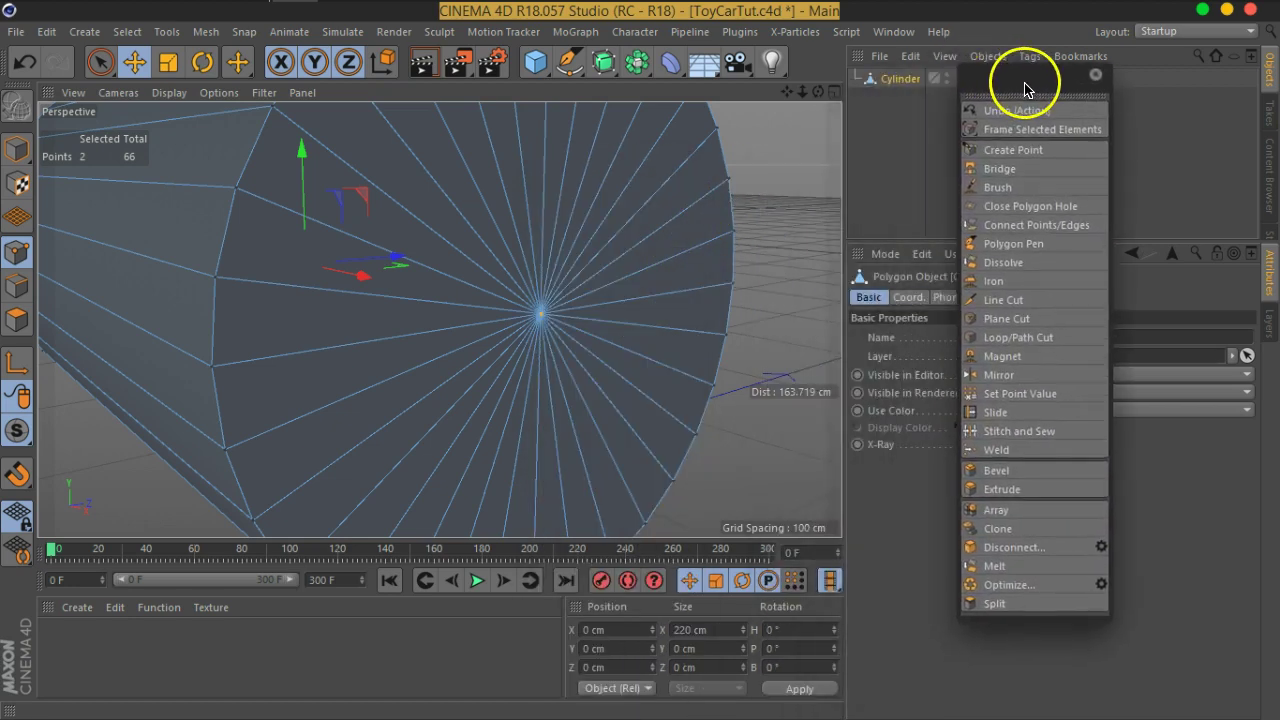
right_click(538, 62)
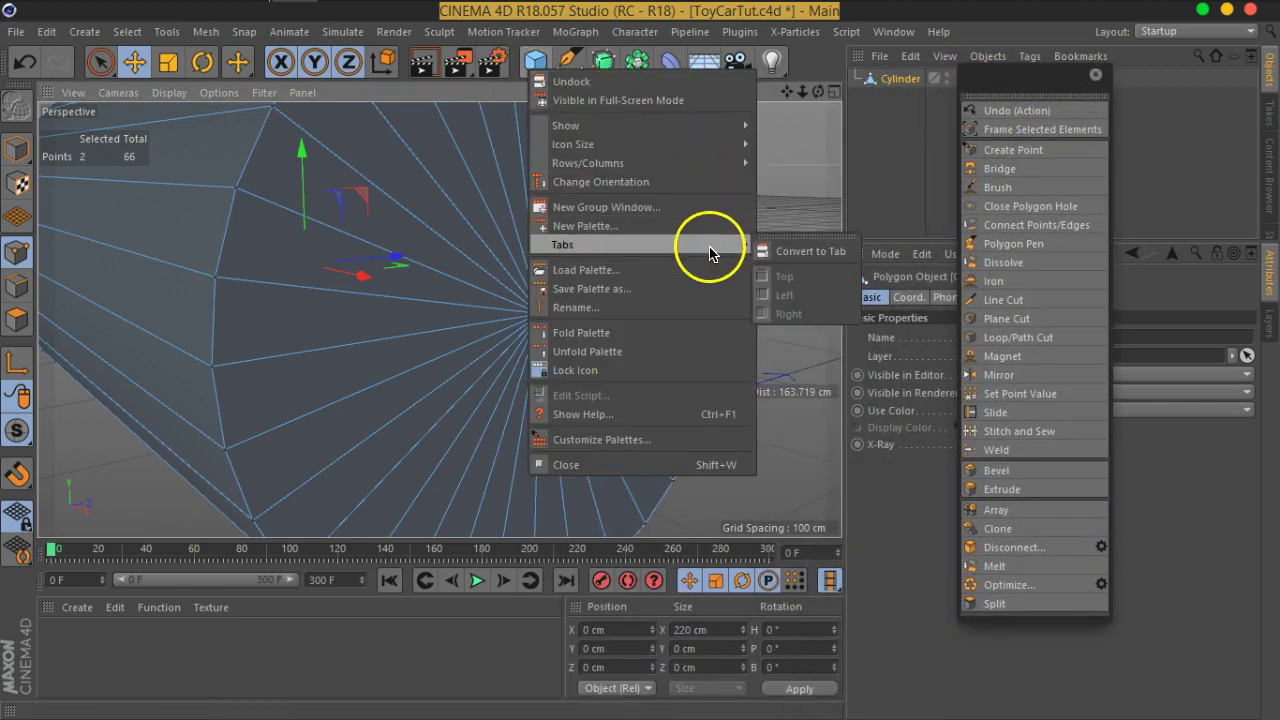
mouse_move(640, 144)
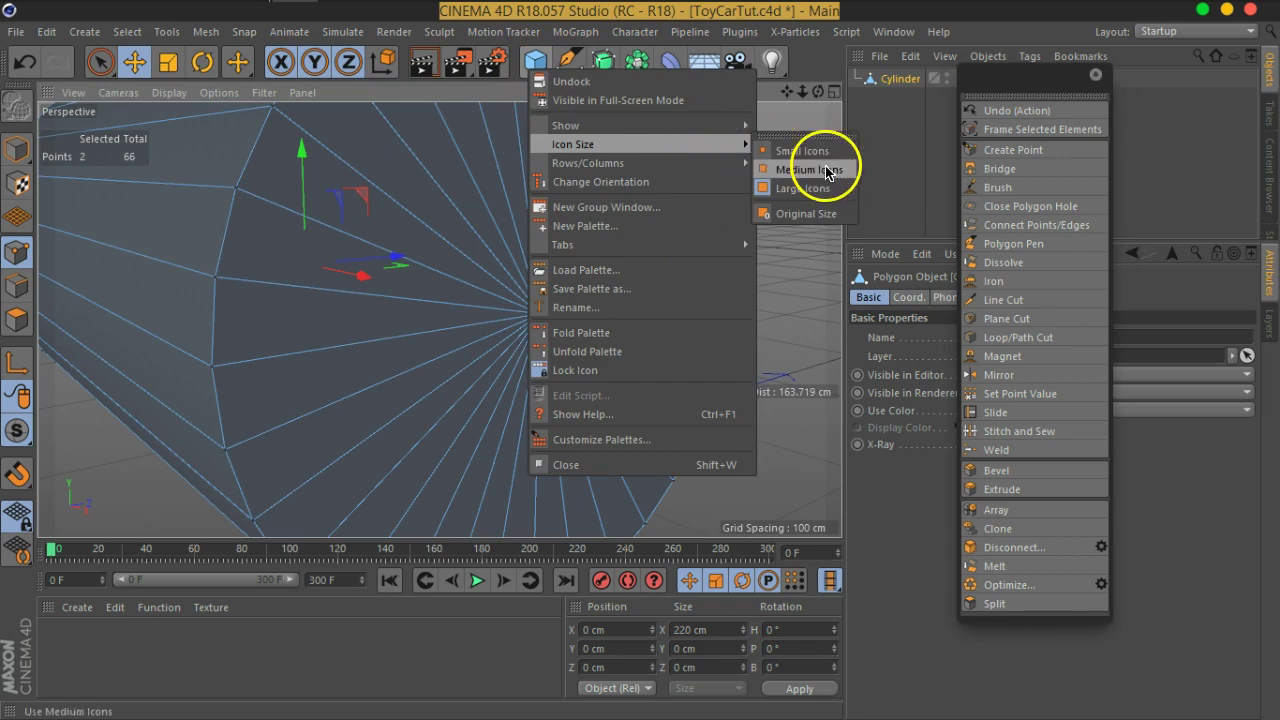
left_click(827, 172)
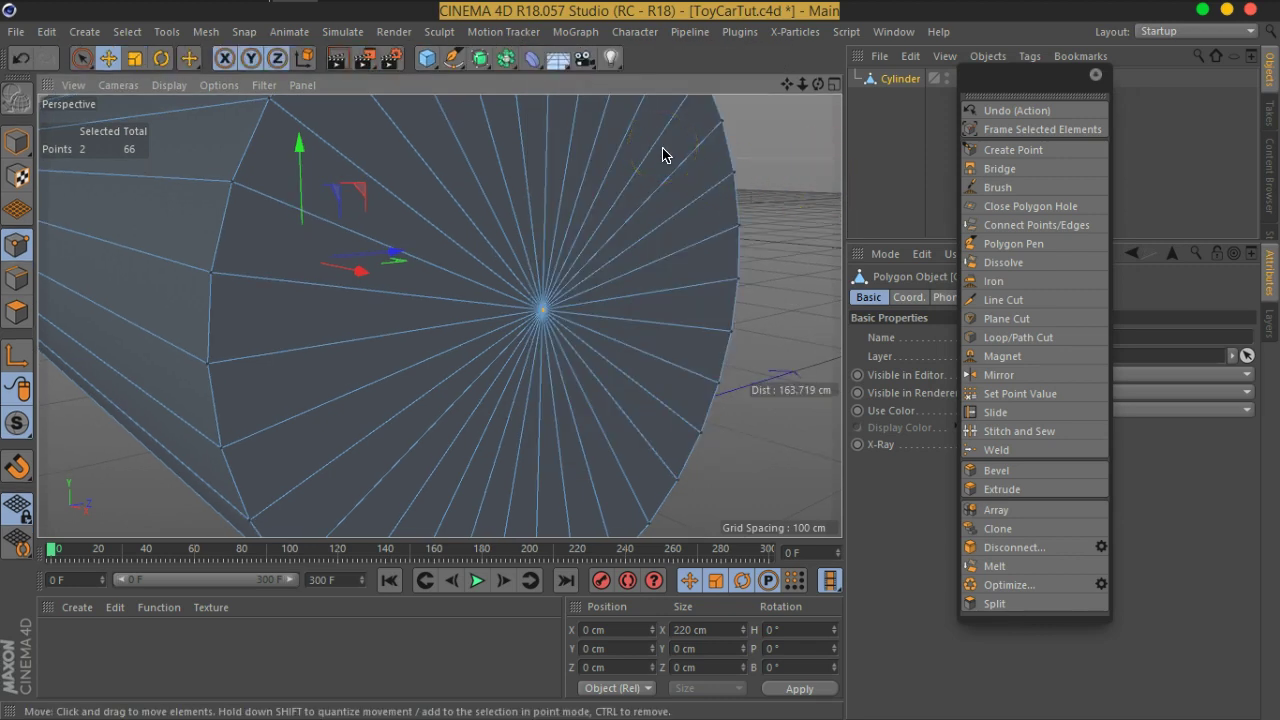
left_click_drag(1040, 72, 1020, 80)
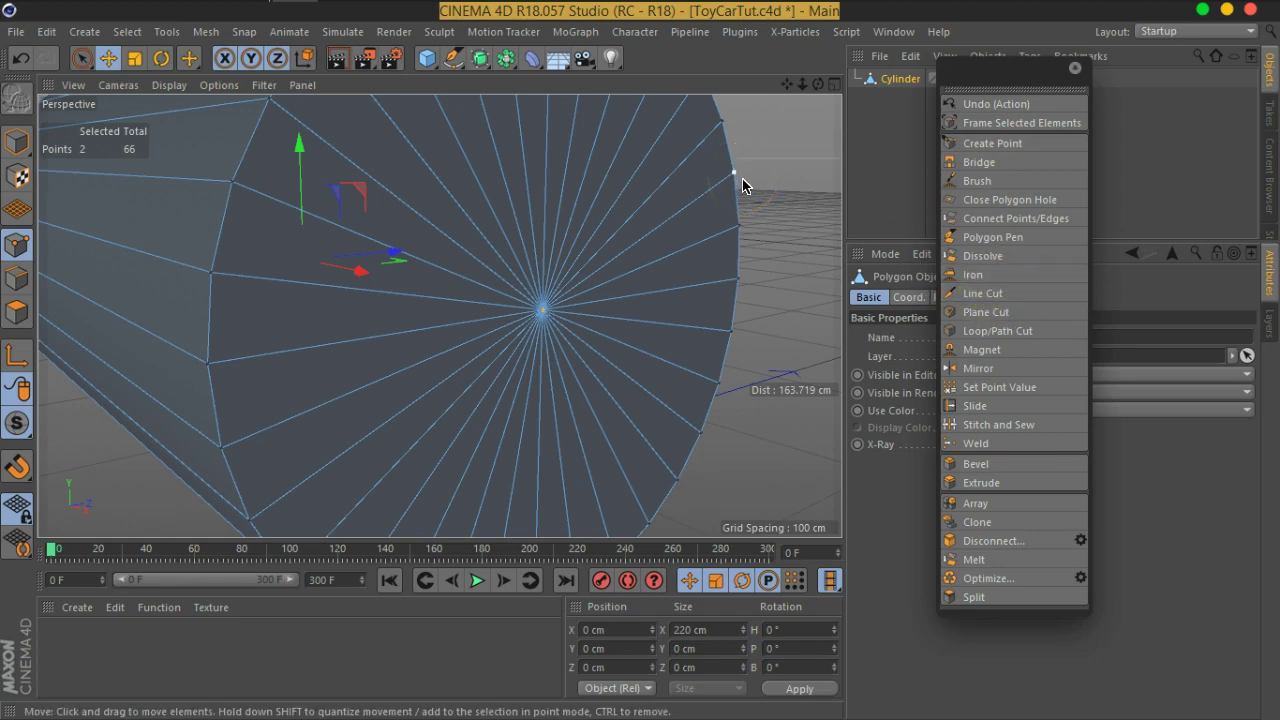
left_click(908, 33)
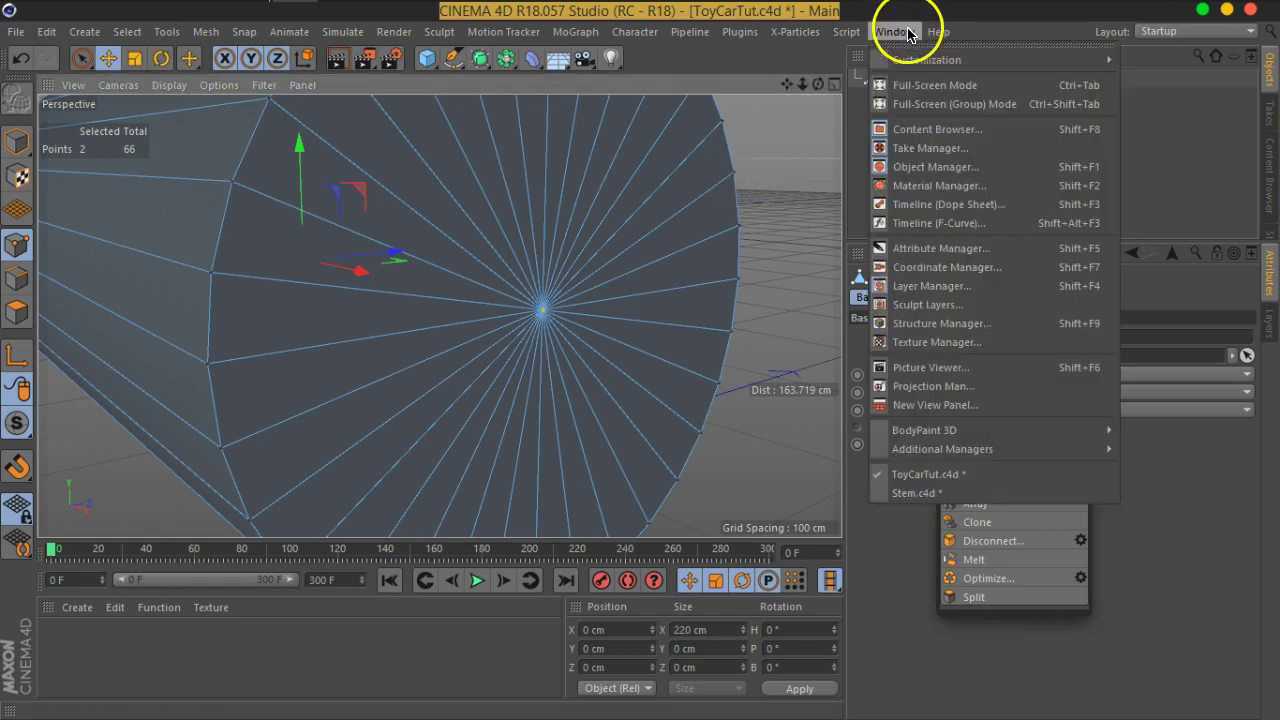
mouse_move(960, 60)
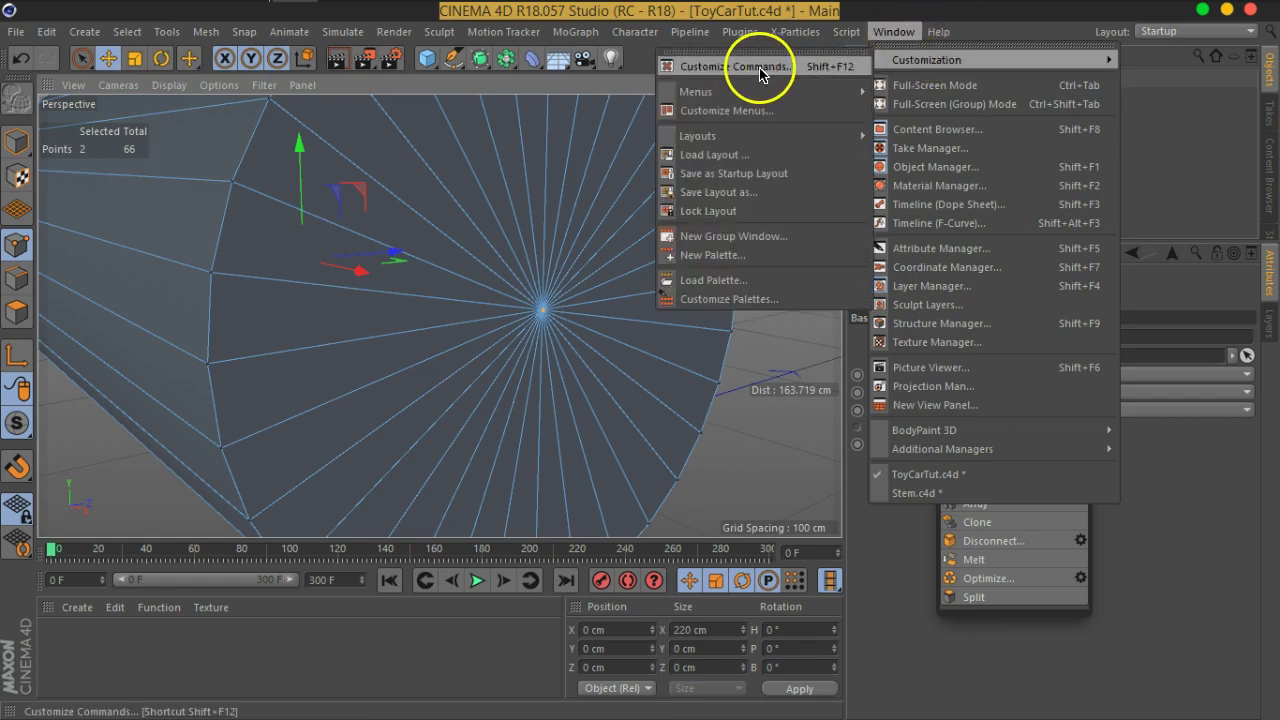
Step: Open Customize Commands, parked to the right, and turn on Edit Palettes
left_click(749, 67)
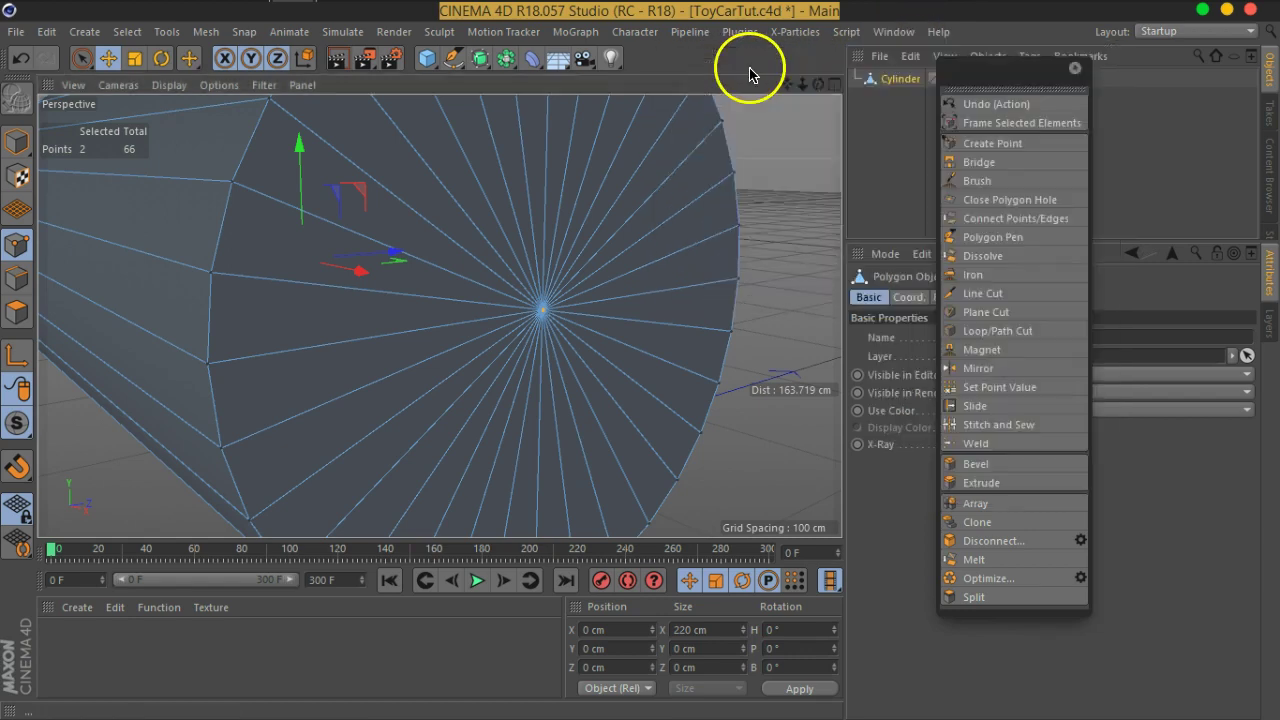
left_click_drag(460, 52, 714, 60)
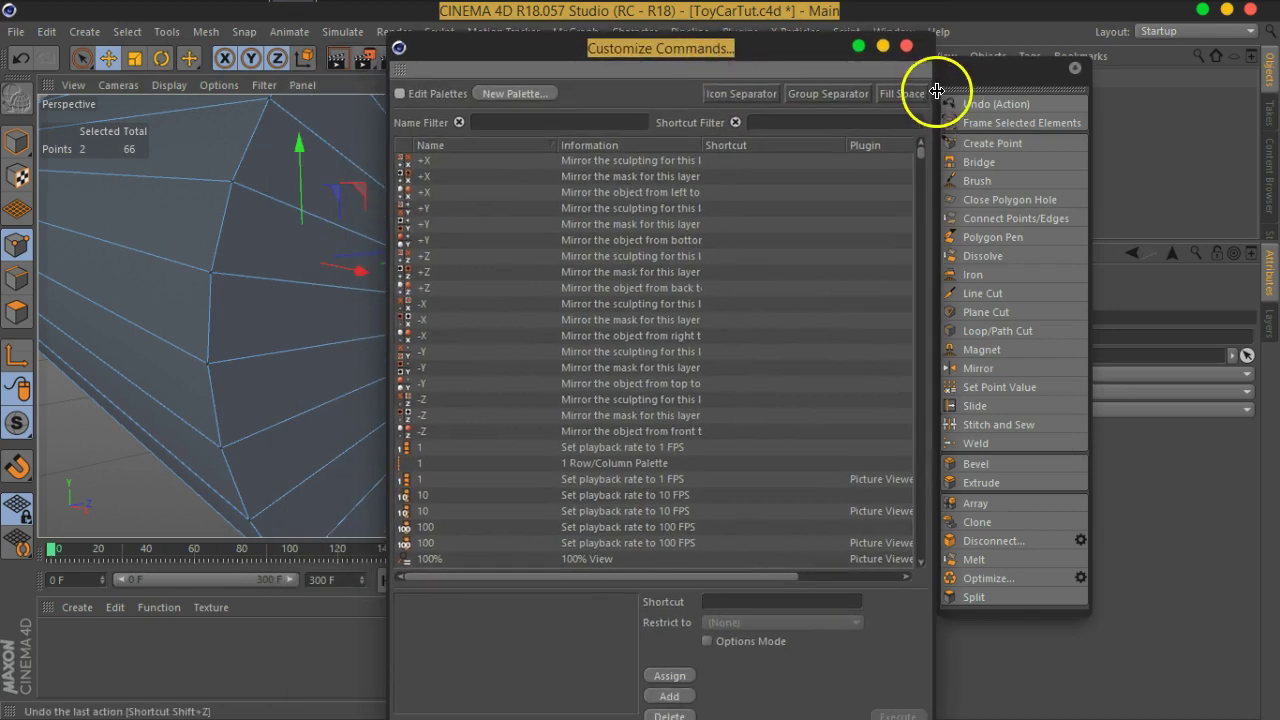
left_click_drag(1010, 70, 1155, 49)
left_click(906, 46)
left_click(893, 31)
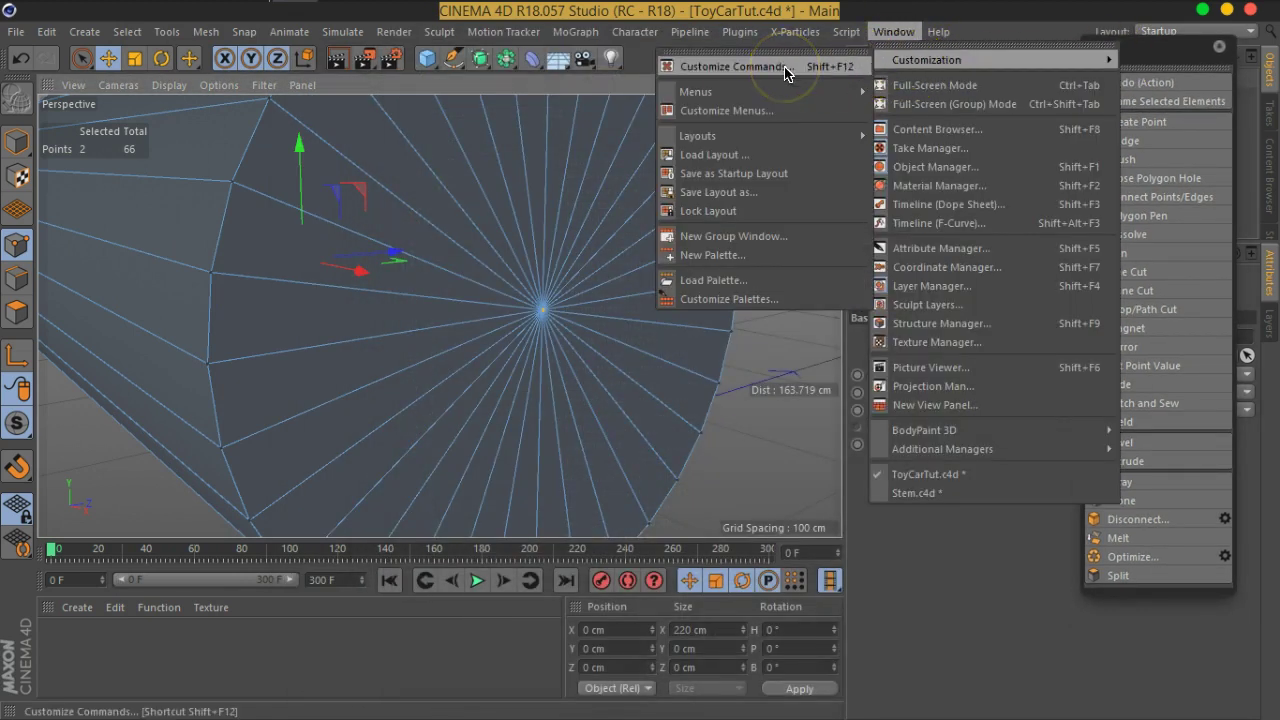
left_click(785, 68)
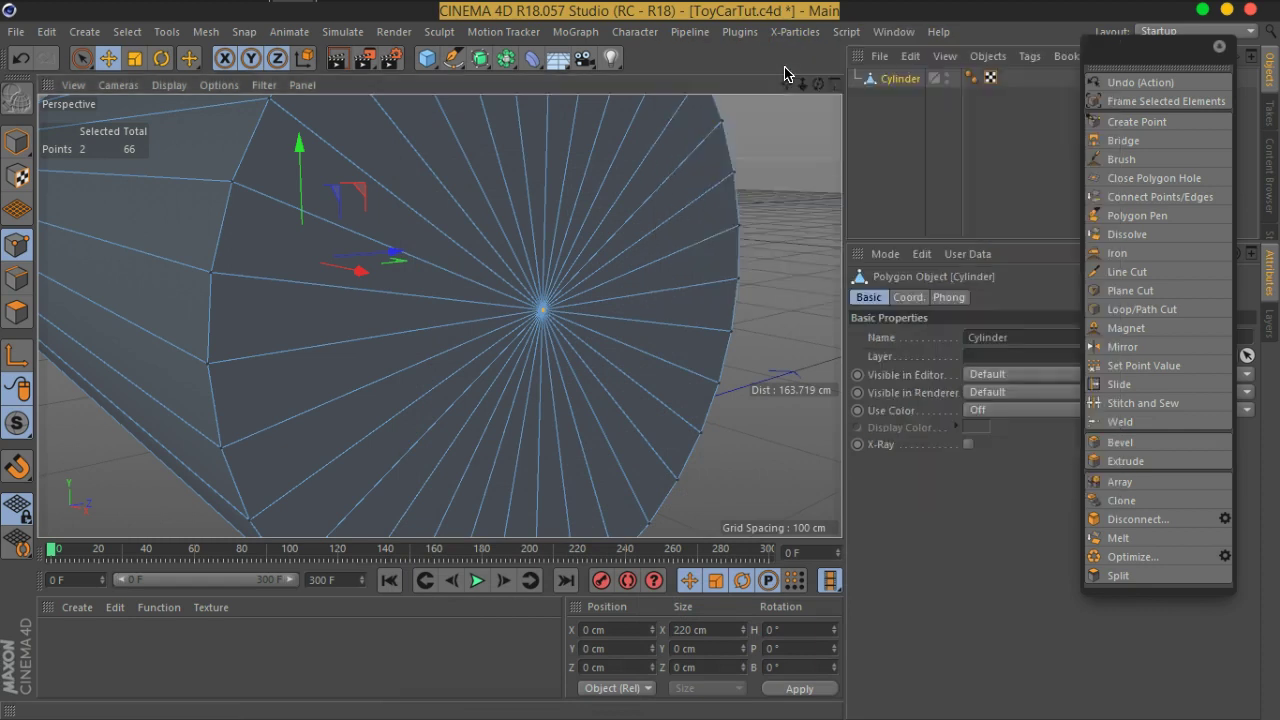
left_click_drag(714, 55, 853, 42)
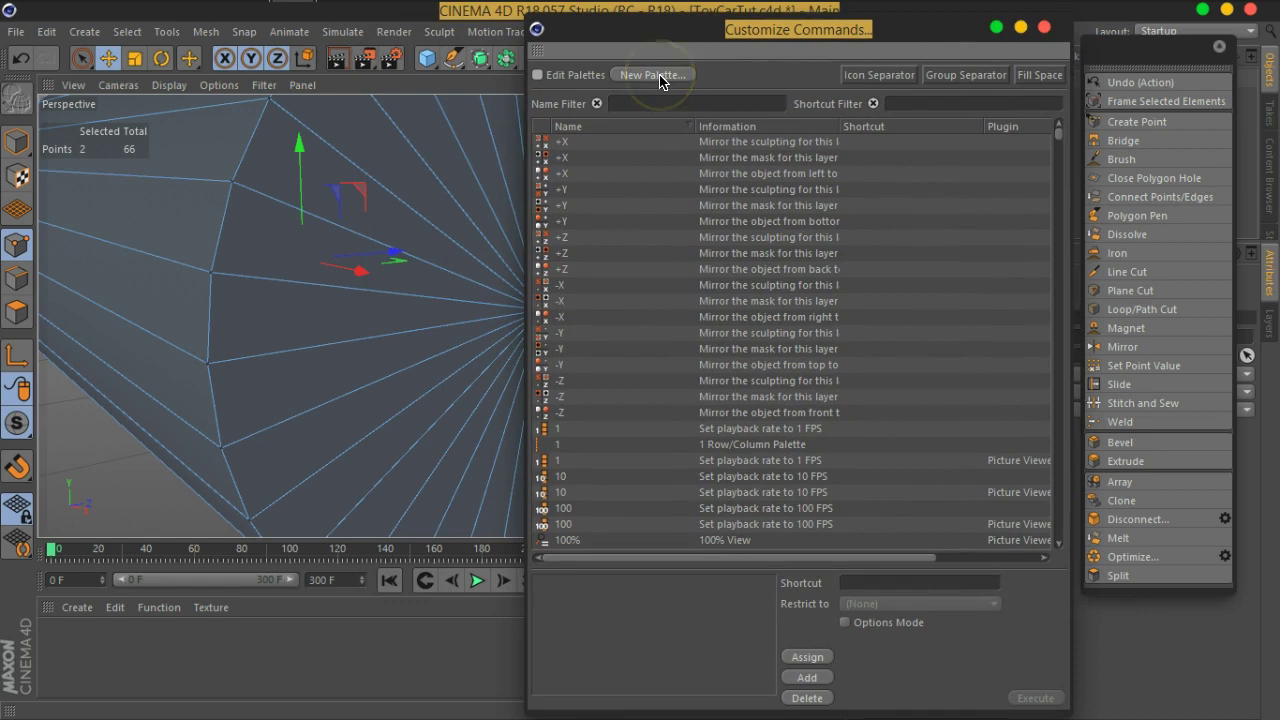
left_click(538, 75)
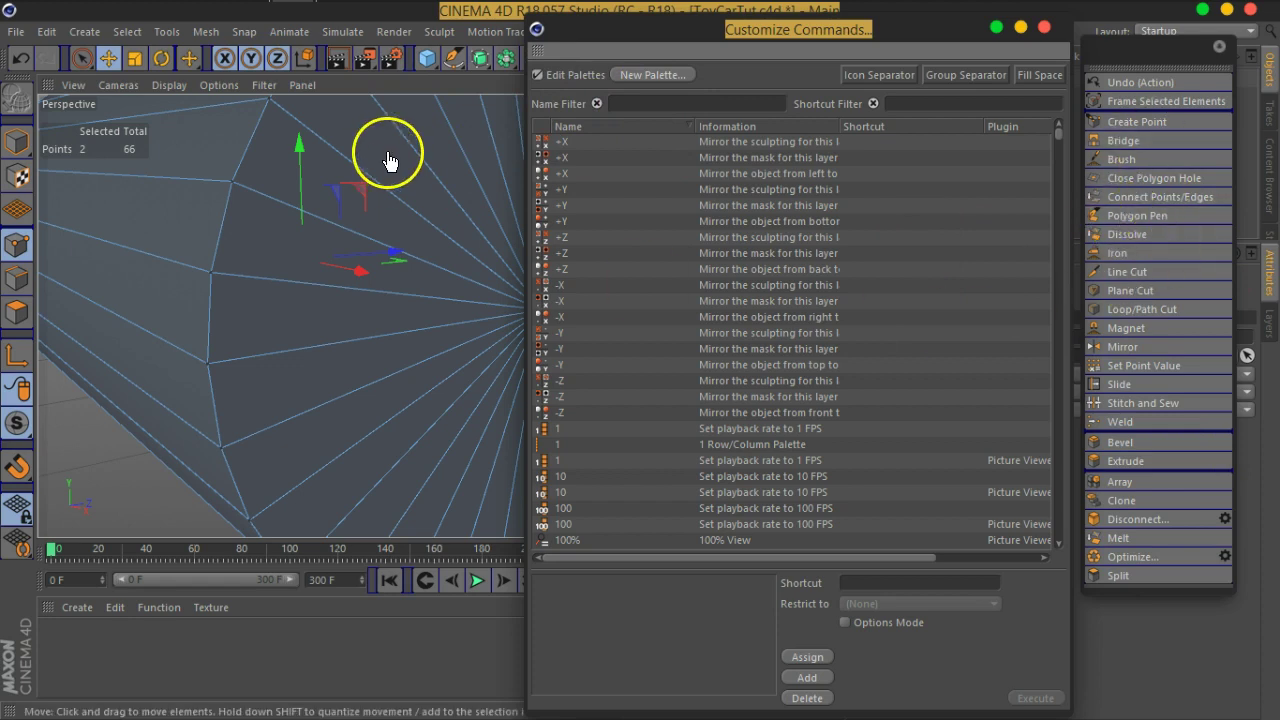
Step: Create a new empty palette and reshape it into a wide, short strip above the viewport
left_click(640, 83)
mouse_move(271, 278)
left_mouse_down()
mouse_move(320, 208)
mouse_move(743, 166)
mouse_move(1006, 171)
mouse_move(1093, 144)
left_mouse_up()
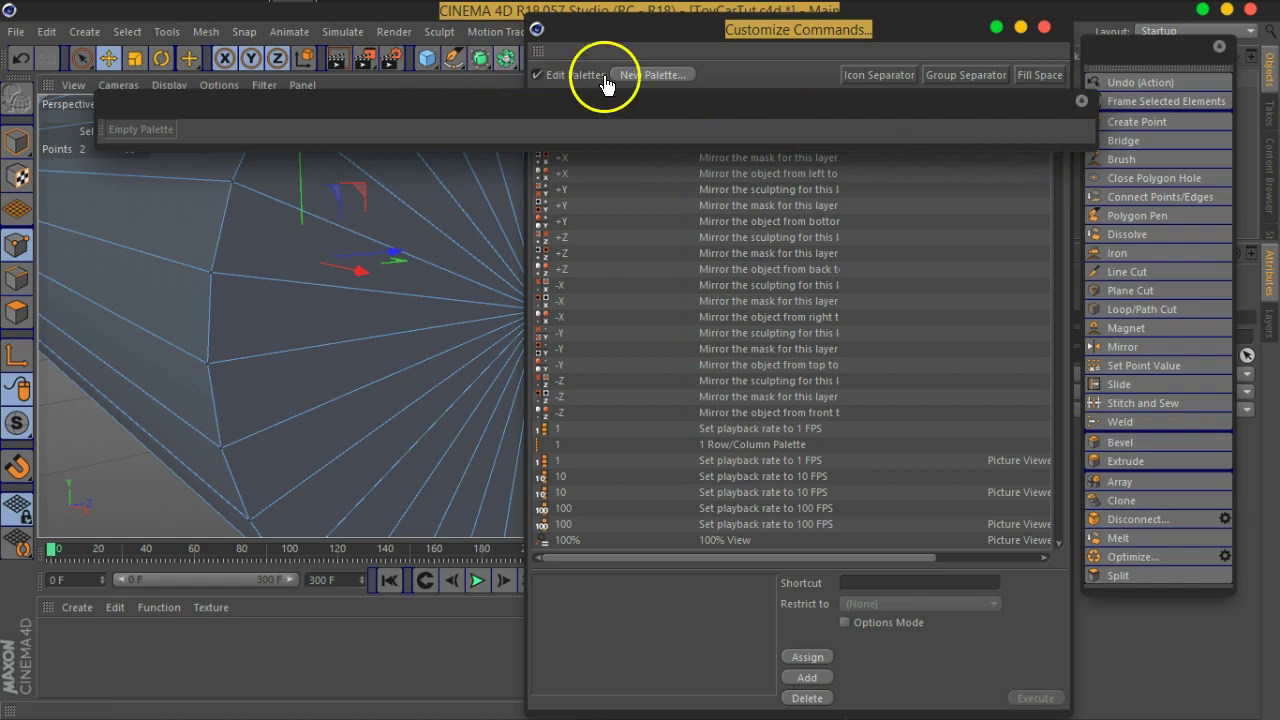
left_click_drag(608, 106, 568, 150)
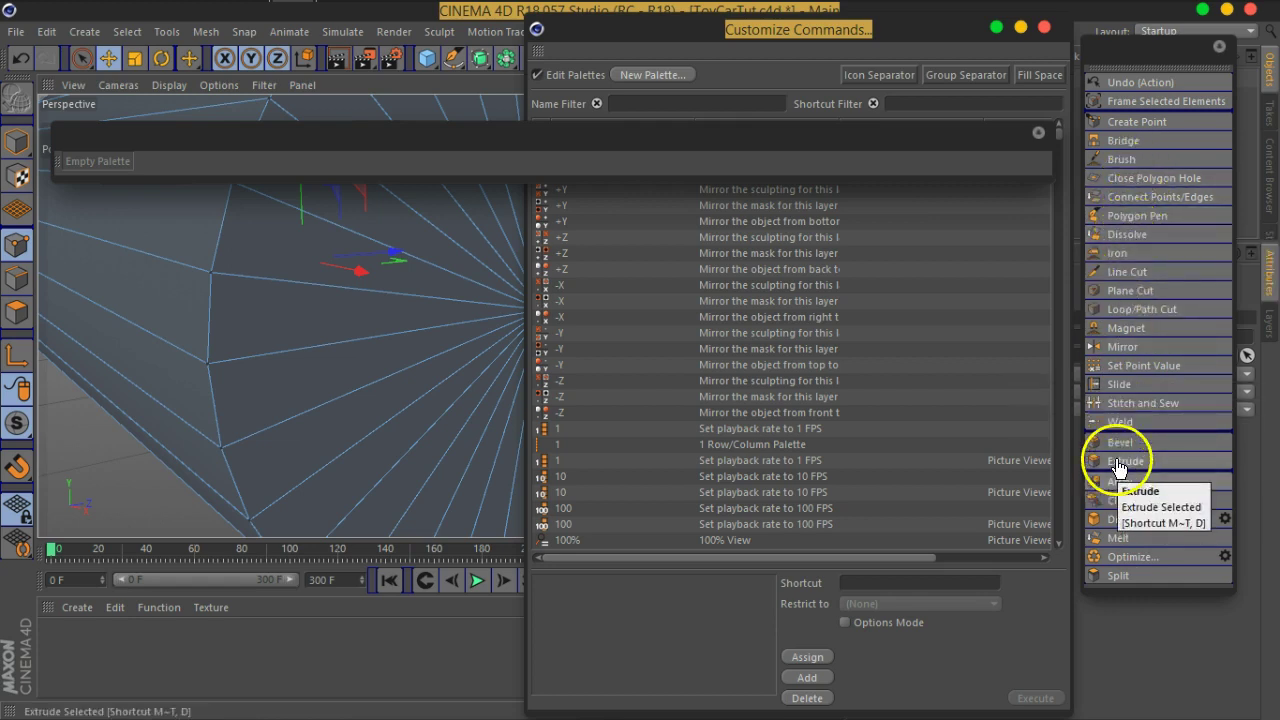
Step: Drop Extrude into the new palette and set its icons to Small Icons
left_click_drag(1118, 468, 1027, 439)
left_click_drag(72, 166, 74, 166)
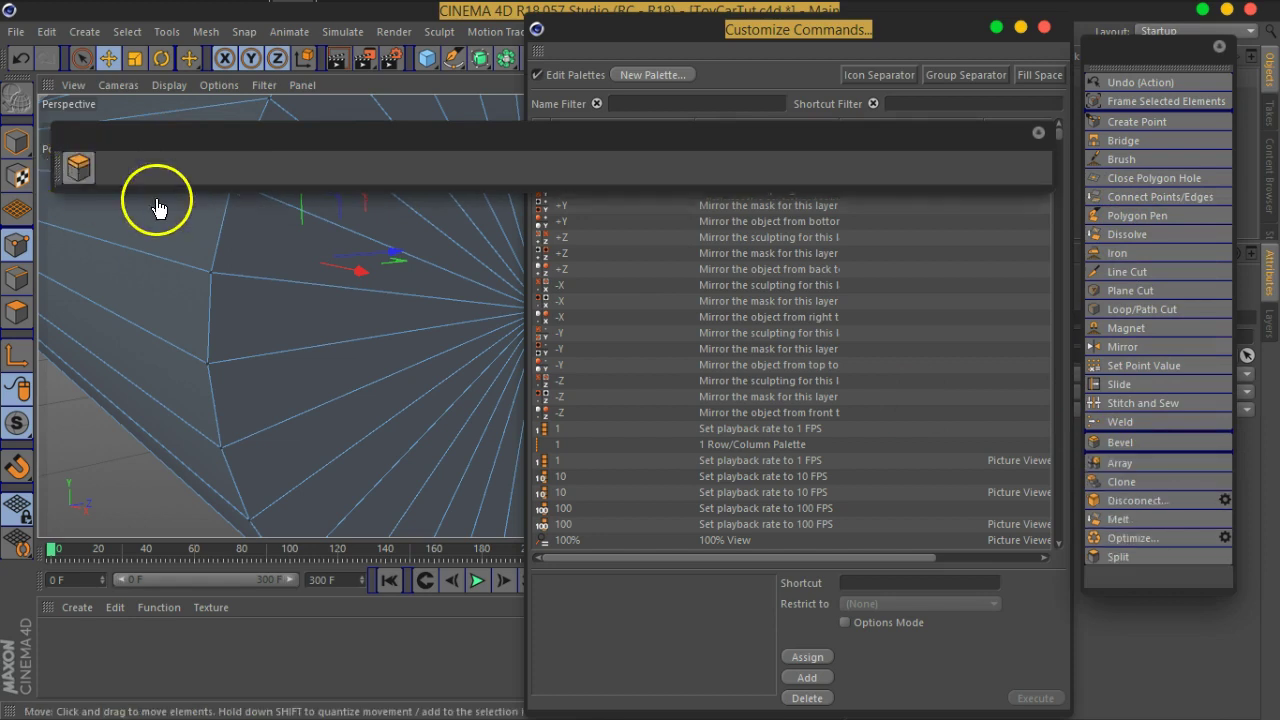
right_click(77, 165)
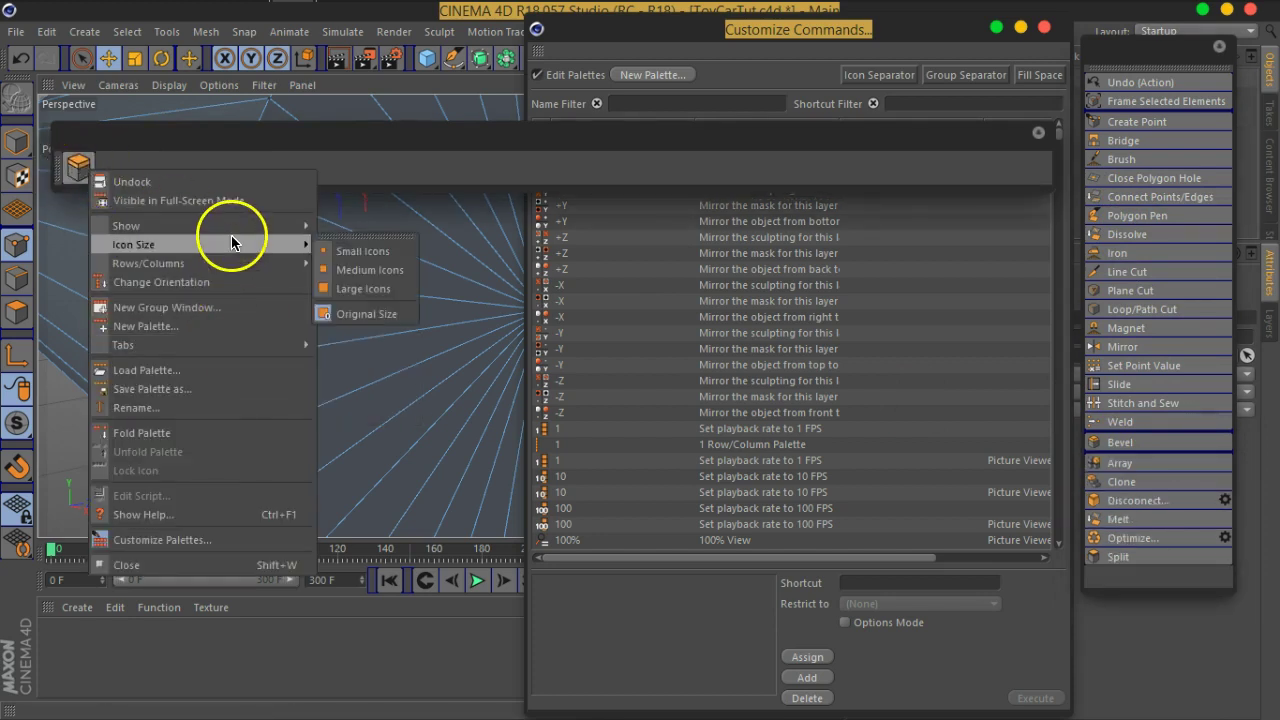
left_click(378, 266)
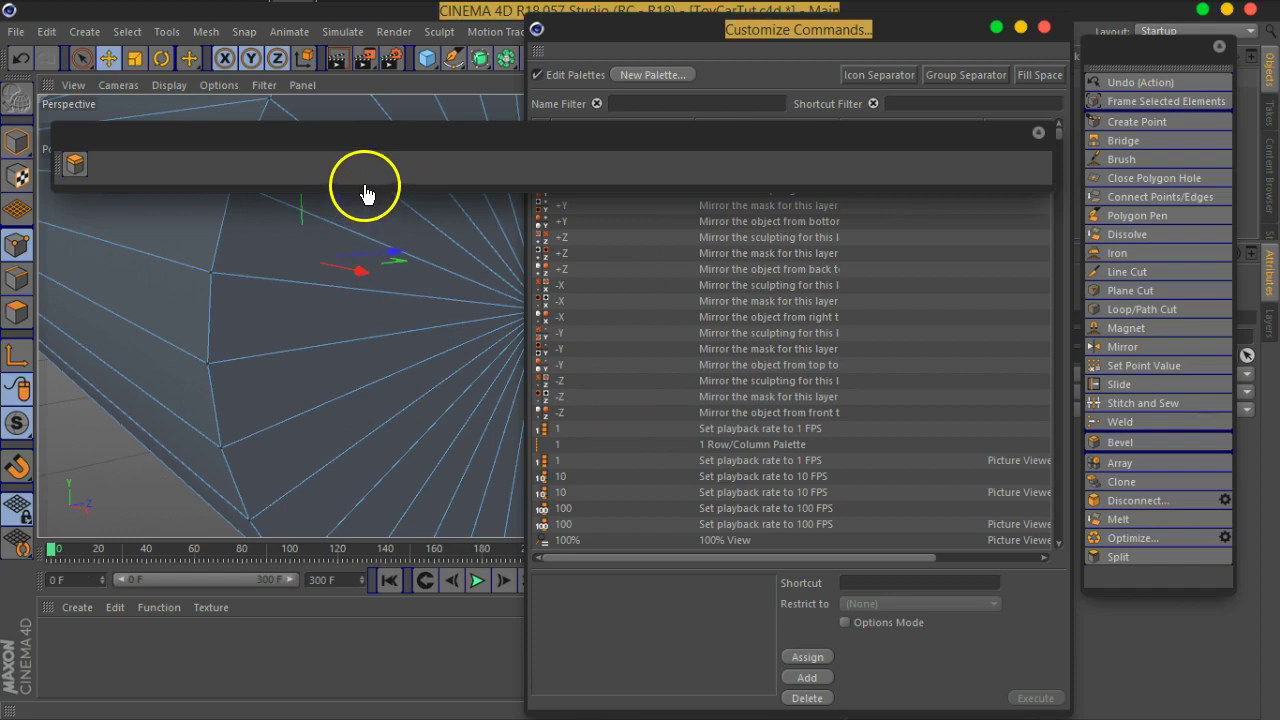
left_click_drag(368, 186, 368, 180)
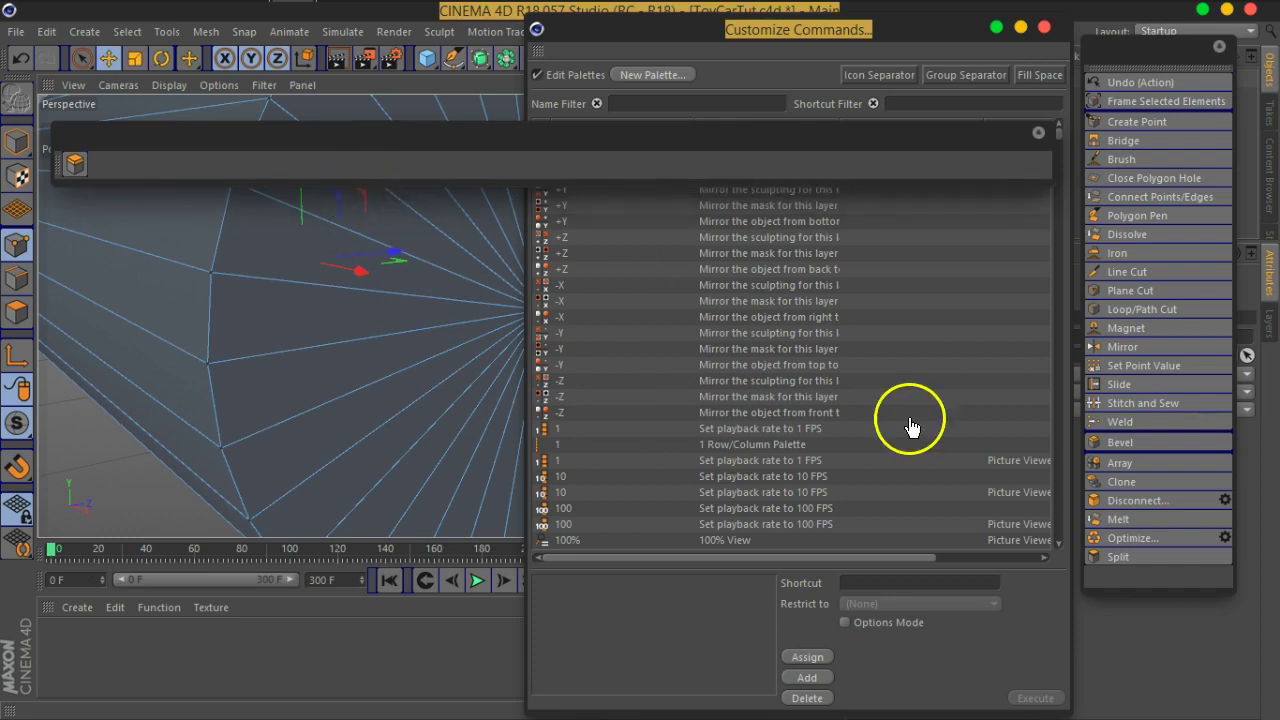
Step: Move Bevel from the floating mesh palette into the new palette beside Extrude
left_click_drag(1097, 476, 1128, 484)
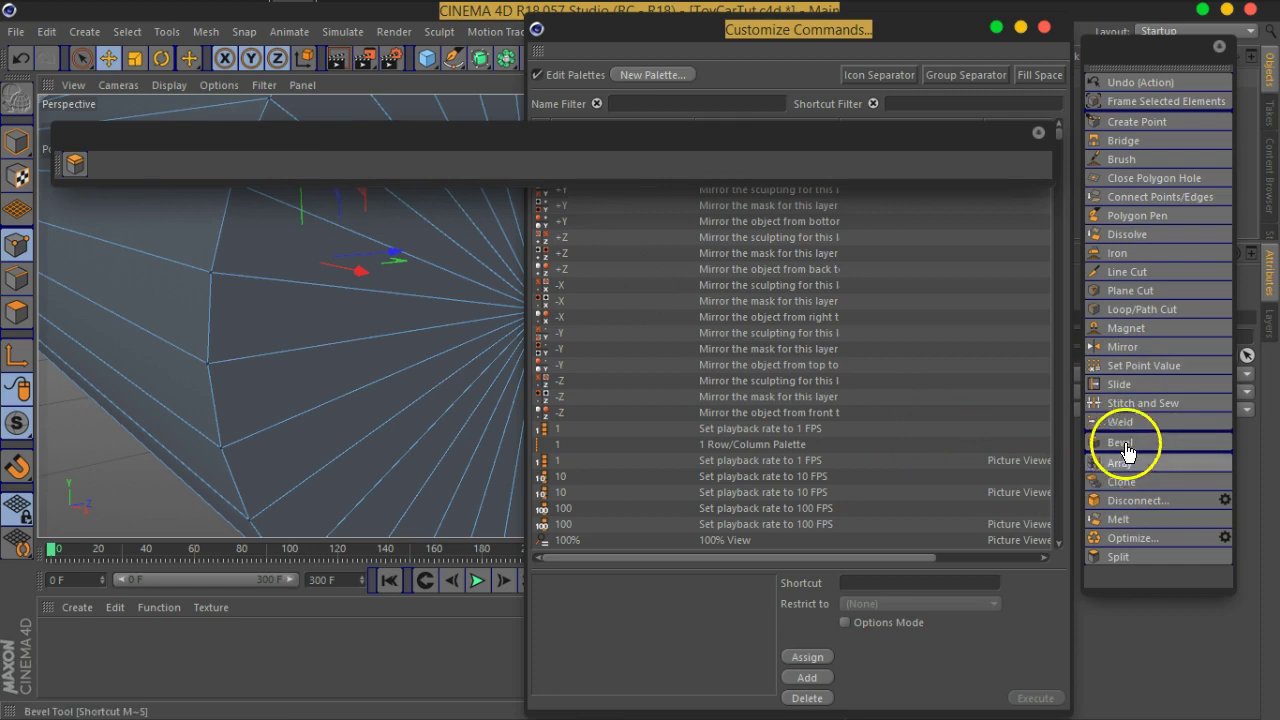
left_click_drag(1128, 484, 1135, 303)
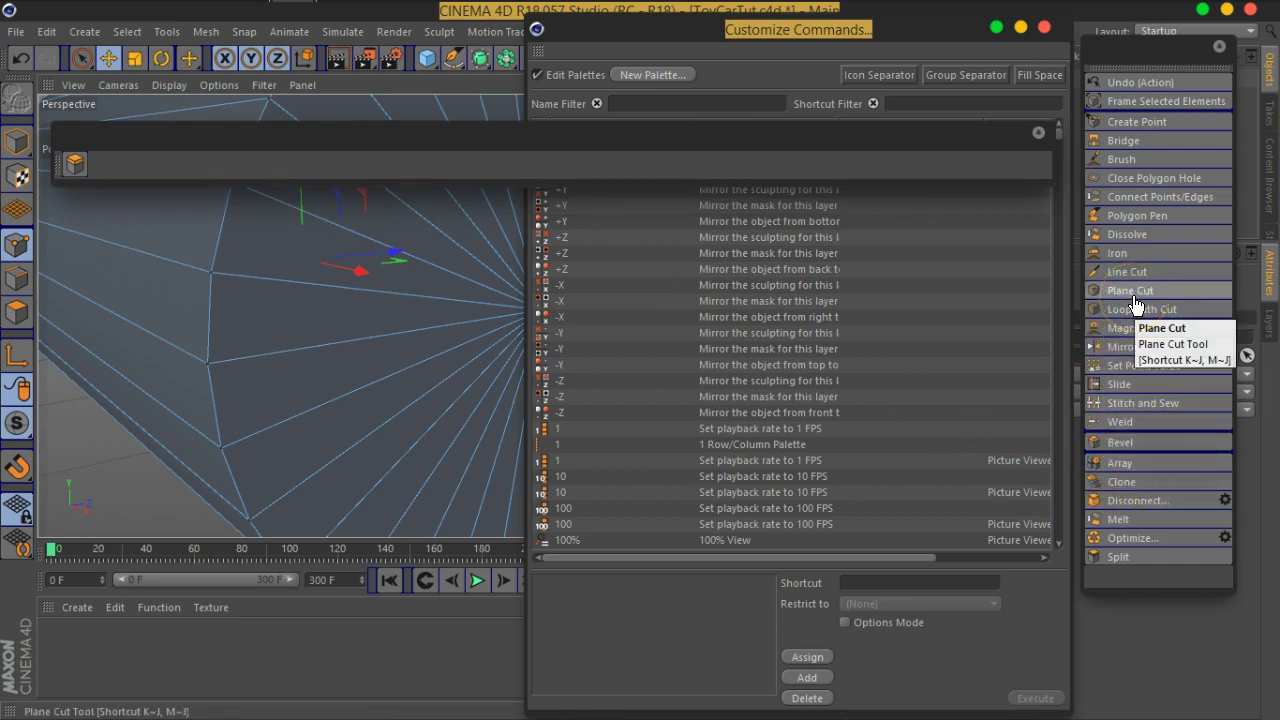
left_click(1166, 497)
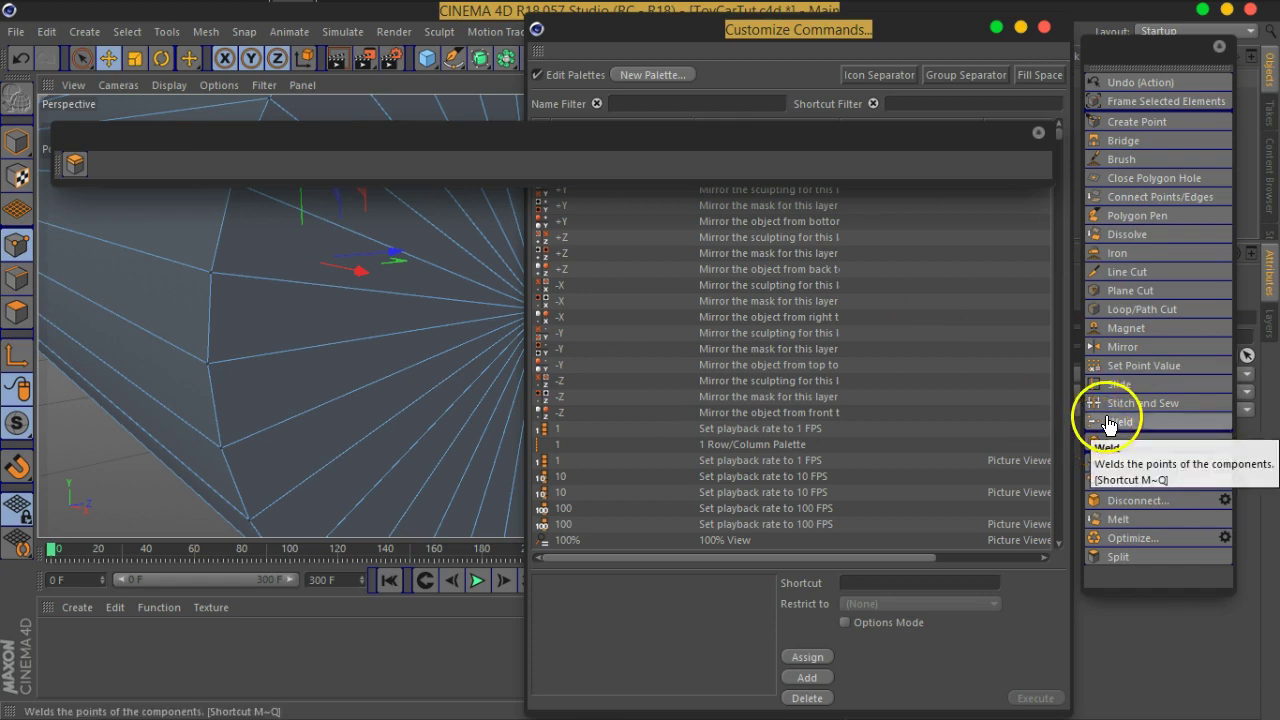
left_click_drag(1097, 442, 100, 165)
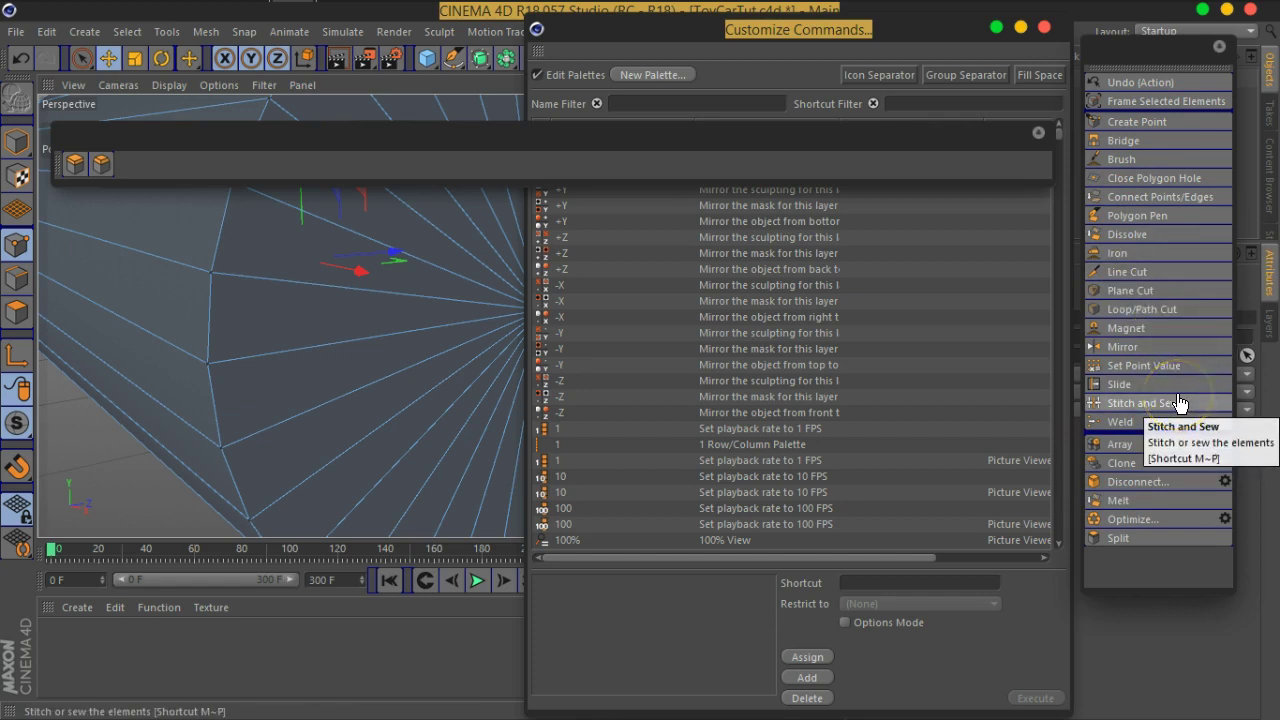
left_click_drag(1100, 405, 117, 176)
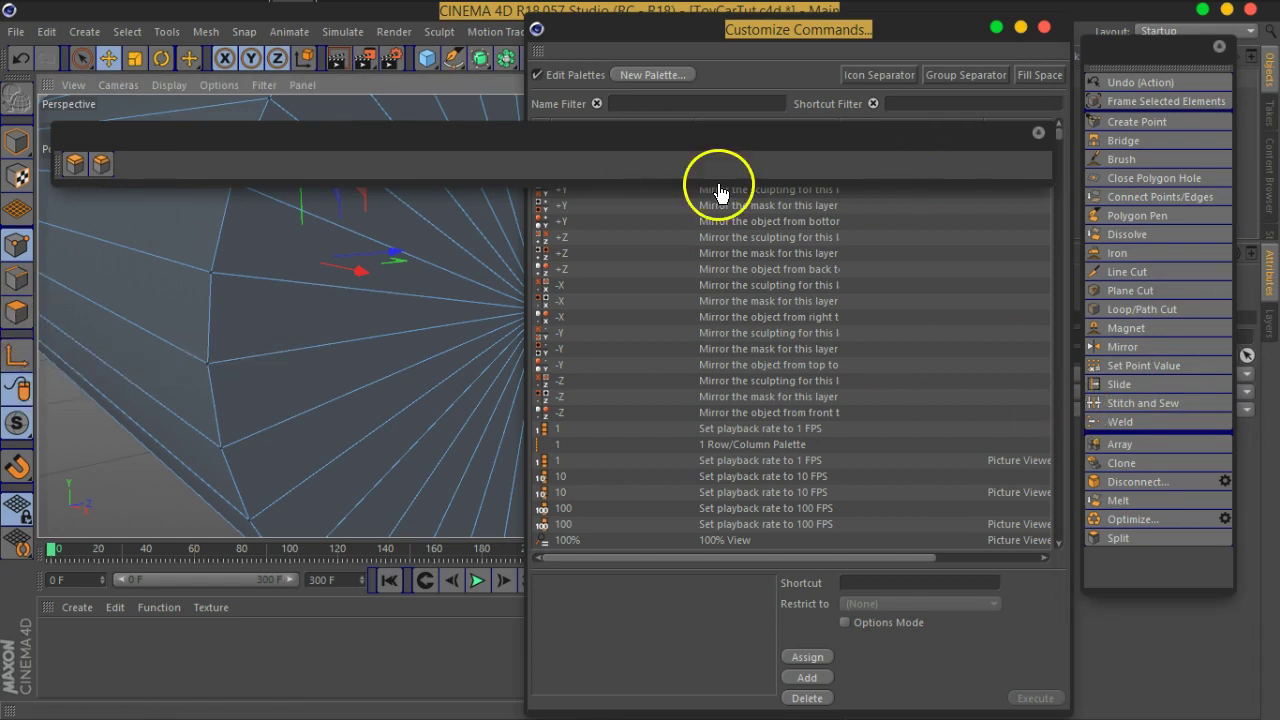
Step: Turn off palette editing, switch to Polygons mode and select a triangular cap polygon
left_click(539, 76)
left_click(17, 279)
left_click(16, 313)
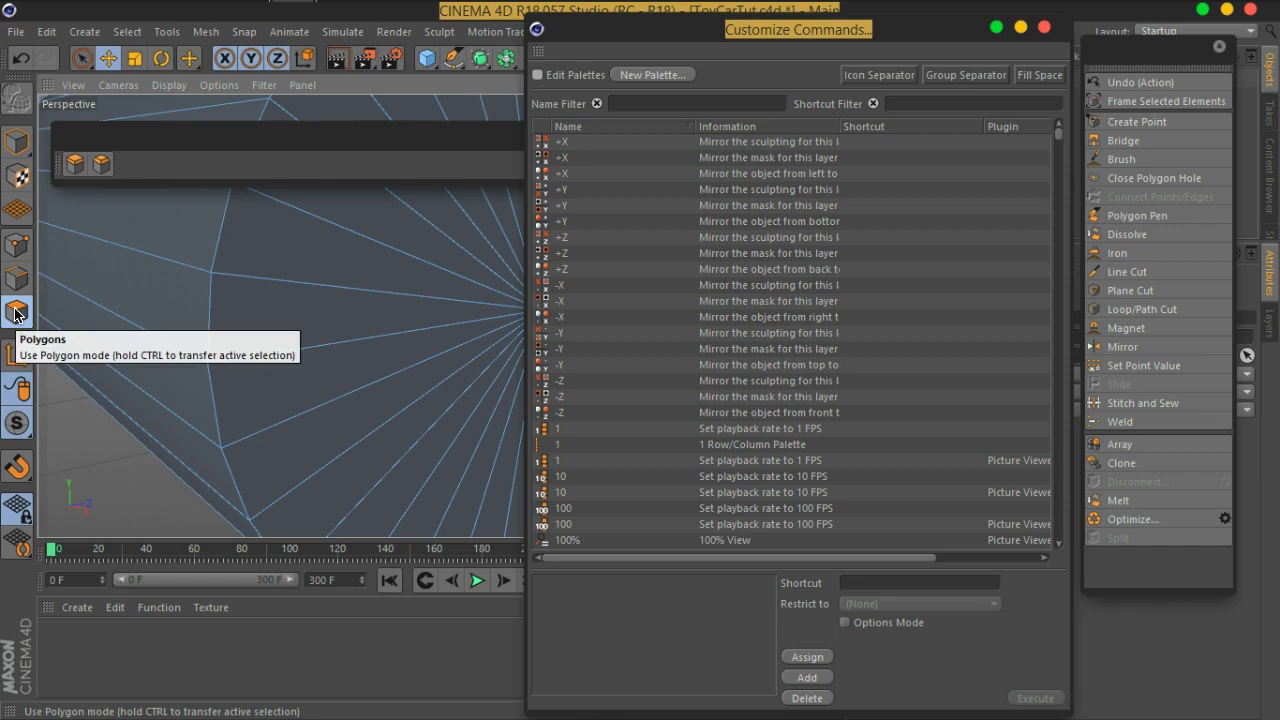
left_click(293, 330)
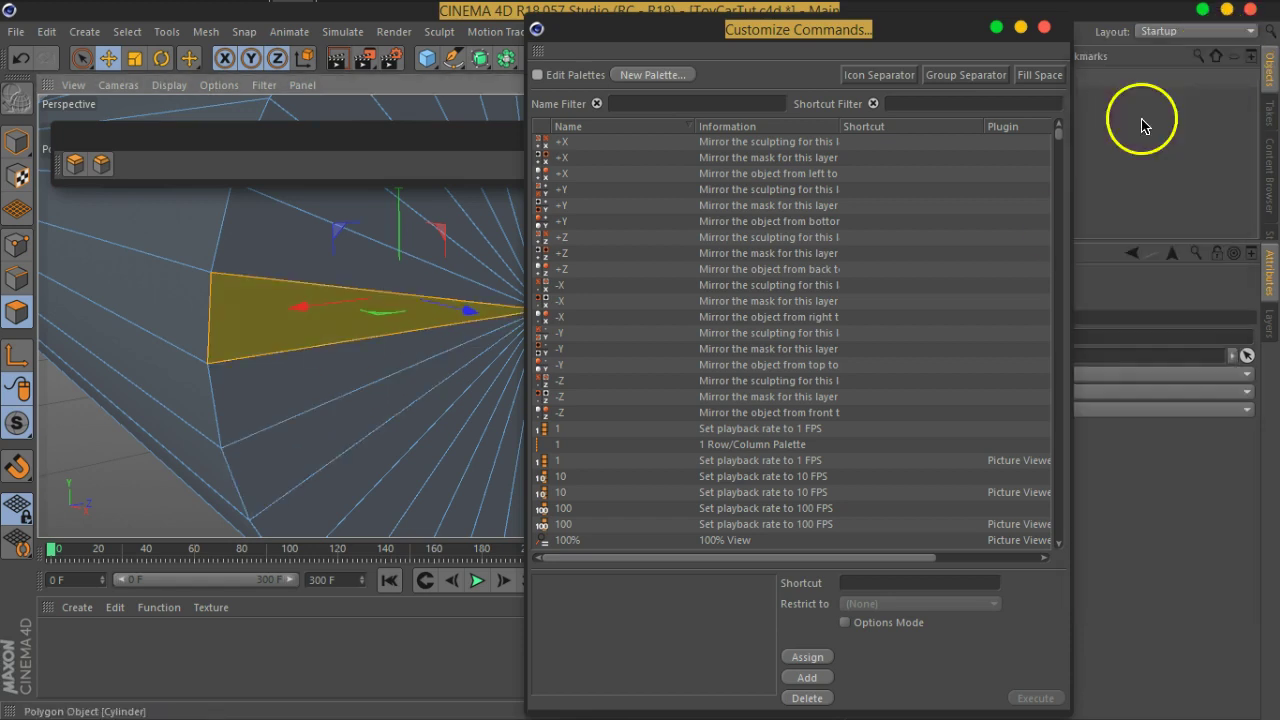
Step: Tear the polygon mesh commands off to the right edge and re-enable Edit Palettes
right_click(308, 332)
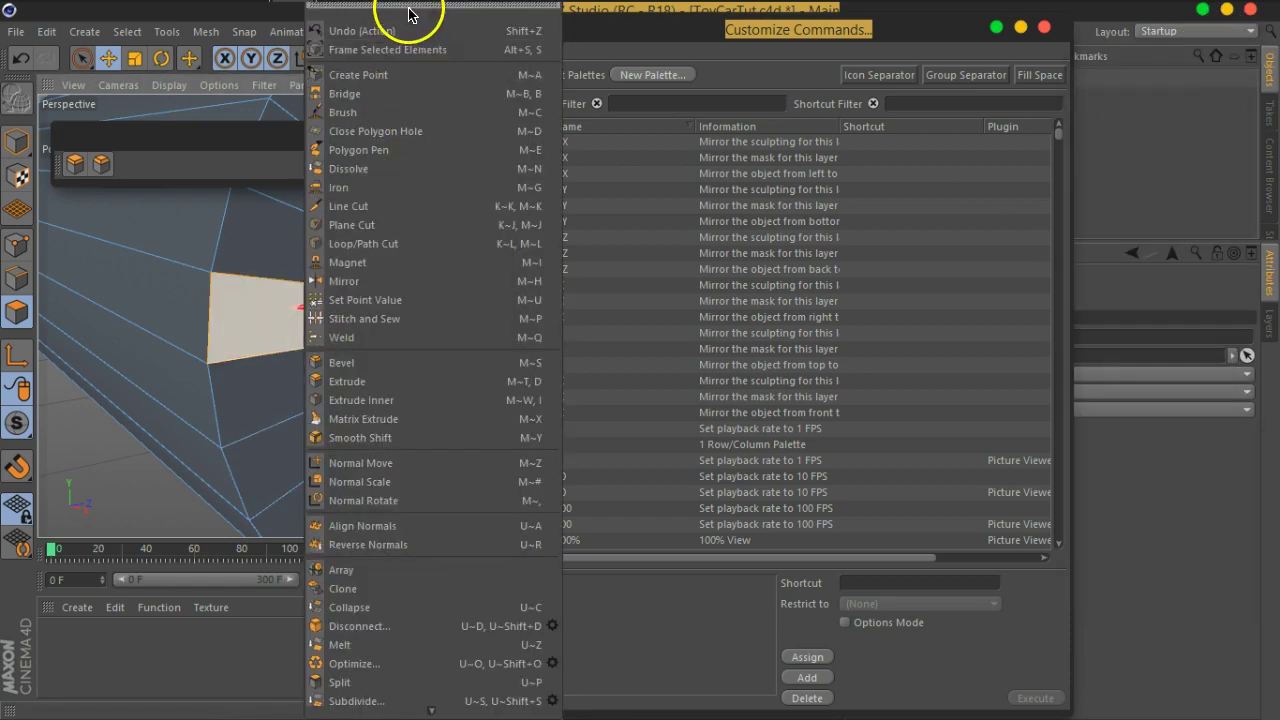
left_click_drag(378, 8, 1158, 24)
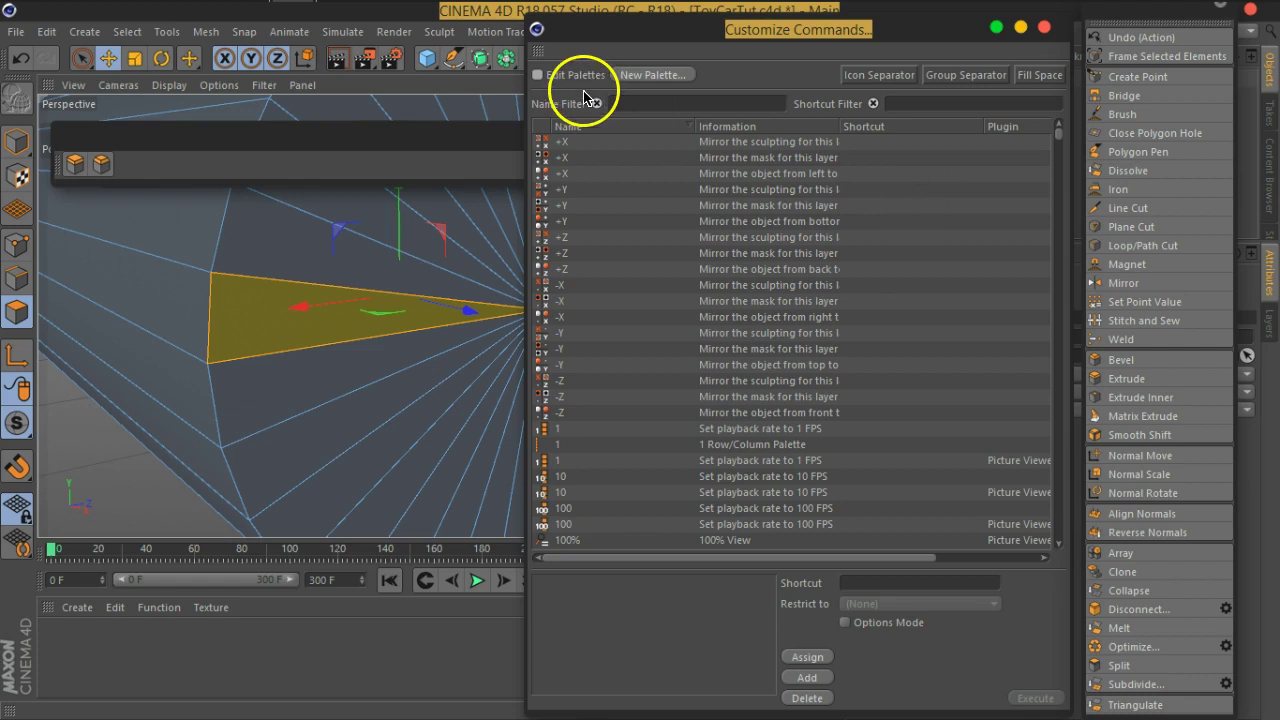
left_click(538, 75)
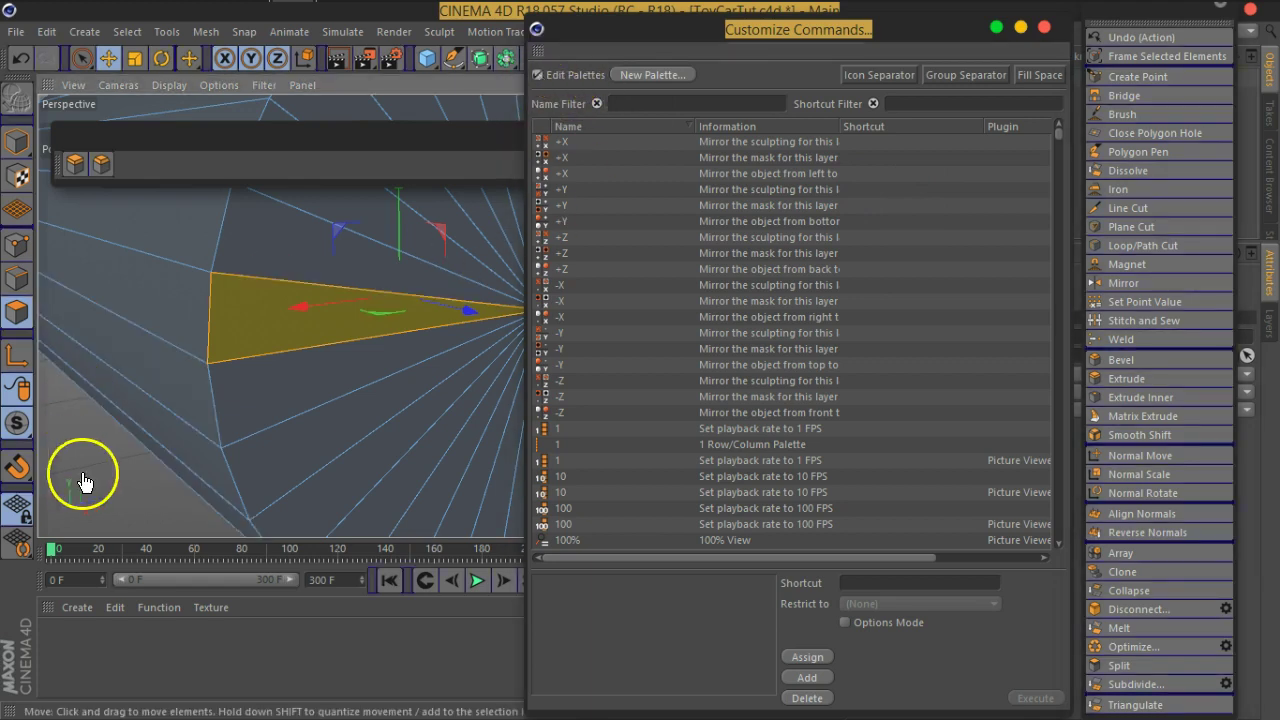
Step: Add Extrude Inner, a group separator and Line Cut to the new palette
left_click_drag(1131, 350, 1143, 401)
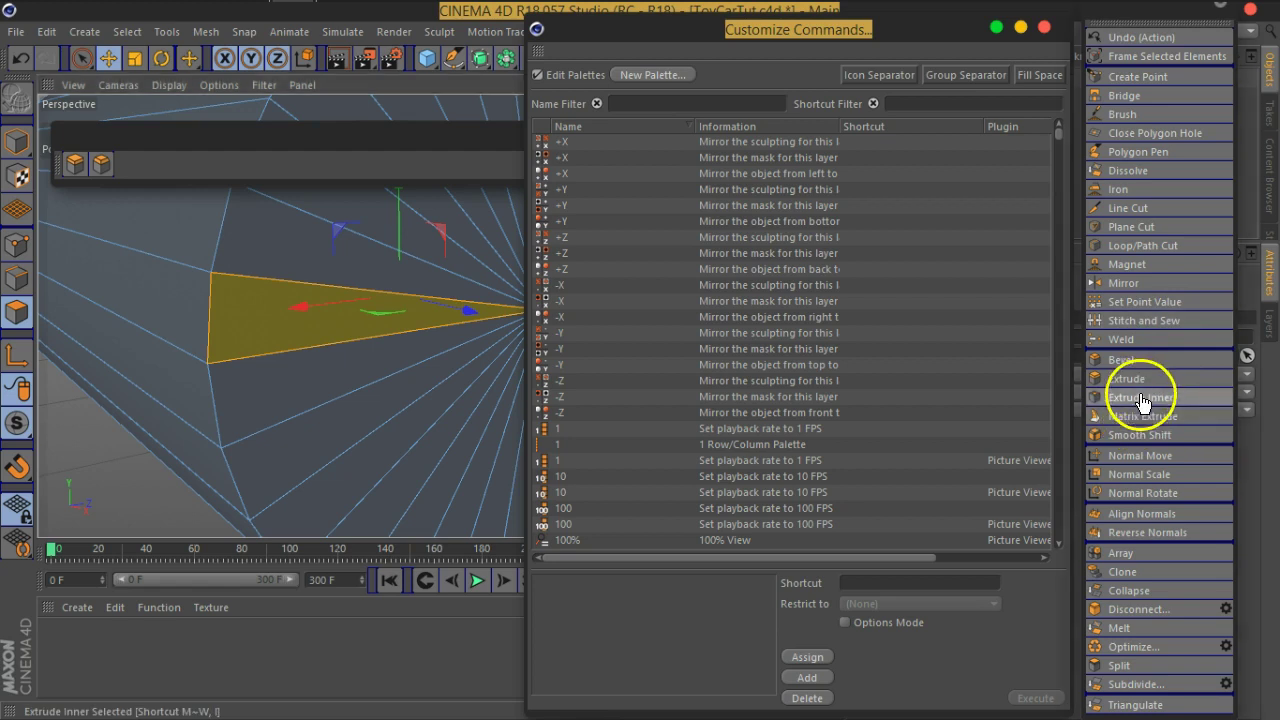
left_click_drag(112, 163, 114, 163)
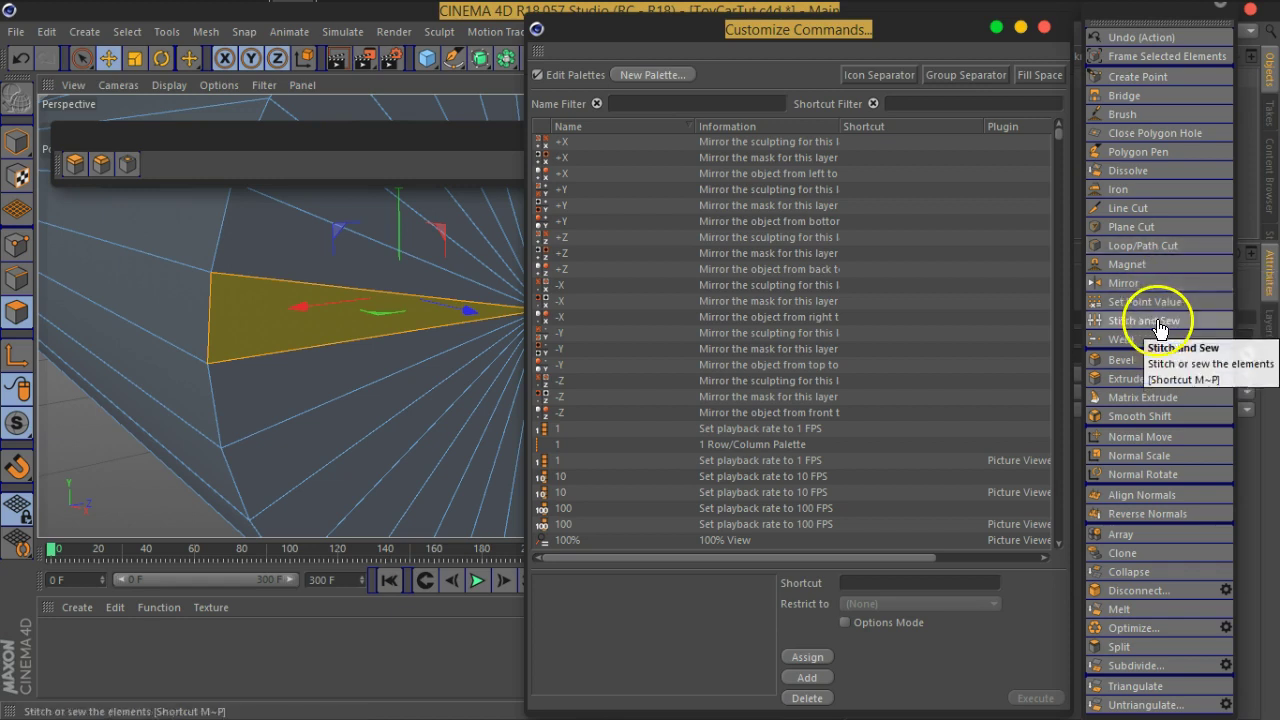
left_click_drag(1124, 96, 1124, 114)
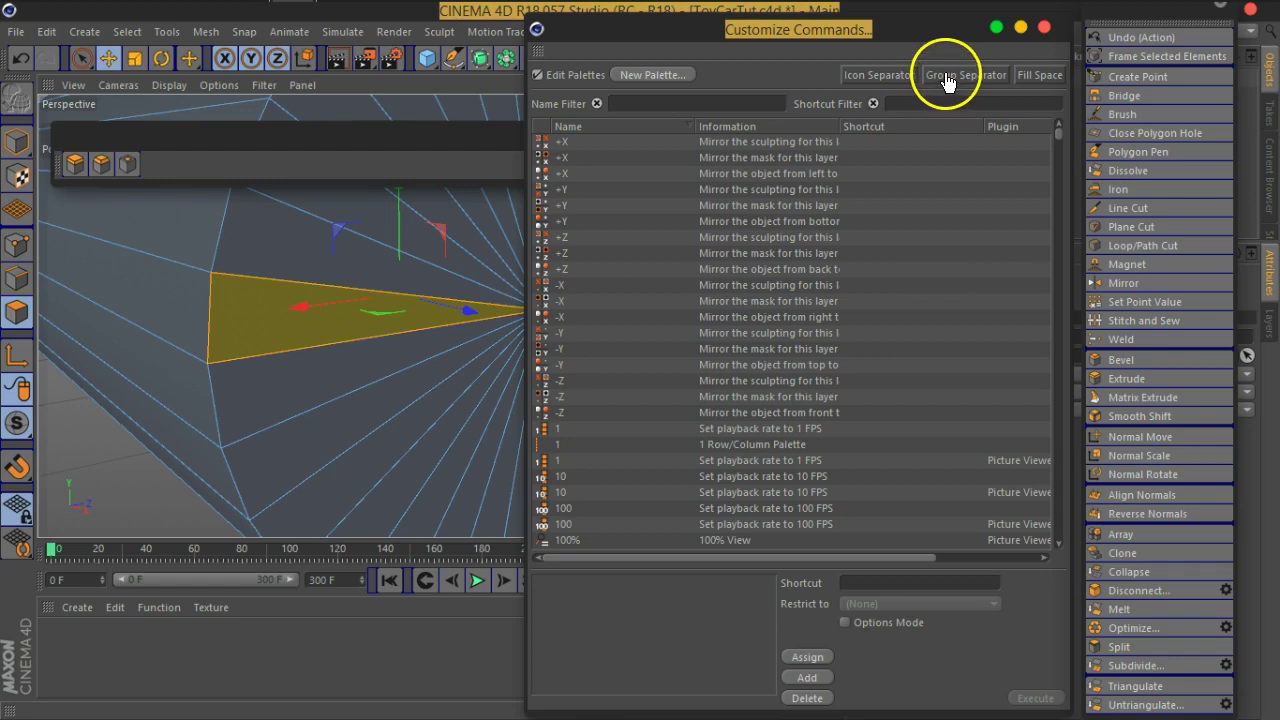
left_click_drag(945, 82, 145, 168)
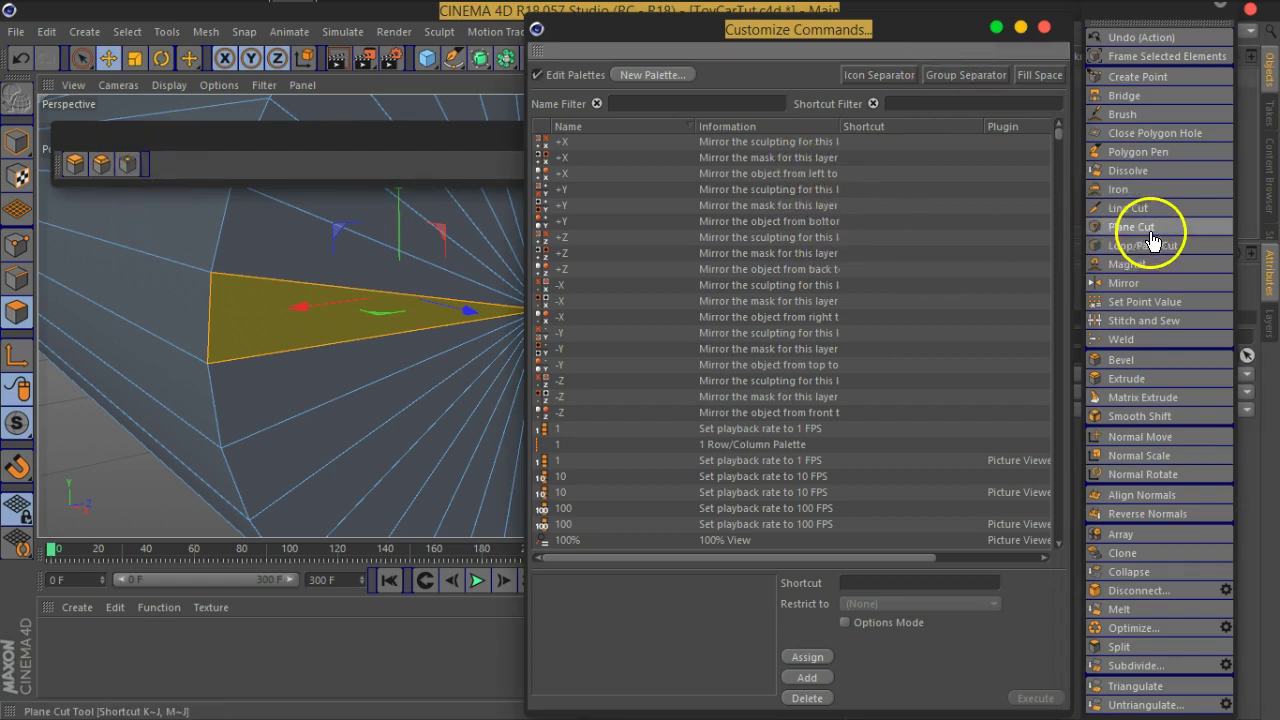
mouse_move(1140, 210)
left_mouse_down()
mouse_move(858, 236)
mouse_move(160, 180)
mouse_move(155, 168)
mouse_move(176, 165)
left_mouse_up()
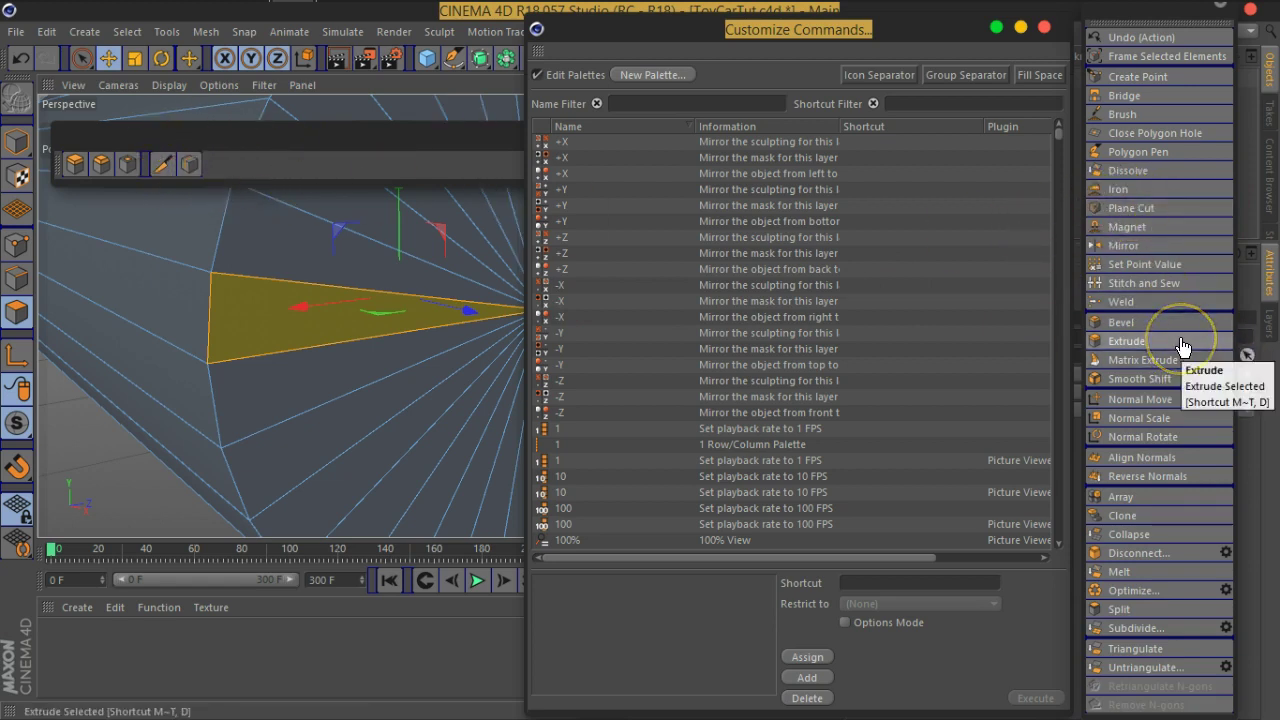
Step: Add a separator, then Stitch and Sew, Weld, Close Polygon Hole and Bridge to the palette
left_click_drag(1103, 380, 855, 88)
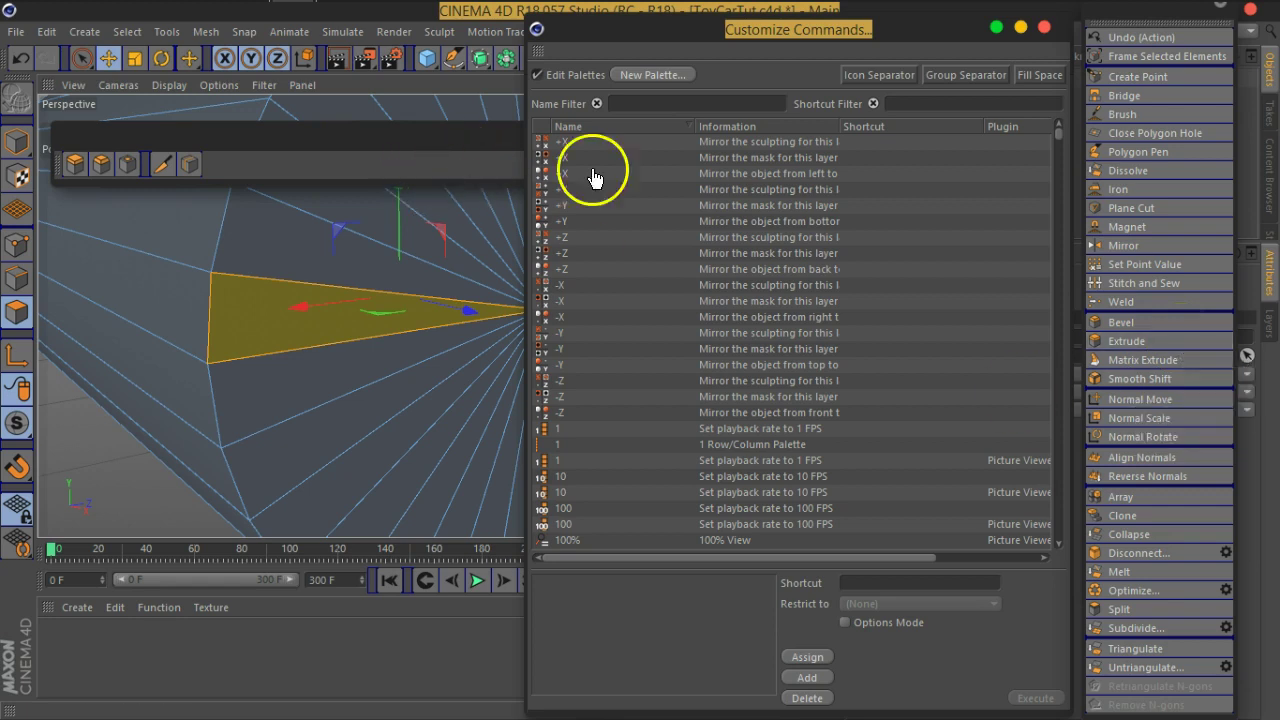
mouse_move(888, 85)
left_mouse_down()
mouse_move(960, 88)
mouse_move(210, 166)
left_mouse_up()
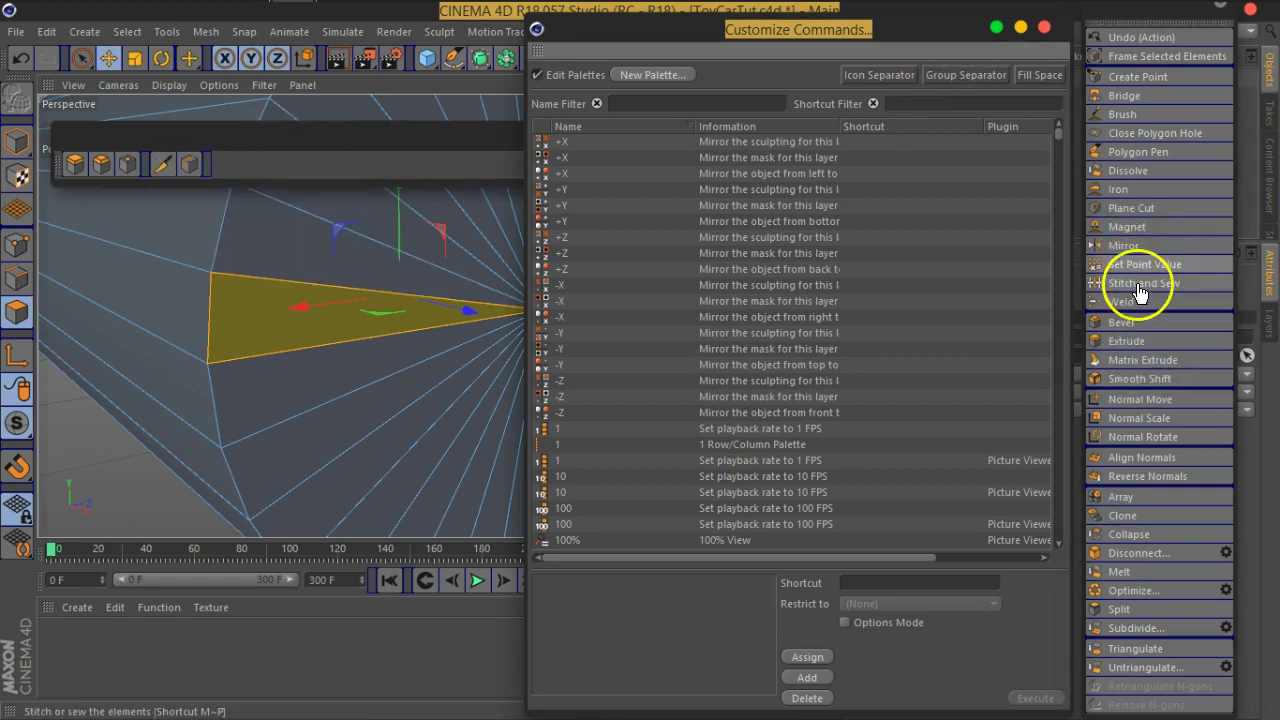
left_click_drag(1140, 284, 370, 202)
left_click_drag(215, 169, 334, 206)
mouse_move(1117, 284)
left_mouse_down()
mouse_move(265, 190)
mouse_move(236, 167)
left_mouse_up()
left_click_drag(1137, 141, 268, 165)
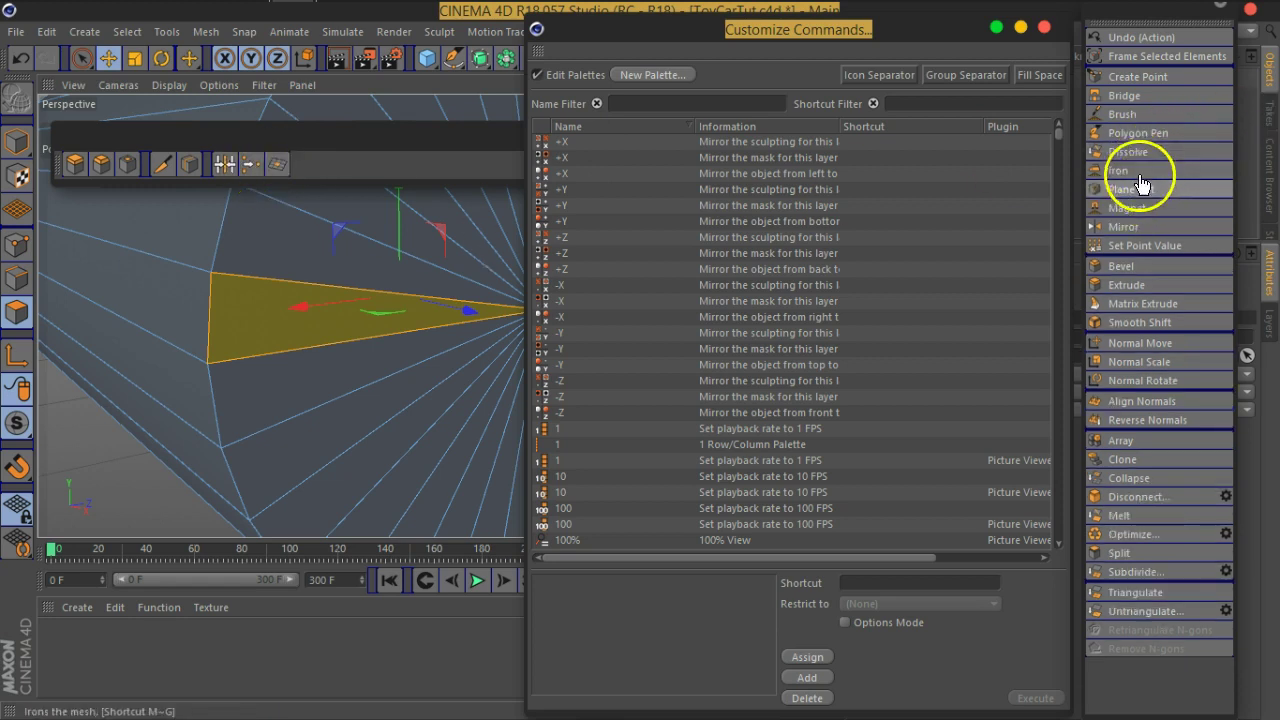
mouse_move(1135, 97)
left_mouse_down()
mouse_move(469, 130)
mouse_move(352, 174)
mouse_move(285, 161)
left_mouse_up()
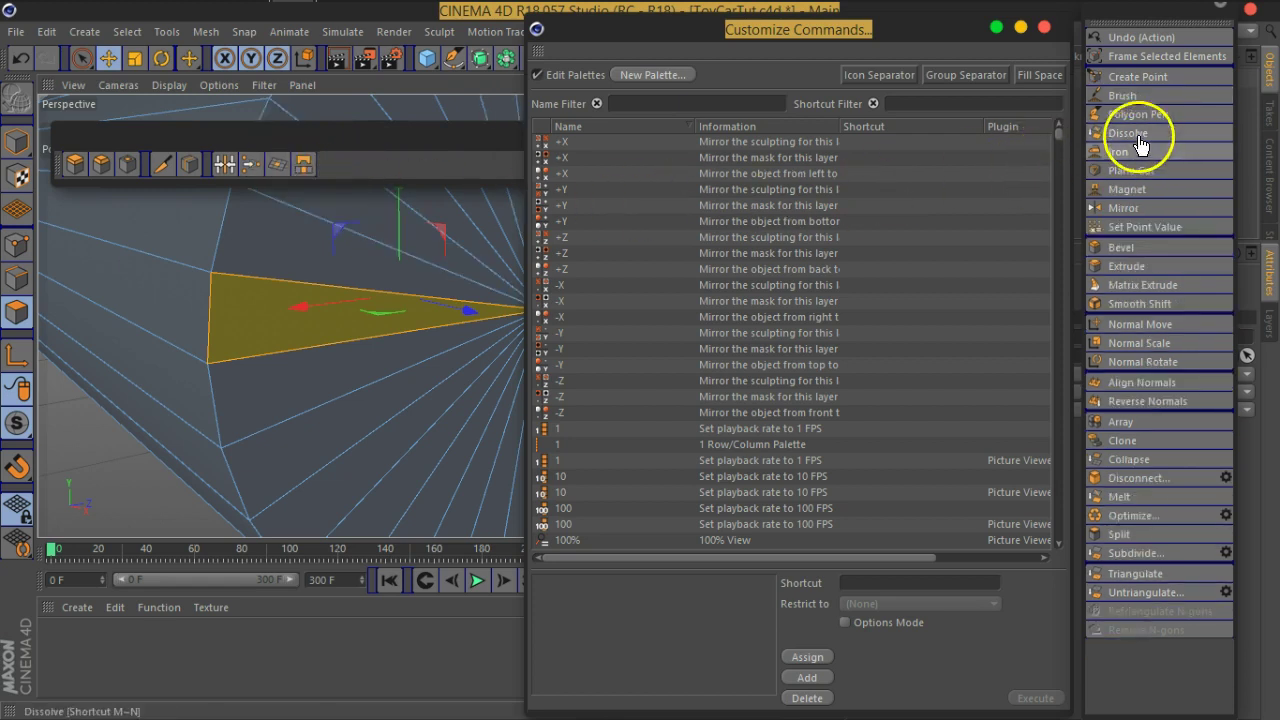
Step: Add Dissolve, a group separator, Align Normals and Reverse Normals to the palette
left_click_drag(1140, 133, 887, 178)
left_click_drag(303, 165, 315, 160)
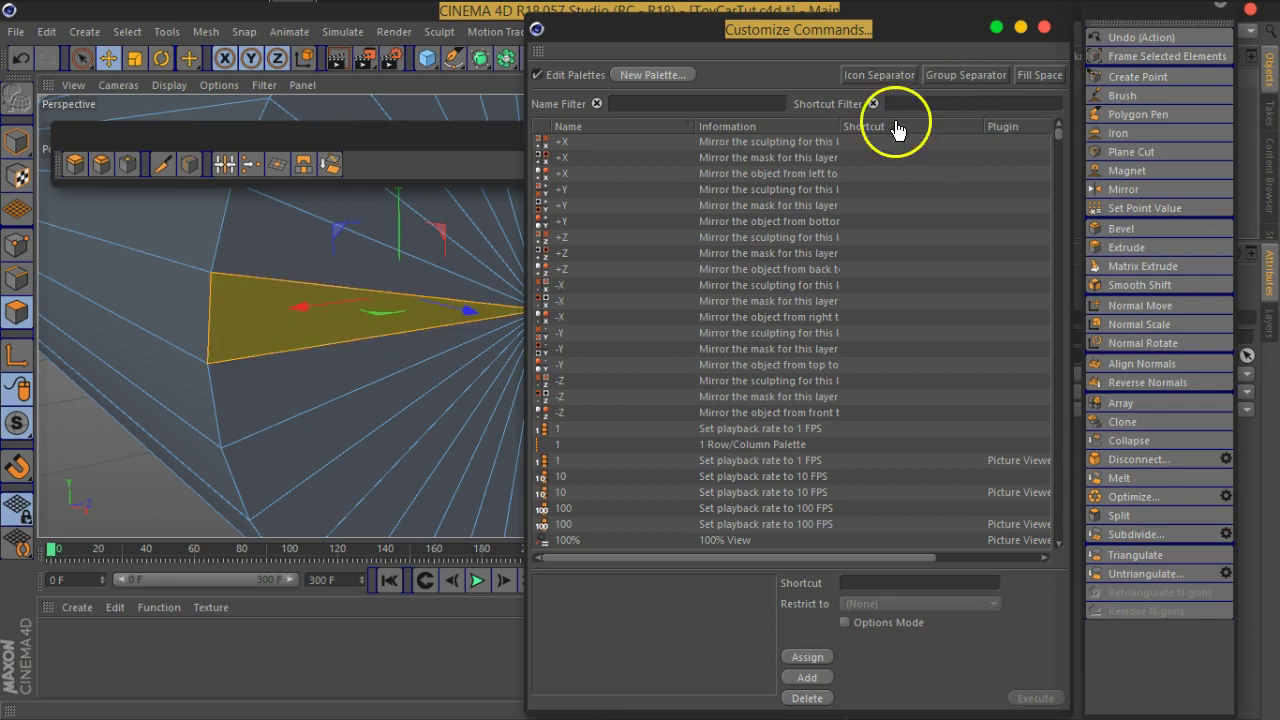
left_click_drag(955, 75, 315, 210)
left_click_drag(336, 164, 337, 164)
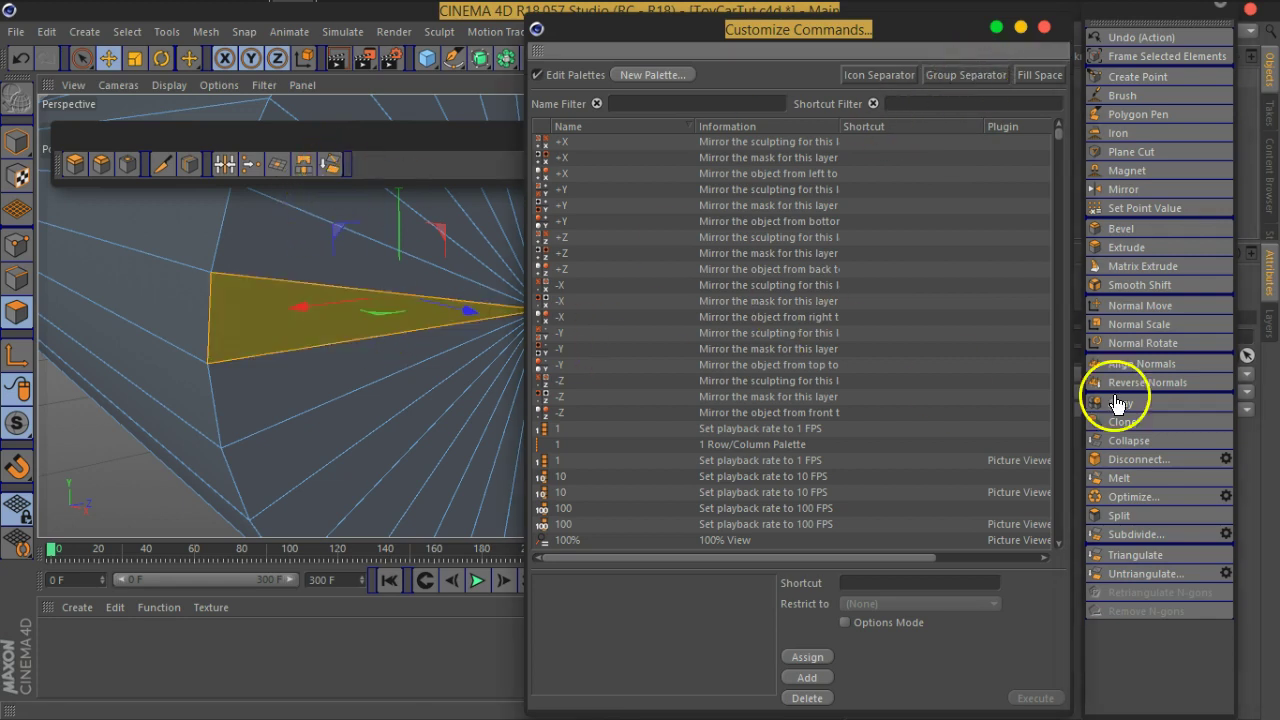
left_click_drag(1138, 388, 1130, 375)
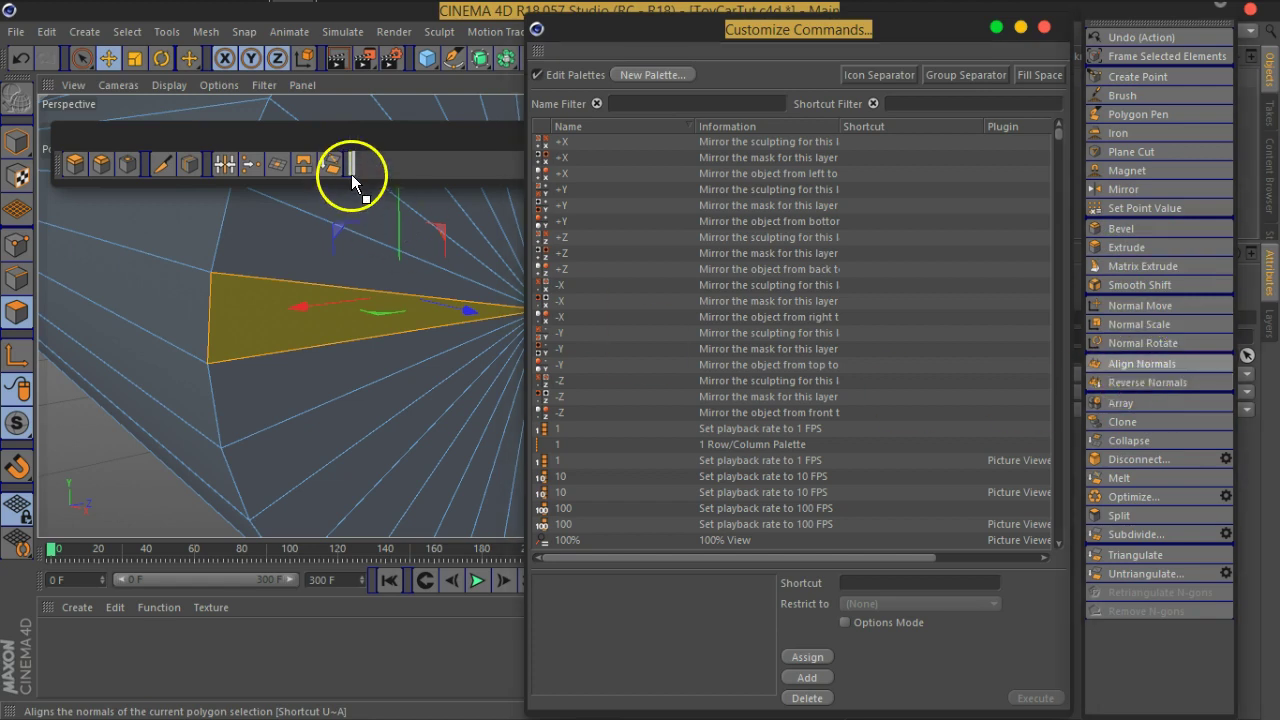
left_click_drag(350, 189, 351, 174)
left_click_drag(1143, 365, 1058, 361)
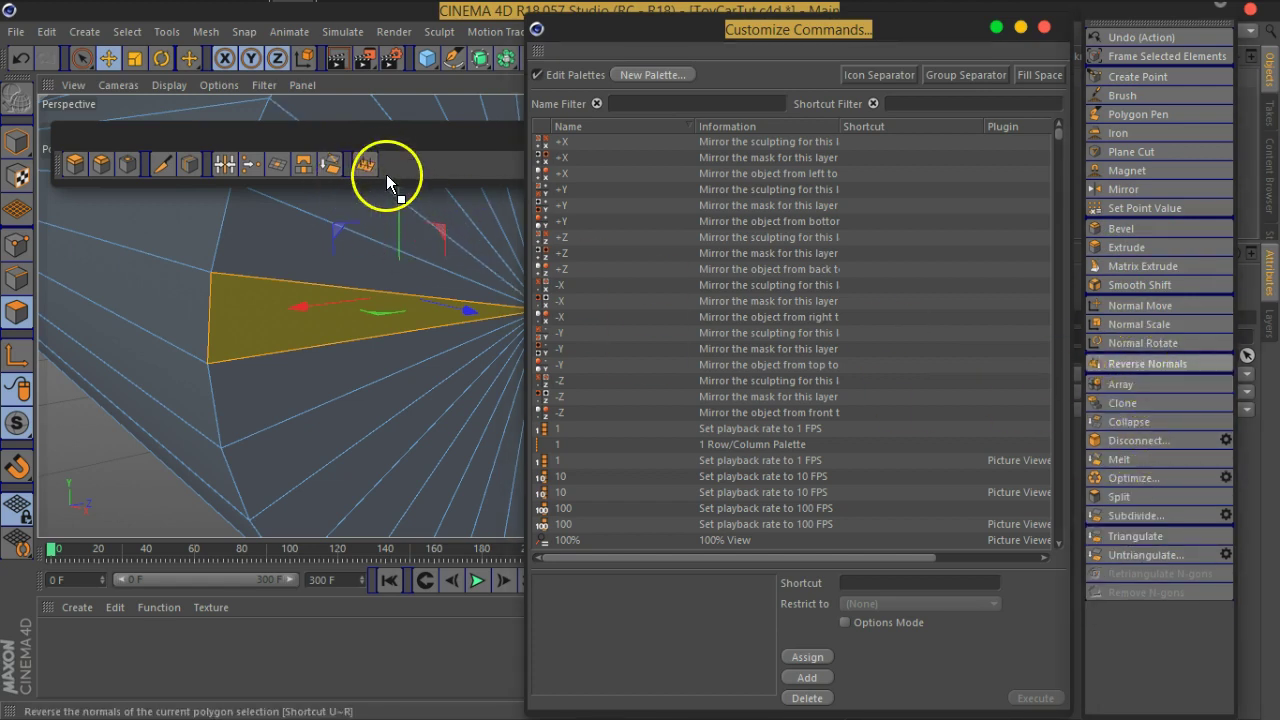
left_click_drag(386, 174, 391, 165)
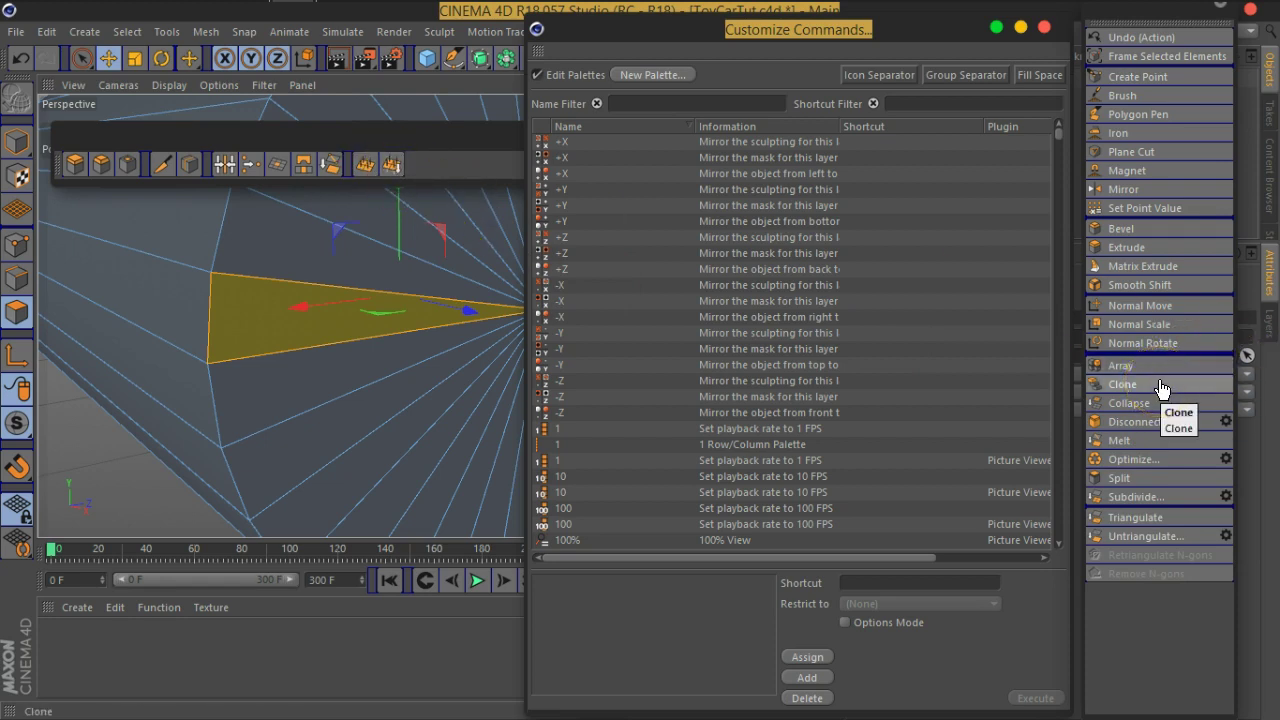
Step: Add Optimize, a separator, Split and Disconnect, then close the mesh commands list
mouse_move(1150, 459)
left_mouse_down()
mouse_move(343, 178)
mouse_move(350, 166)
left_mouse_up()
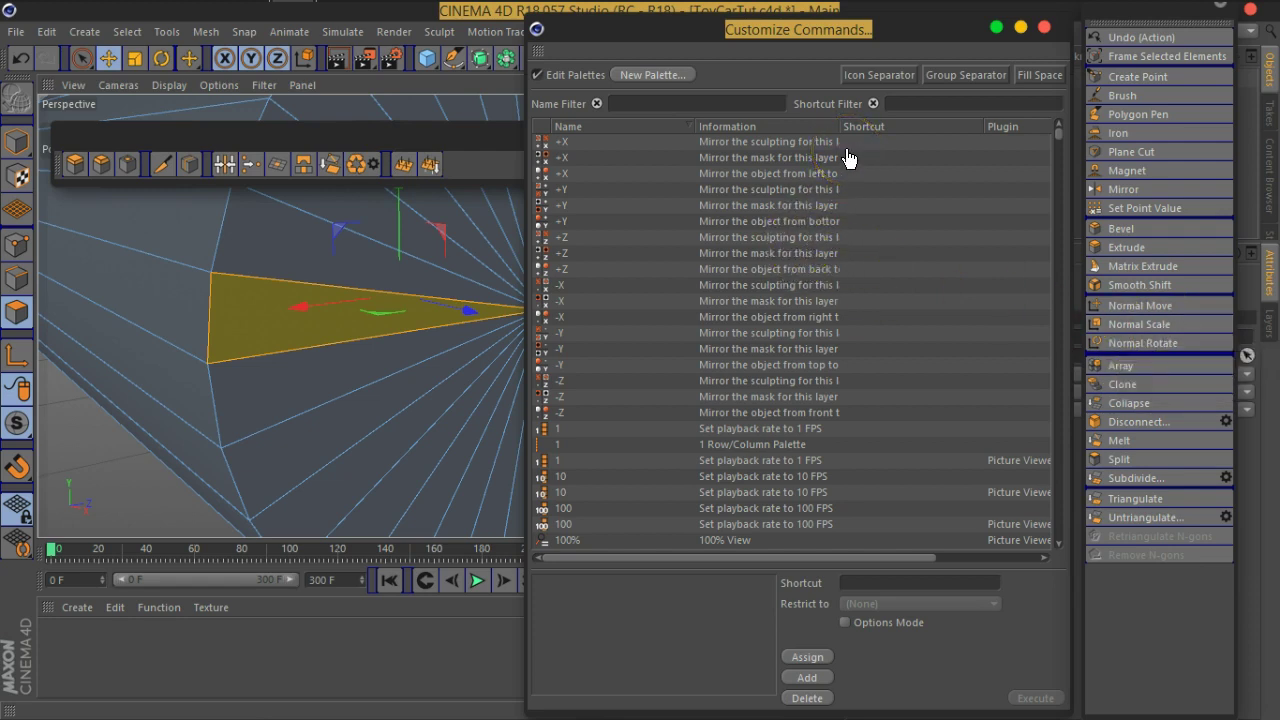
left_click_drag(965, 75, 508, 138)
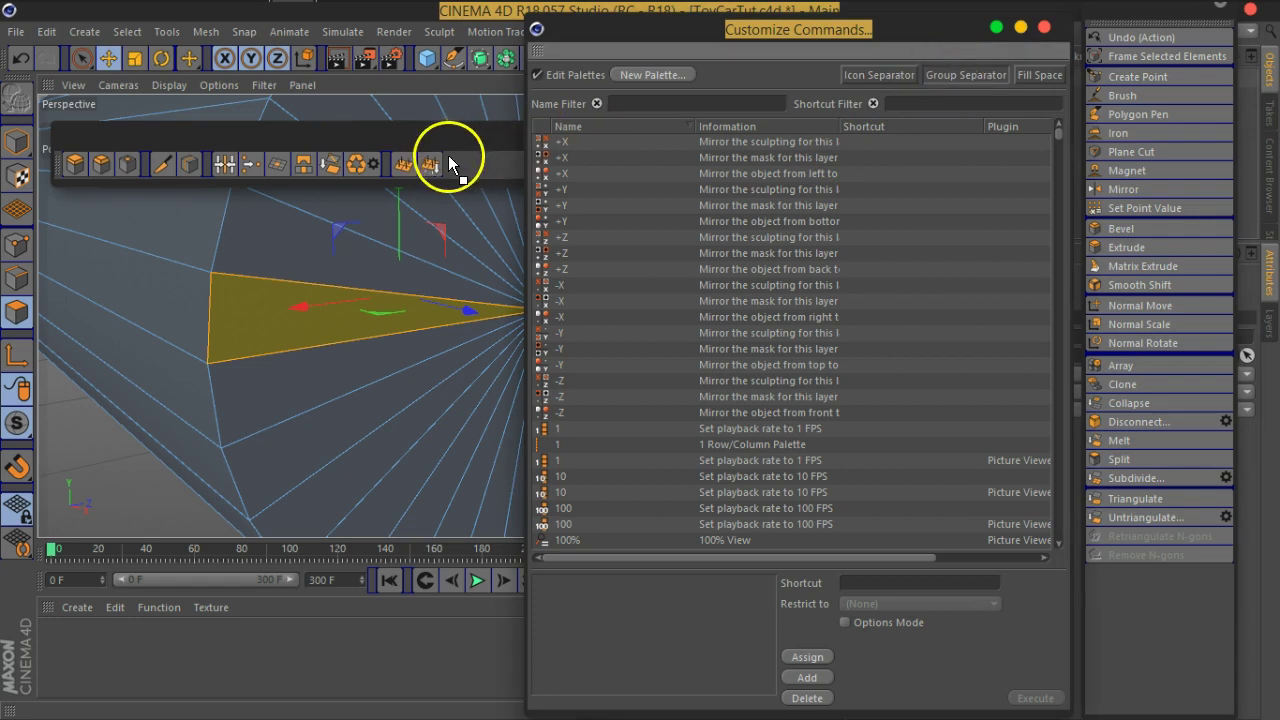
left_click_drag(1120, 459, 446, 163)
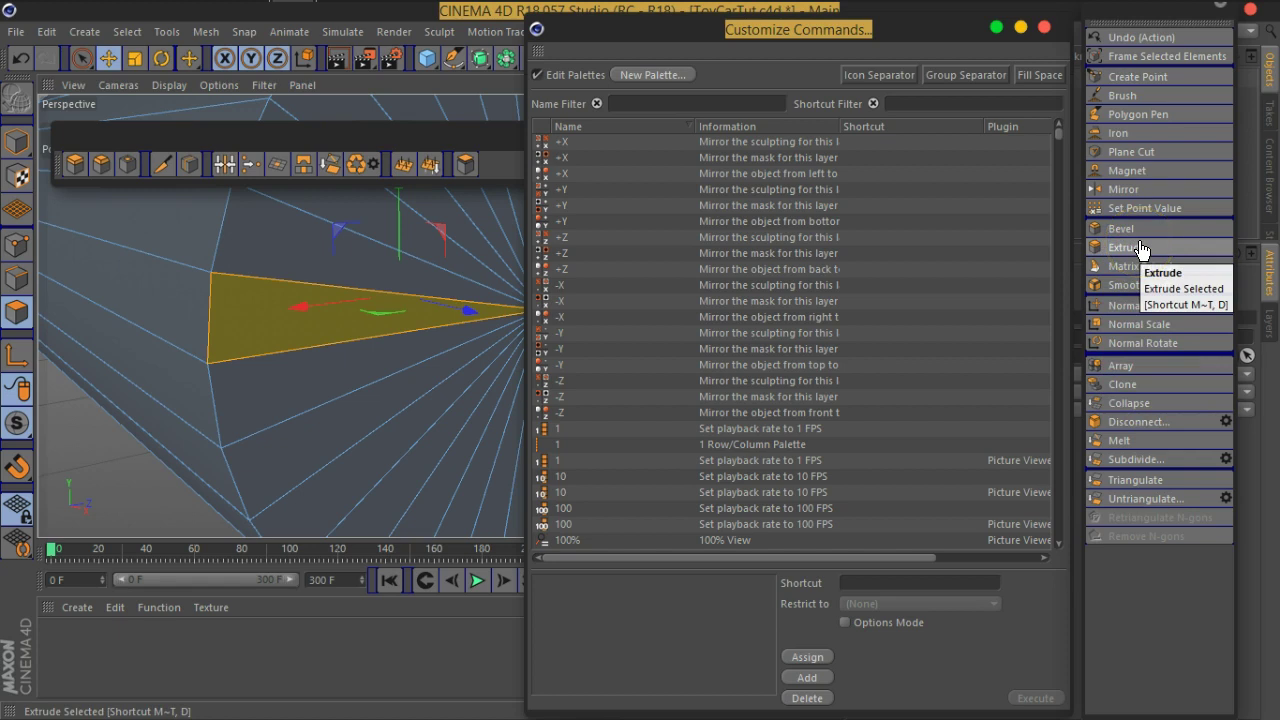
left_click_drag(1145, 421, 640, 253)
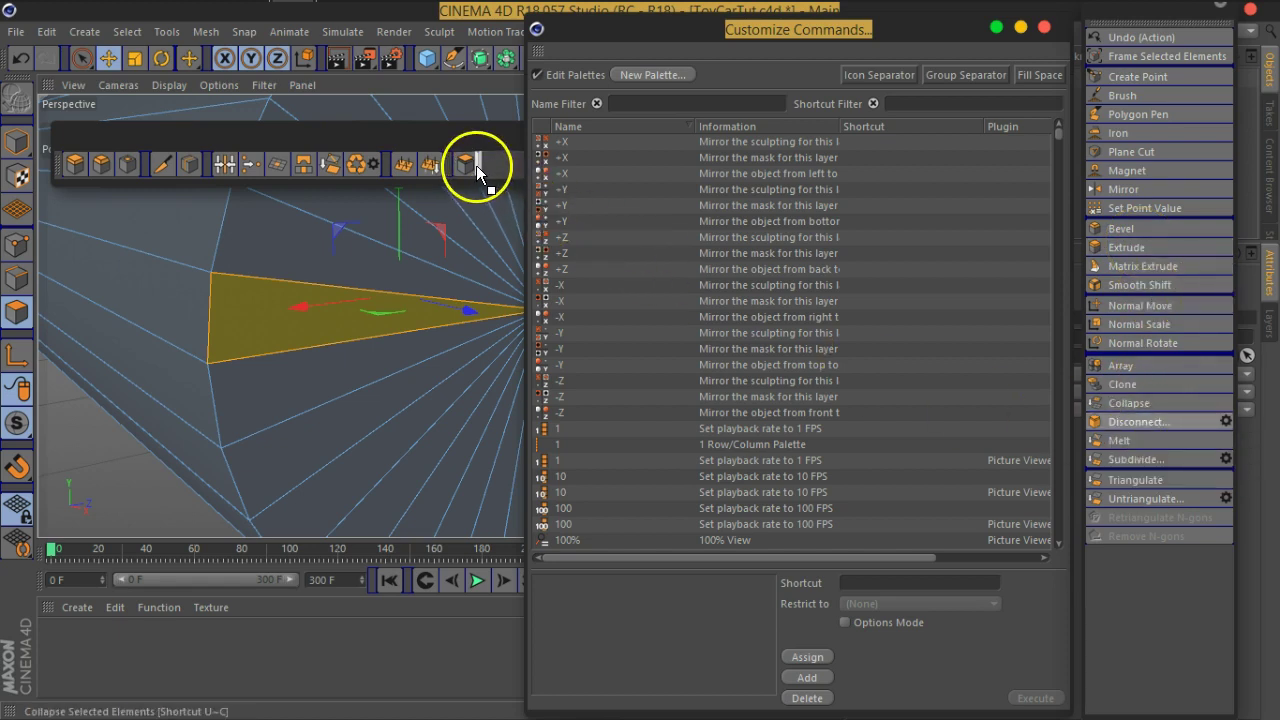
left_click_drag(484, 171, 478, 166)
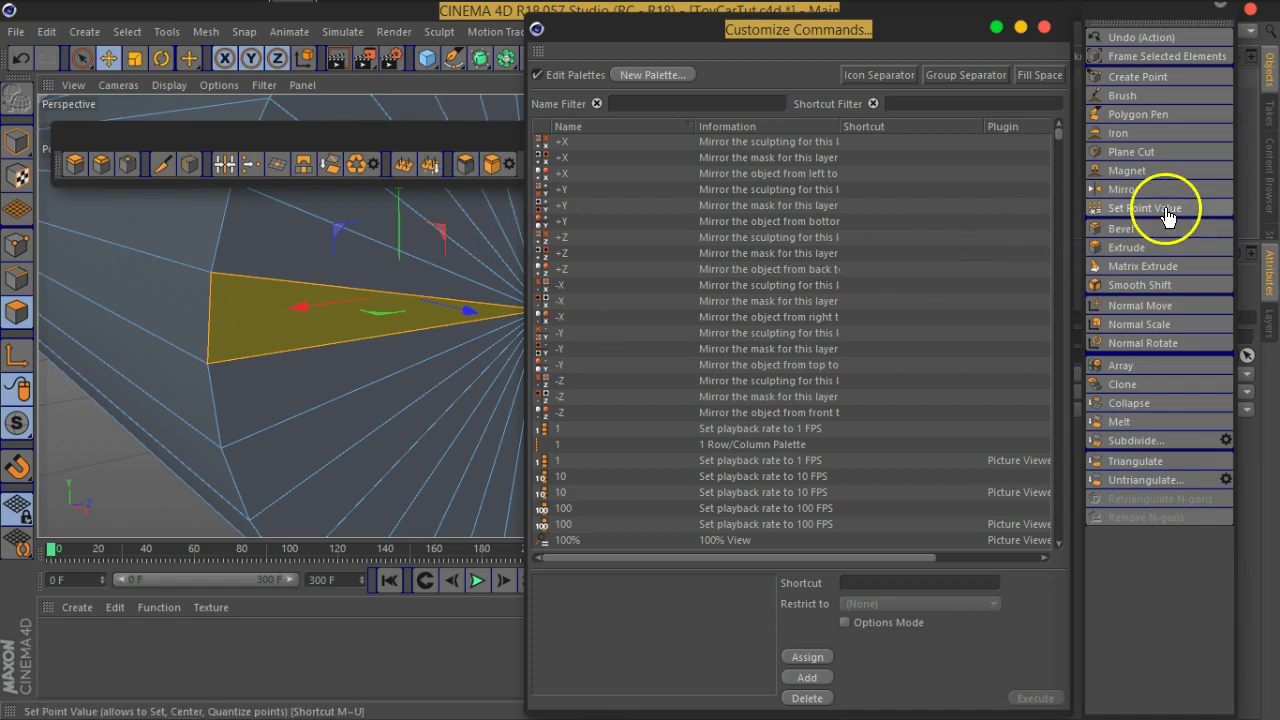
left_click_drag(1163, 190, 472, 148)
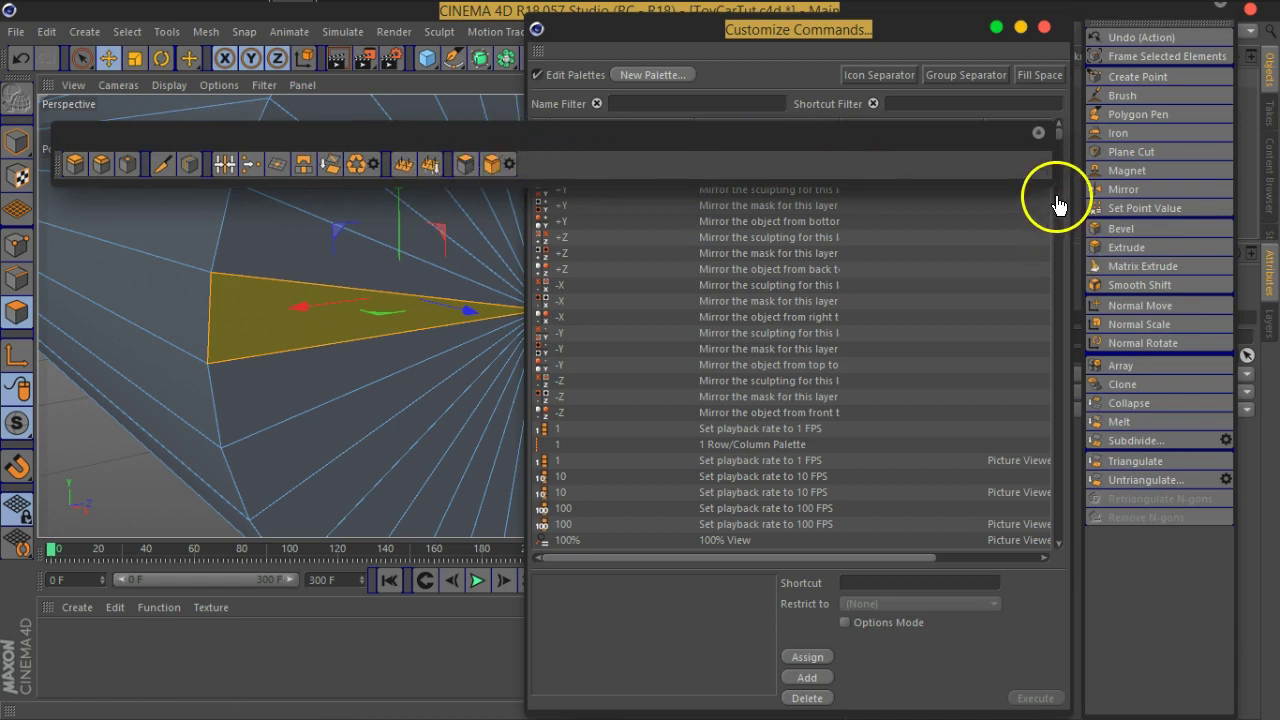
left_click(1224, 10)
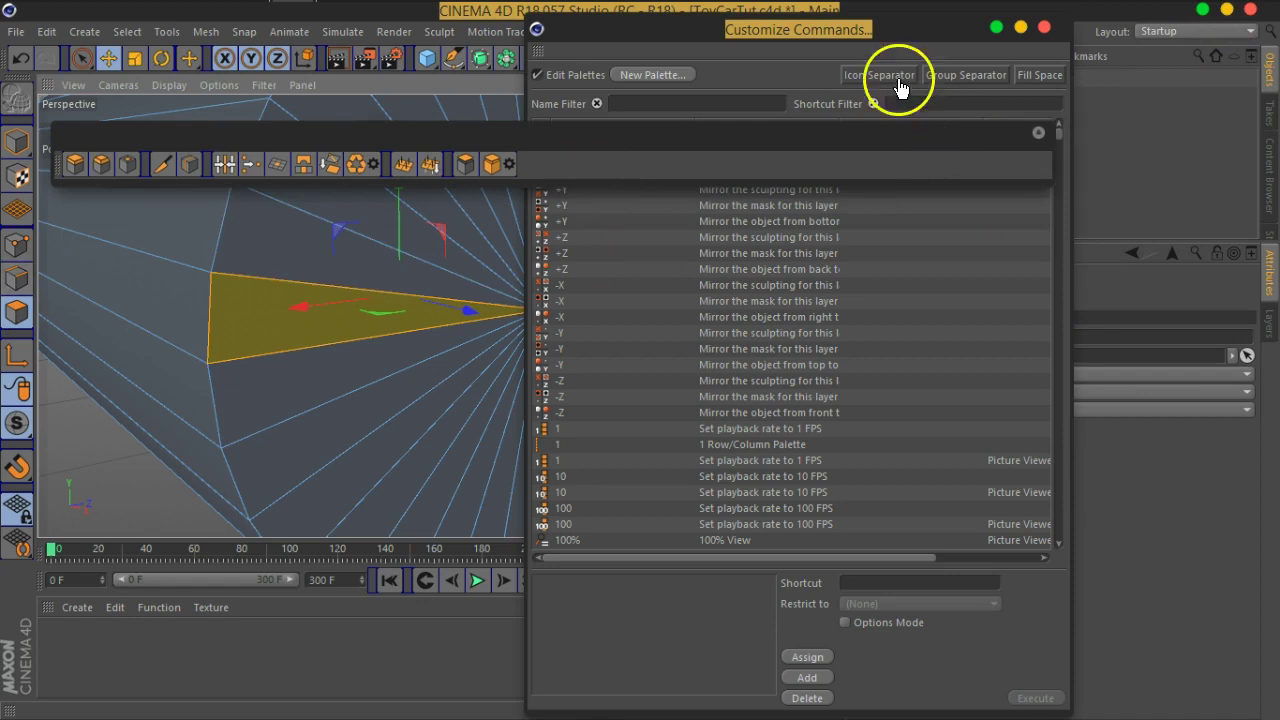
Step: Select a cylinder edge in Edges mode and tear its commands off to the right, editing palettes again
left_click(537, 80)
left_click(16, 278)
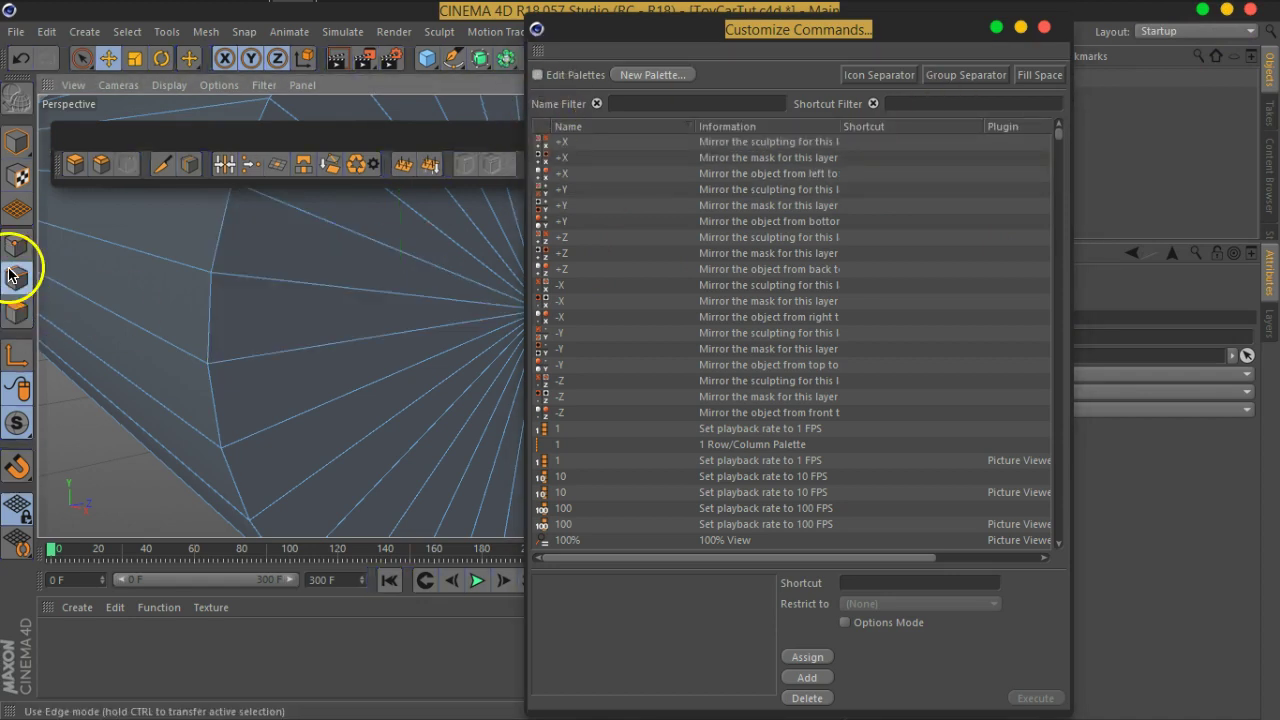
left_click(266, 288)
right_click(266, 288)
left_click_drag(323, 171, 535, 207)
left_click_drag(306, 143, 1107, 77)
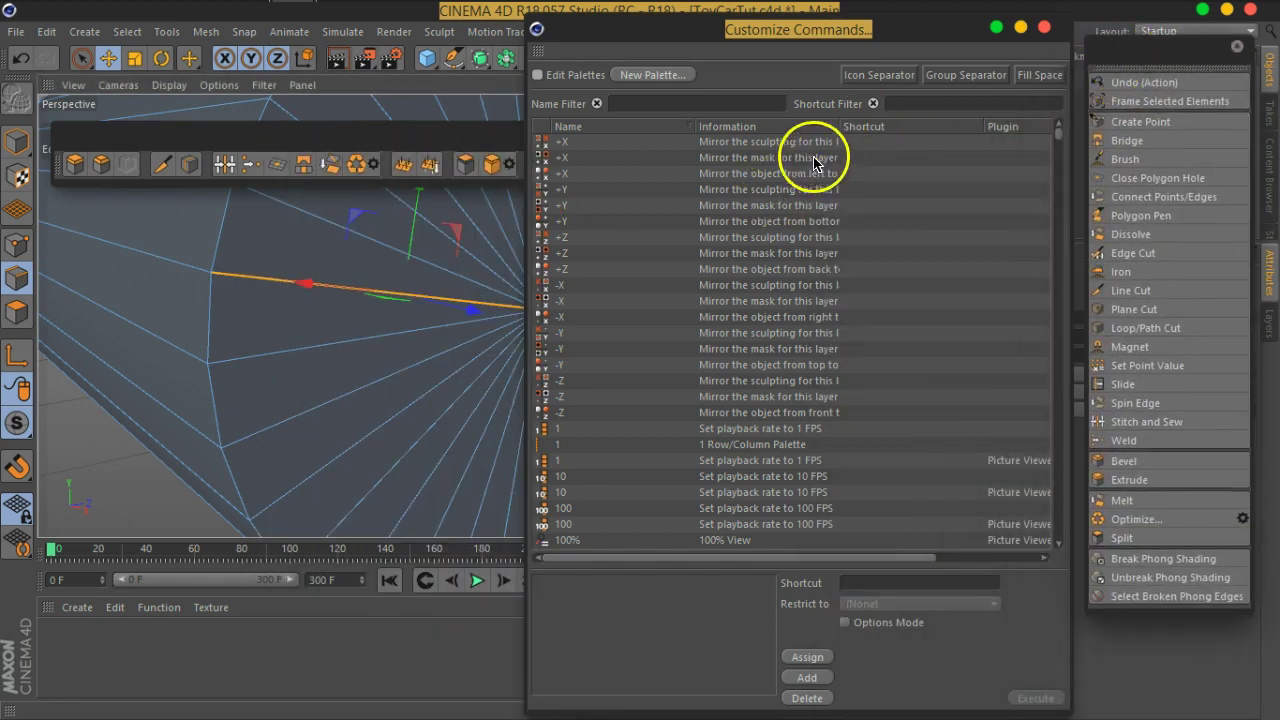
left_click(538, 74)
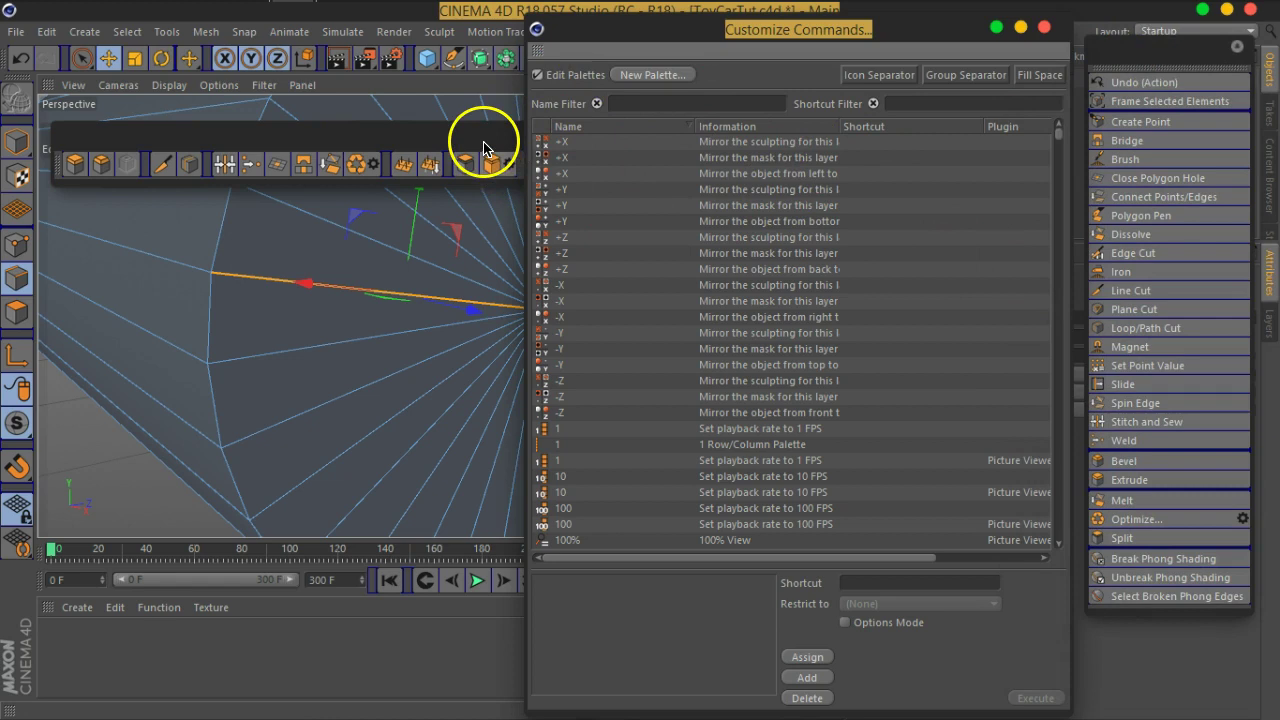
Step: Add Connect Points/Edges to the palette and close the floating edge commands list
left_click_drag(486, 143, 463, 145)
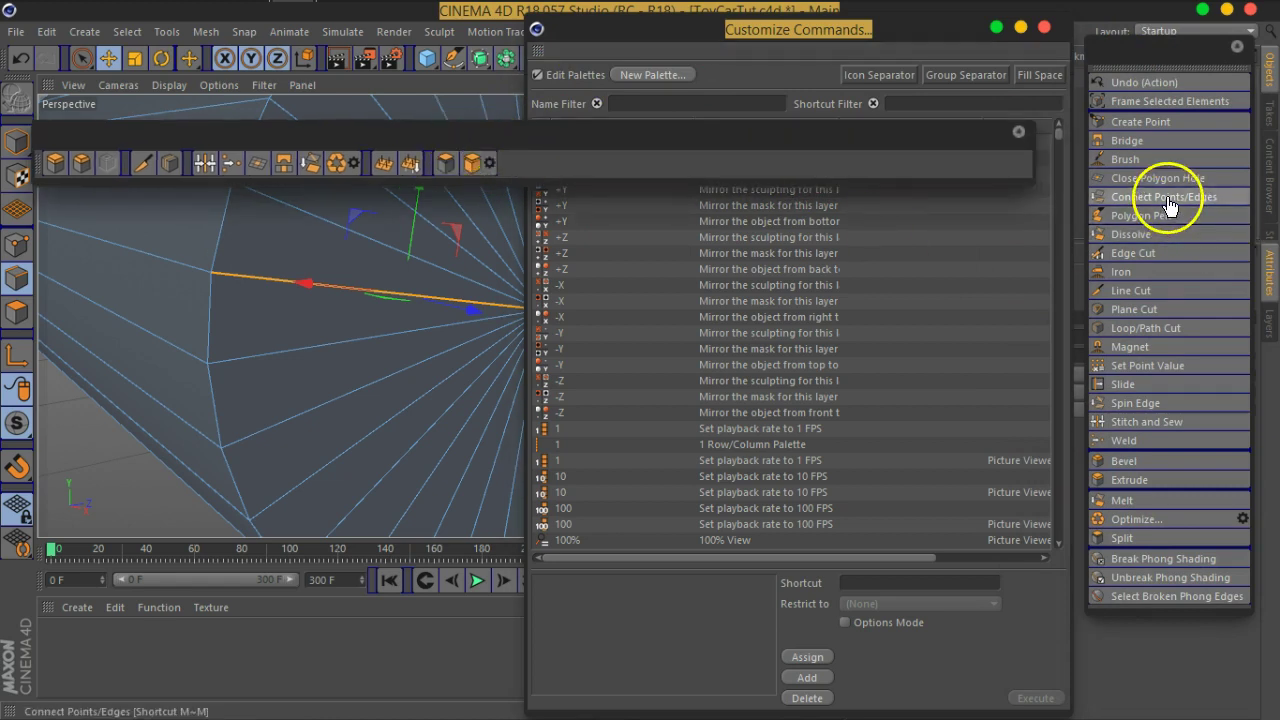
left_click_drag(1168, 204, 347, 179)
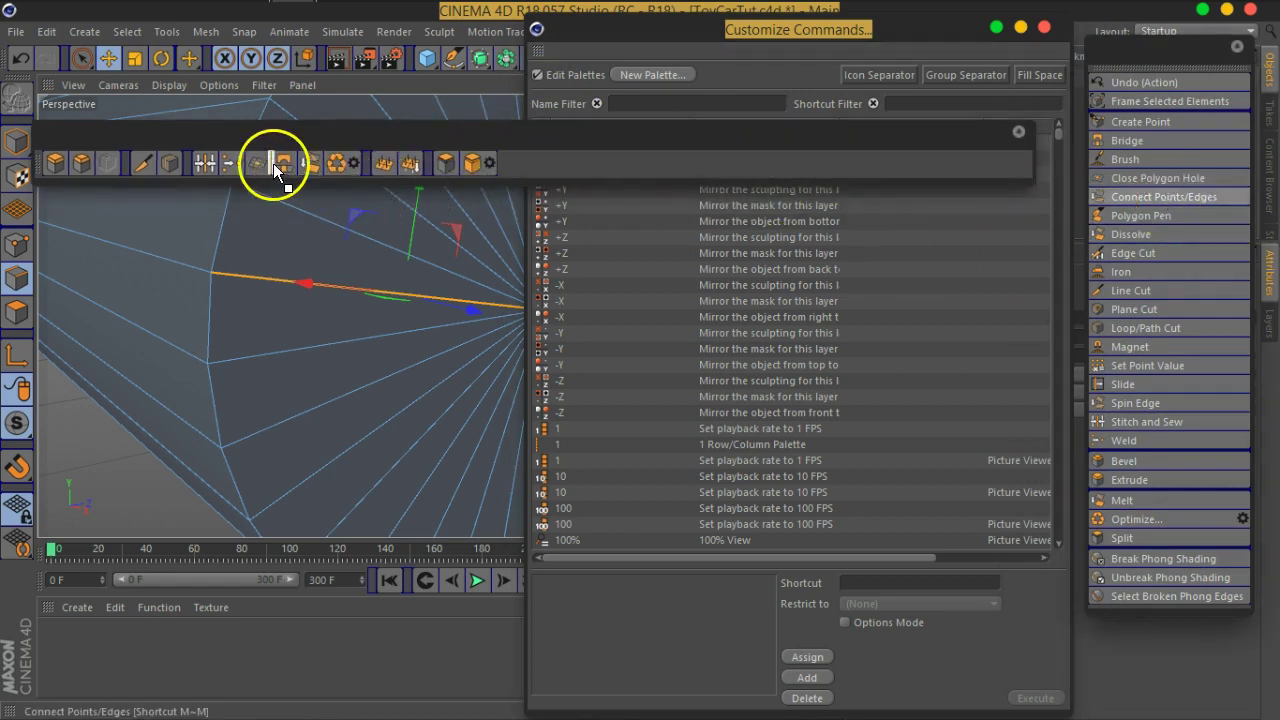
left_click_drag(198, 168, 202, 168)
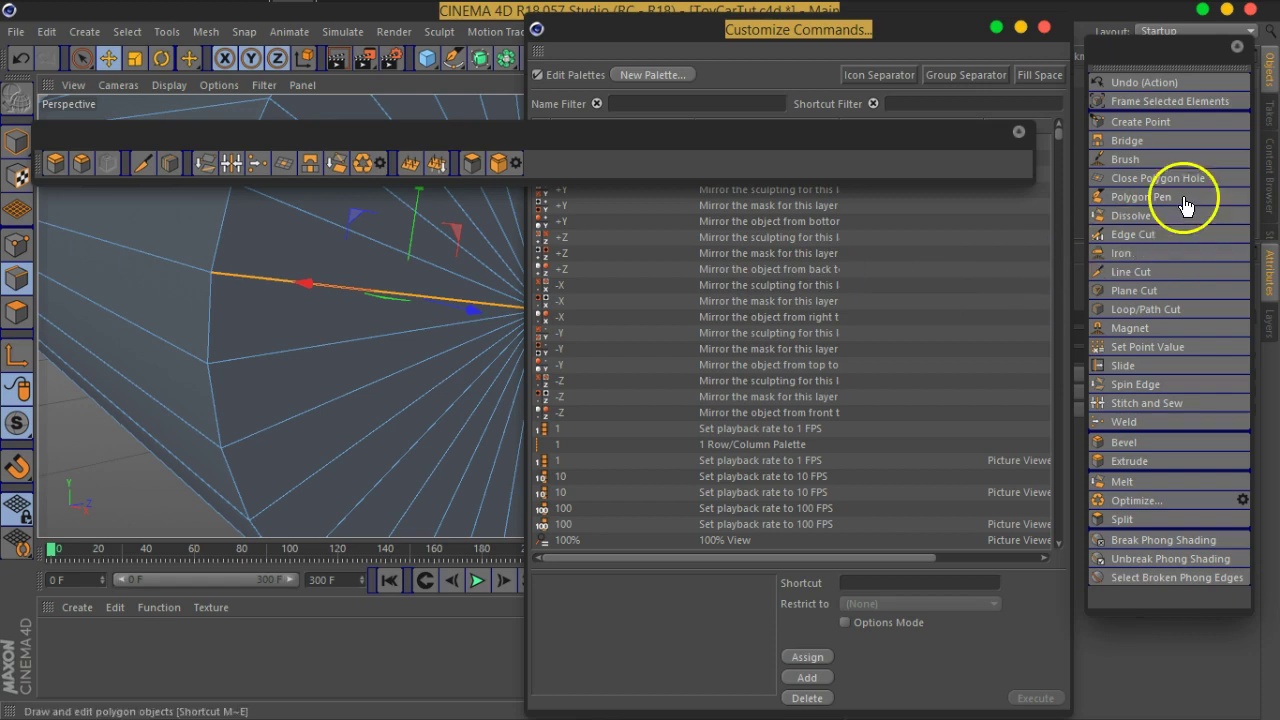
left_click(1237, 46)
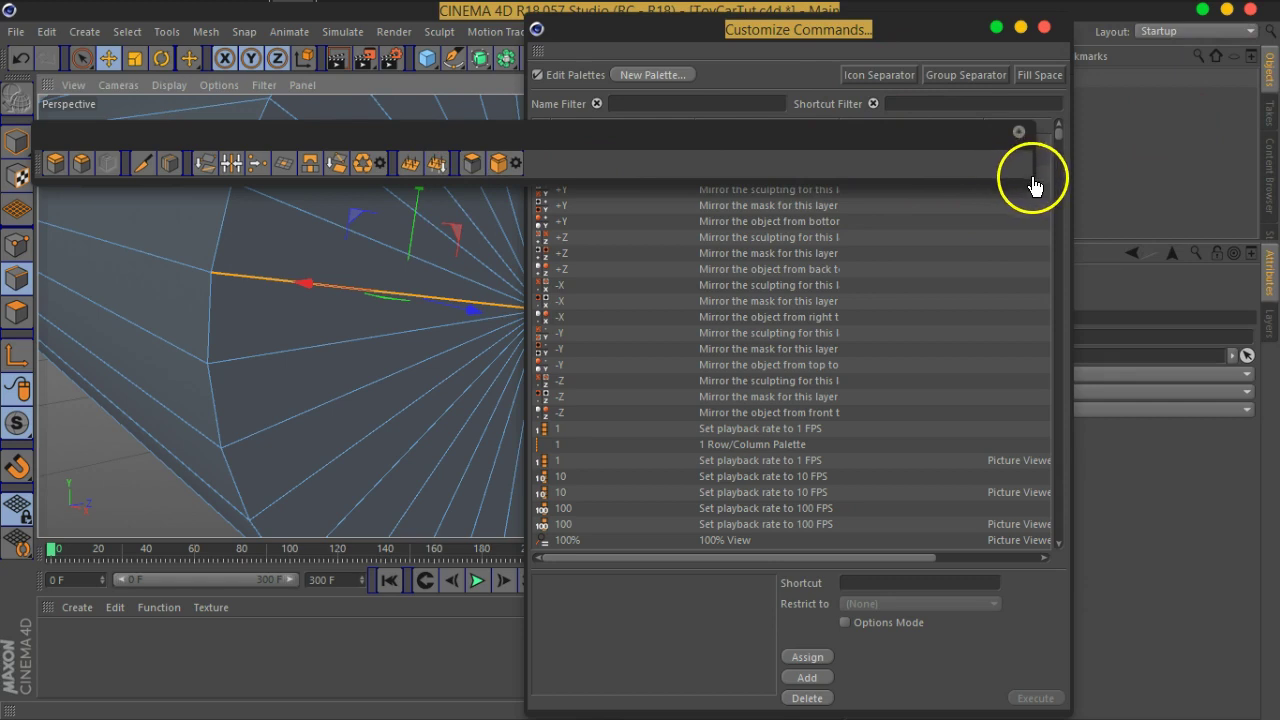
Step: Shrink the palette to its icons, dock it above the timeline, and enlarge the viewport
left_click_drag(1034, 181, 528, 178)
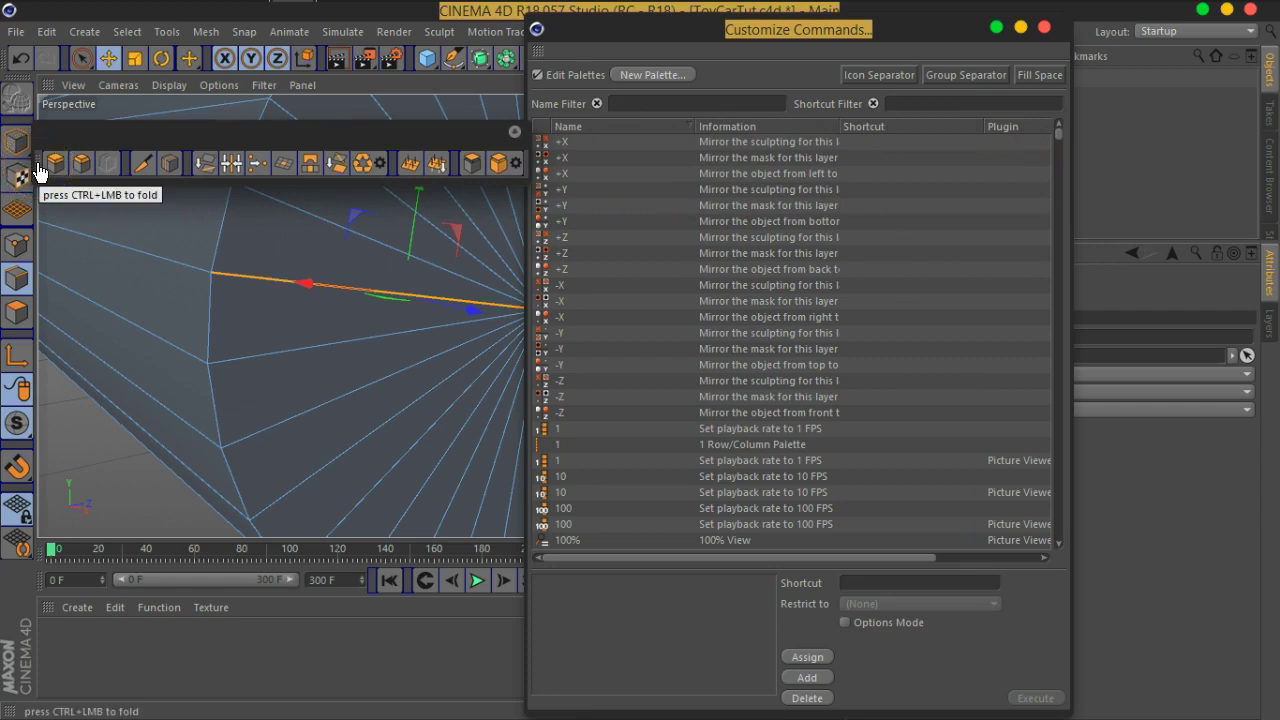
mouse_move(38, 172)
left_mouse_down()
mouse_move(60, 692)
mouse_move(48, 556)
left_mouse_up()
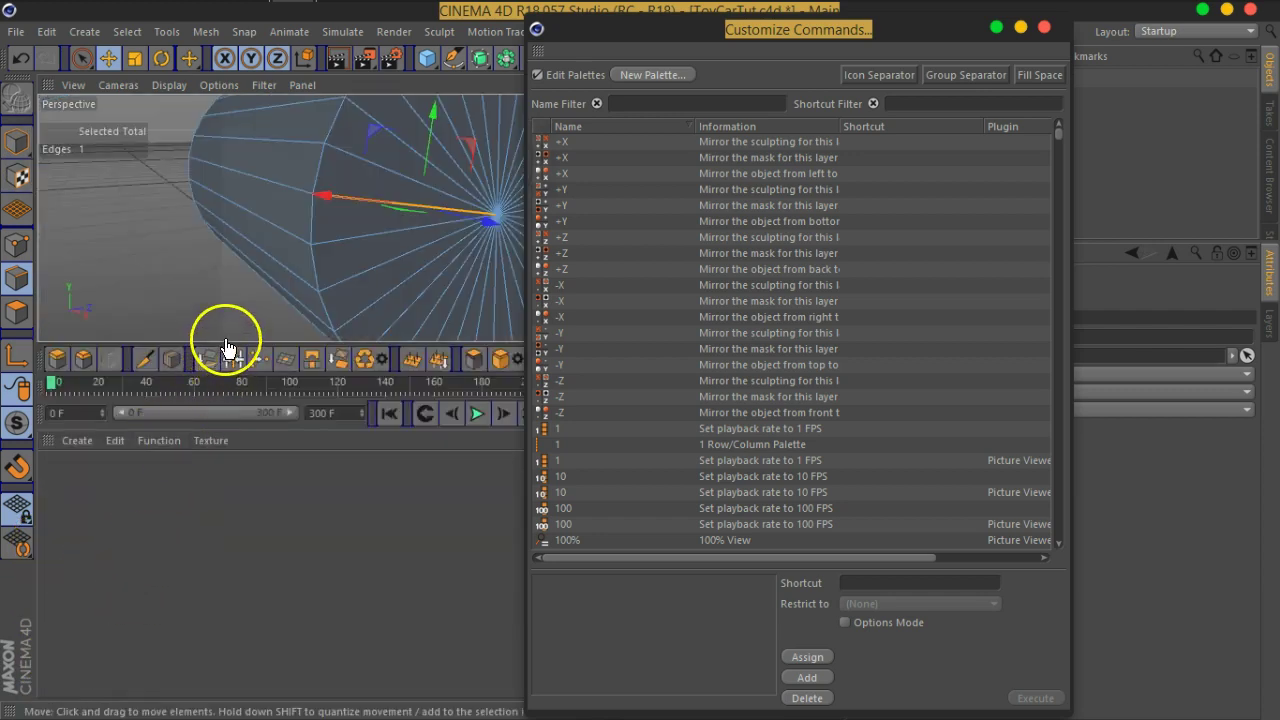
left_click(537, 74)
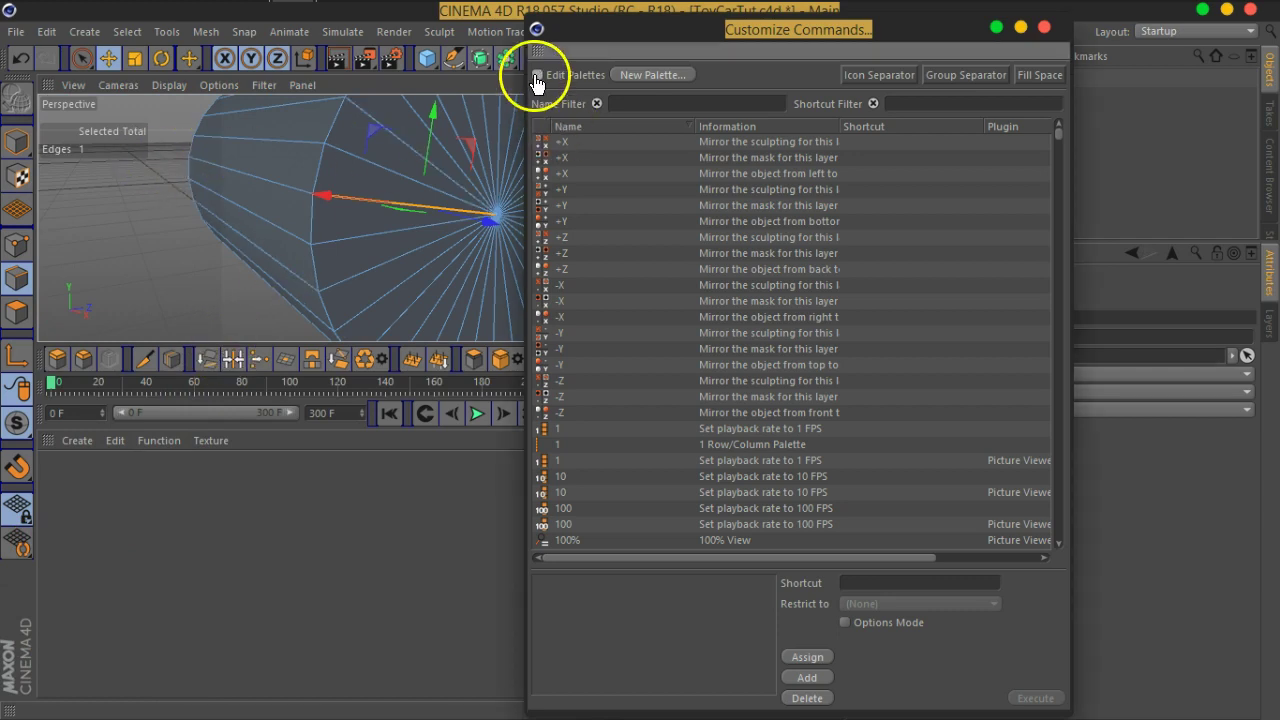
left_click_drag(270, 343, 271, 515)
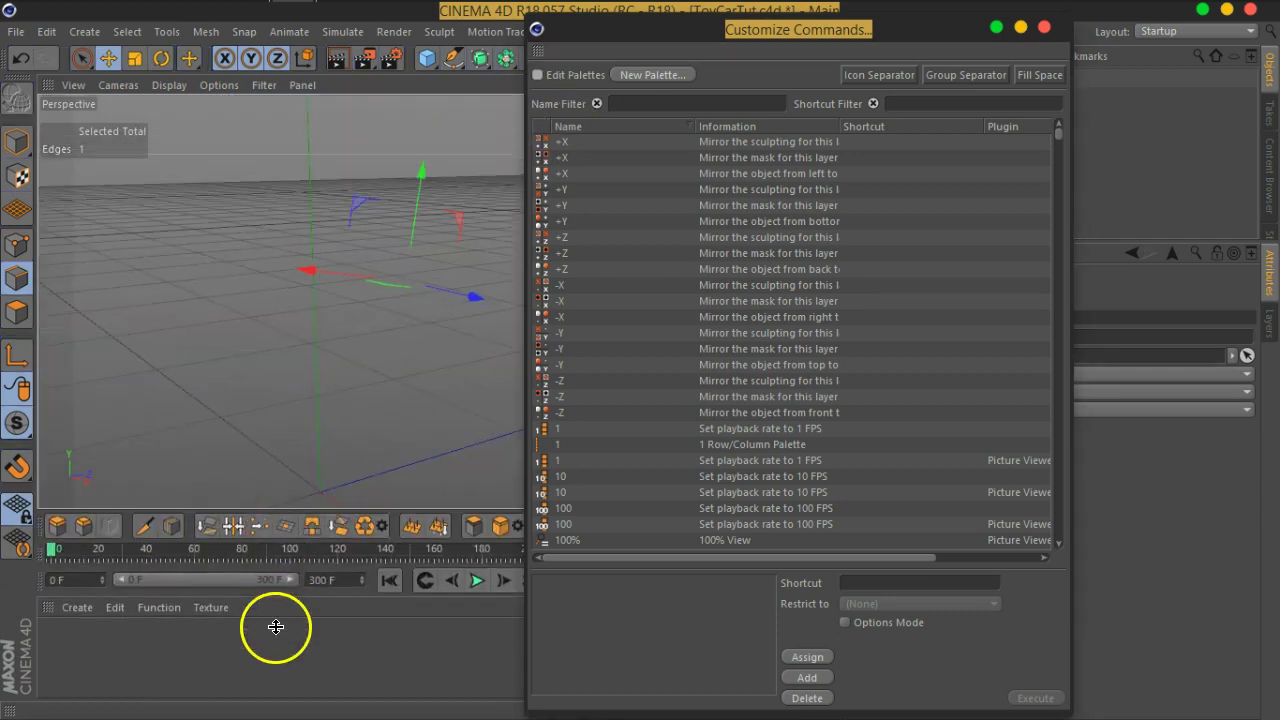
mouse_move(793, 41)
left_mouse_down()
mouse_move(998, 82)
mouse_move(901, 76)
left_mouse_up()
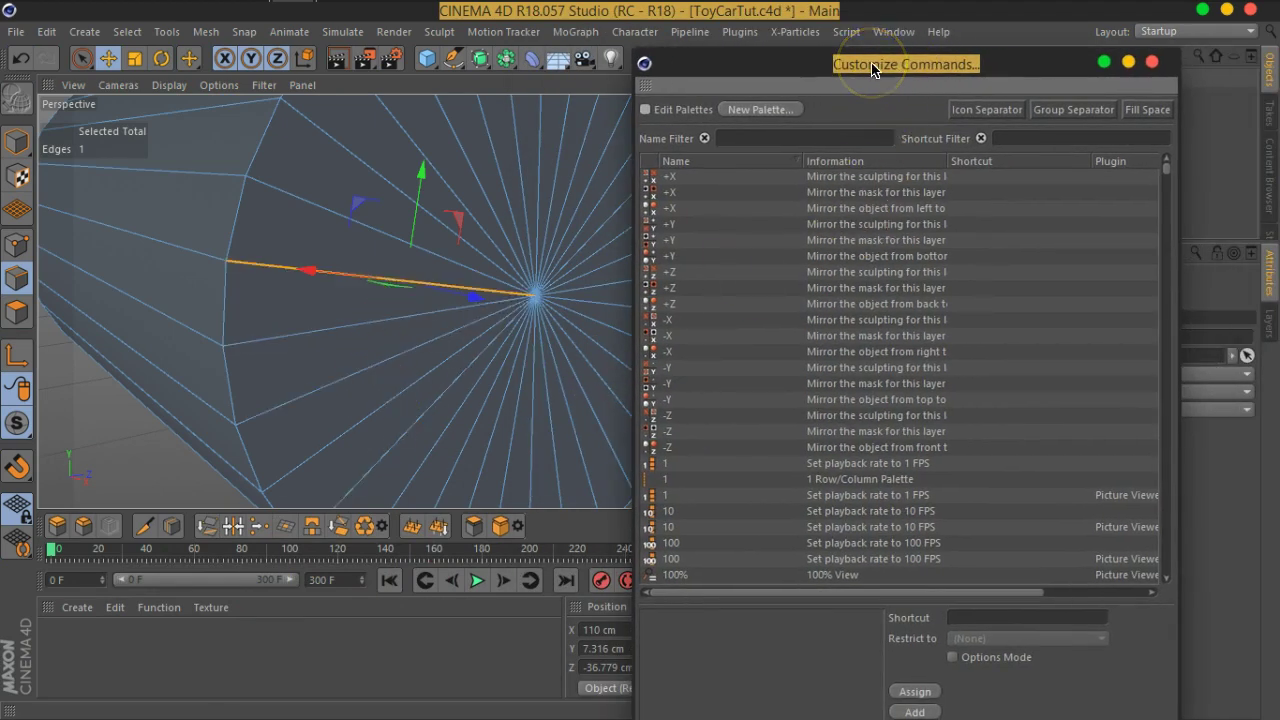
Step: Tear the Select menu off into a floating list at the right
left_click(112, 54)
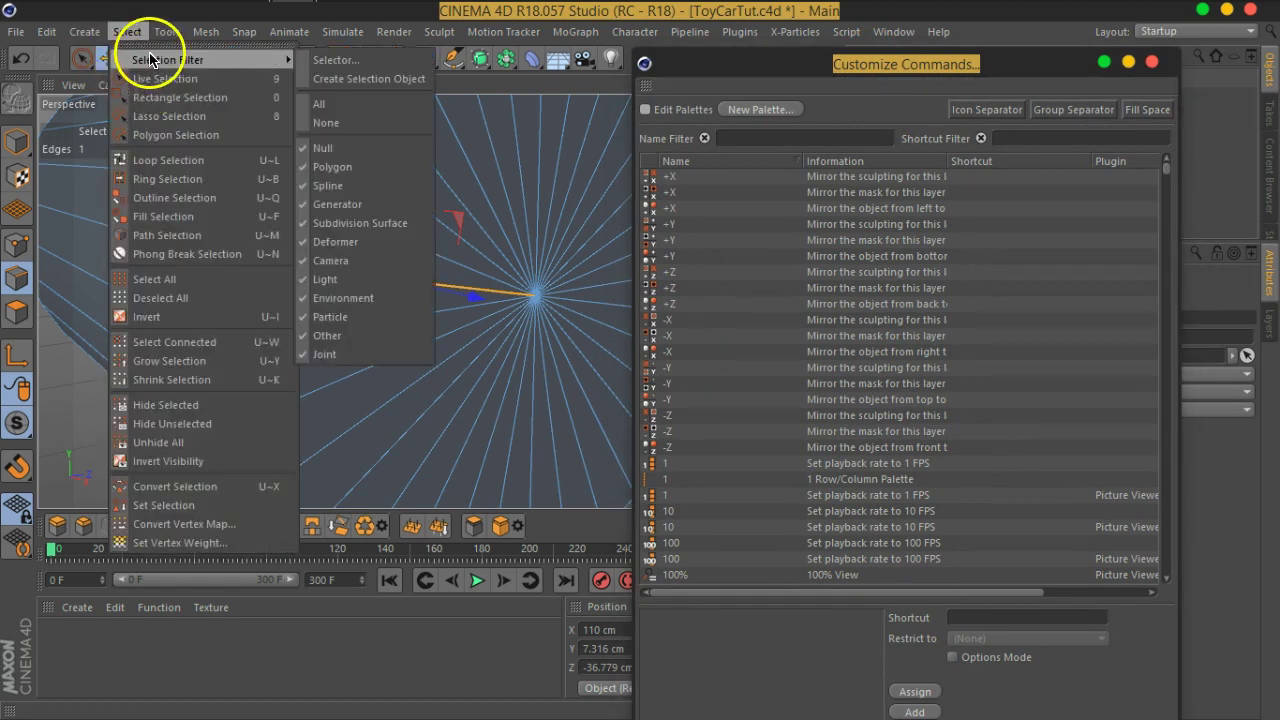
left_click_drag(157, 29, 1125, 98)
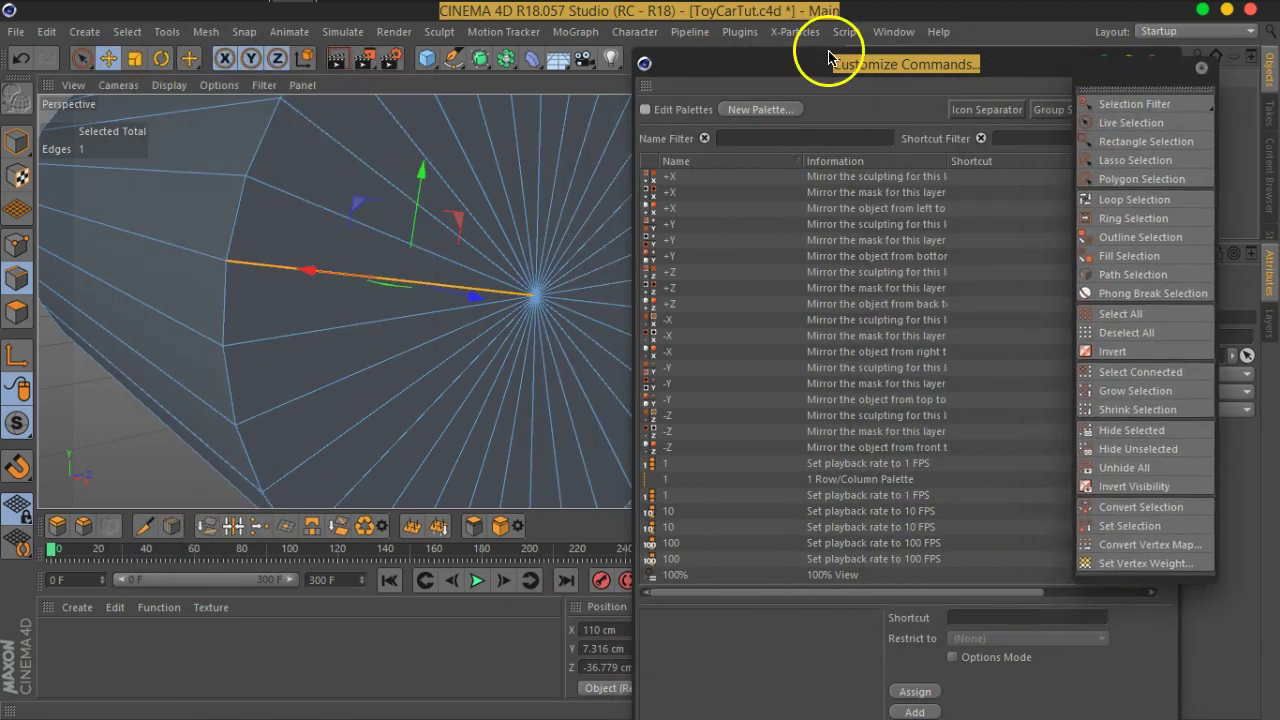
left_click_drag(848, 70, 736, 62)
Step: Create a second empty palette, make it wide and short, and turn on Edit Palettes
left_click(647, 101)
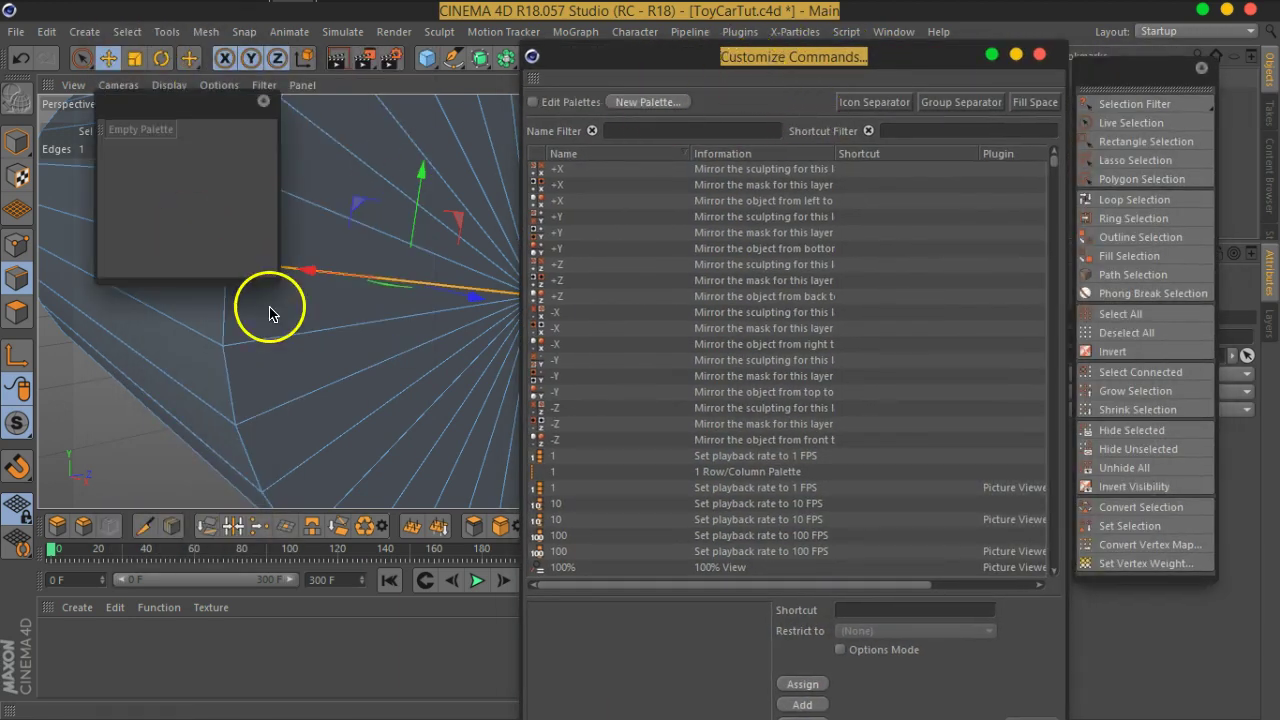
left_click_drag(276, 280, 693, 141)
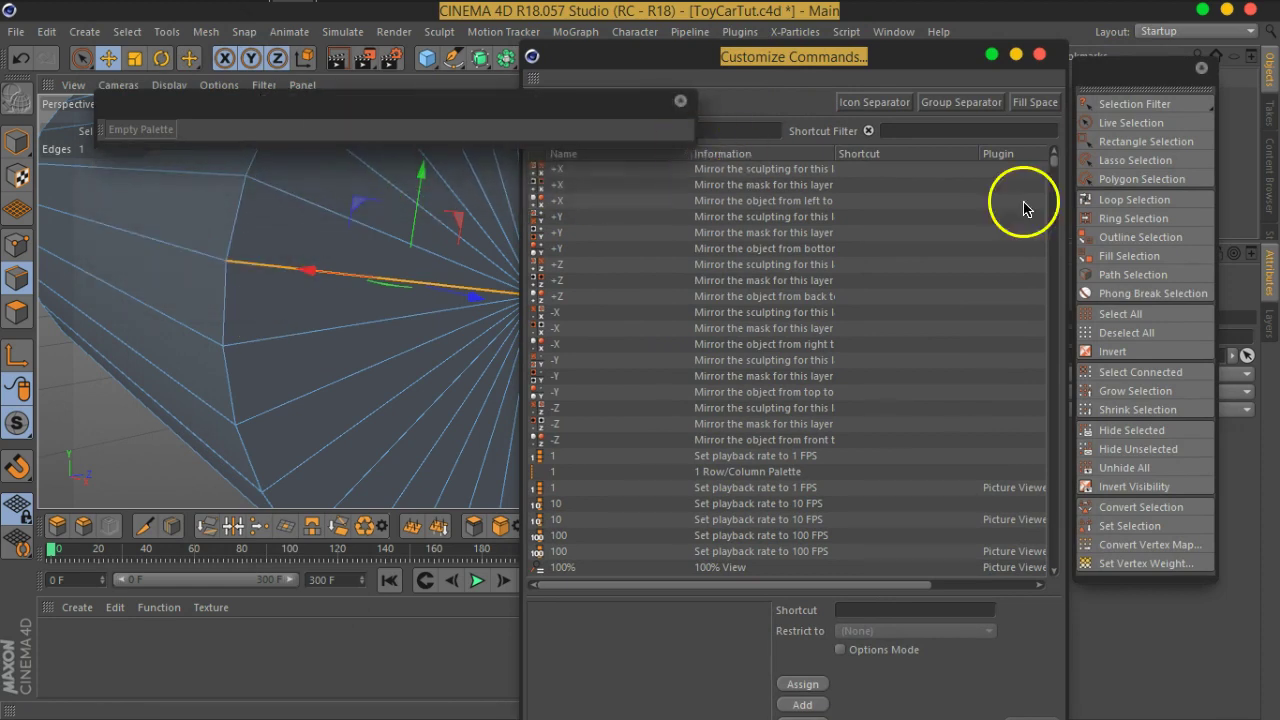
left_click(528, 100)
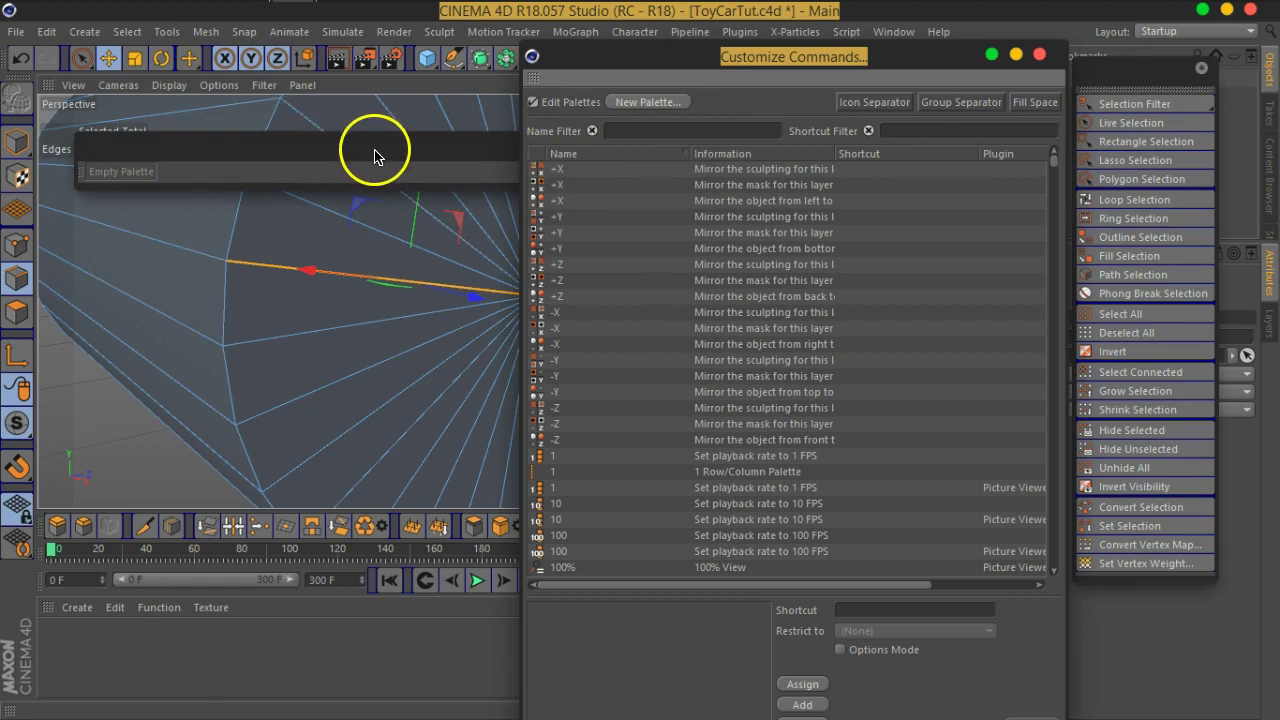
left_click_drag(1137, 200, 955, 203)
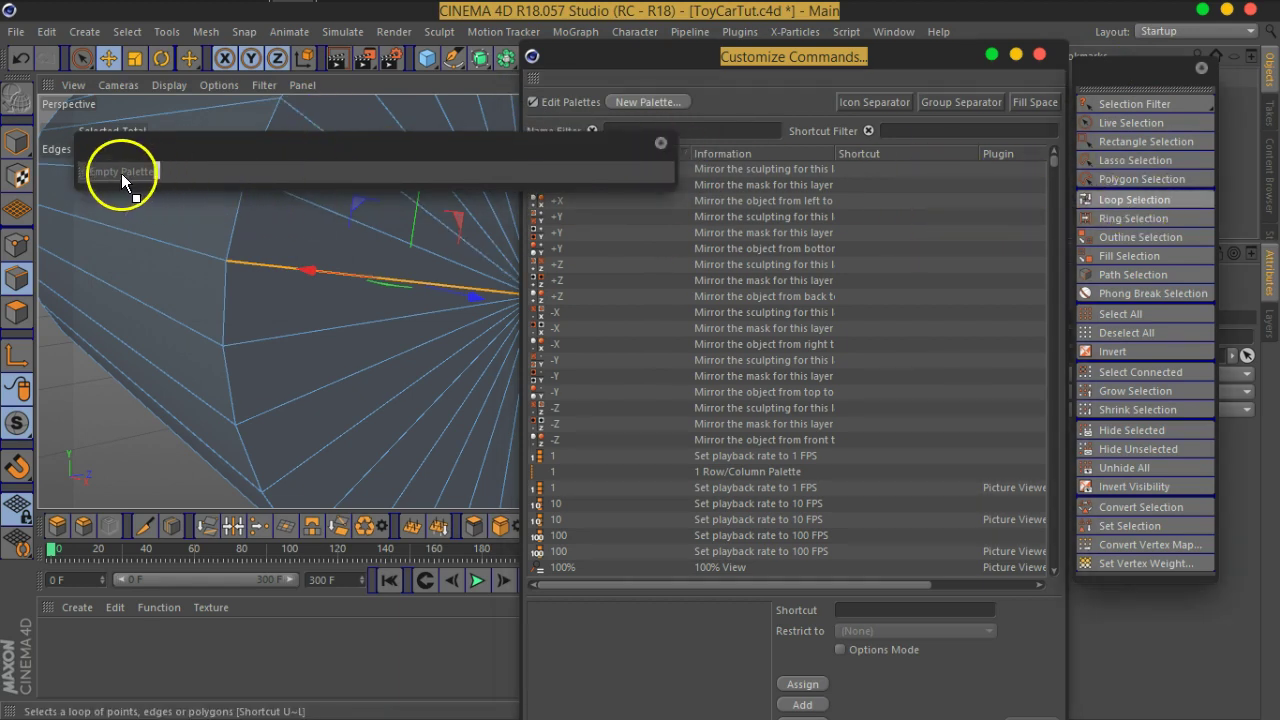
Step: Add Loop, Ring and Phong Break Selection to the palette with Medium Icons
left_click_drag(121, 173, 121, 175)
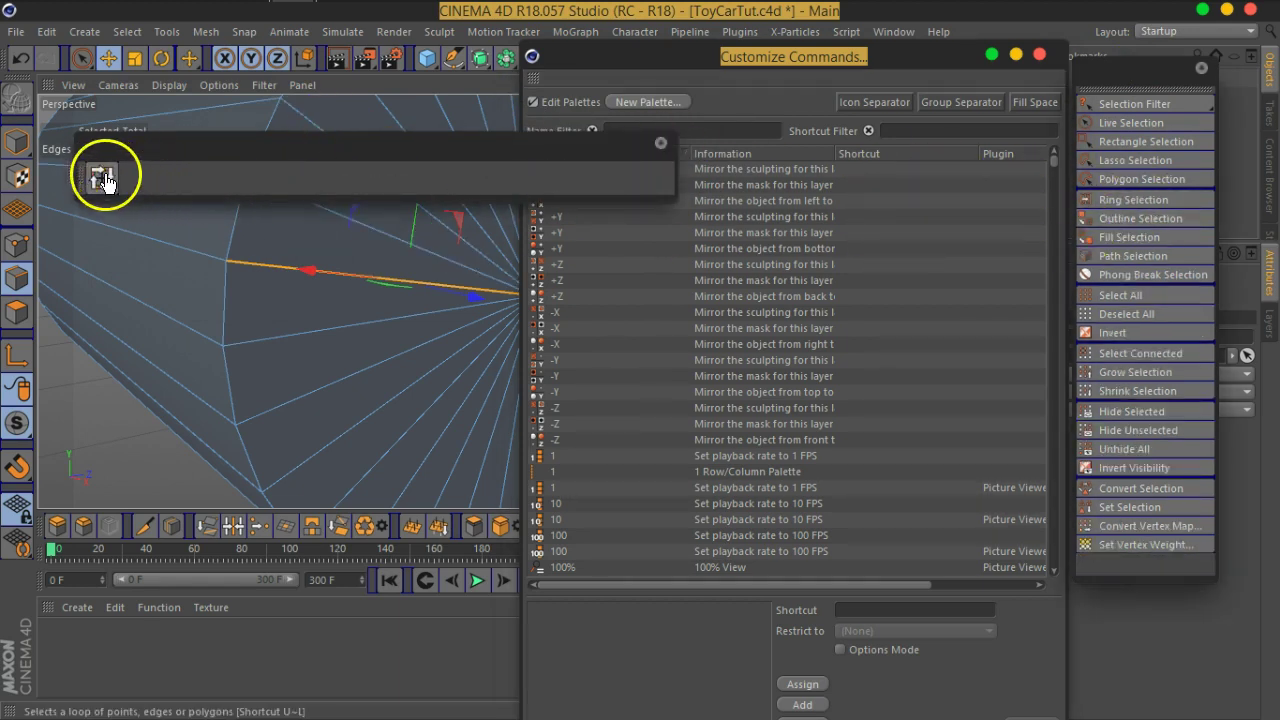
right_click(104, 178)
left_click(350, 258)
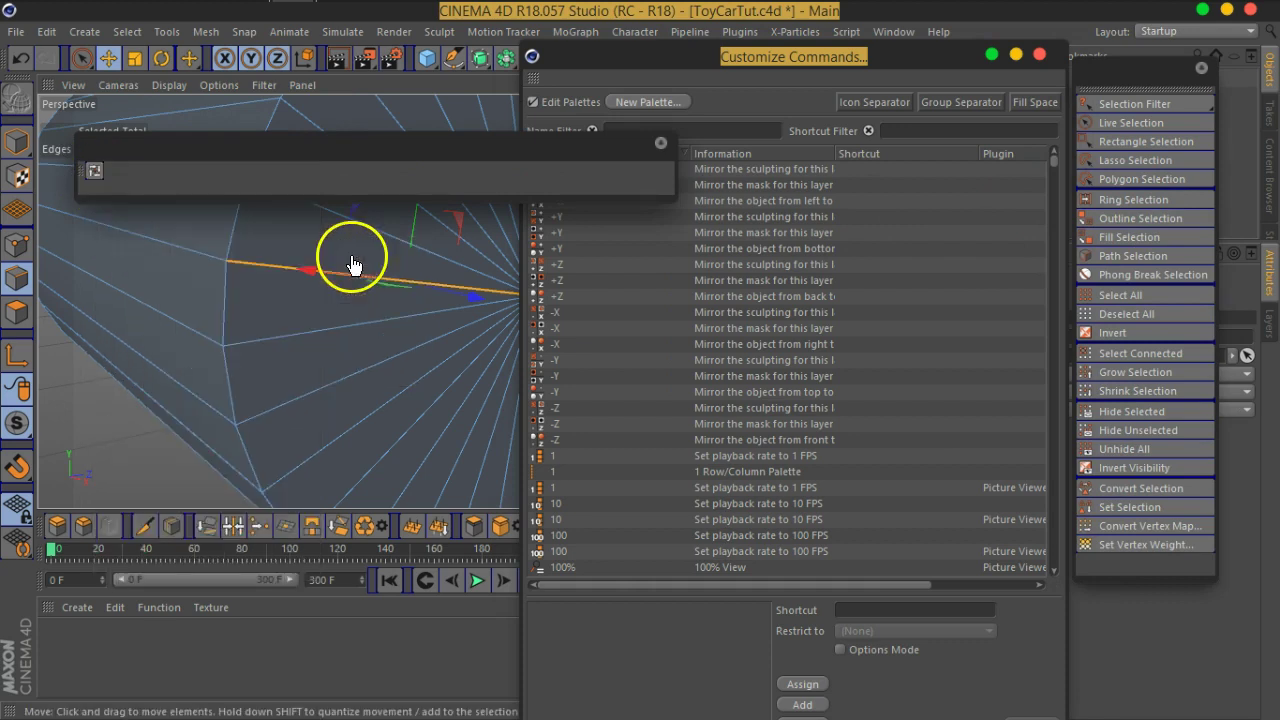
right_click(94, 172)
mouse_move(135, 248)
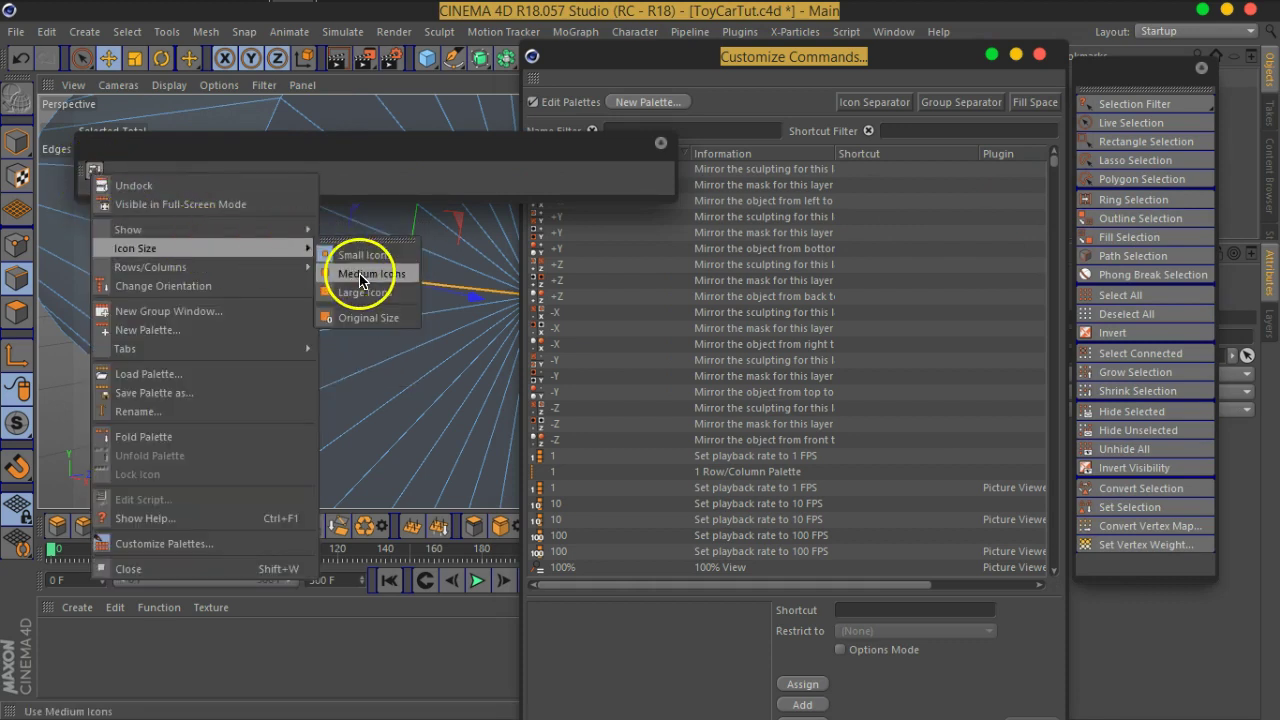
left_click(362, 274)
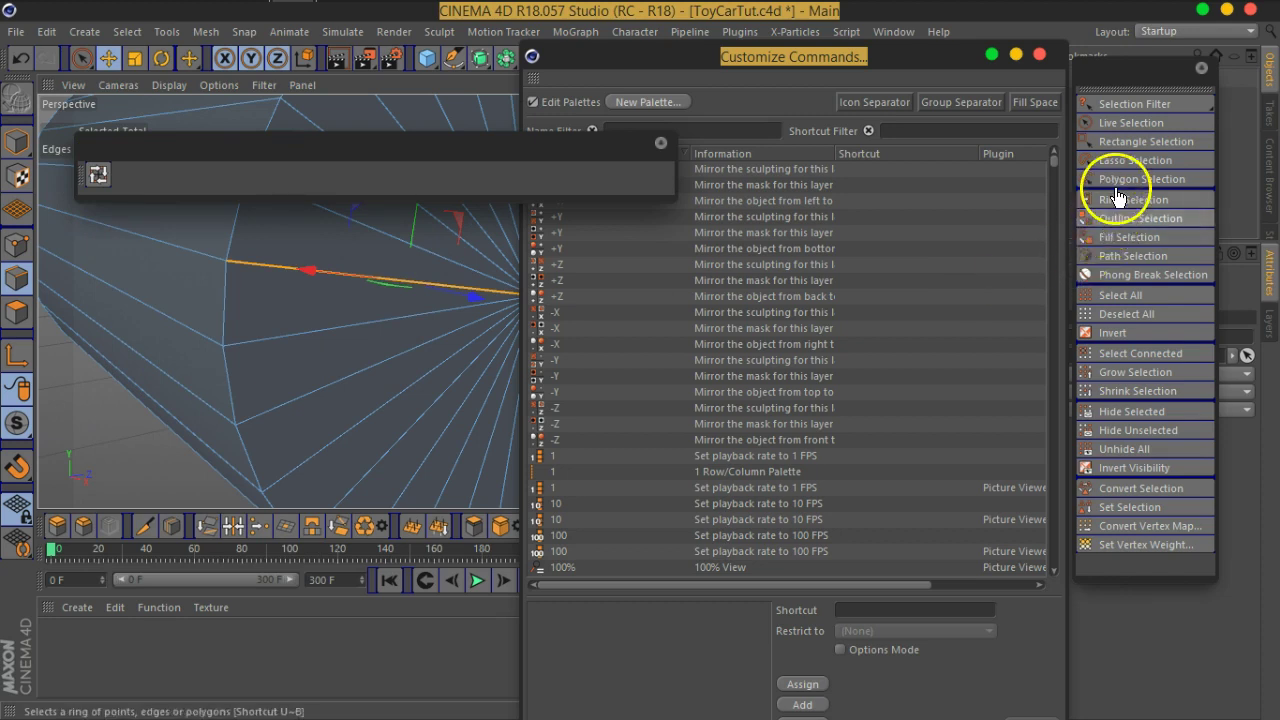
left_click_drag(135, 183, 109, 178)
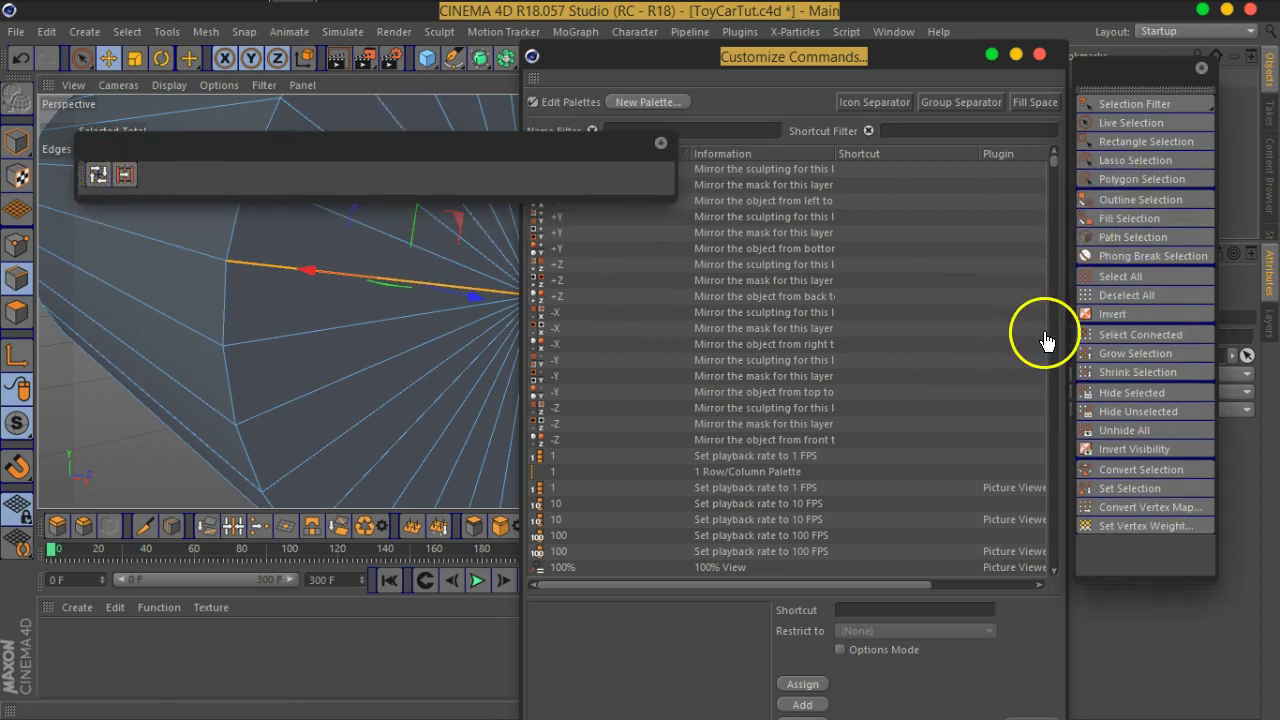
left_click_drag(1137, 262, 259, 237)
left_click_drag(137, 186, 146, 178)
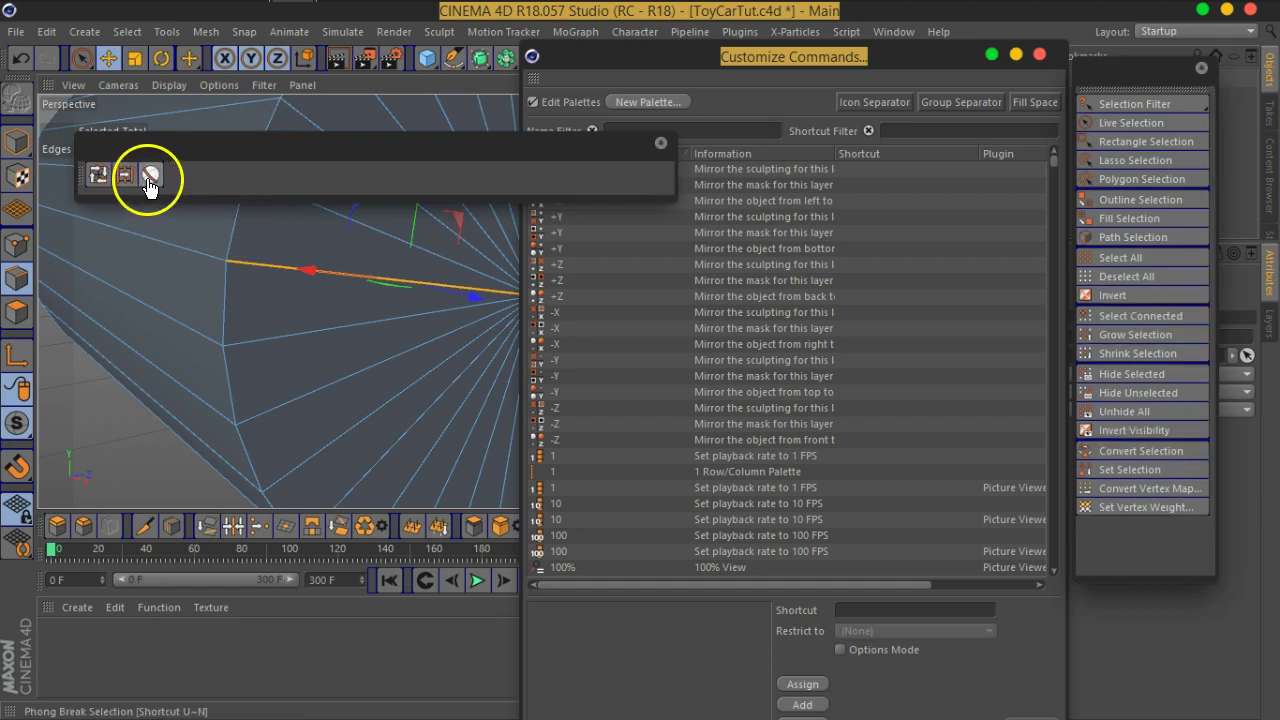
Step: Add Invert after a separator, then Grow, Shrink and Fill Selection
left_click_drag(1125, 303, 303, 188)
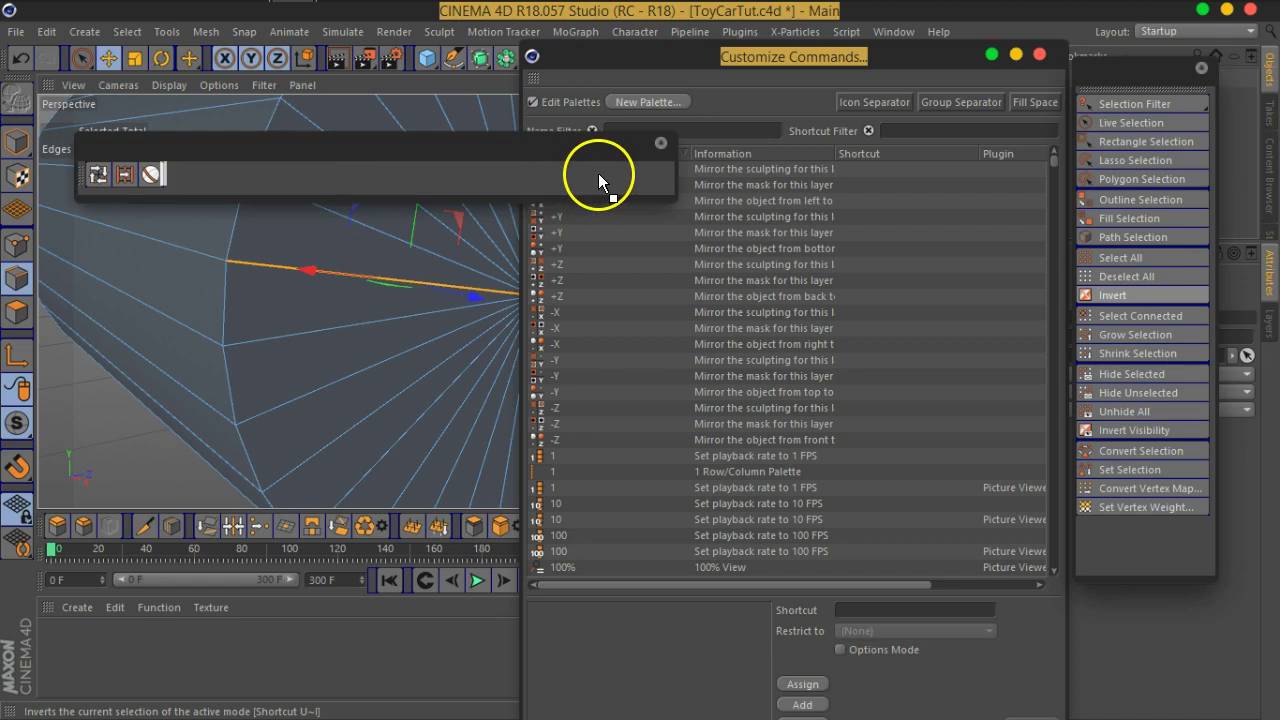
left_click_drag(309, 173, 310, 175)
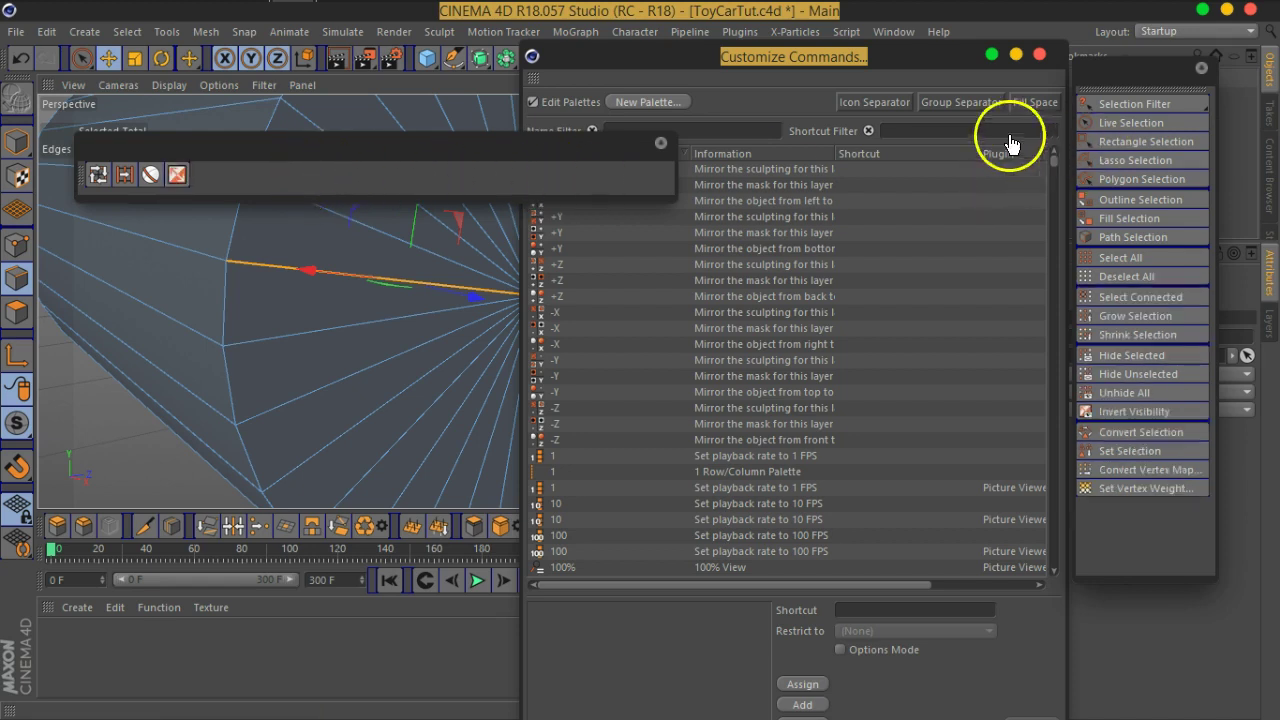
left_click_drag(905, 104, 698, 152)
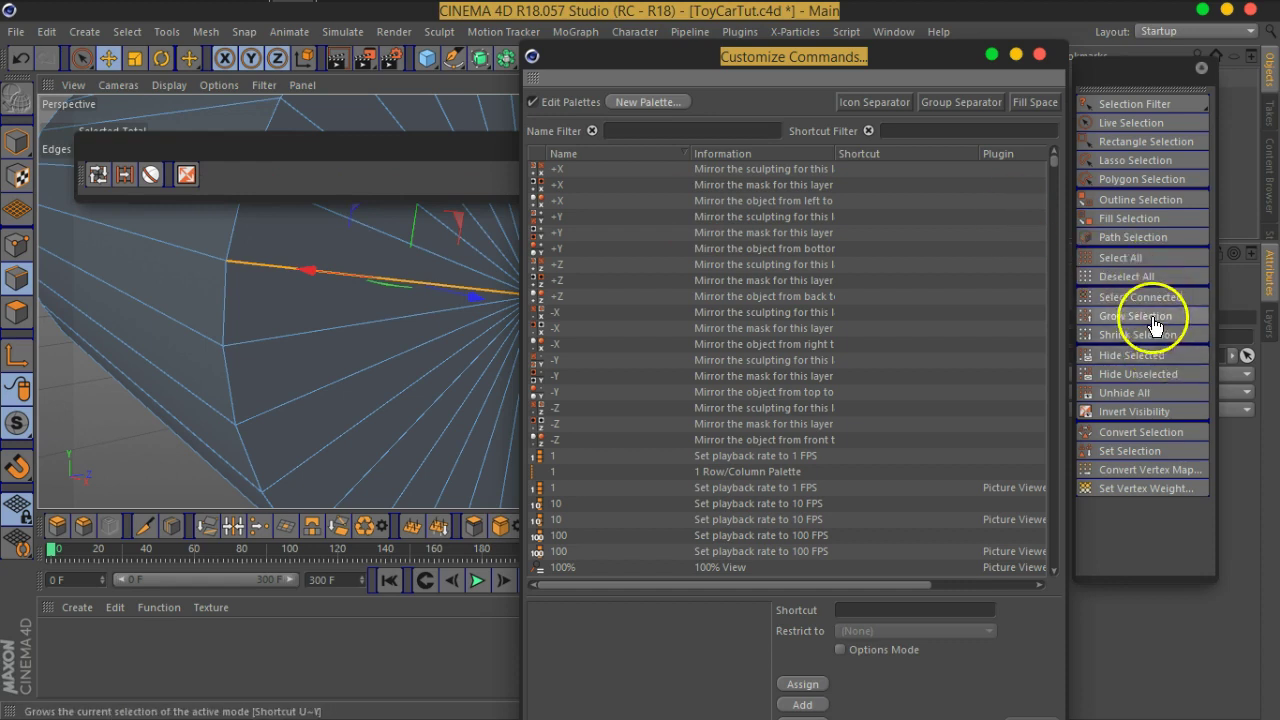
left_click_drag(1155, 325, 210, 175)
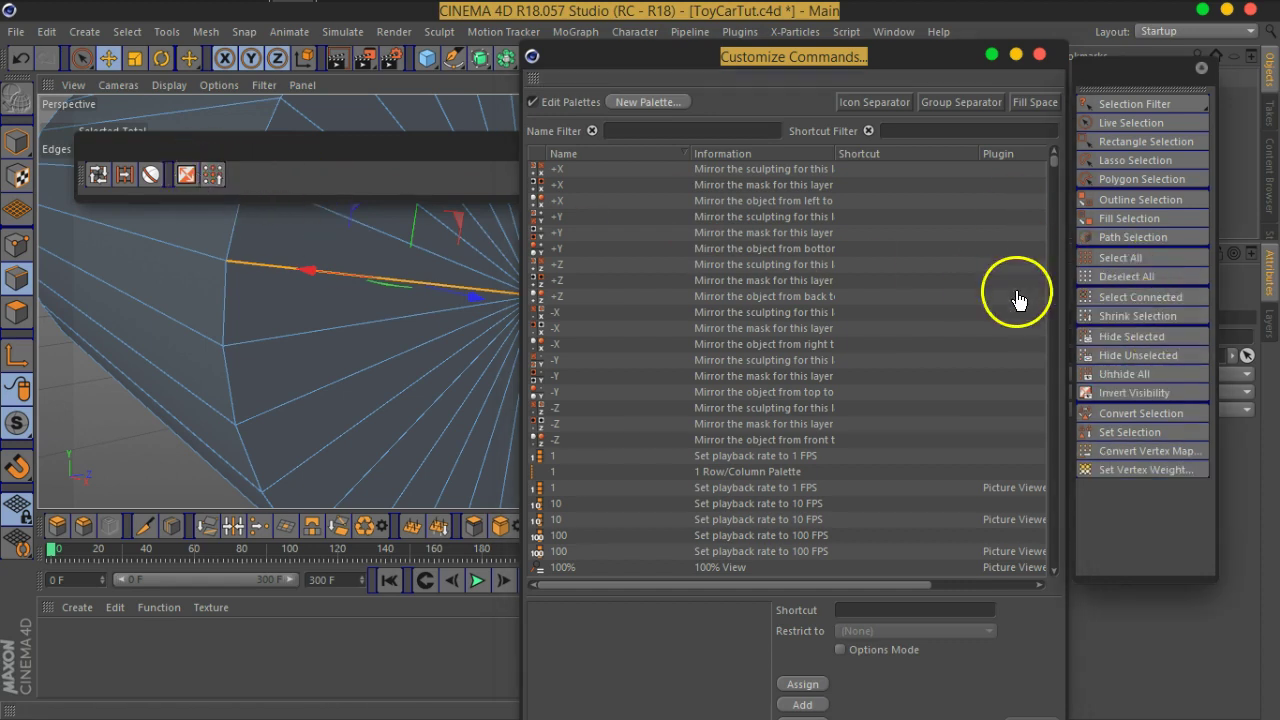
left_click_drag(1155, 316, 224, 184)
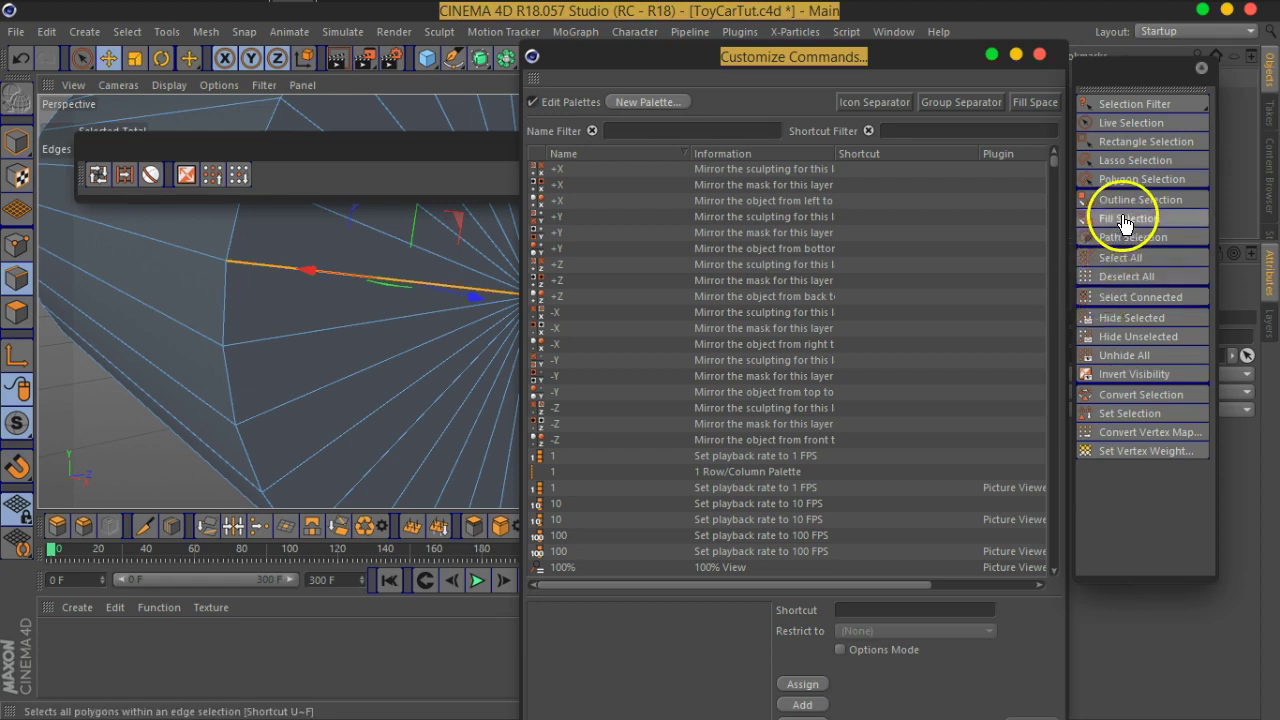
left_click_drag(1123, 222, 262, 208)
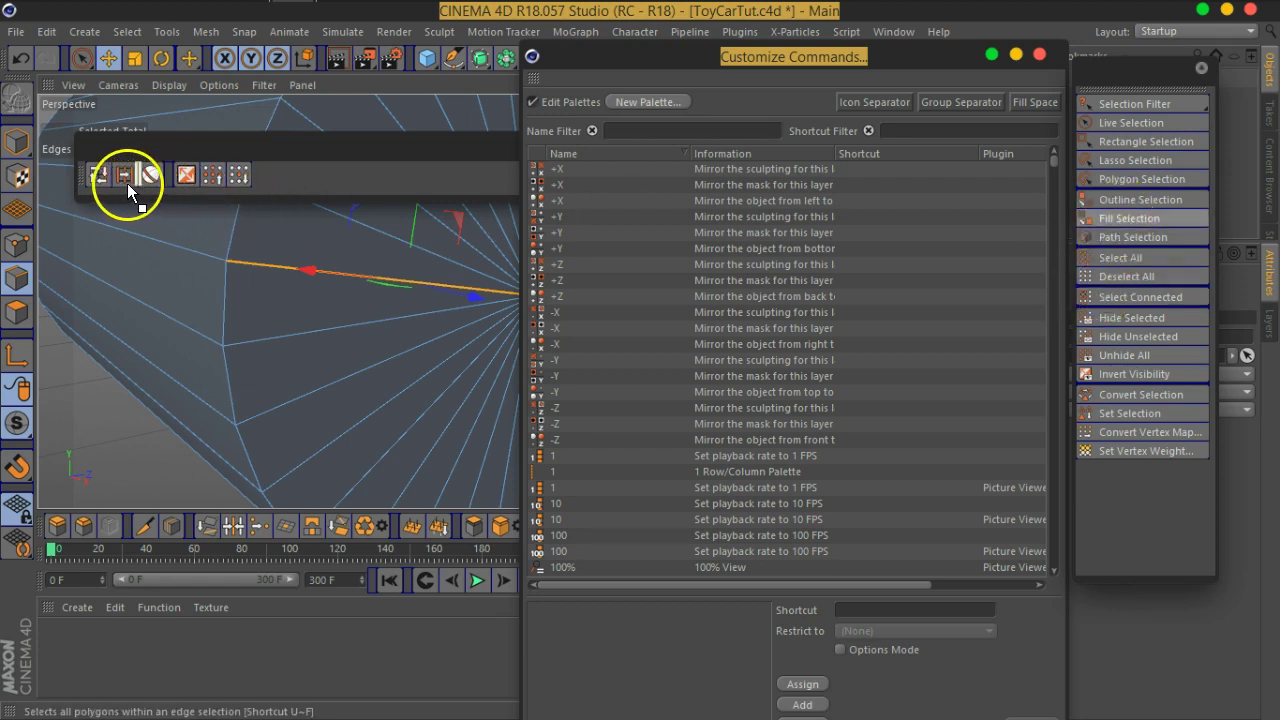
left_click_drag(135, 183, 161, 180)
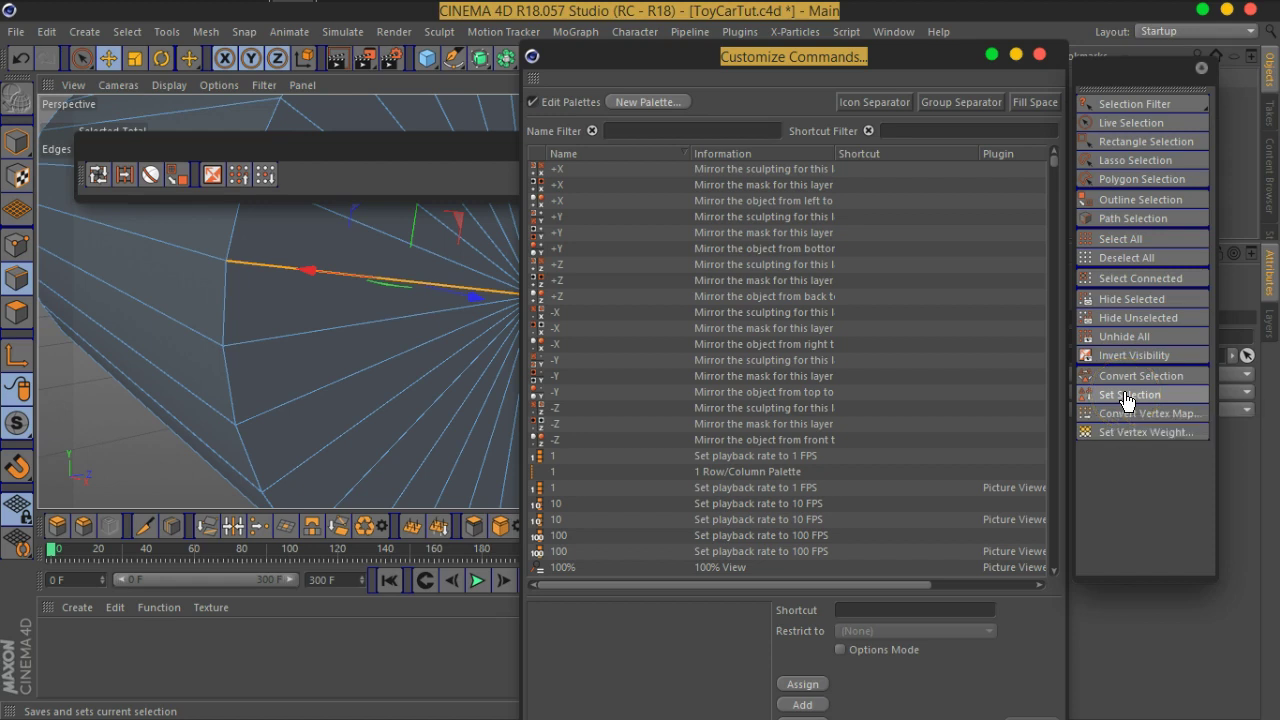
Step: Add Set Selection after a separator and resize the palette to fit its icons
left_click_drag(201, 185, 277, 182)
mouse_move(876, 102)
left_mouse_down()
mouse_move(878, 122)
mouse_move(281, 178)
left_mouse_up()
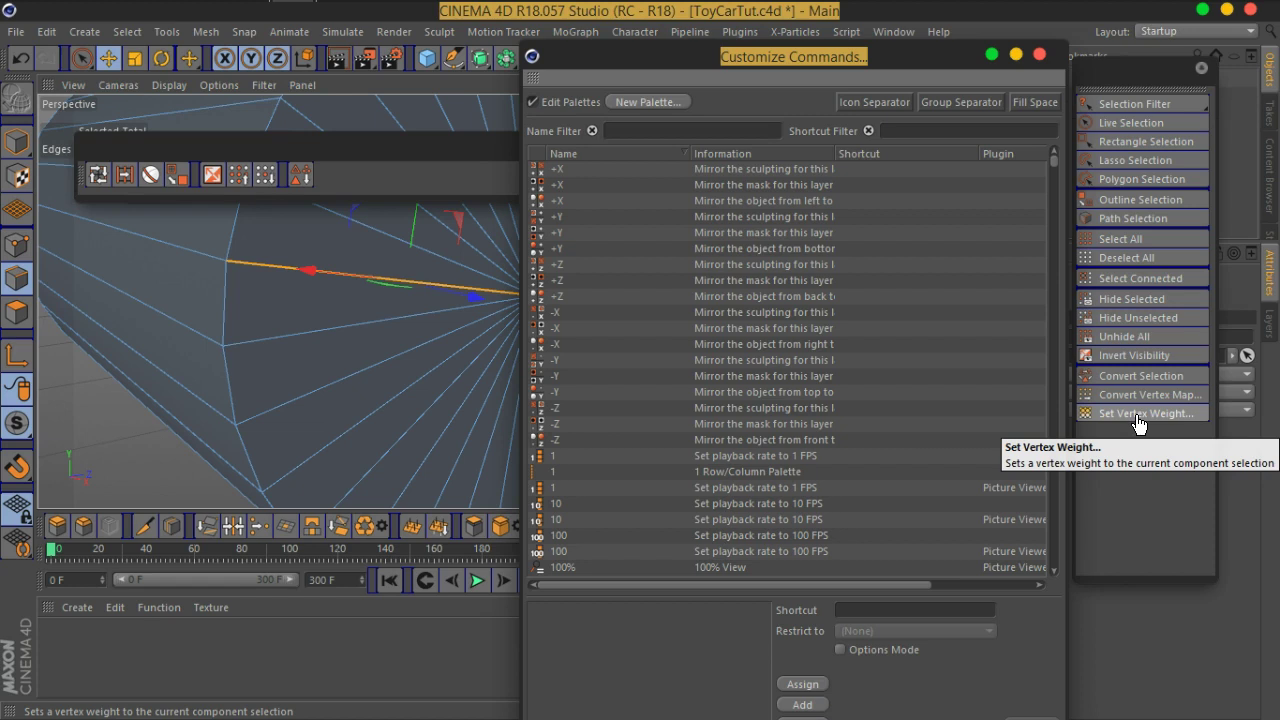
mouse_move(371, 157)
left_mouse_down()
mouse_move(630, 215)
mouse_move(316, 195)
left_mouse_up()
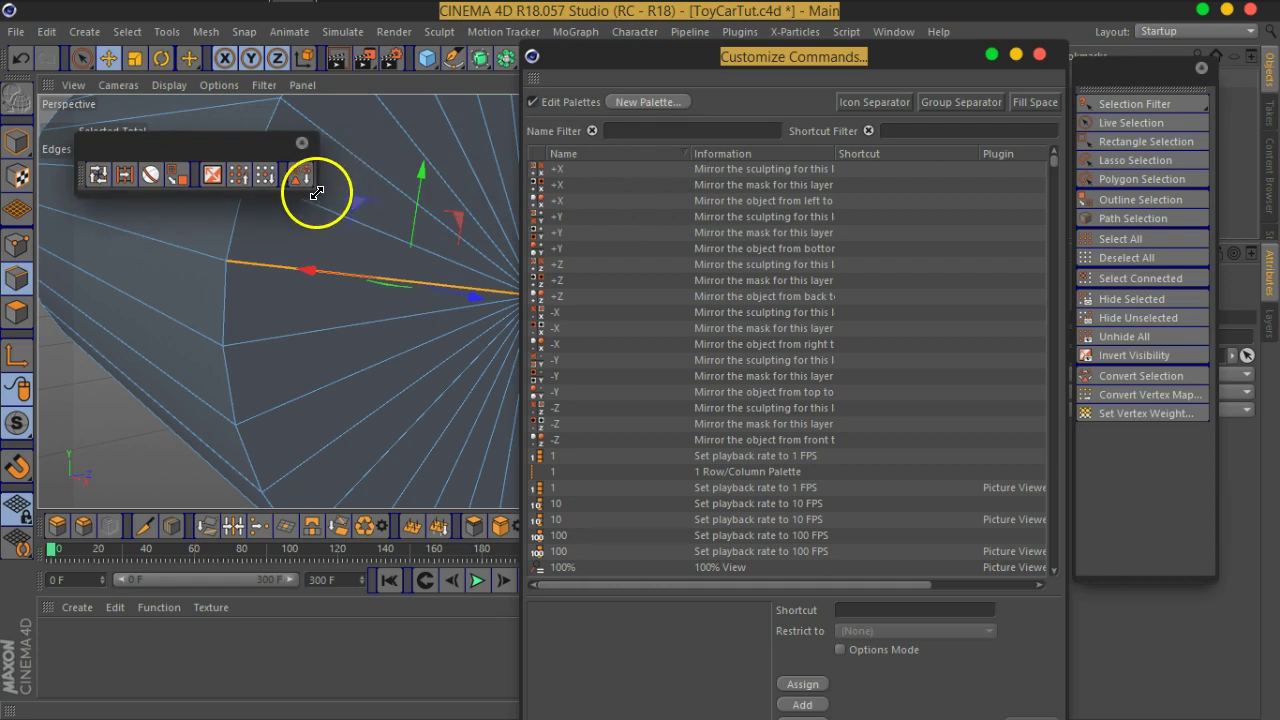
left_click_drag(644, 64, 551, 253)
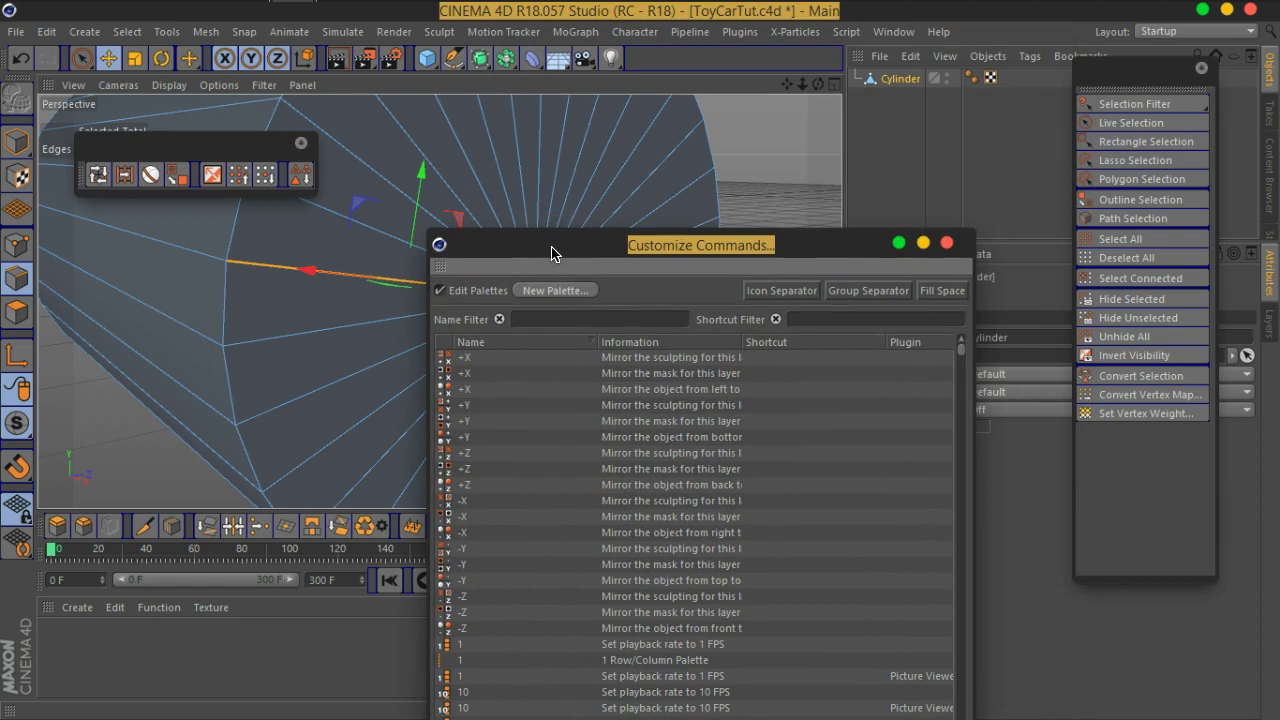
Step: Dock the selection palette into the top toolbar, then undock it to float over the viewport
mouse_move(90, 175)
left_mouse_down()
mouse_move(827, 68)
mouse_move(860, 52)
left_mouse_up()
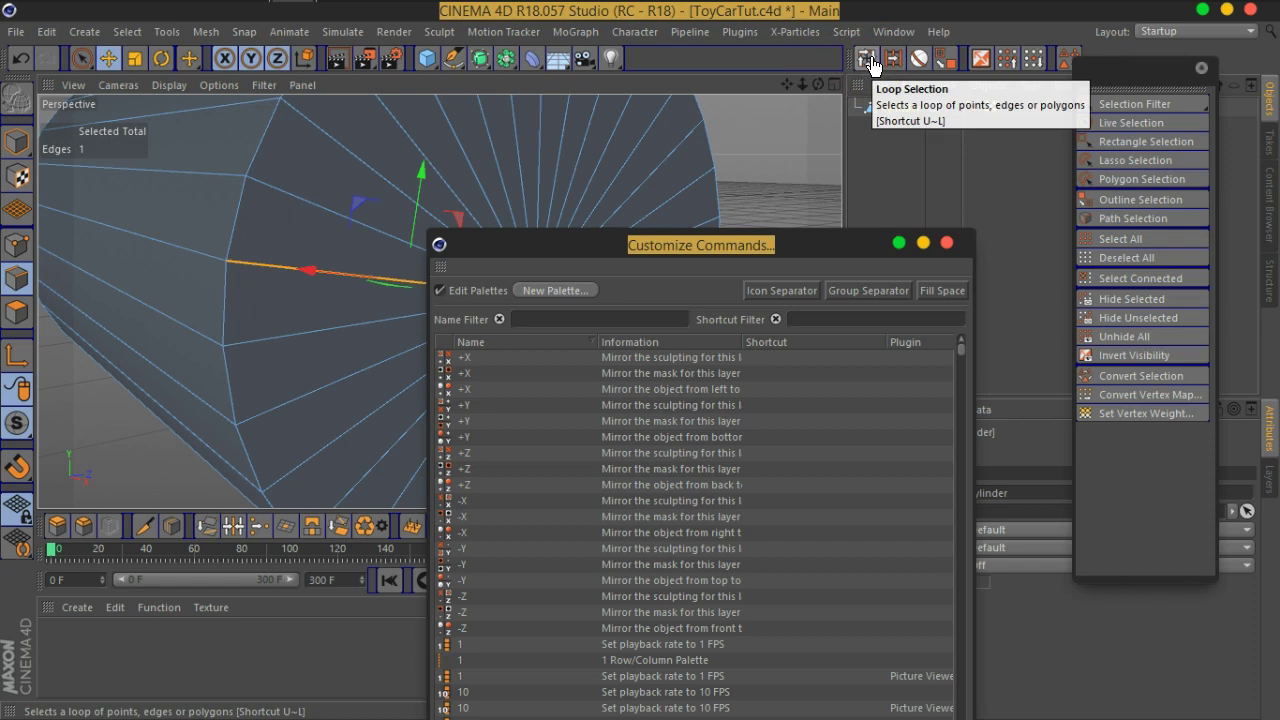
mouse_move(686, 244)
left_mouse_down()
mouse_move(580, 236)
mouse_move(437, 189)
left_mouse_up()
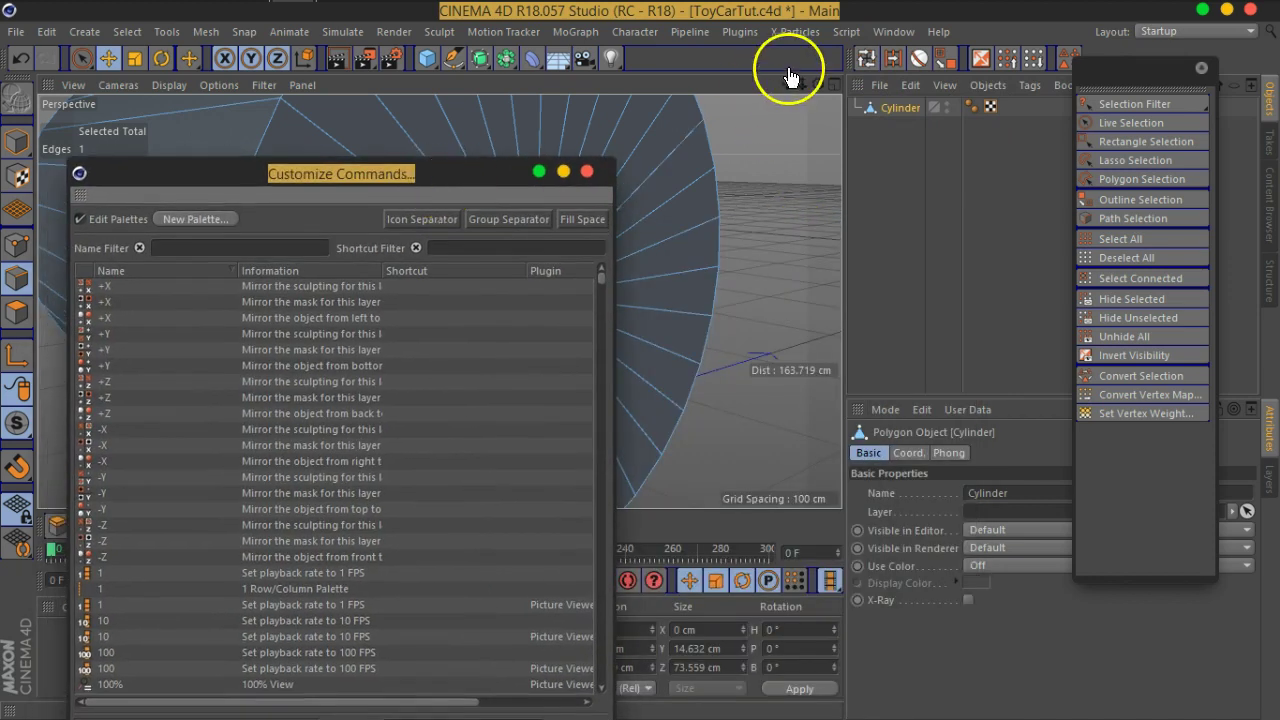
right_click(853, 64)
left_click(891, 80)
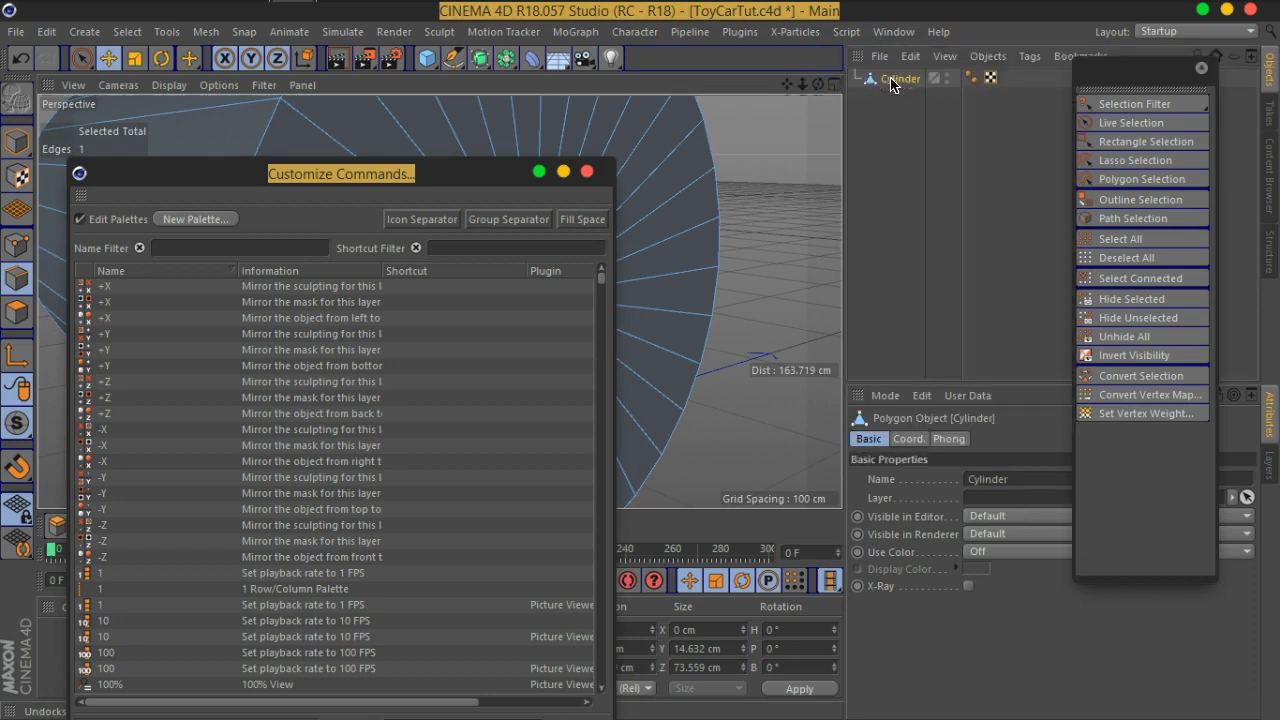
left_click_drag(971, 34, 562, 104)
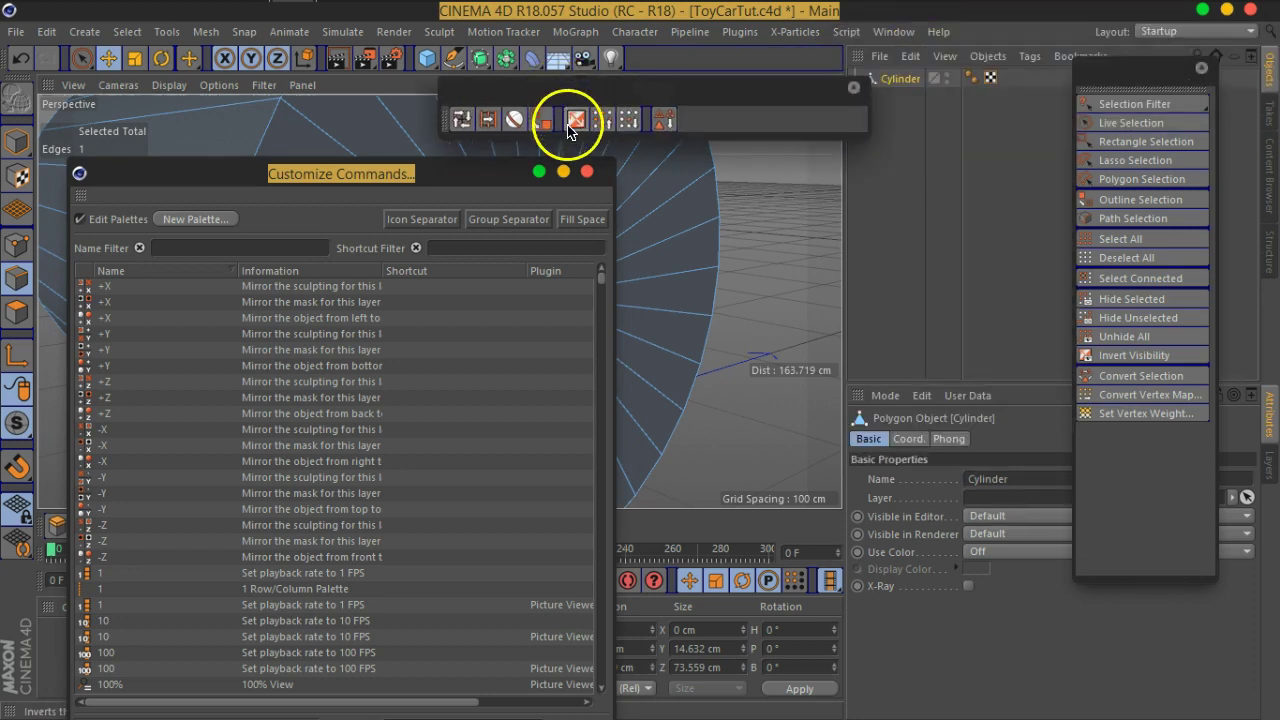
Step: Switch the floating palette to vertical orientation, resize it into a column, and dock it beside the Object Manager
right_click(571, 121)
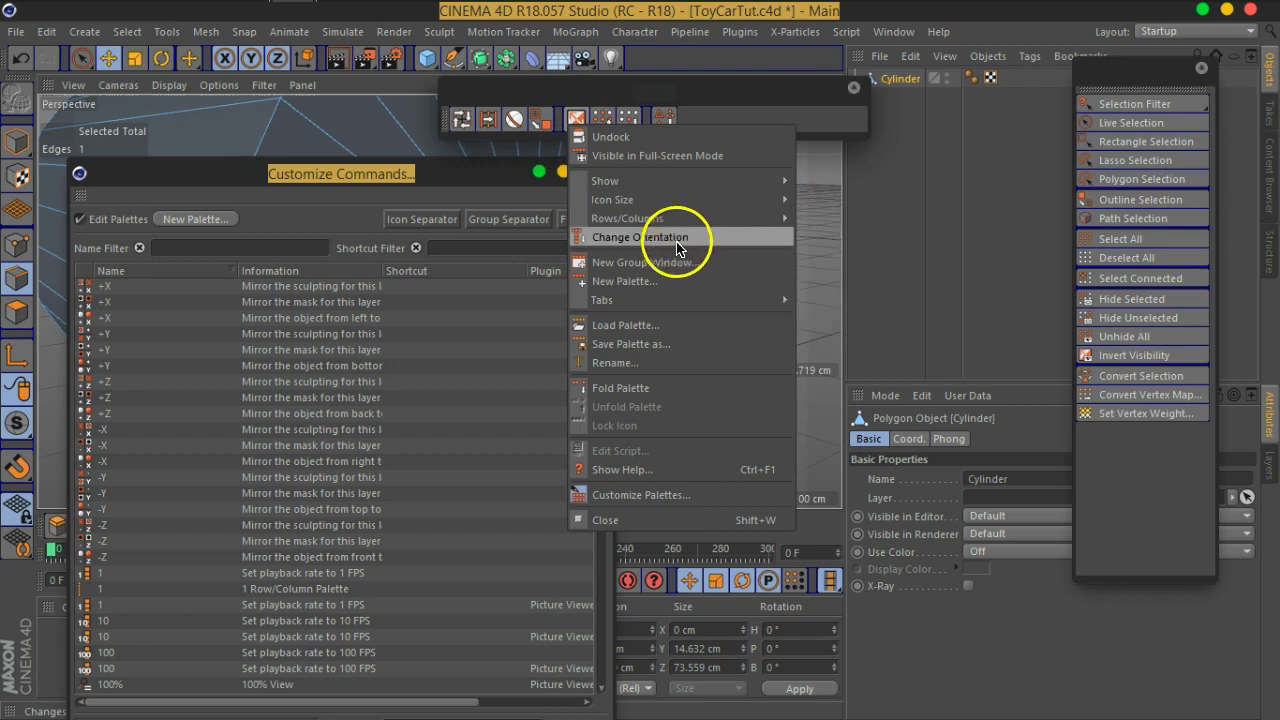
left_click(627, 243)
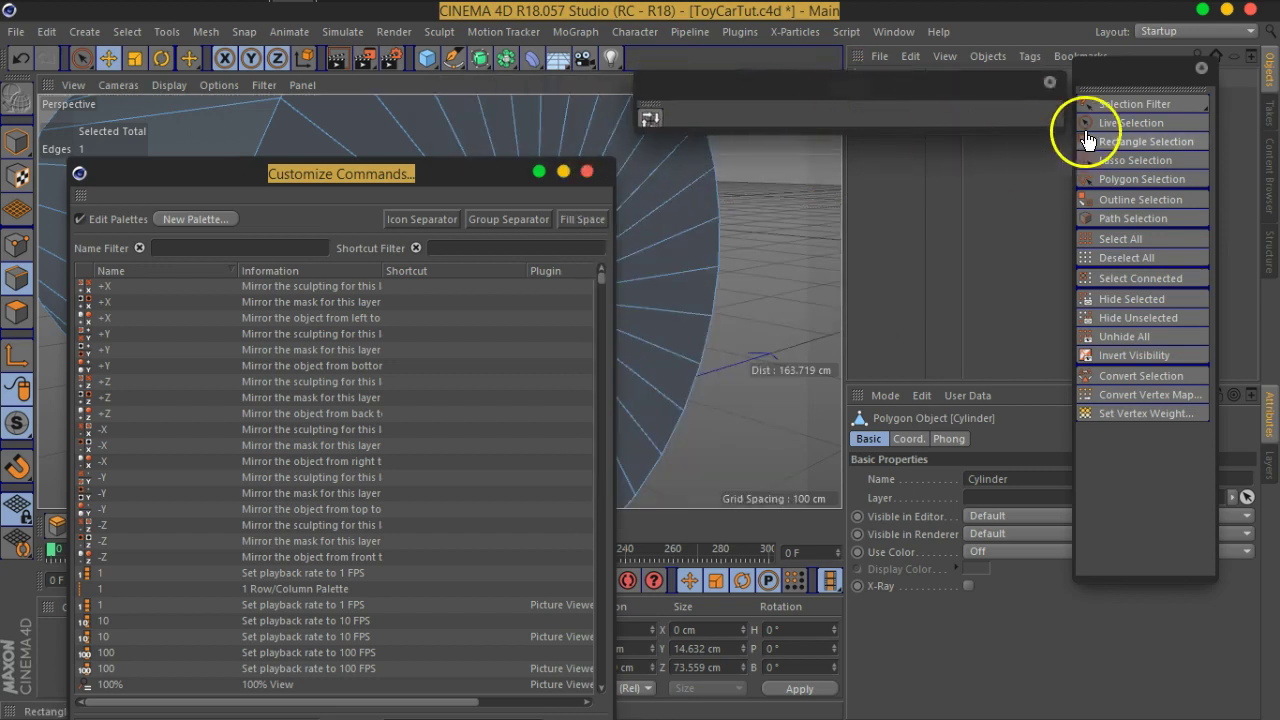
mouse_move(1060, 128)
left_mouse_down()
mouse_move(685, 464)
mouse_move(660, 342)
left_mouse_up()
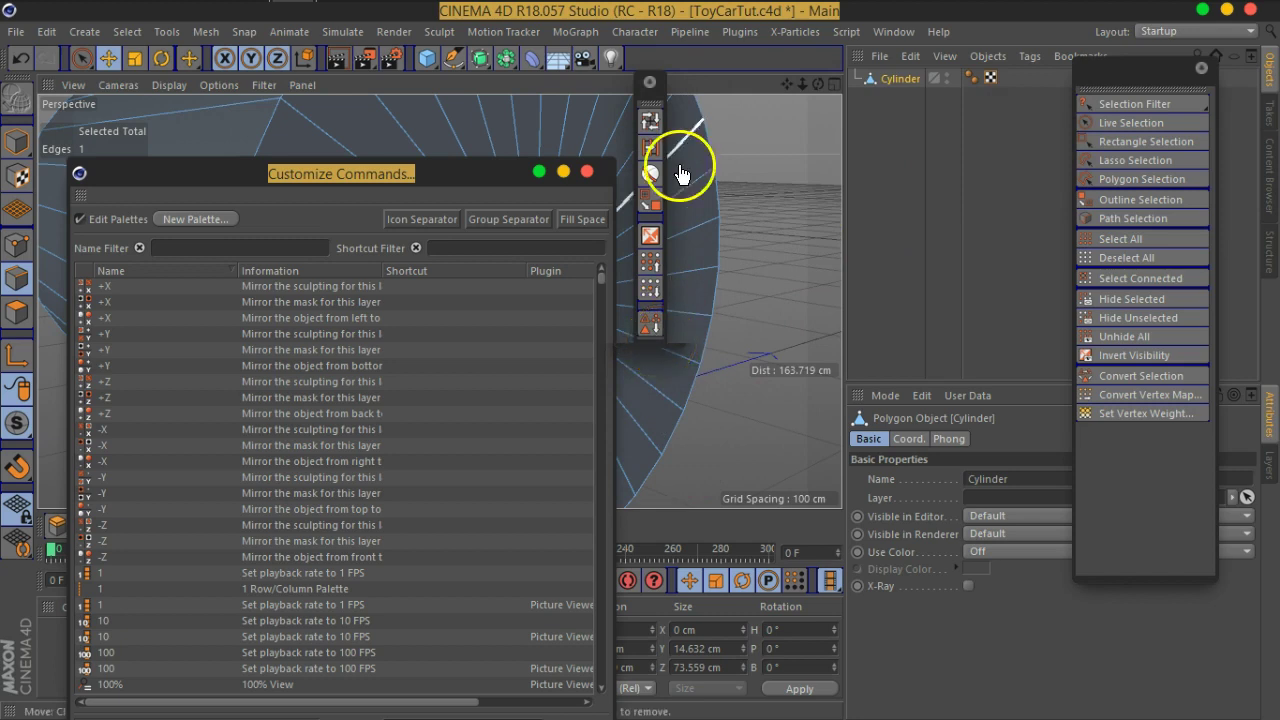
left_click_drag(651, 110, 842, 53)
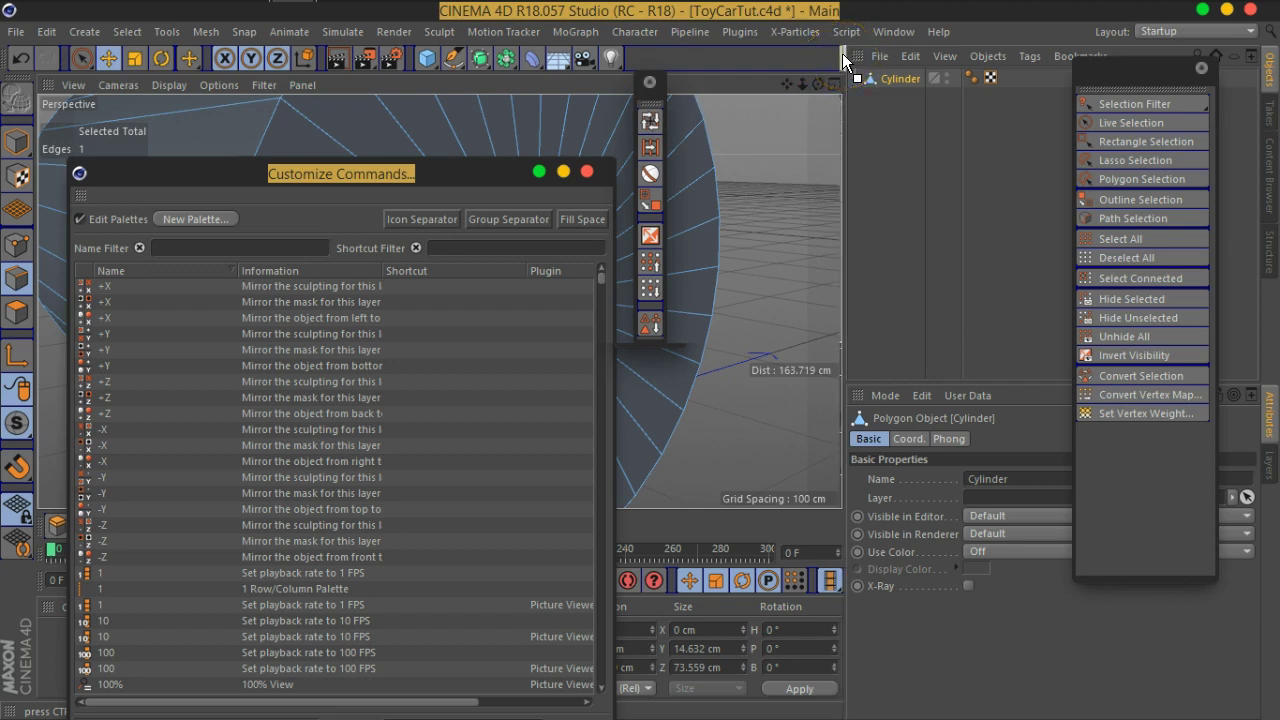
left_click_drag(842, 53, 845, 65)
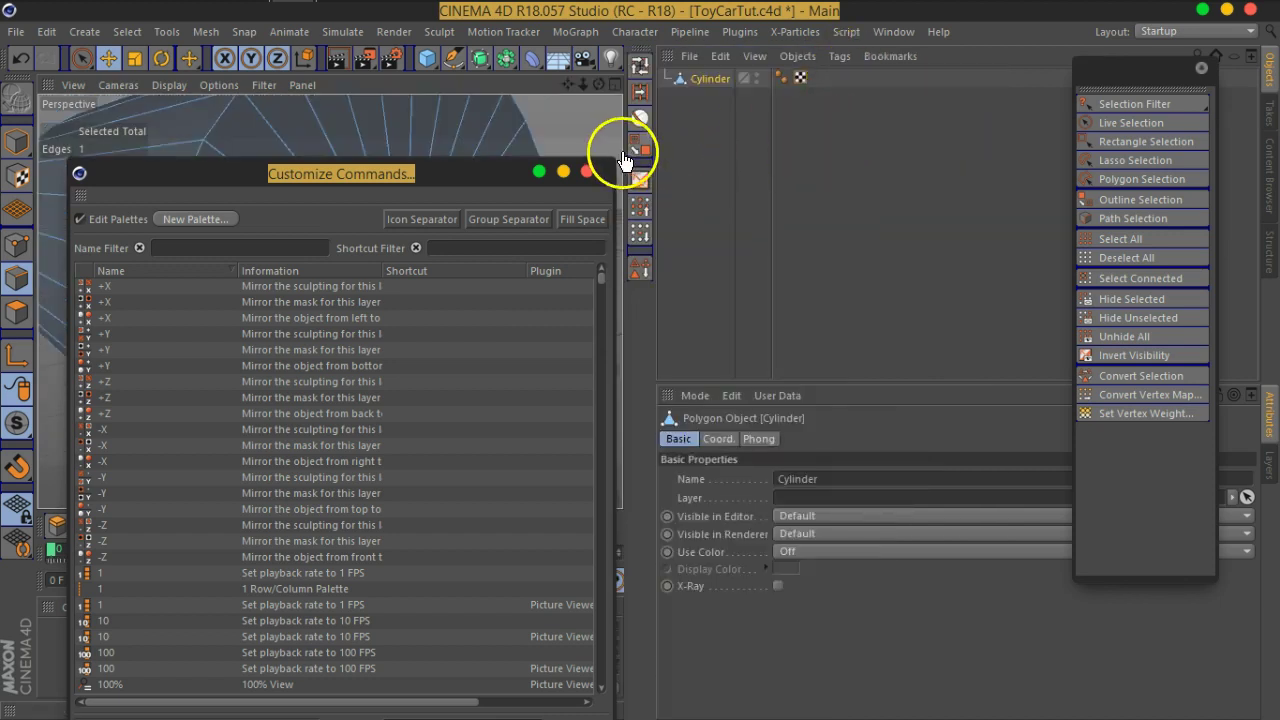
Step: Turn off Edit Palettes, widen the viewport, and close the floating selection-commands palette
left_click(80, 219)
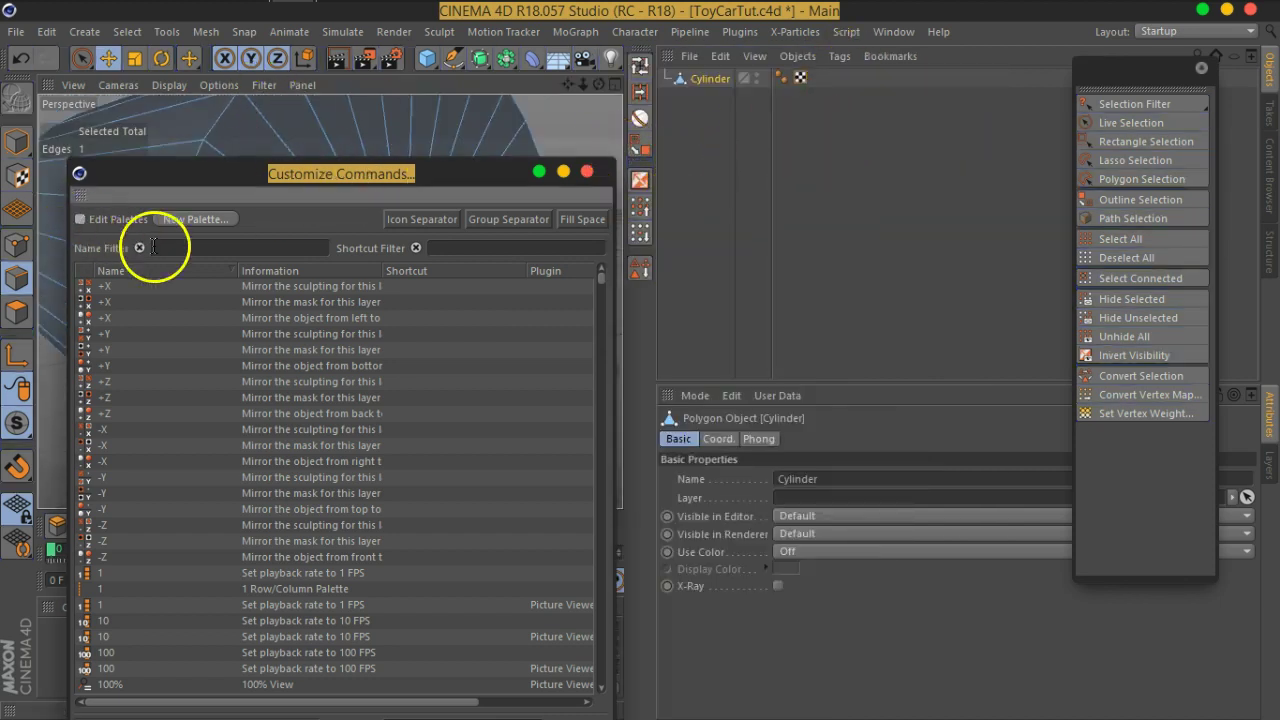
left_click_drag(627, 231, 872, 228)
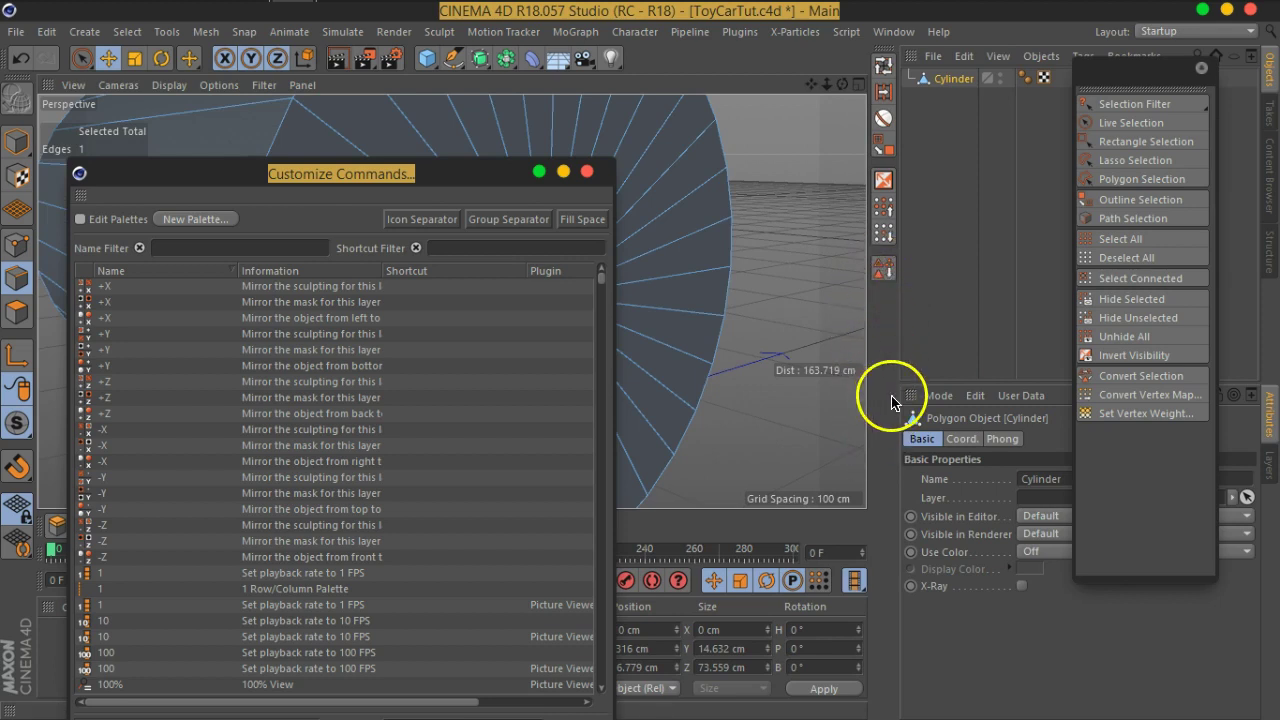
left_click_drag(471, 175, 594, 37)
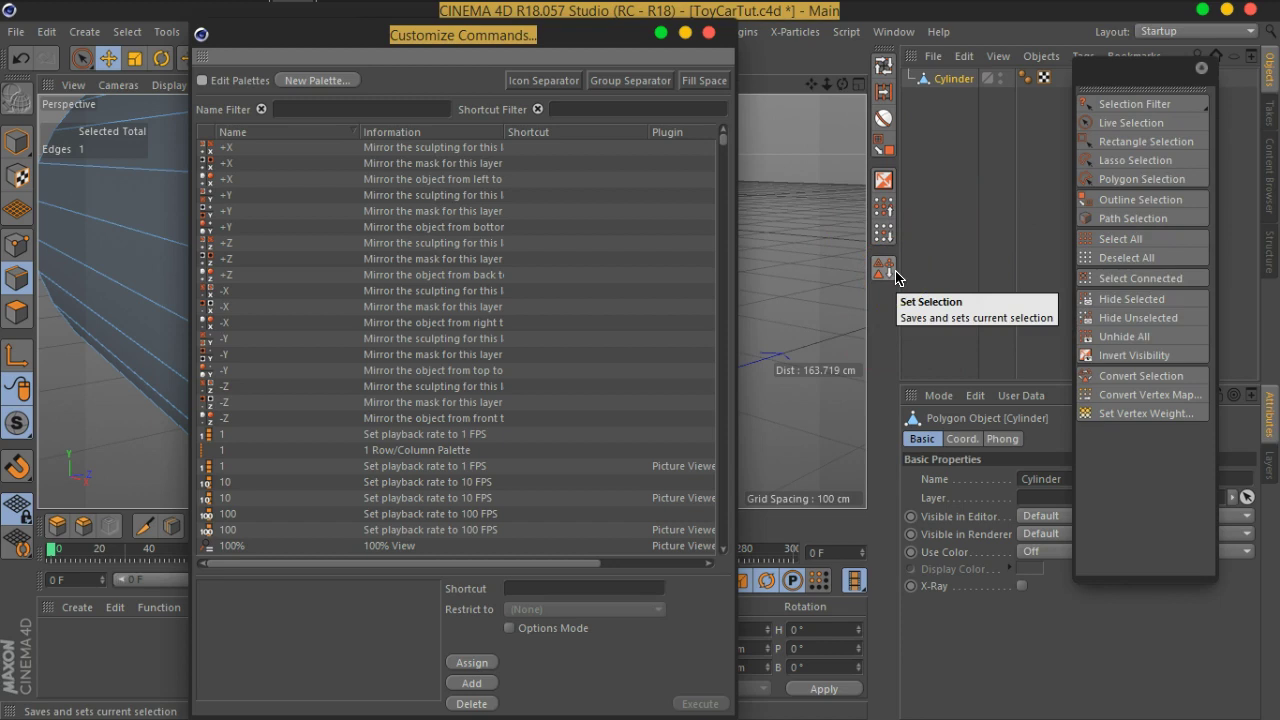
left_click(1201, 67)
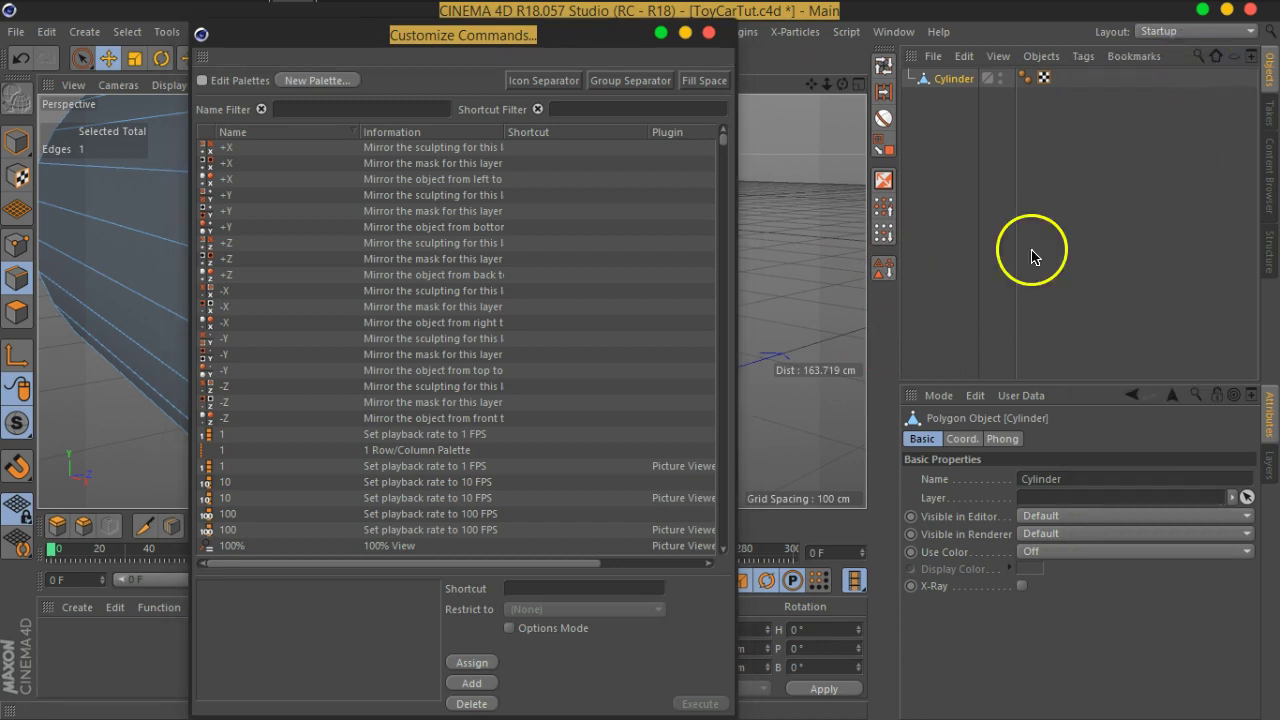
left_click_drag(395, 34, 299, 57)
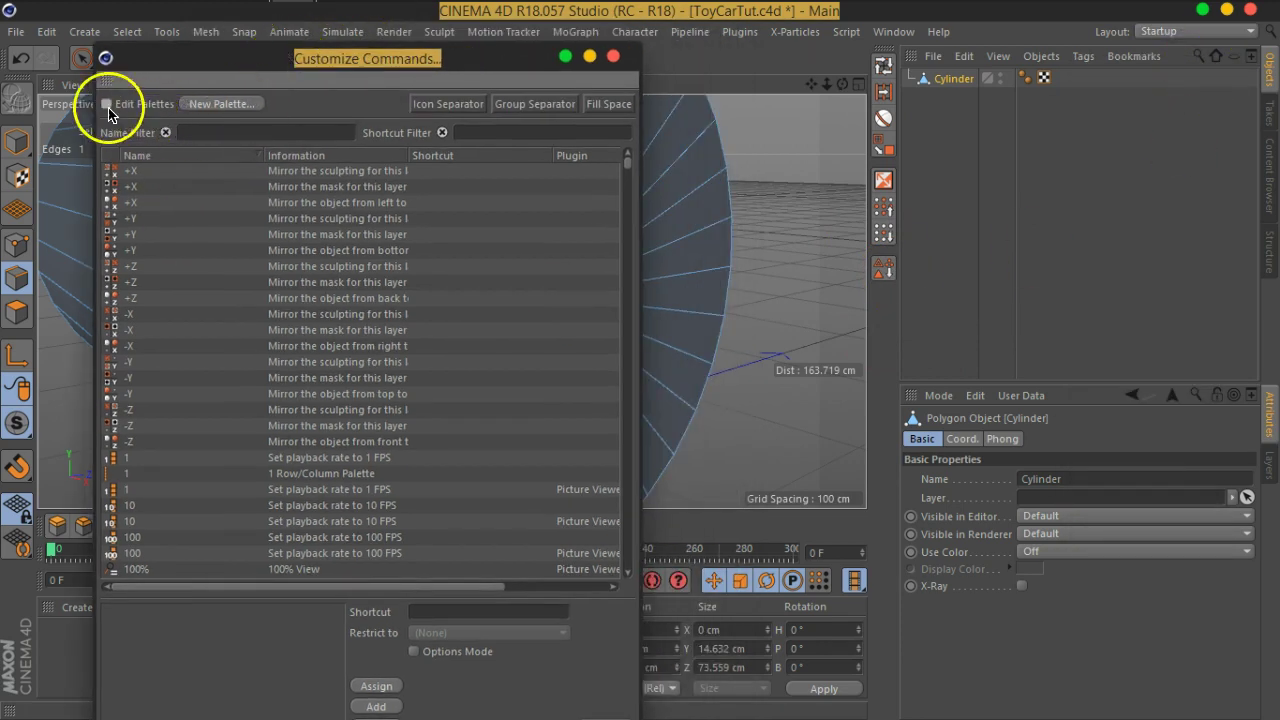
Step: Add a group separator to the end of the docked vertical palette
left_click_drag(535, 104, 898, 306)
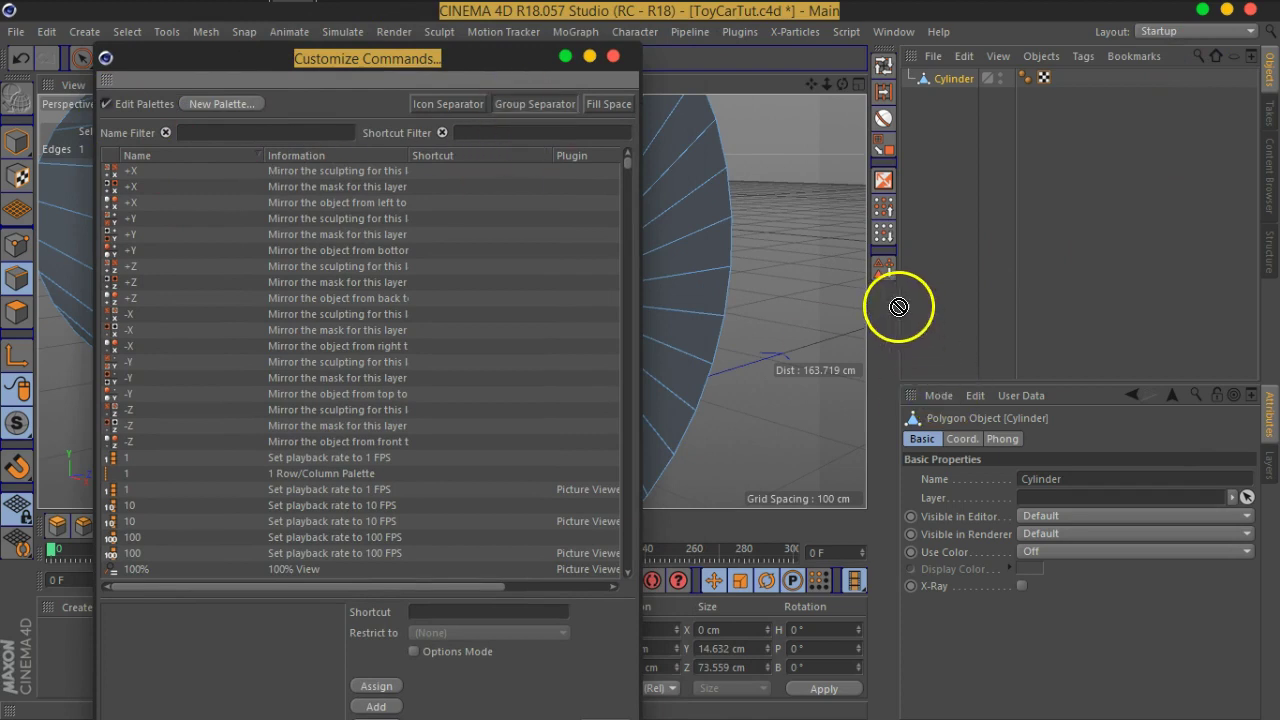
left_click_drag(514, 108, 878, 286)
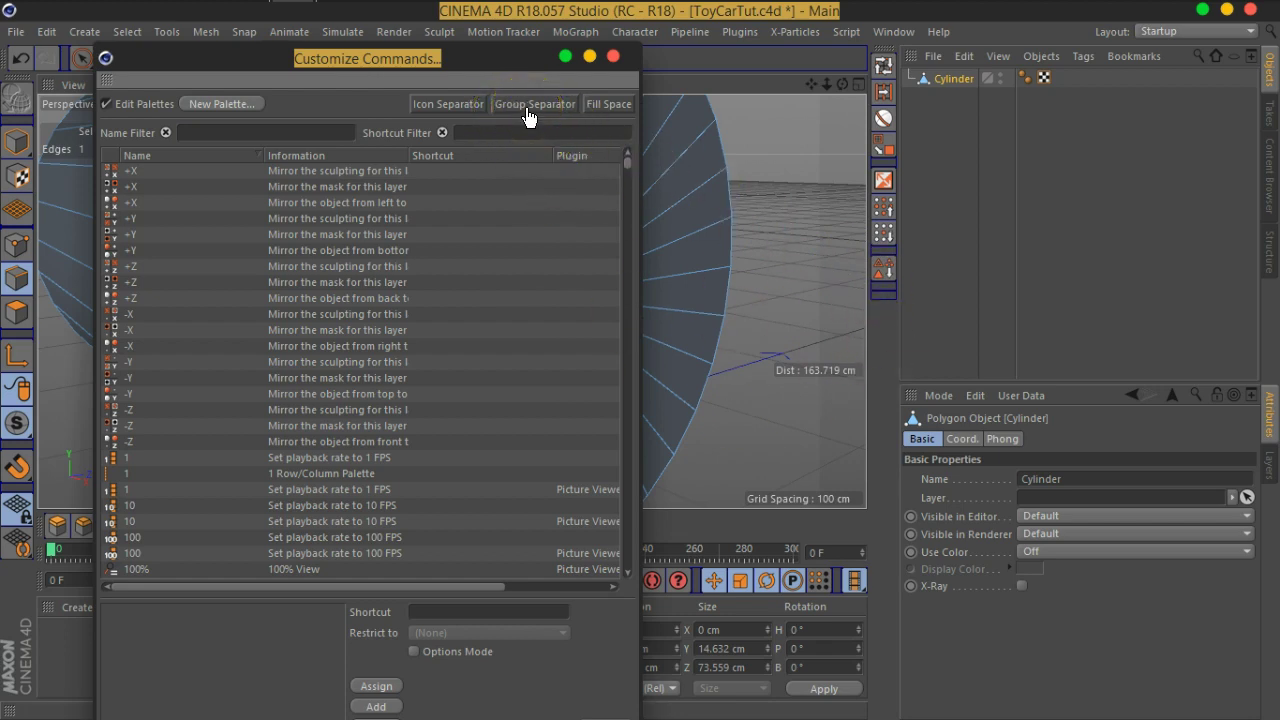
left_click_drag(885, 295, 884, 293)
left_click_drag(529, 57, 449, 113)
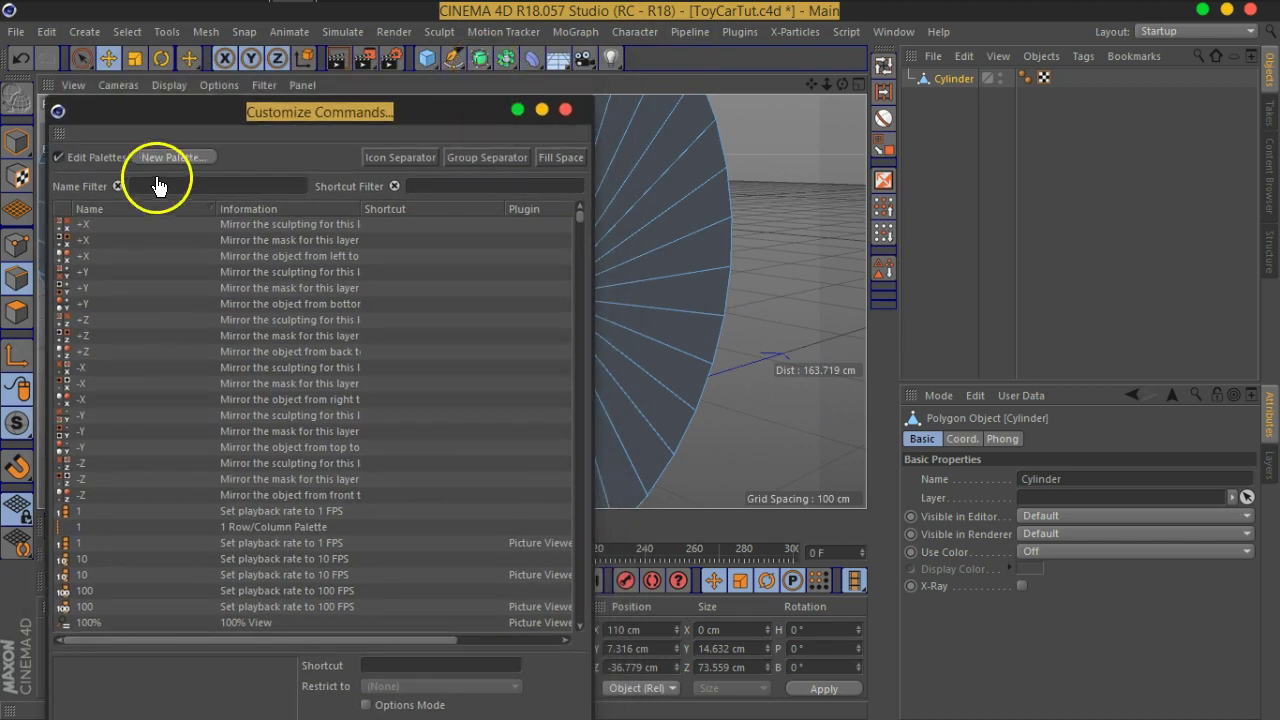
Step: Add the Subdivision Surface, Extrude and Sweep generators to the vertical palette and close the generators palette
left_click(59, 157)
mouse_move(480, 58)
left_mouse_down()
mouse_move(494, 80)
mouse_move(540, 45)
mouse_move(657, 51)
left_mouse_up()
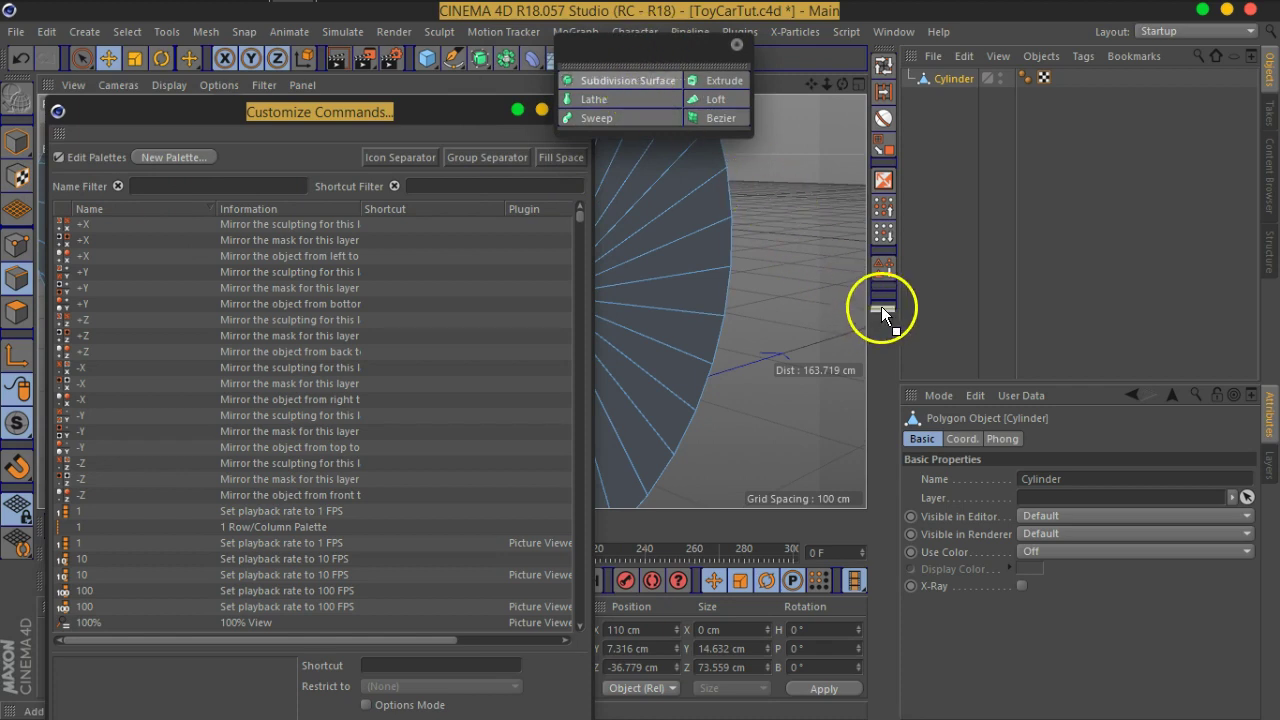
left_click_drag(881, 306, 882, 310)
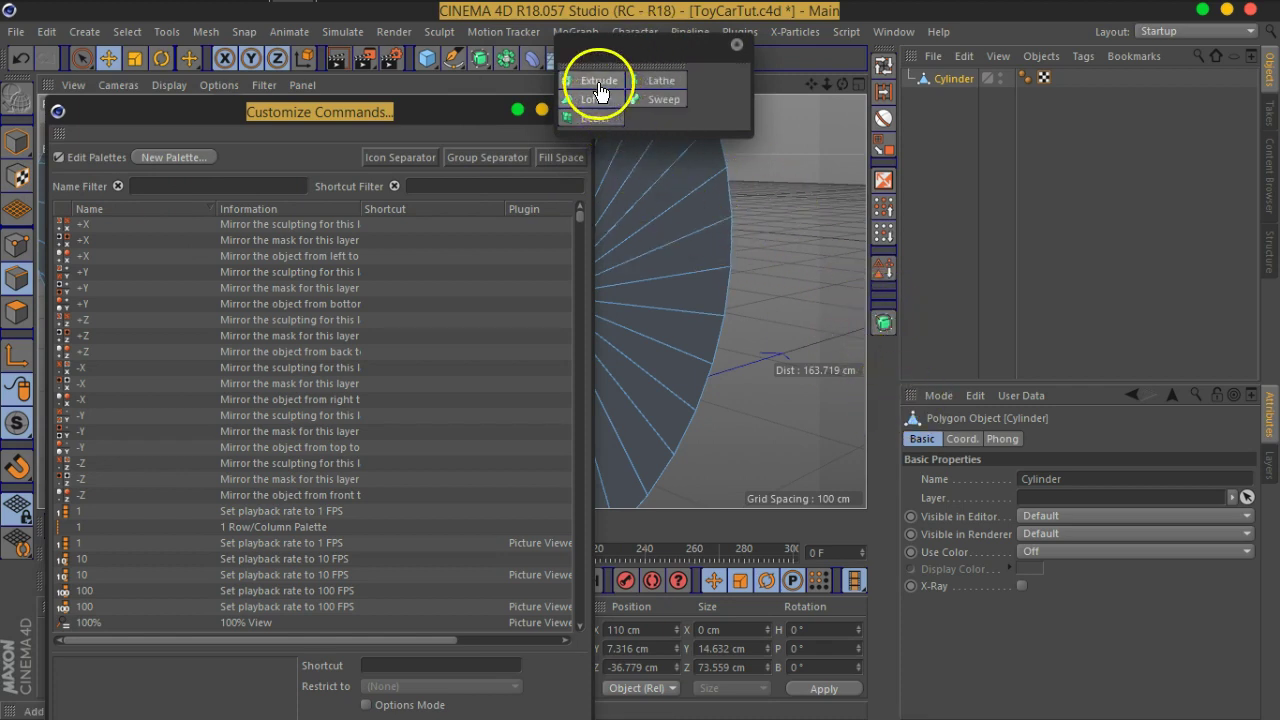
left_click_drag(880, 331, 880, 372)
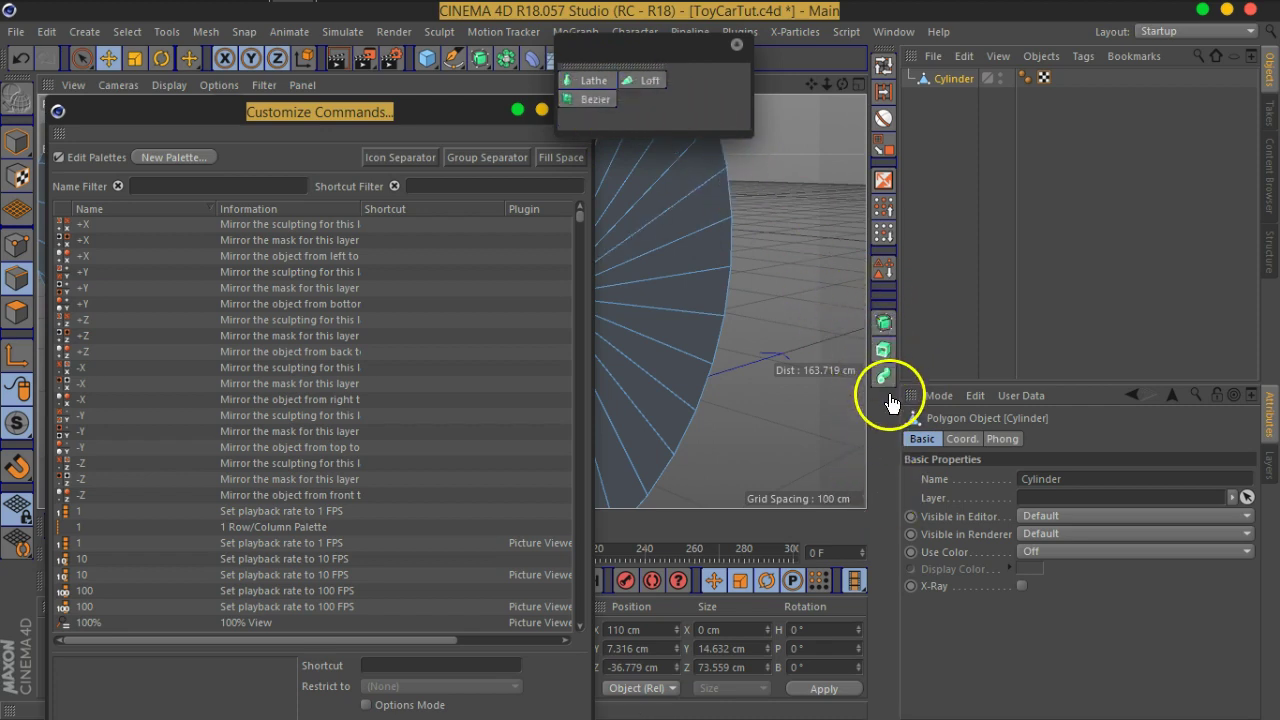
left_click(737, 44)
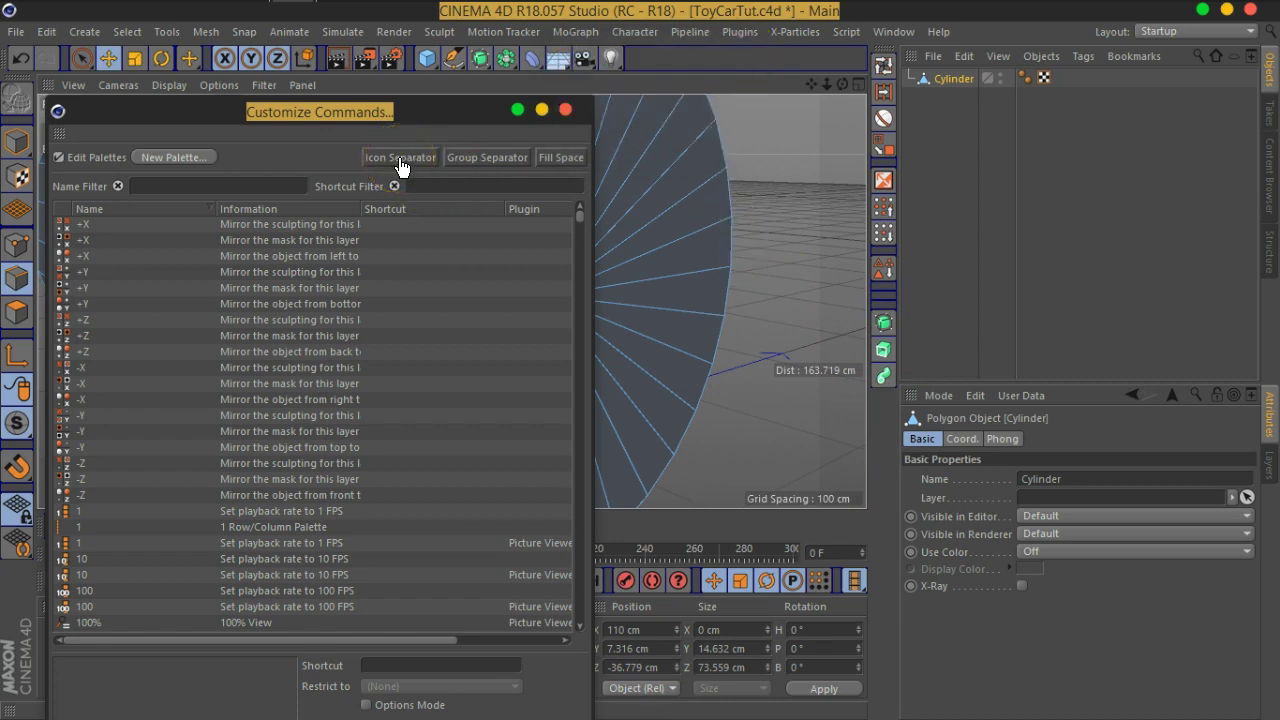
left_click_drag(401, 166, 890, 405)
left_click(575, 31)
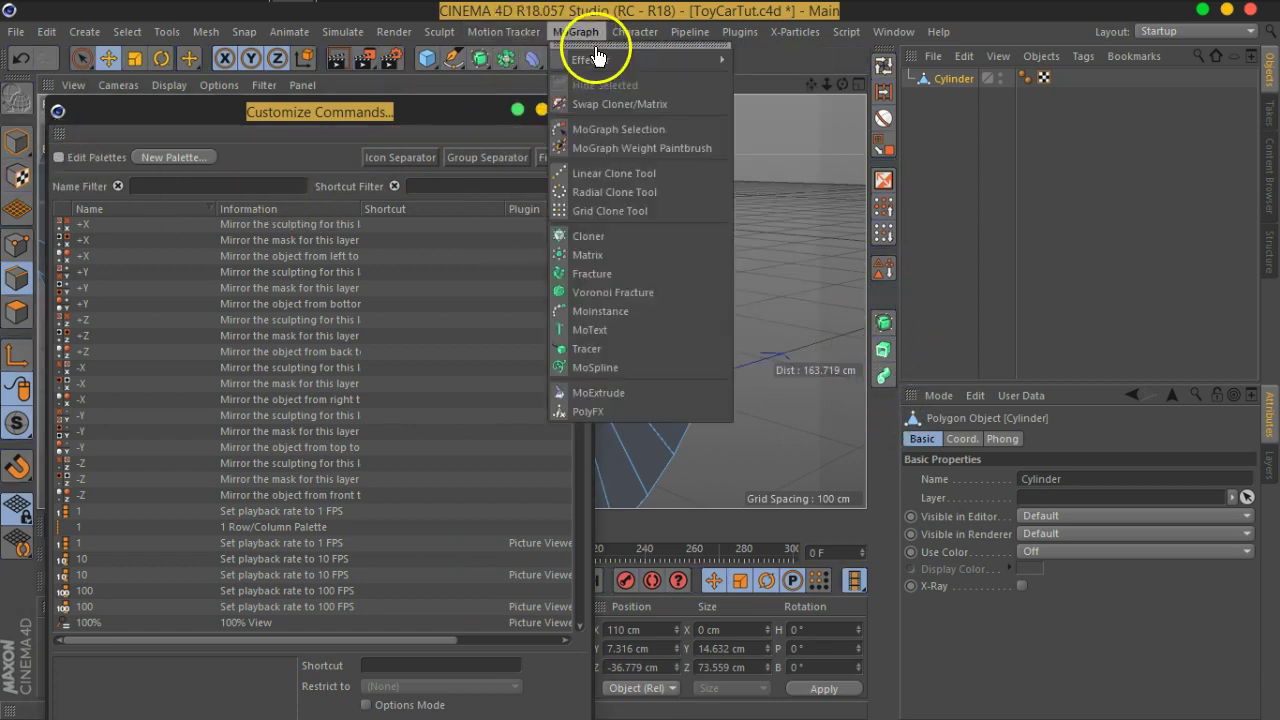
Step: Tear off the MoGraph commands as a palette and drop a group separator into the vertical palette
left_click(595, 46)
left_click(72, 157)
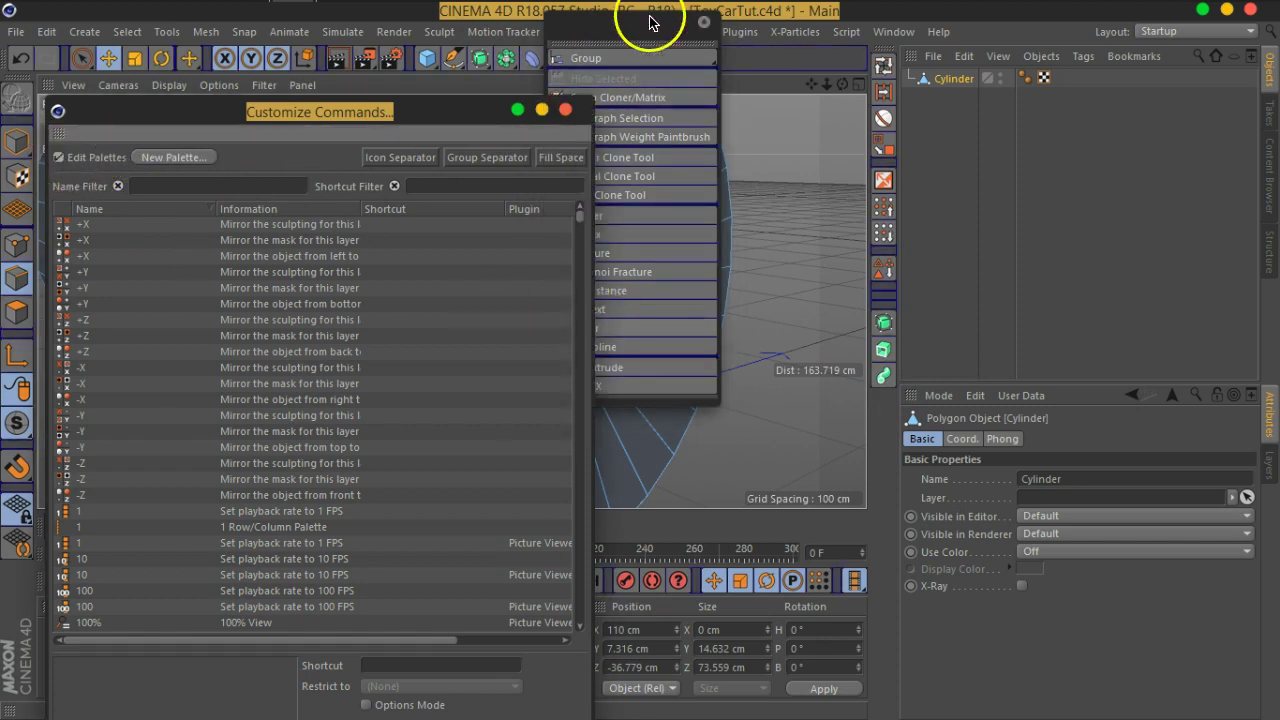
left_click_drag(650, 22, 726, 24)
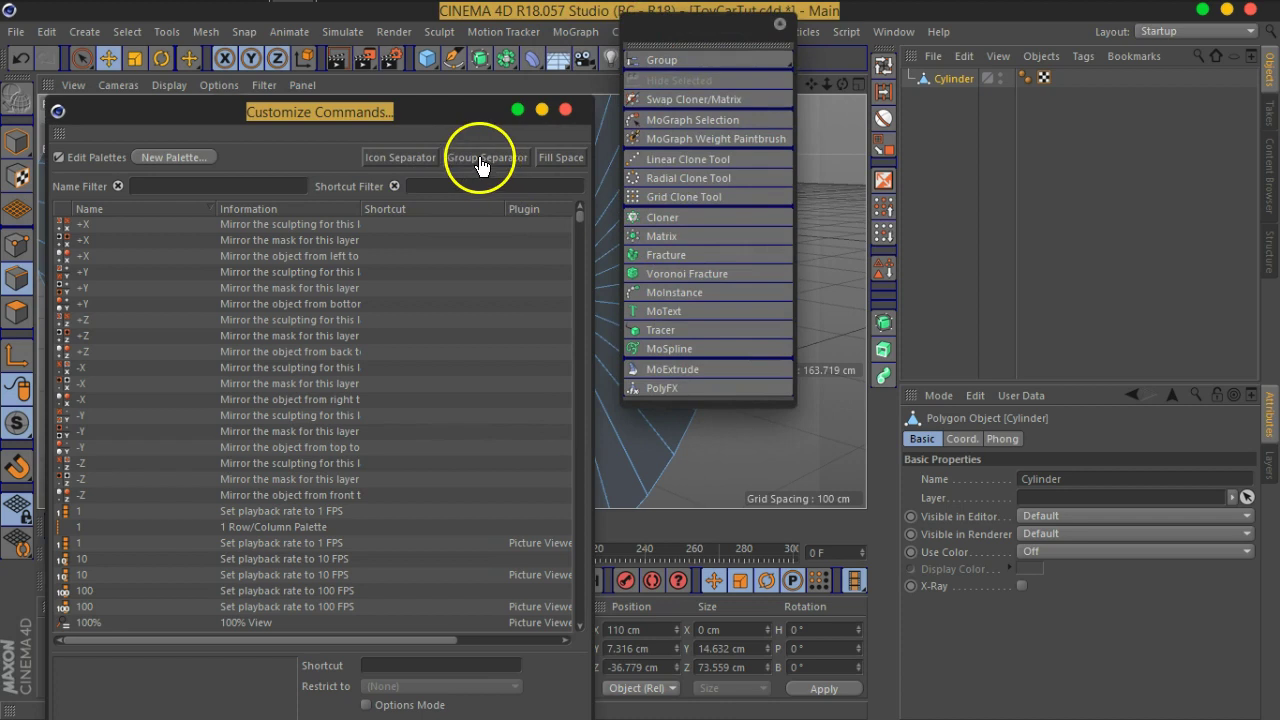
left_click_drag(480, 165, 843, 372)
mouse_move(470, 160)
left_mouse_down()
mouse_move(900, 416)
mouse_move(856, 410)
mouse_move(877, 403)
left_mouse_up()
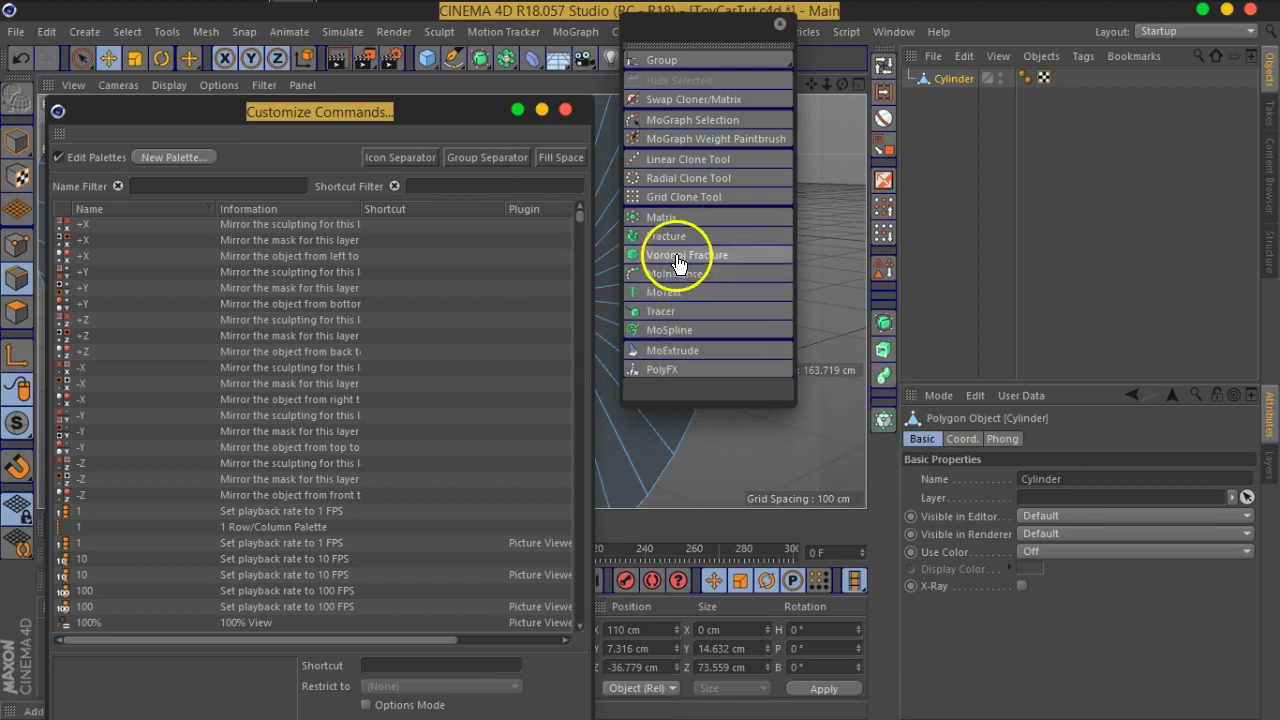
Step: Add Cloner and Voronoi Fracture to the vertical palette, then close the MoGraph palette
left_click_drag(882, 429, 884, 440)
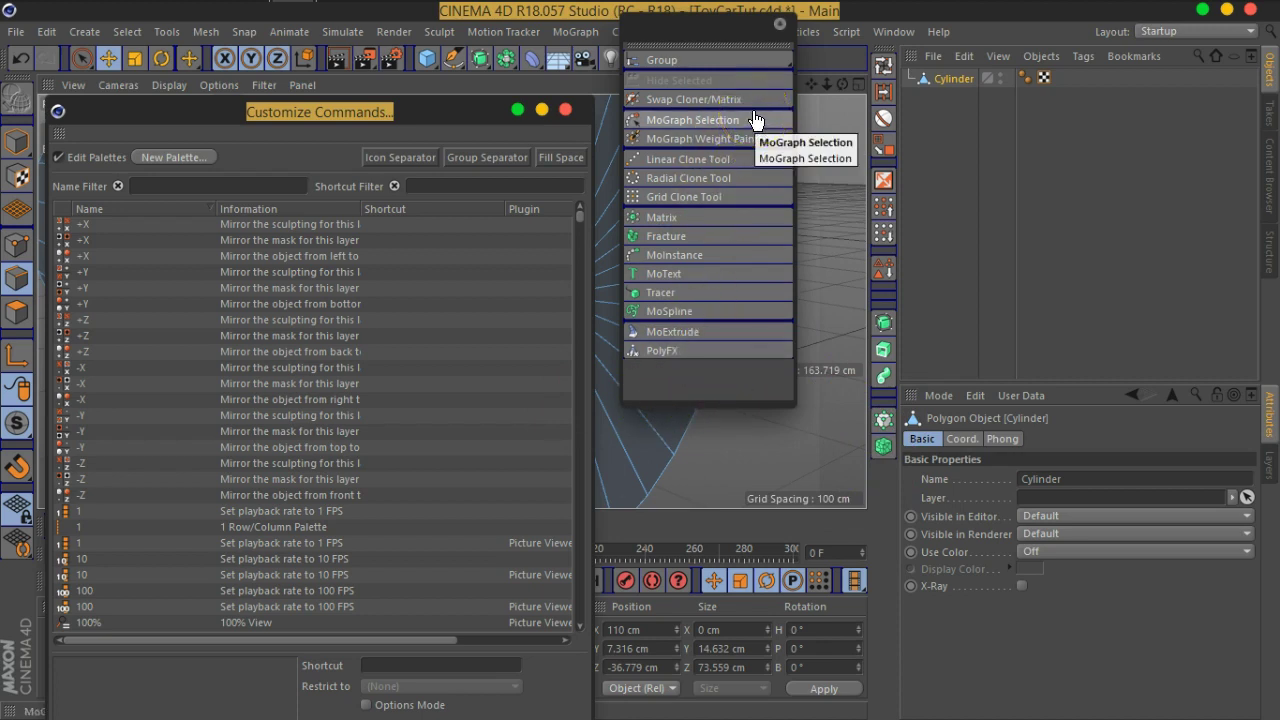
left_click(720, 196)
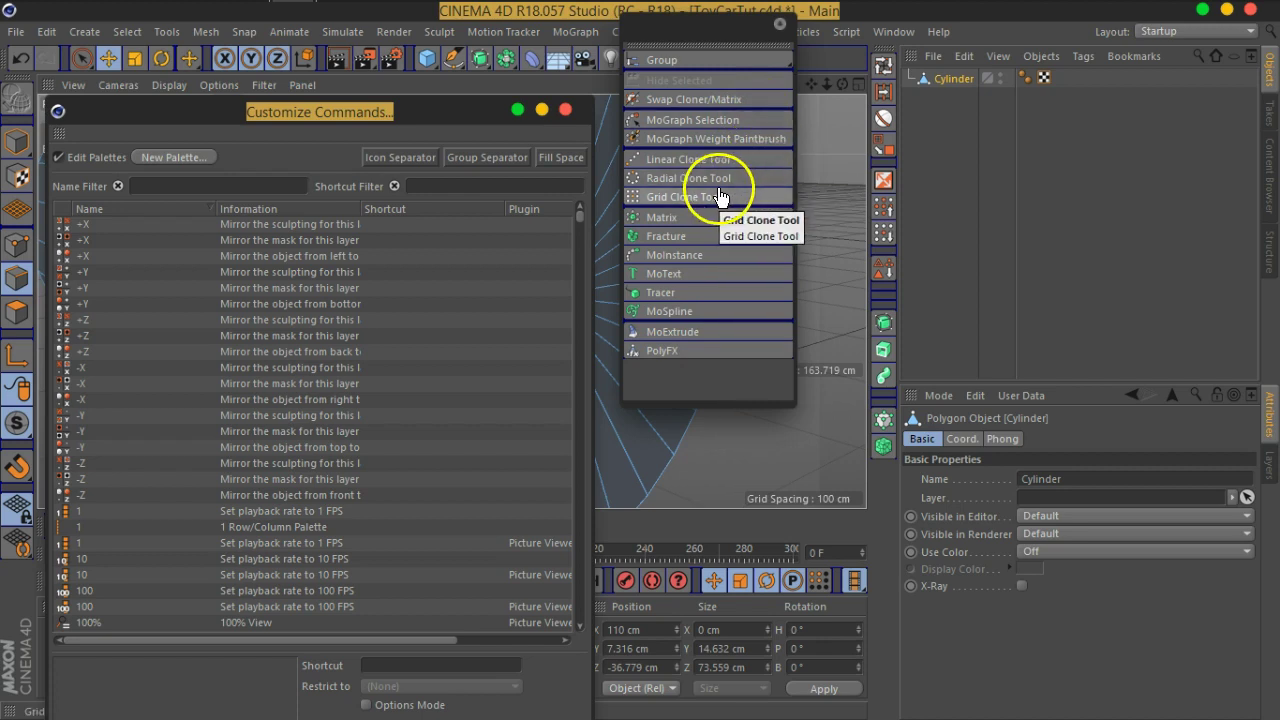
left_click(780, 24)
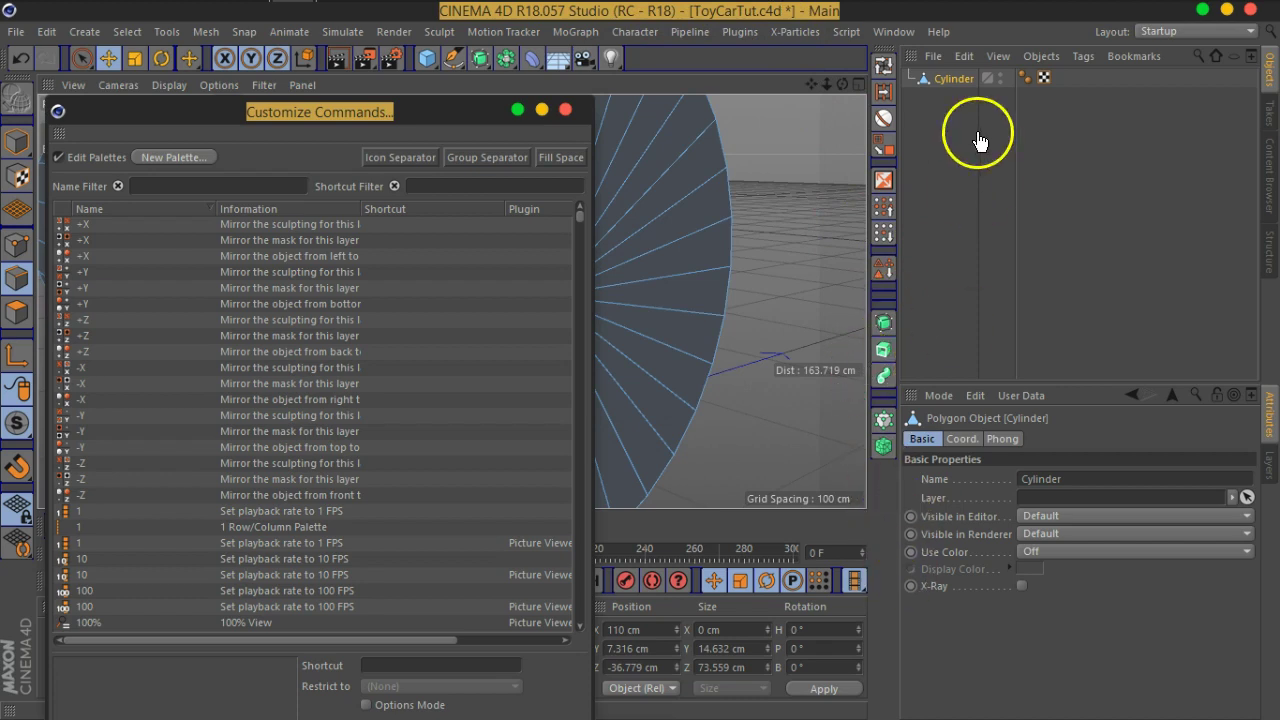
Step: Create a new empty palette and move it to the right side of the screen
right_click(957, 91)
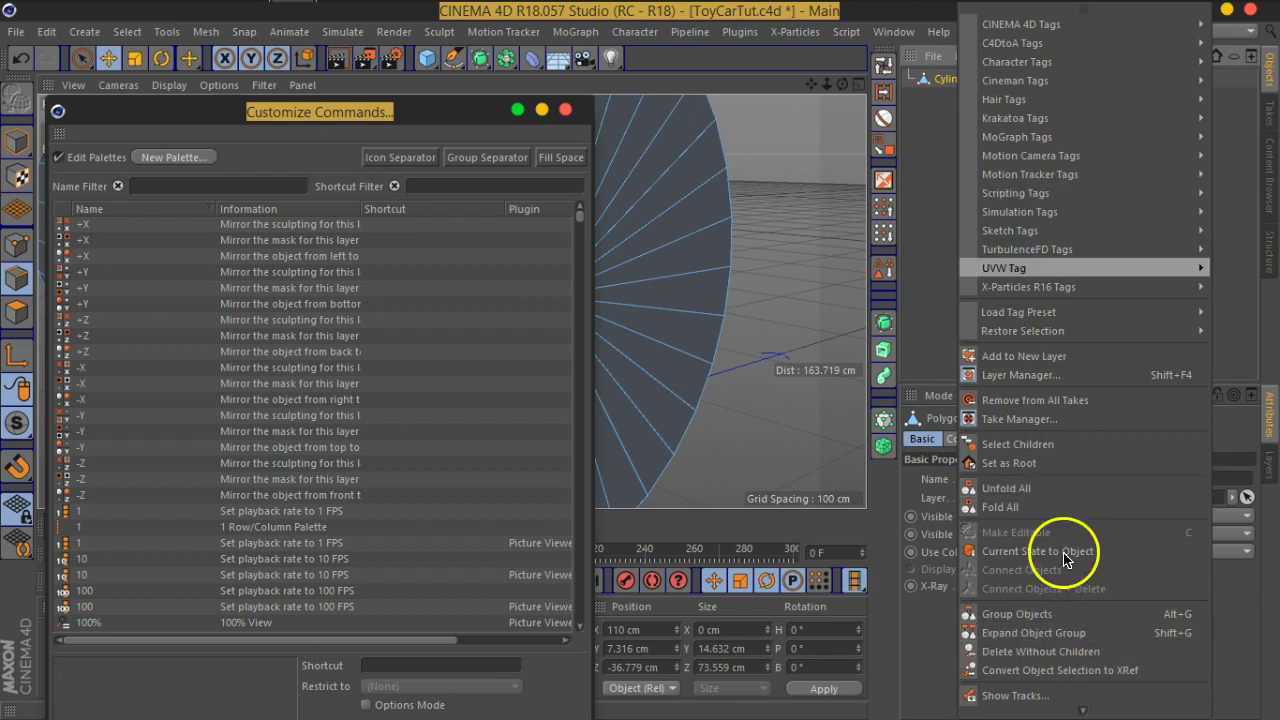
left_click(300, 110)
mouse_move(322, 116)
left_mouse_down()
mouse_move(511, 35)
mouse_move(390, 40)
left_mouse_up()
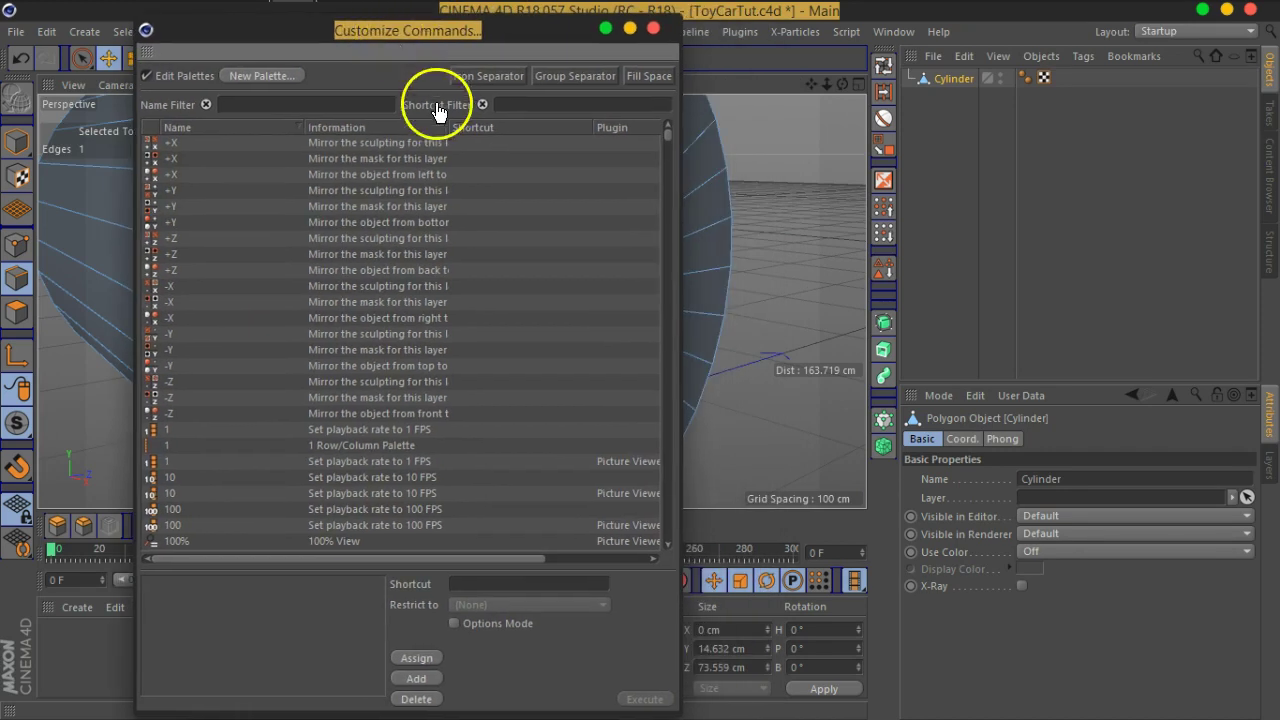
left_click(265, 76)
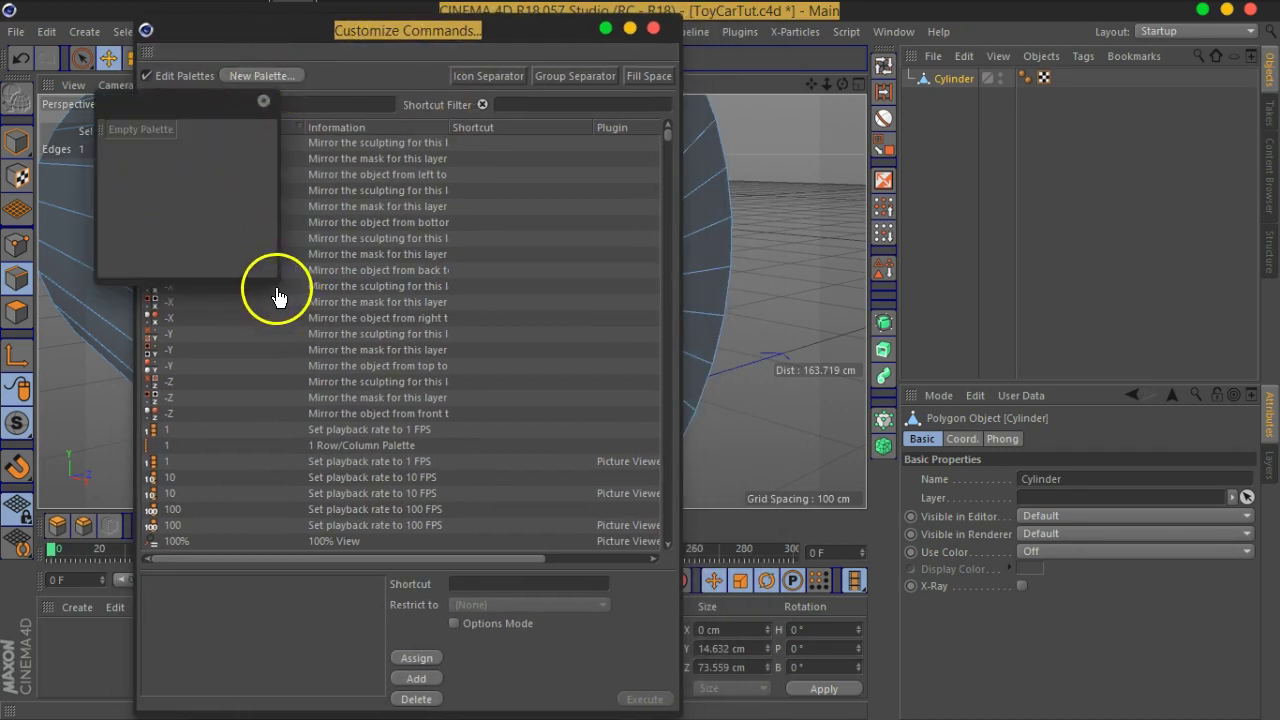
left_click_drag(195, 108, 1020, 143)
Step: Add Connect Objects + Delete via the 'connec' filter, use Medium Icons, and stretch the palette into a wide strip
left_click(365, 110)
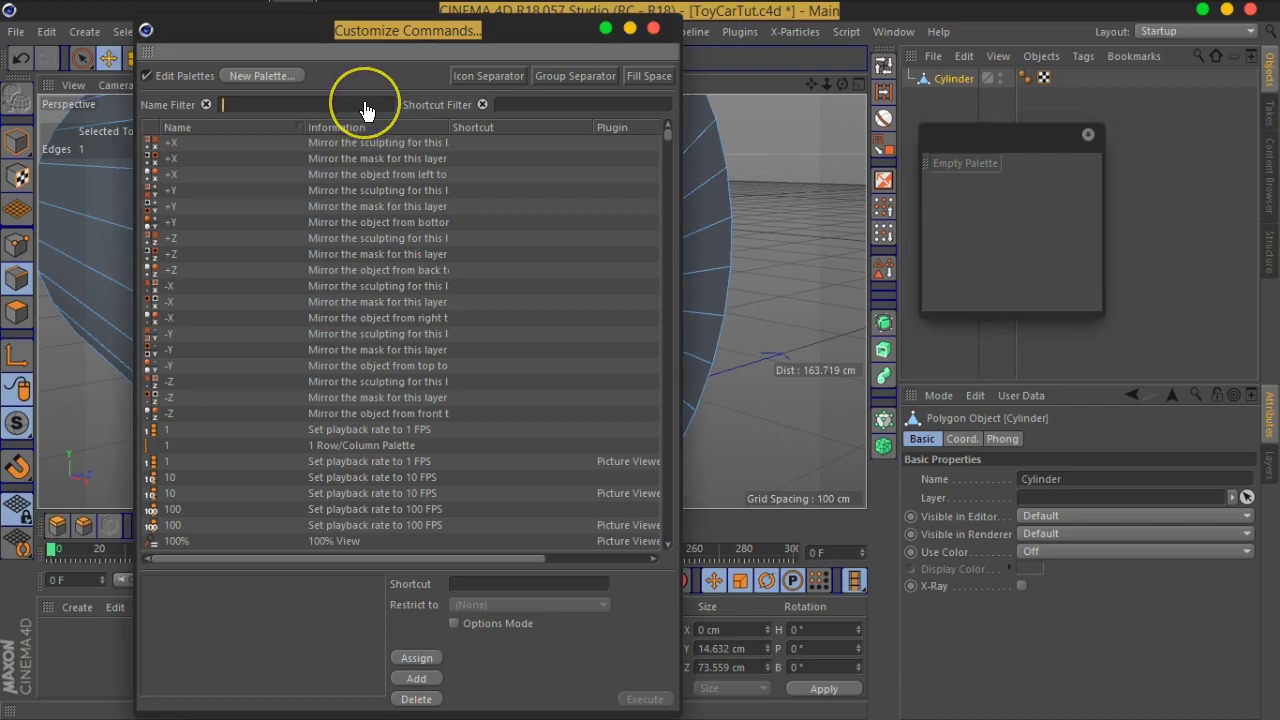
type("connec")
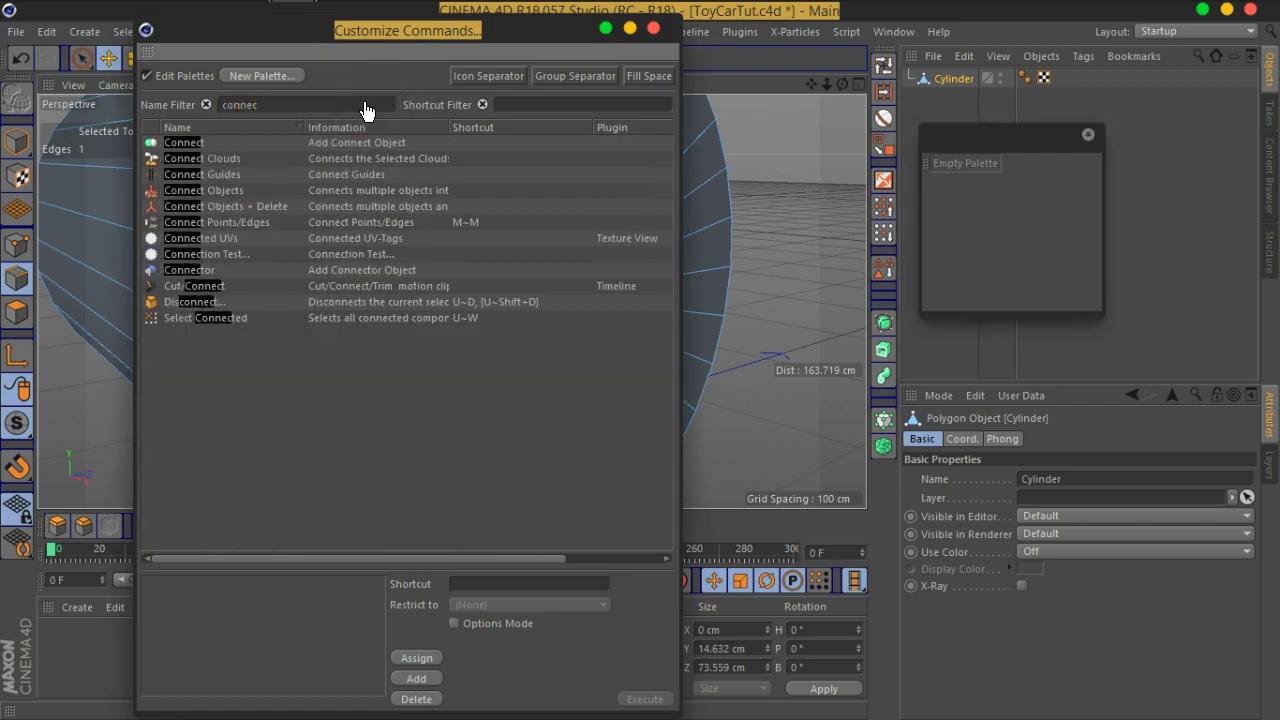
left_click(257, 208)
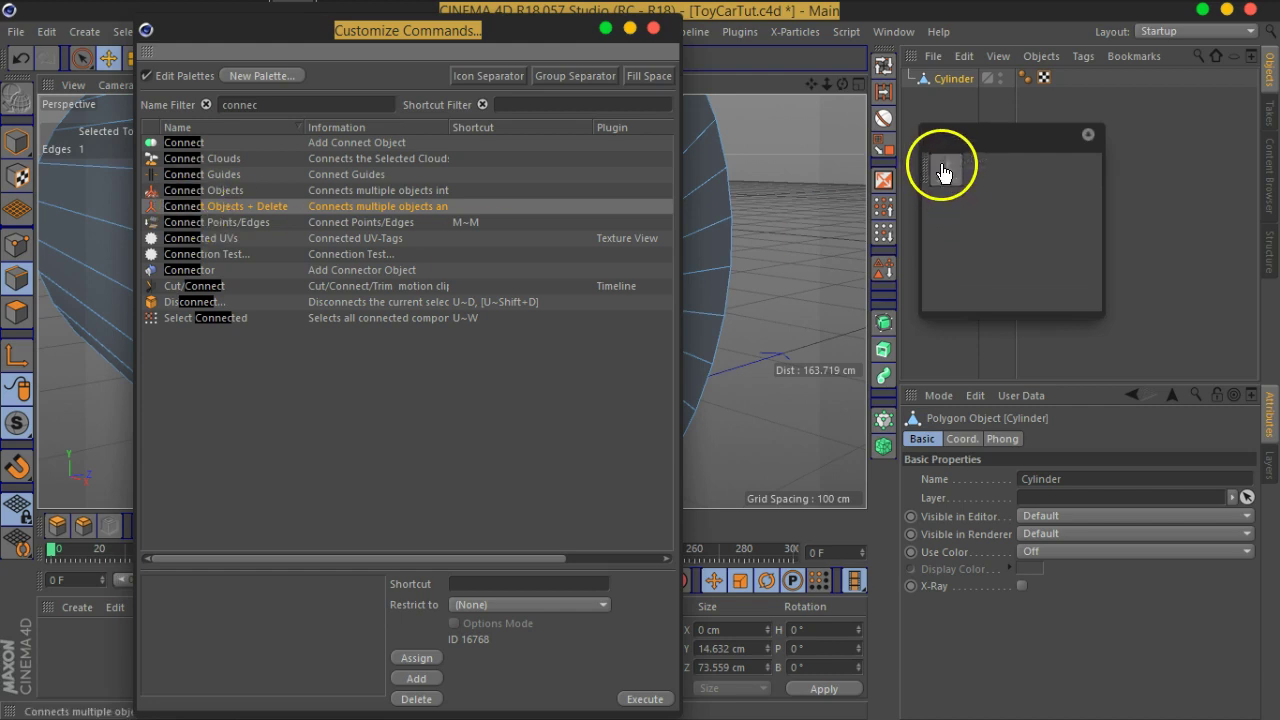
right_click(943, 172)
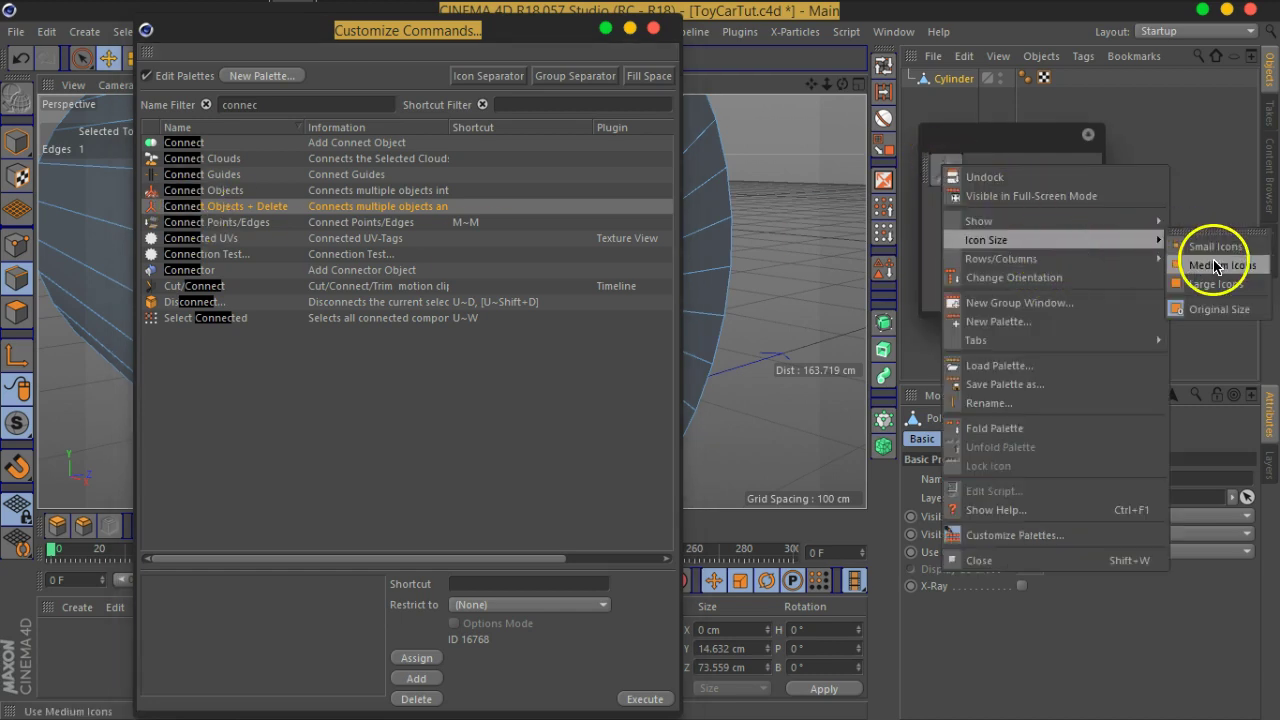
left_click(1208, 250)
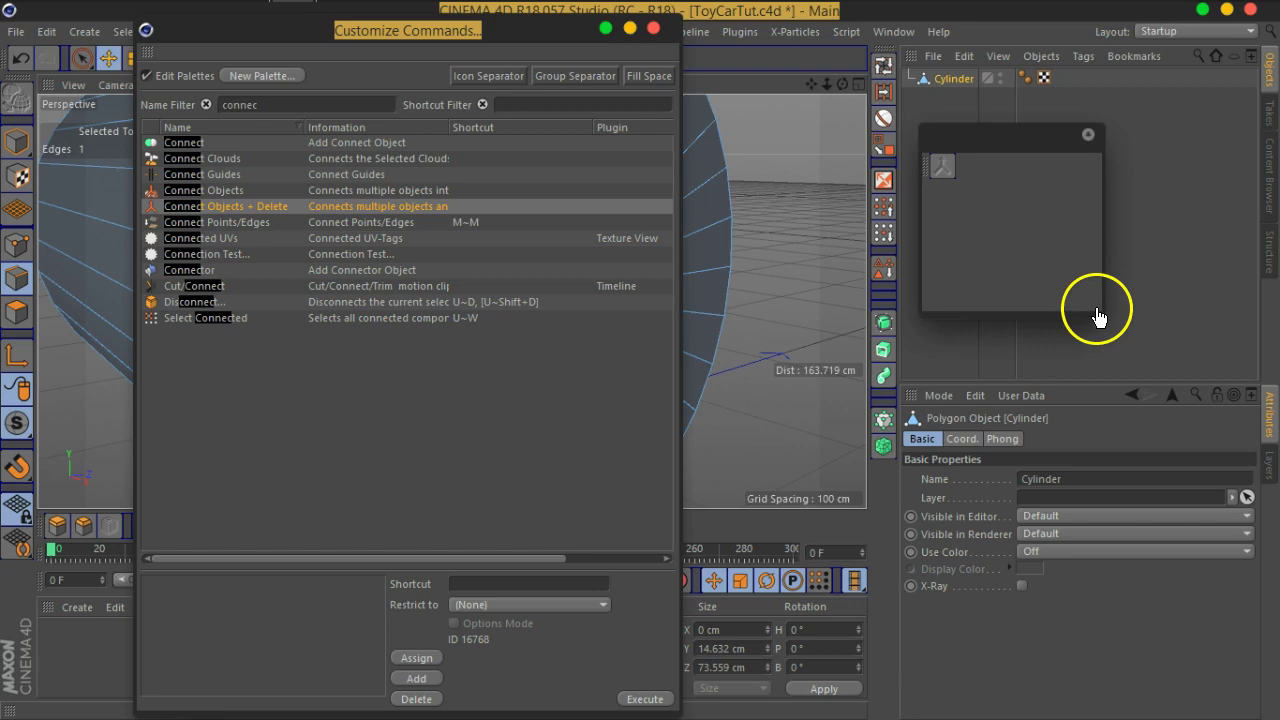
left_click_drag(1101, 313, 1264, 184)
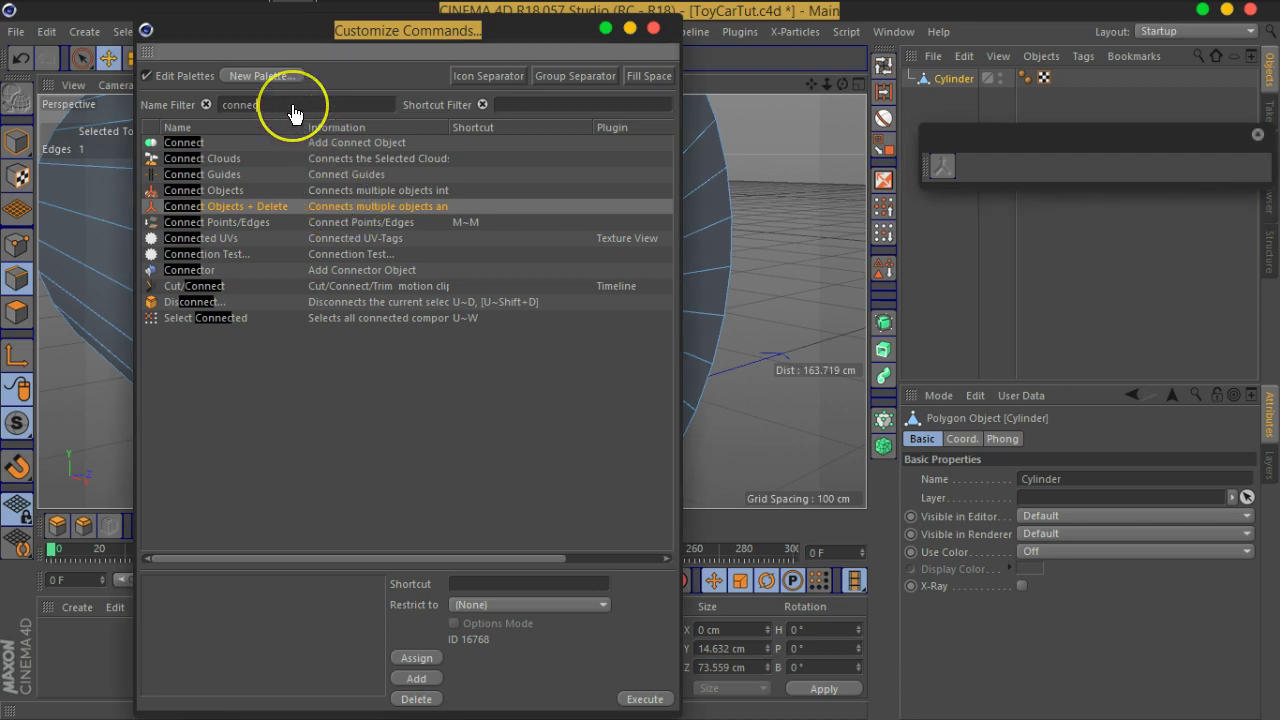
Step: Add Current State to Object and Reset PSR to the new palette using the 'curr' and 'psr' filters
key("BackSpace")
type("cu")
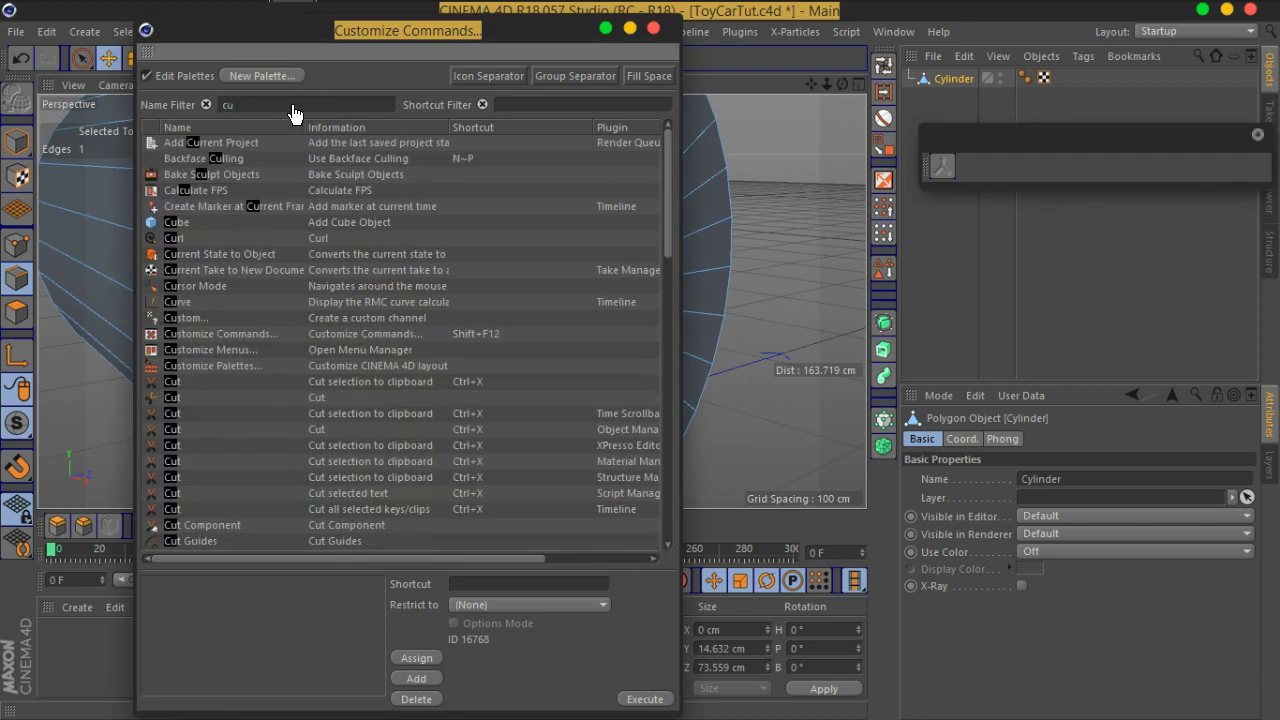
type("rren")
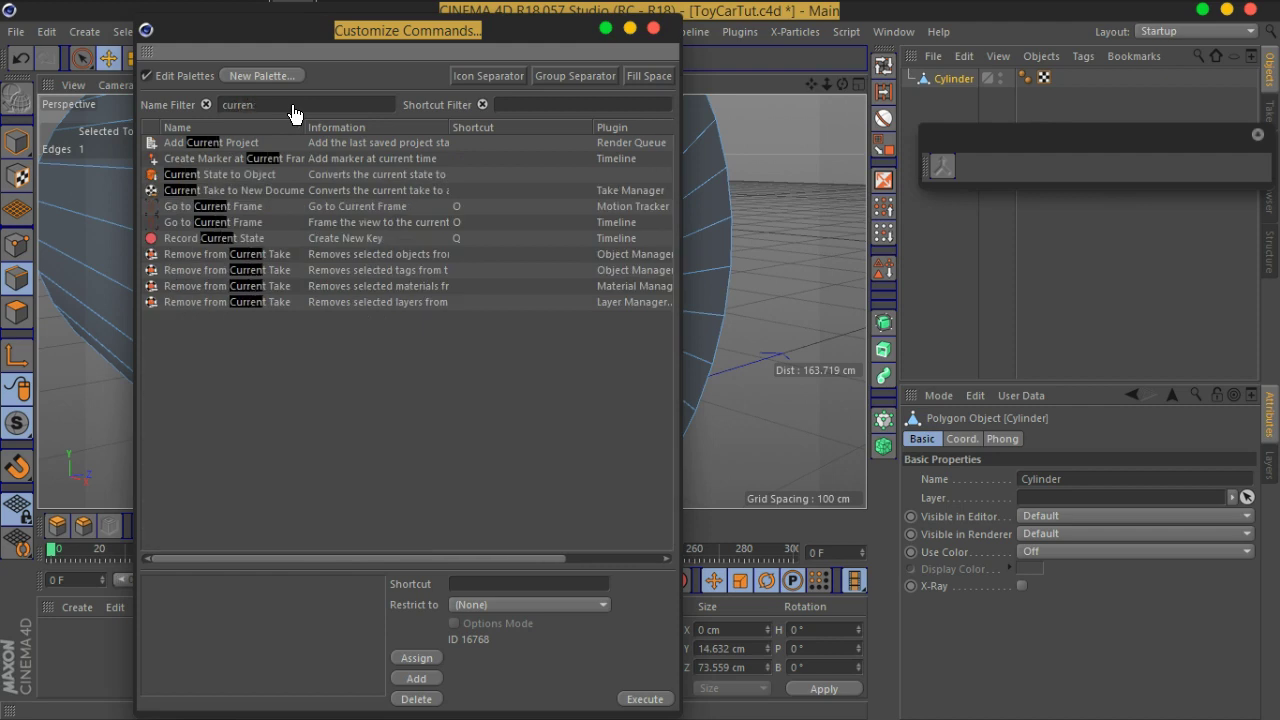
left_click(245, 174)
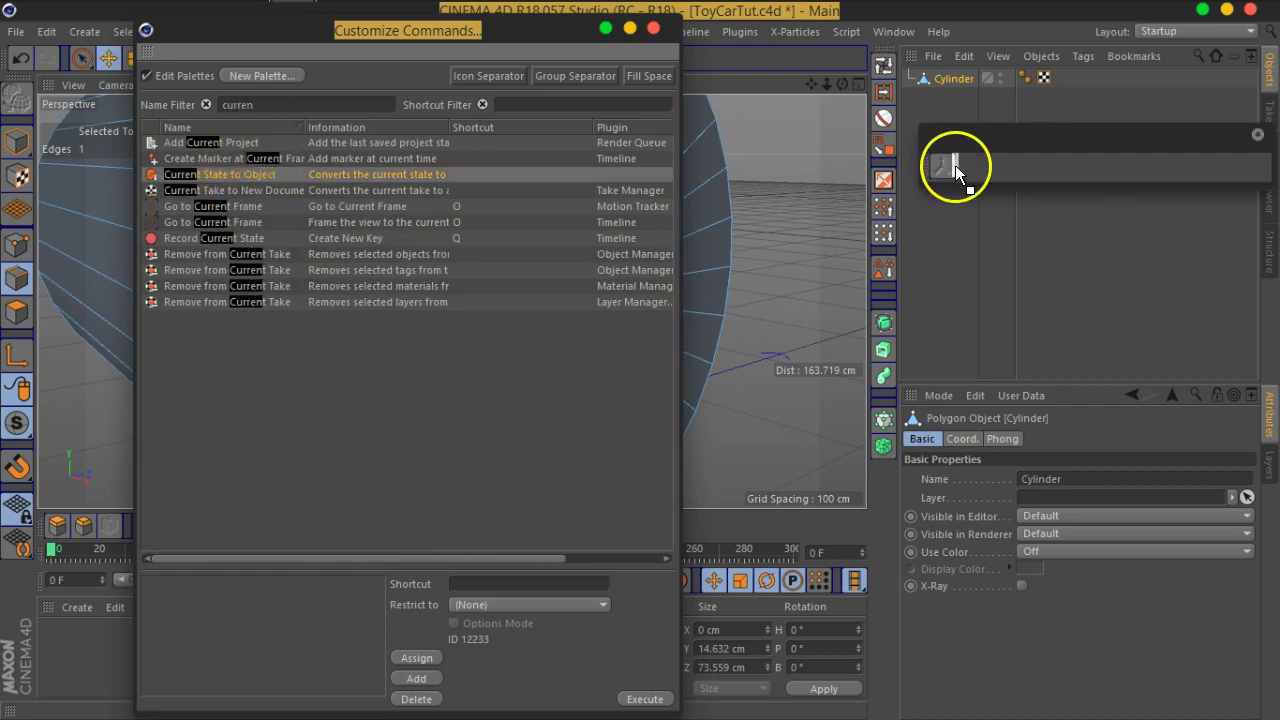
left_click_drag(949, 165, 950, 166)
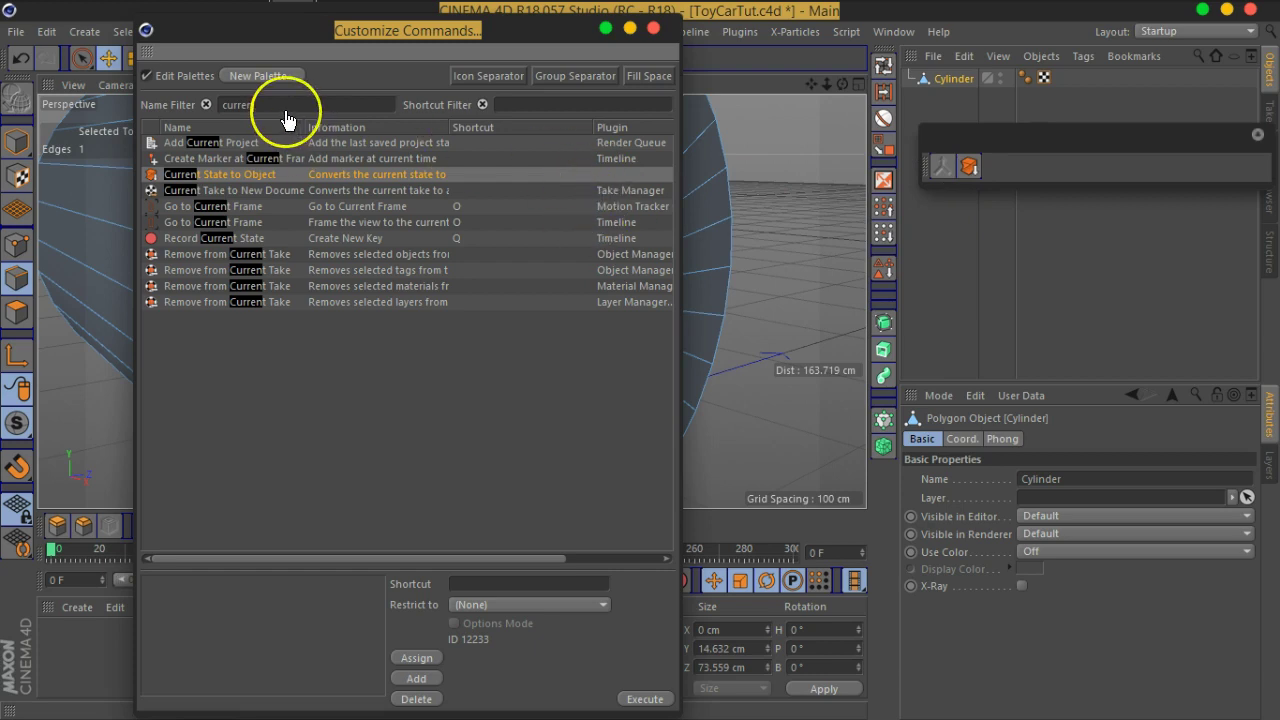
key("BackSpace")
type("psr")
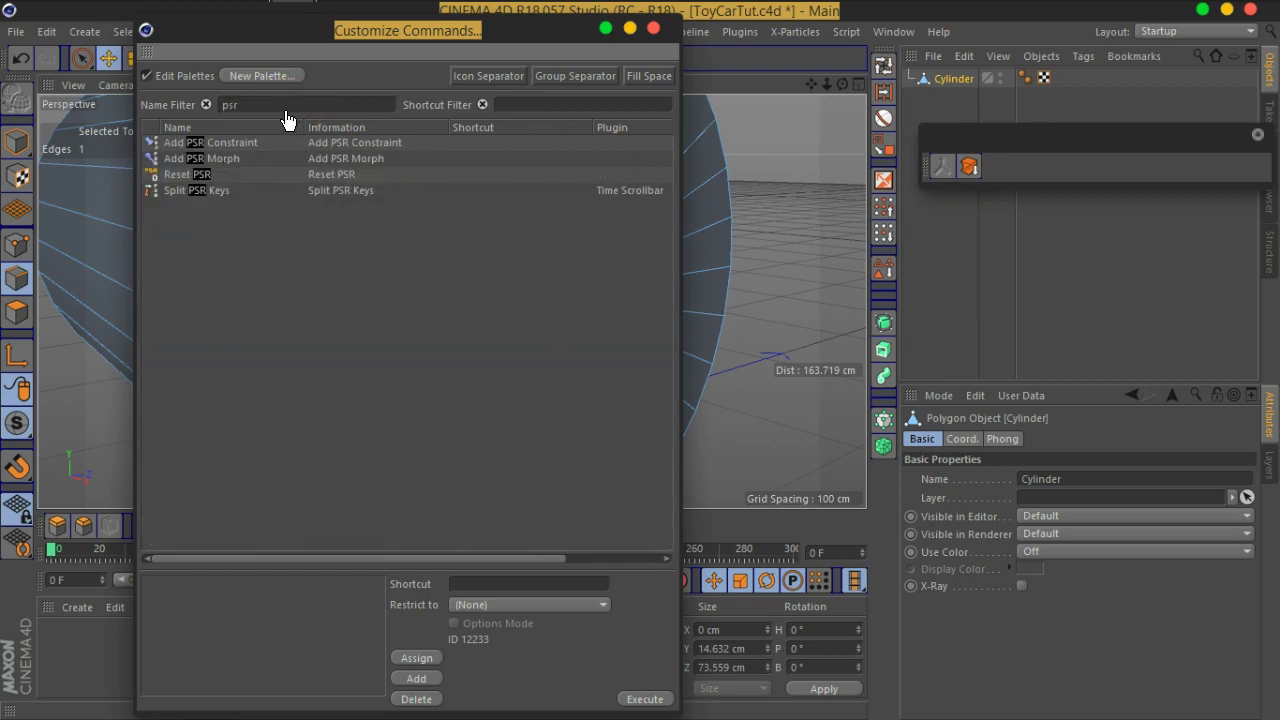
left_click_drag(186, 174, 982, 172)
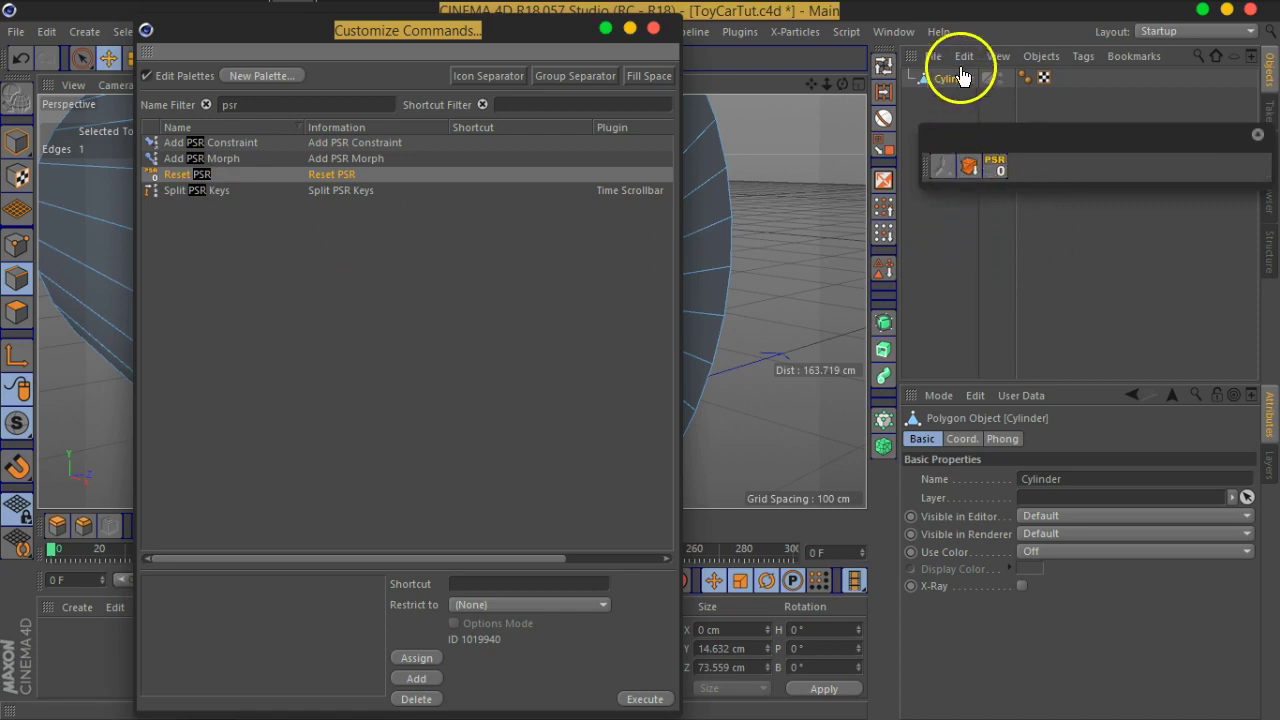
Step: Add Delete Without Children and Show FCurves... to the palette, then close the palette
type("delete")
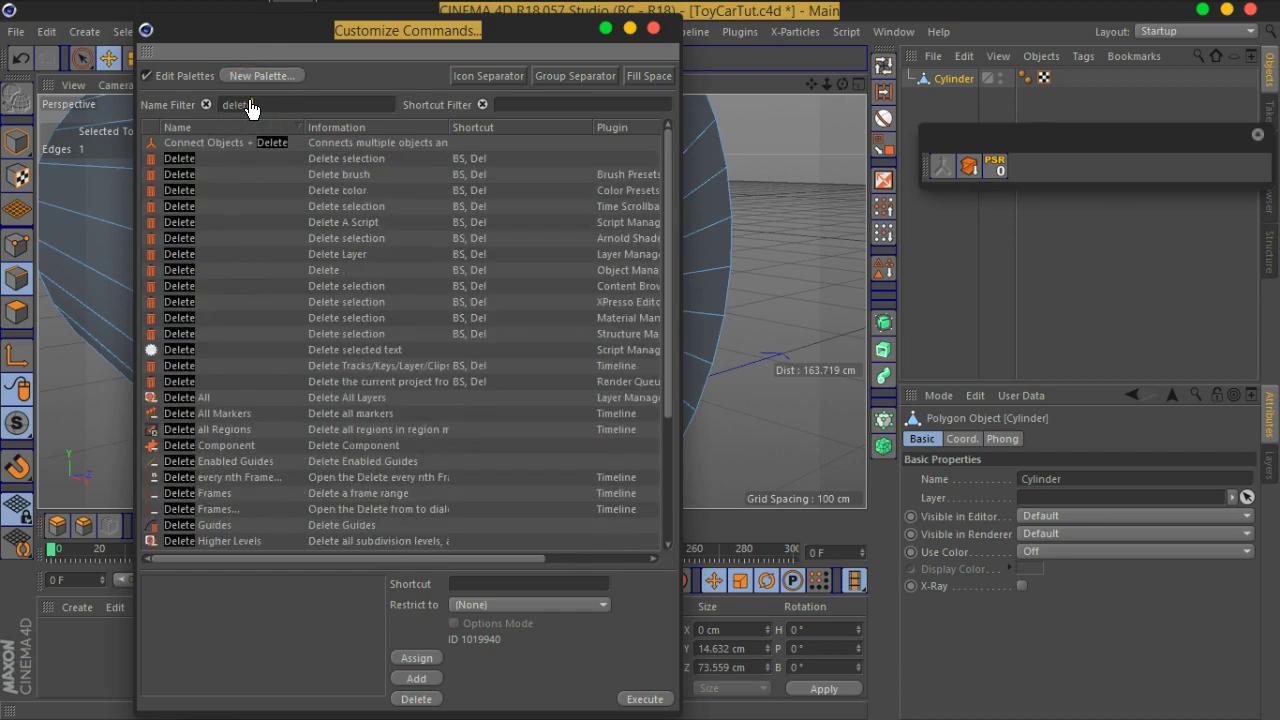
type(" with")
left_click_drag(265, 165, 1008, 175)
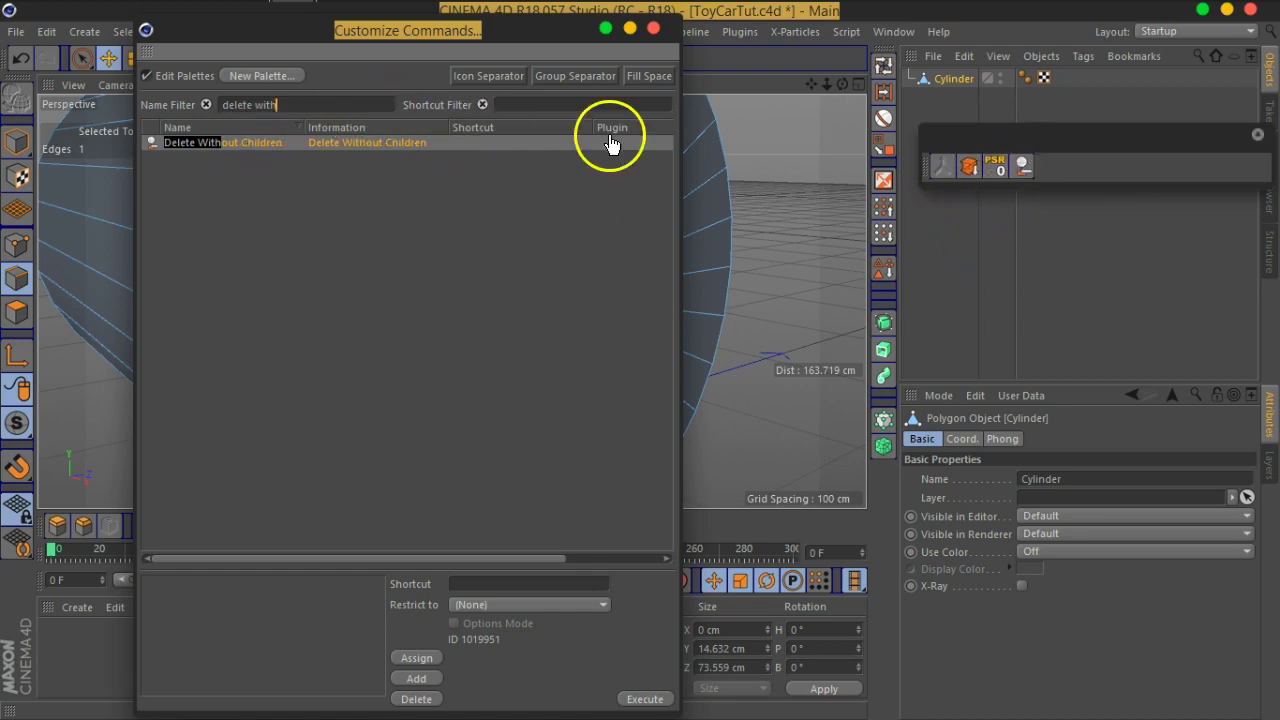
right_click(943, 82)
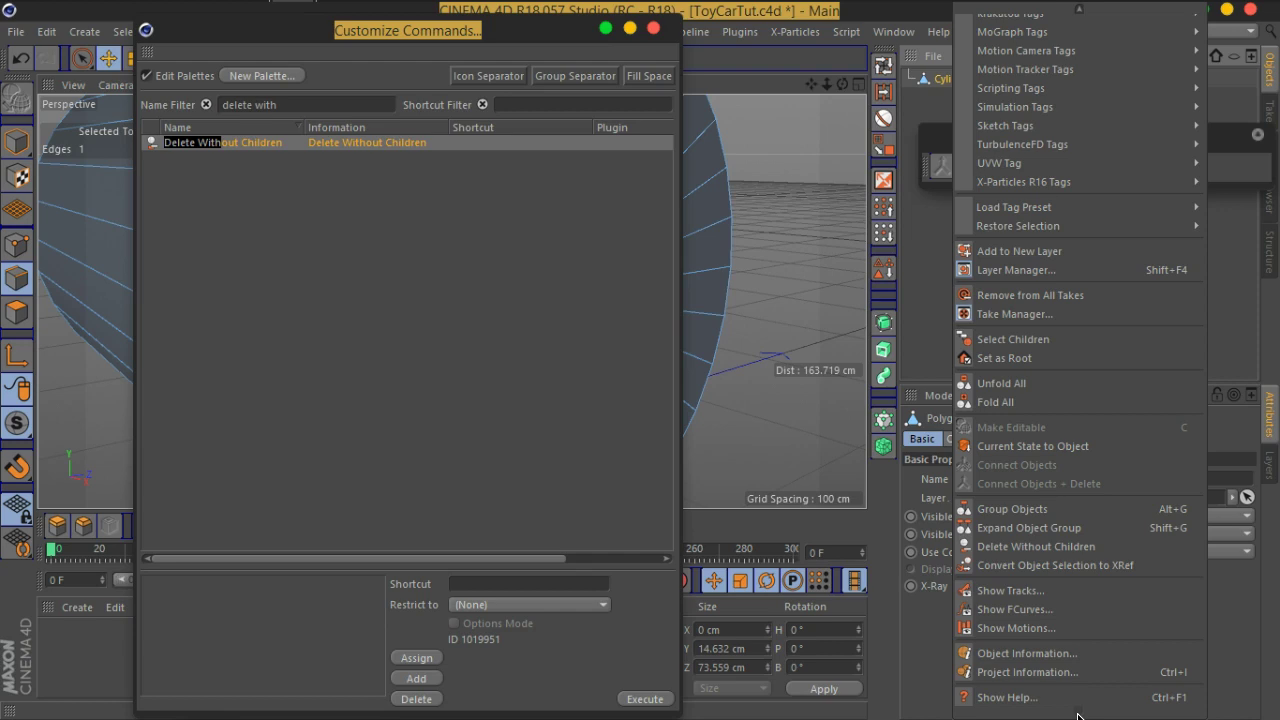
left_click(280, 108)
type("sho")
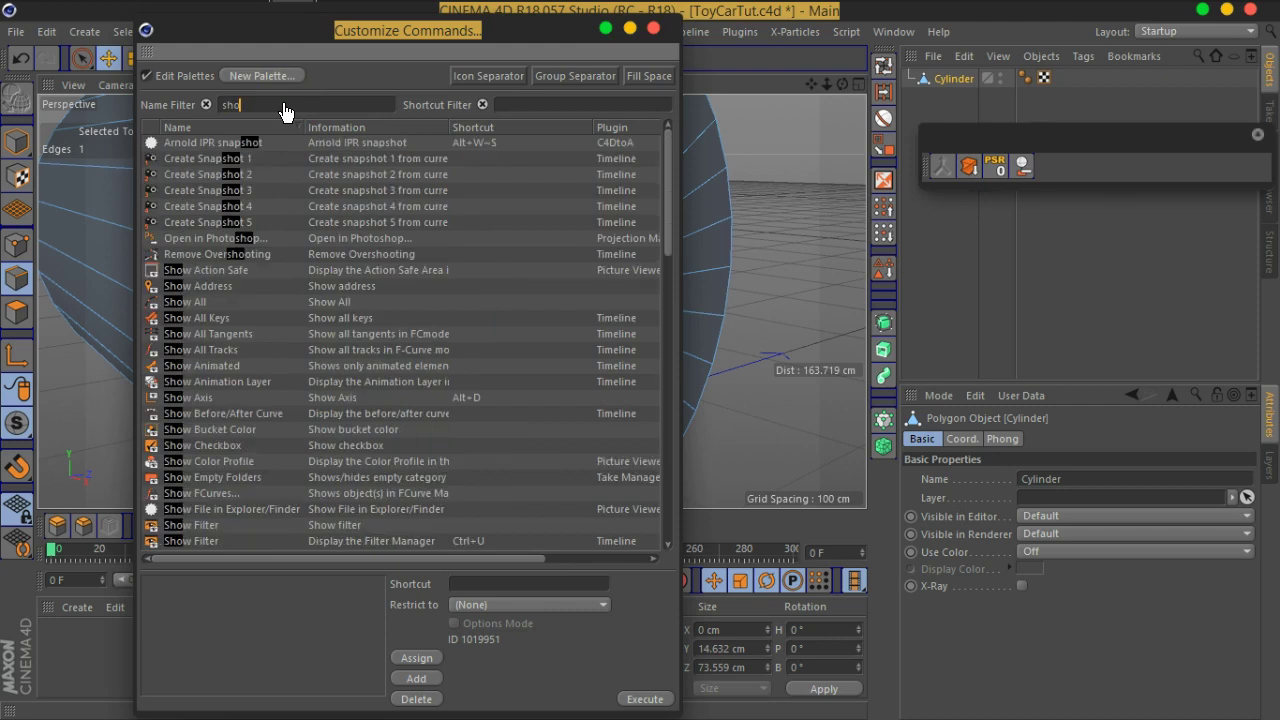
type("w f")
left_click(222, 145)
mouse_move(222, 155)
left_mouse_down()
mouse_move(1030, 170)
mouse_move(690, 275)
mouse_move(1062, 185)
mouse_move(1054, 174)
left_mouse_up()
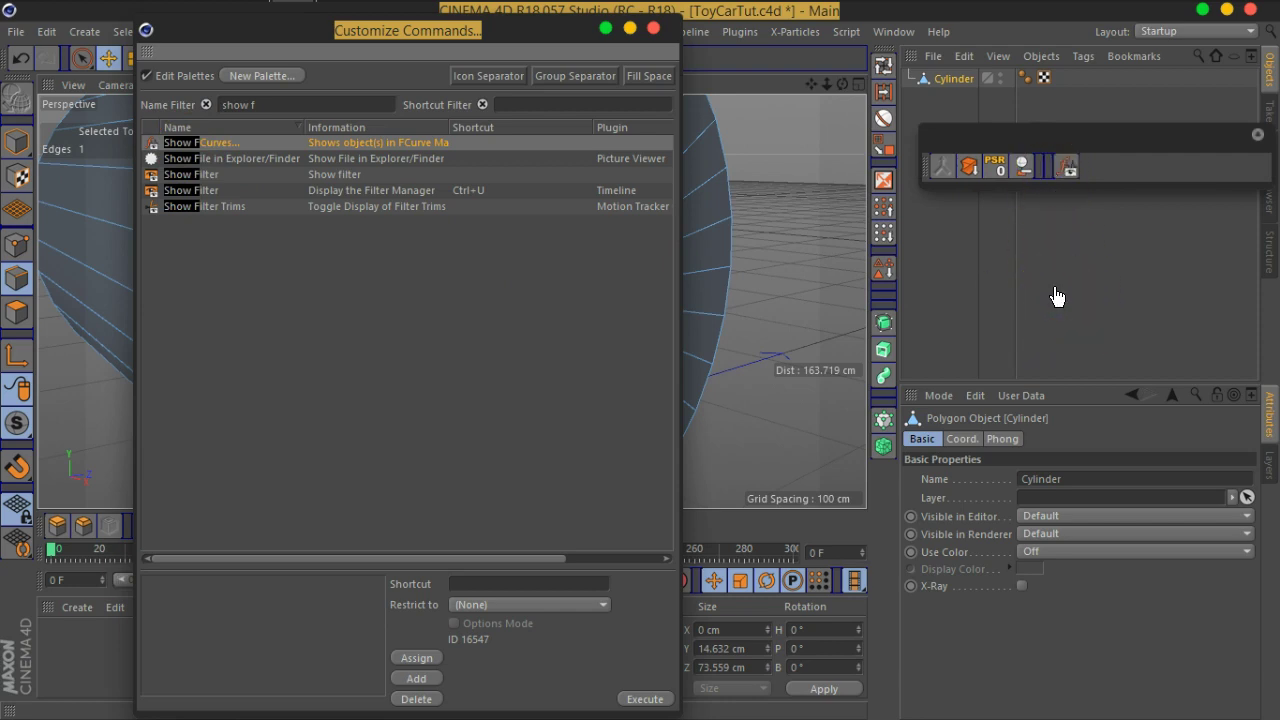
left_click(1257, 134)
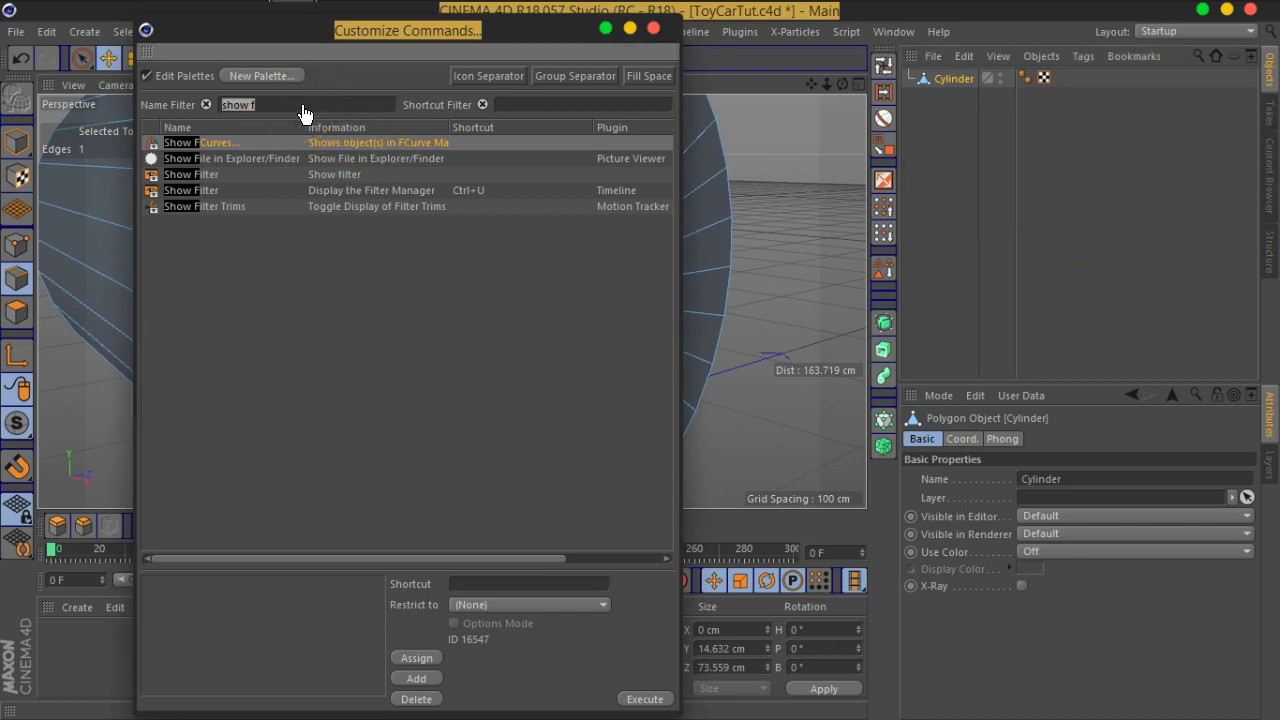
Step: Filter for 'sy' and 'conn' and drag Symmetry and Connect into the docked vertical palette
type("sy")
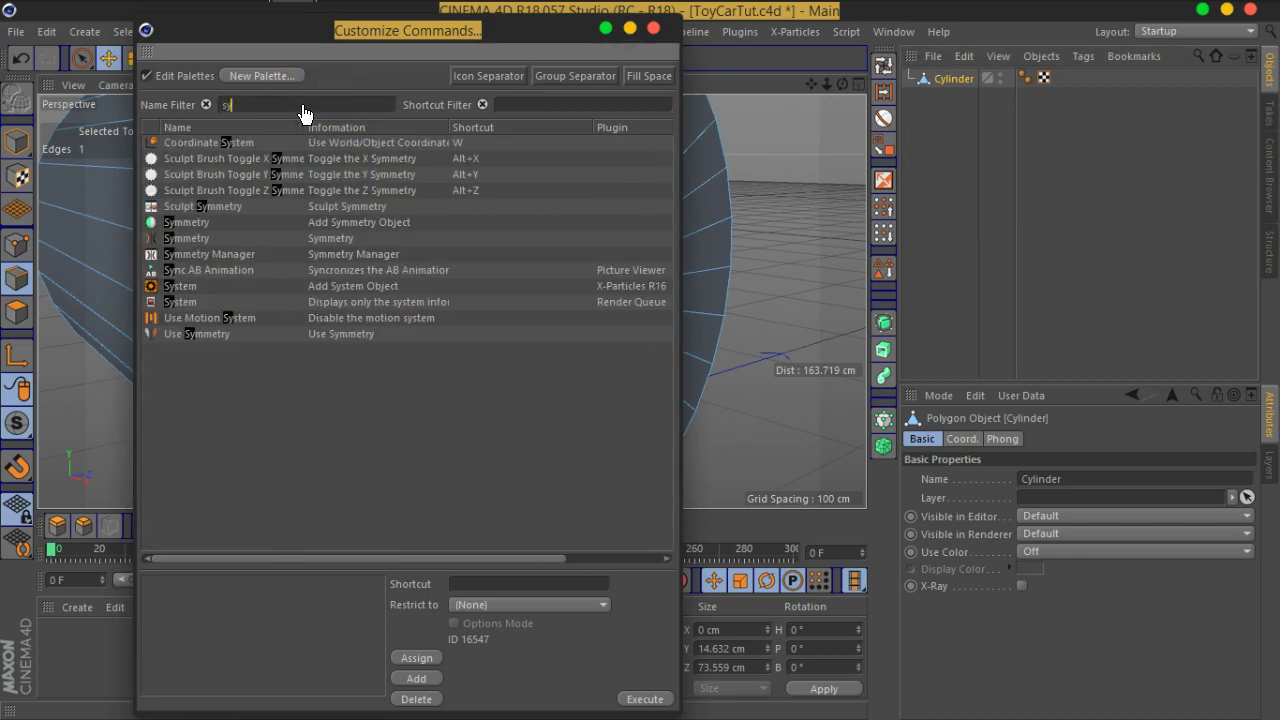
mouse_move(200, 223)
left_mouse_down()
mouse_move(853, 462)
mouse_move(876, 400)
left_mouse_up()
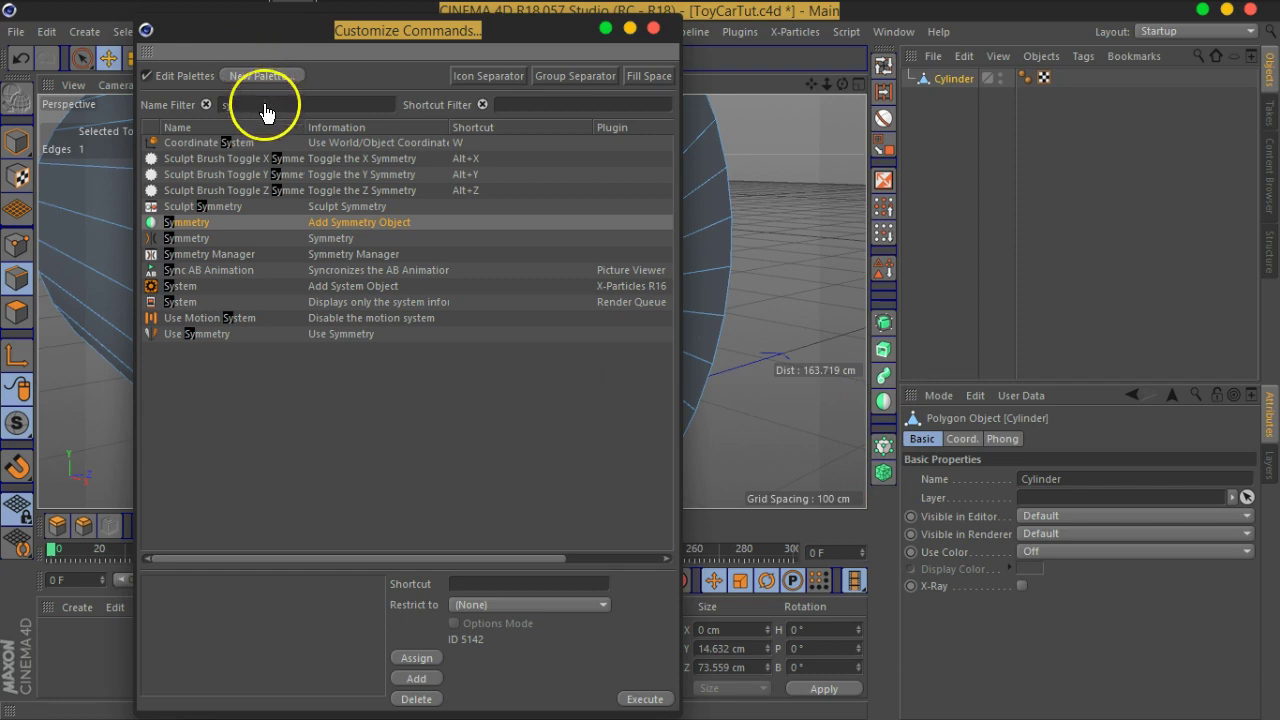
type("co")
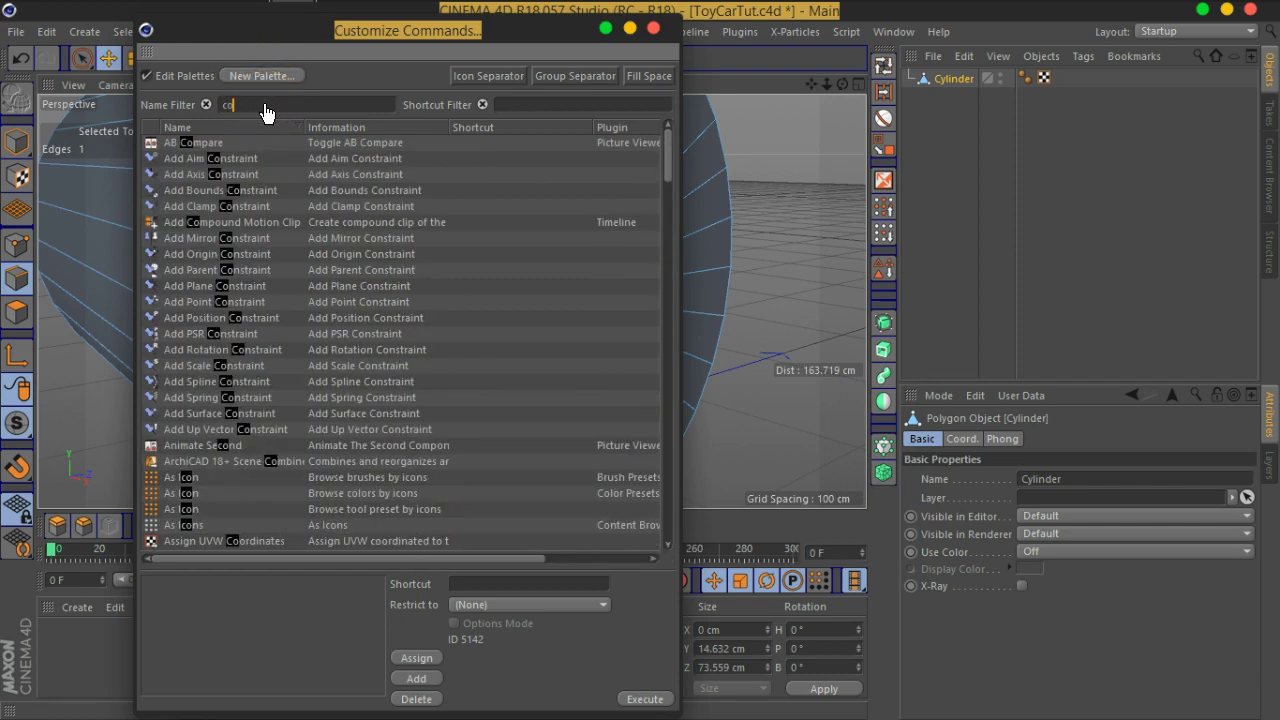
type("nnec")
left_click_drag(186, 142, 897, 462)
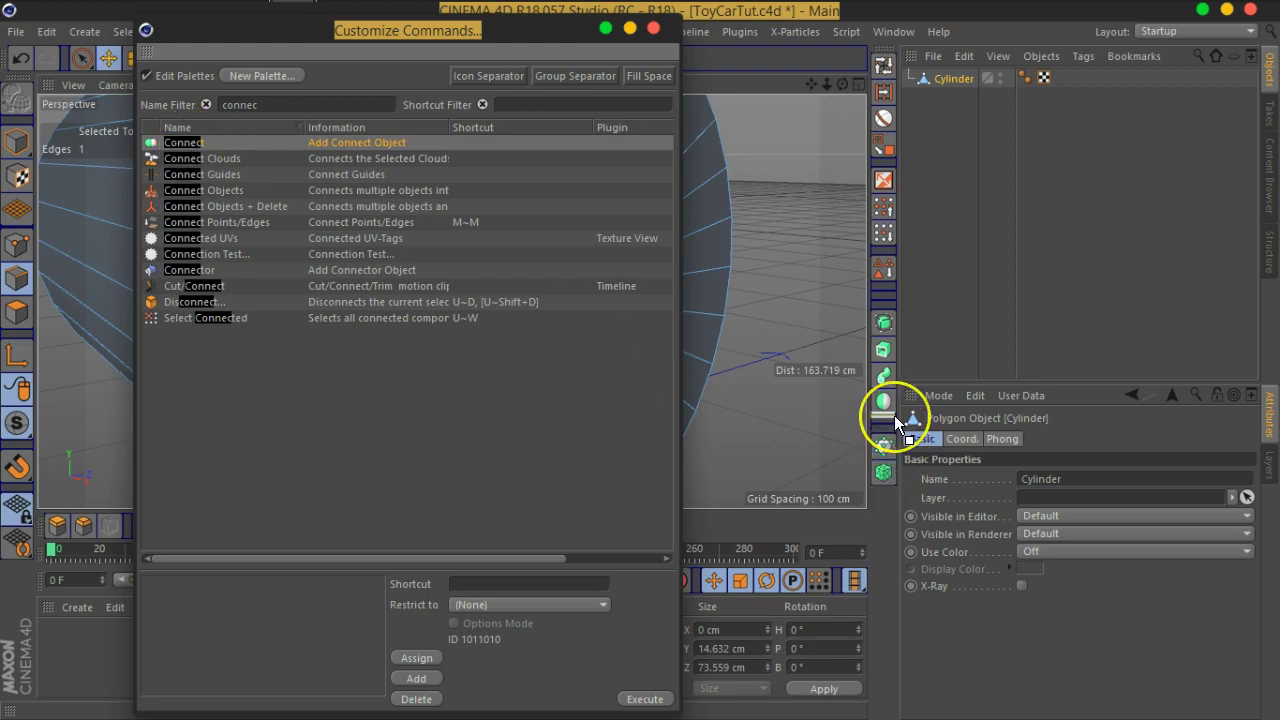
left_click_drag(894, 415, 894, 395)
left_click_drag(893, 315, 893, 315)
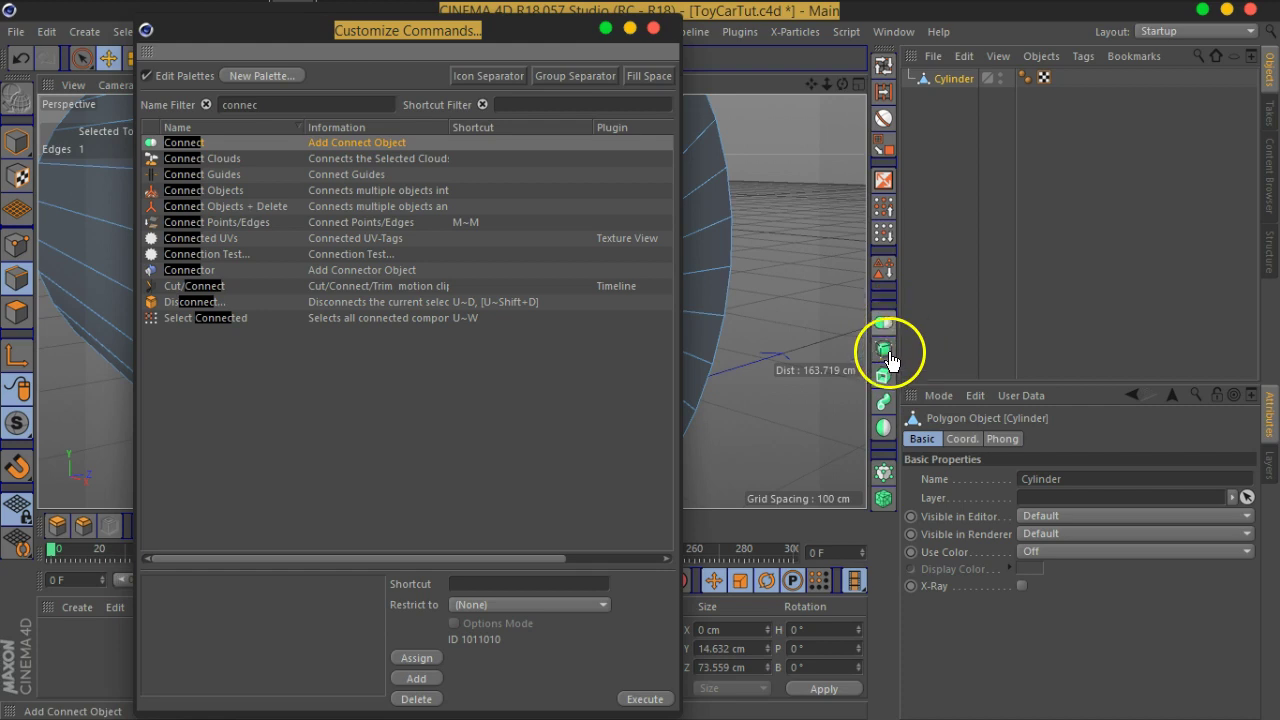
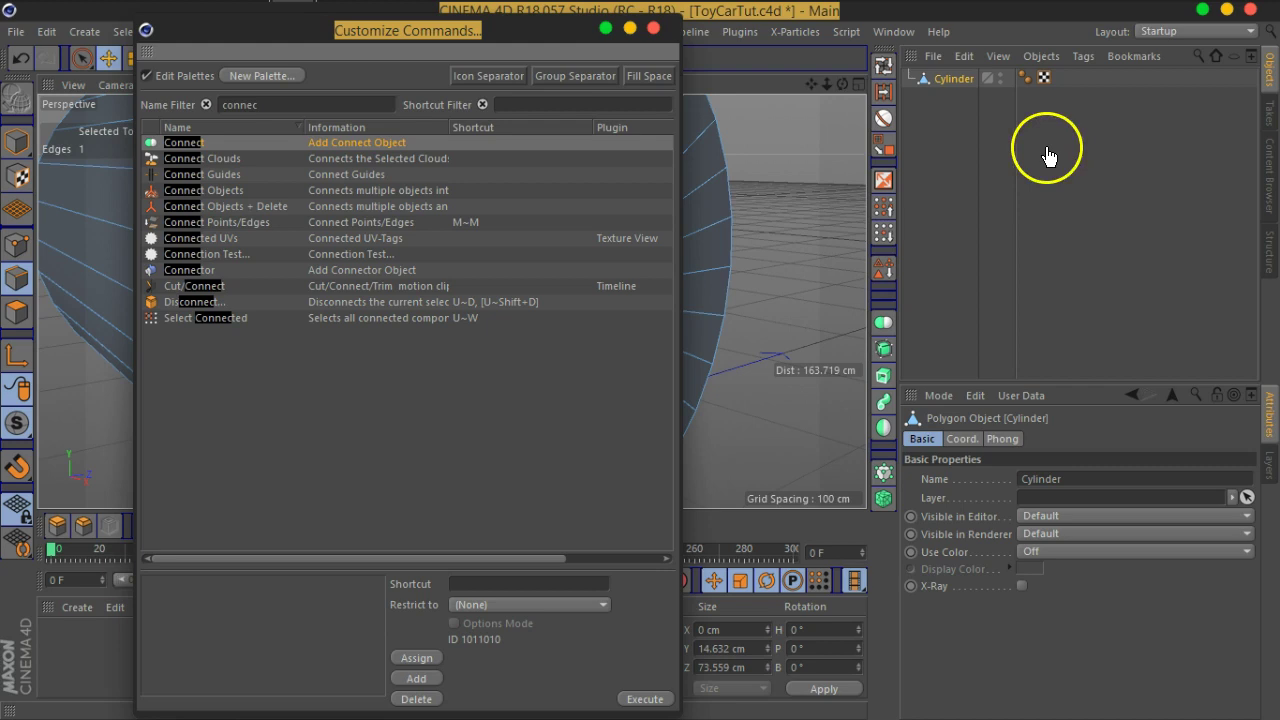
Step: Turn off Edit Palettes, close Customize Commands and deselect the cylinder
left_click(172, 75)
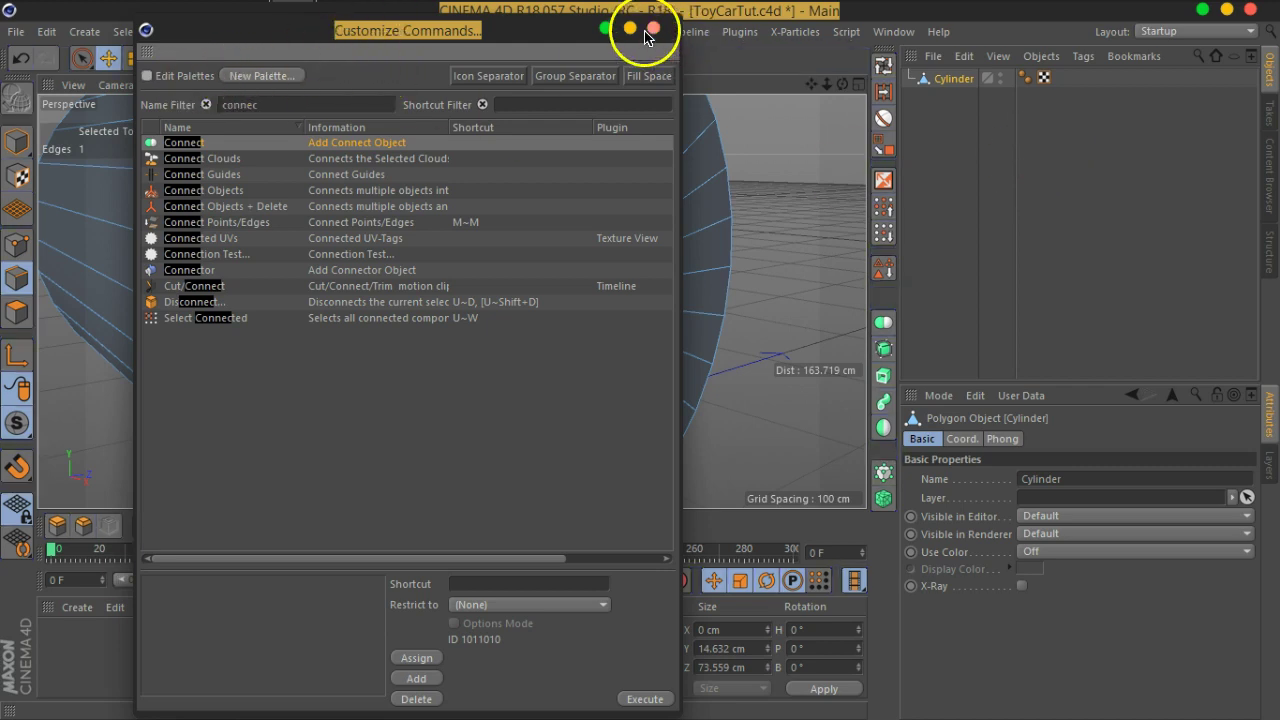
left_click(654, 28)
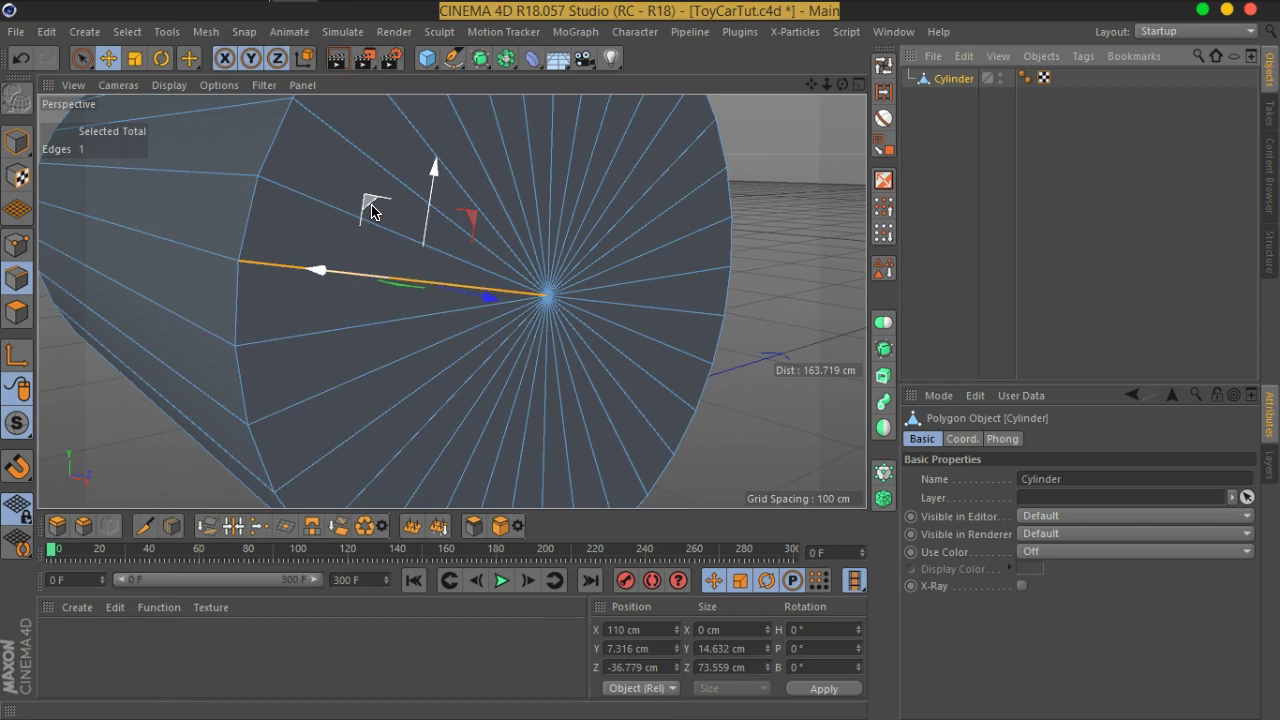
left_click(966, 178)
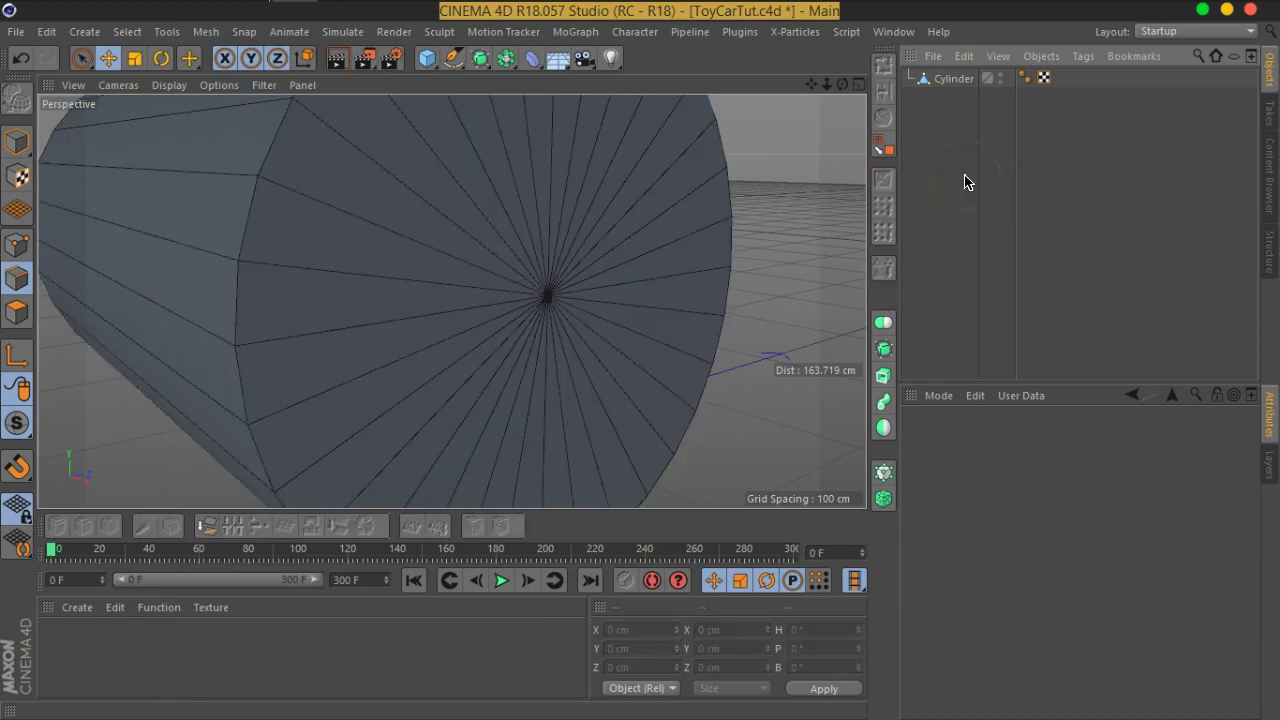
Step: Reopen Customize Commands, move it aside, enable Edit Palettes and create a New Palette
left_click(895, 32)
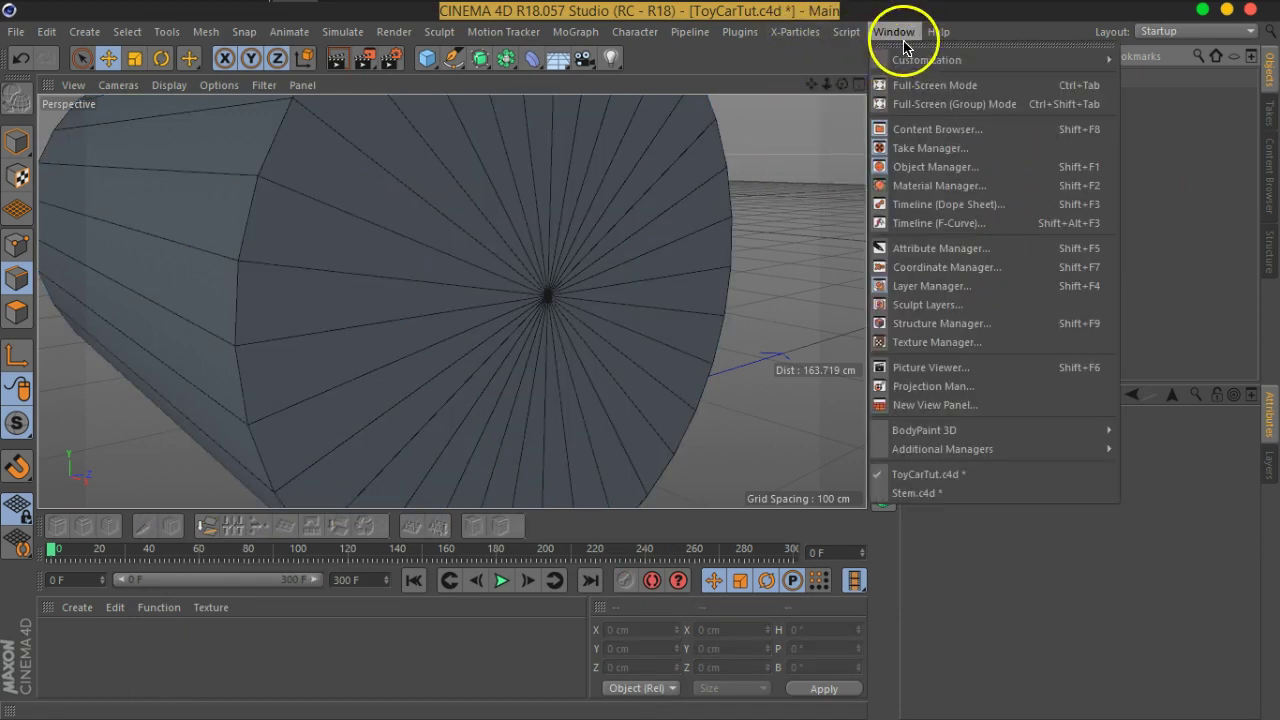
left_click(803, 64)
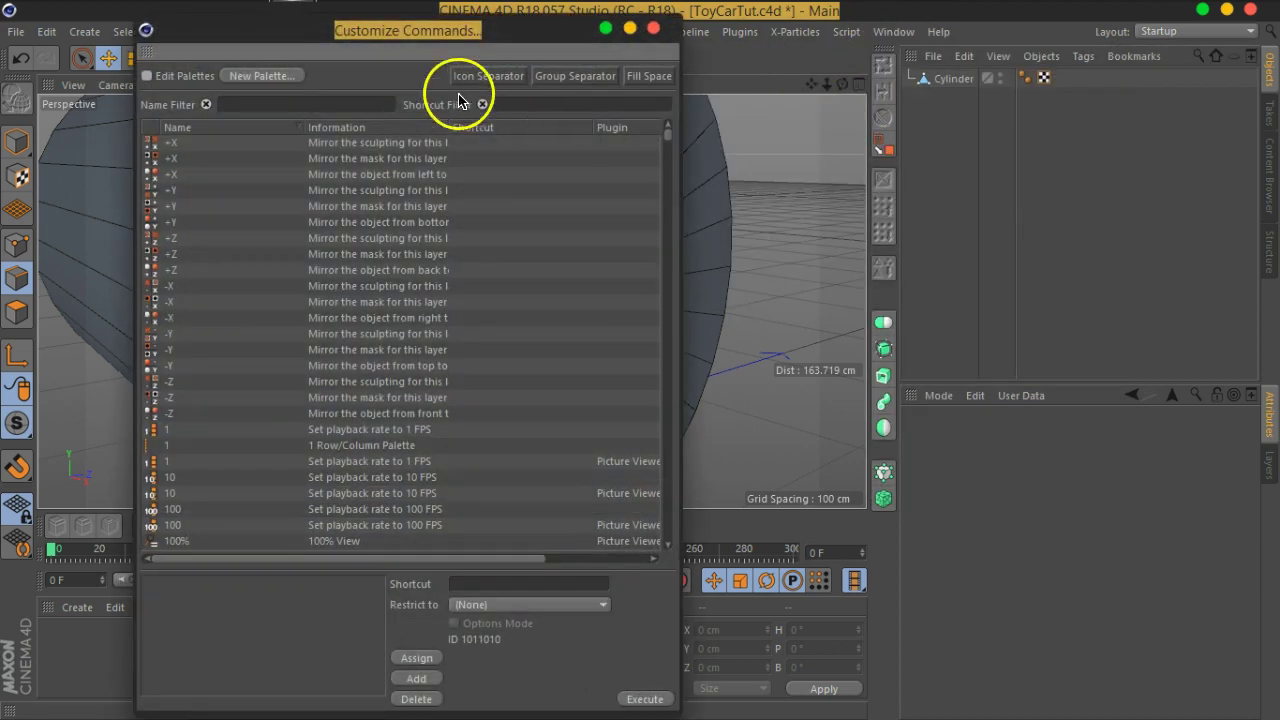
mouse_move(439, 38)
left_mouse_down()
mouse_move(409, 334)
mouse_move(370, 435)
mouse_move(409, 534)
mouse_move(909, 143)
mouse_move(914, 114)
mouse_move(866, 131)
left_mouse_up()
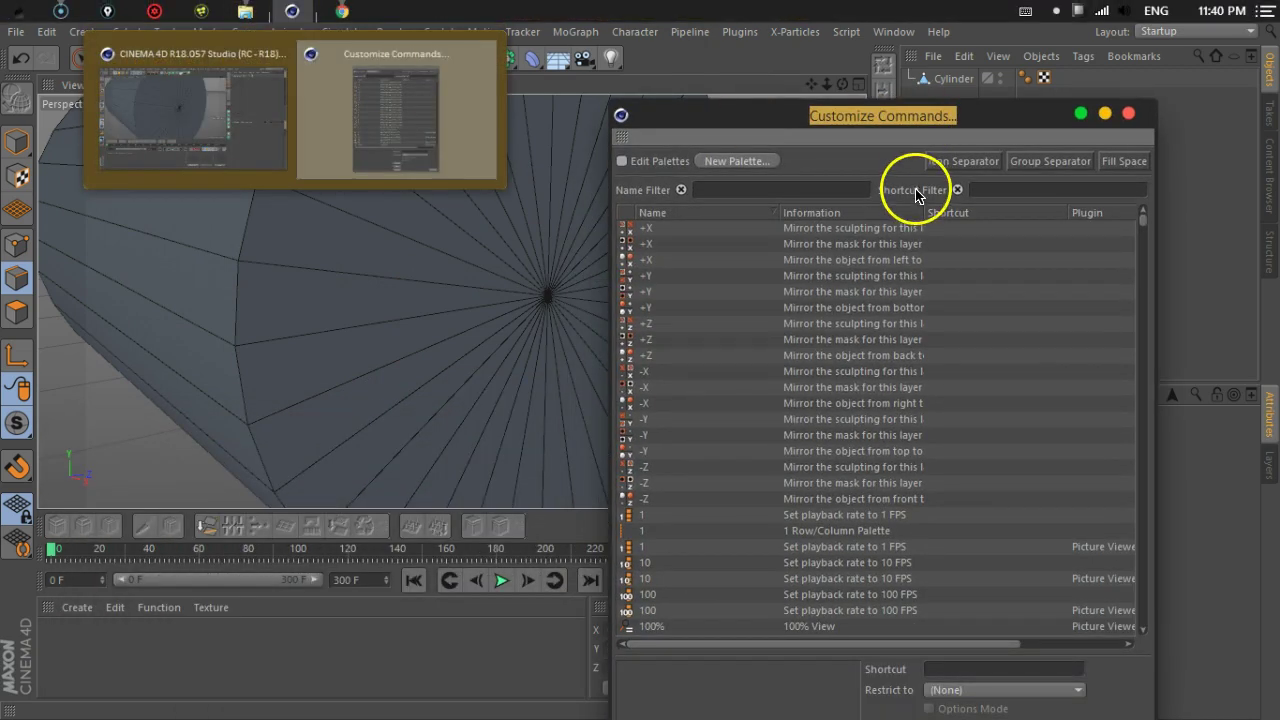
mouse_move(908, 120)
left_mouse_down()
mouse_move(113, 376)
mouse_move(857, 482)
mouse_move(740, 575)
mouse_move(383, 320)
mouse_move(911, 61)
left_mouse_up()
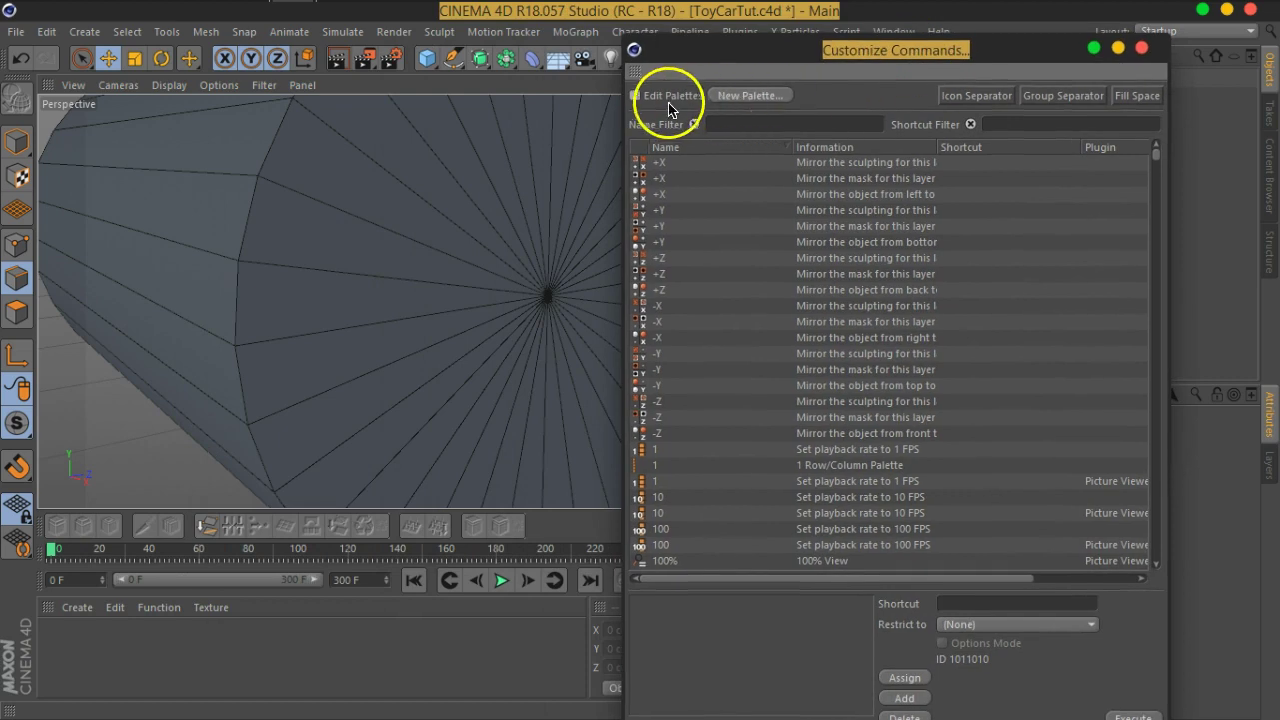
left_click(635, 95)
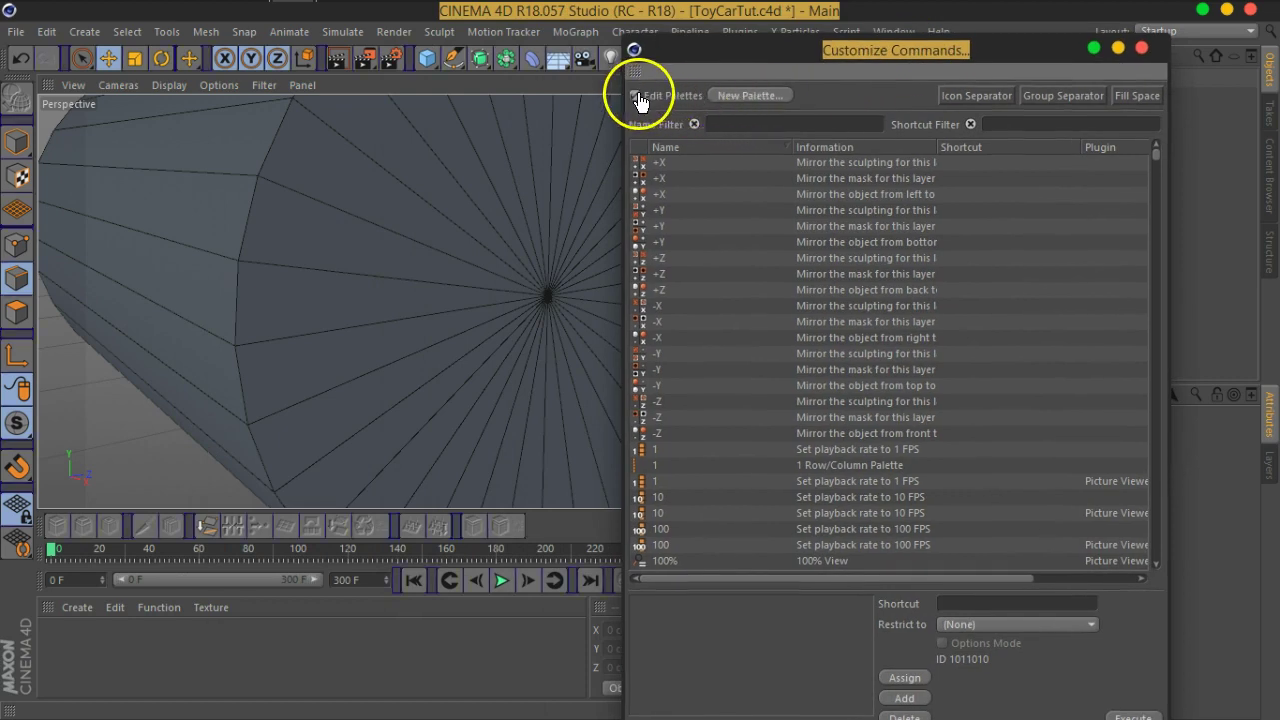
left_click(740, 96)
Step: Reshape the new palette wide and short and add Connect Objects + Delete to it
left_click_drag(276, 281, 504, 140)
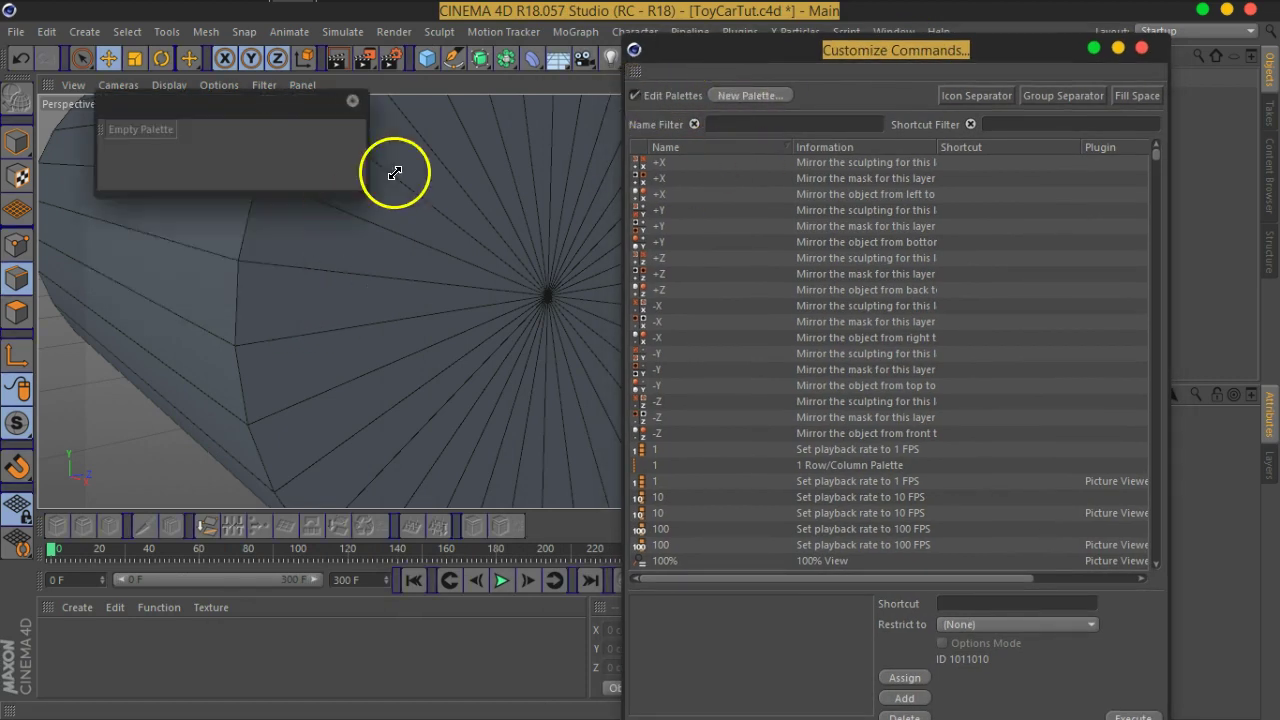
left_click(828, 127)
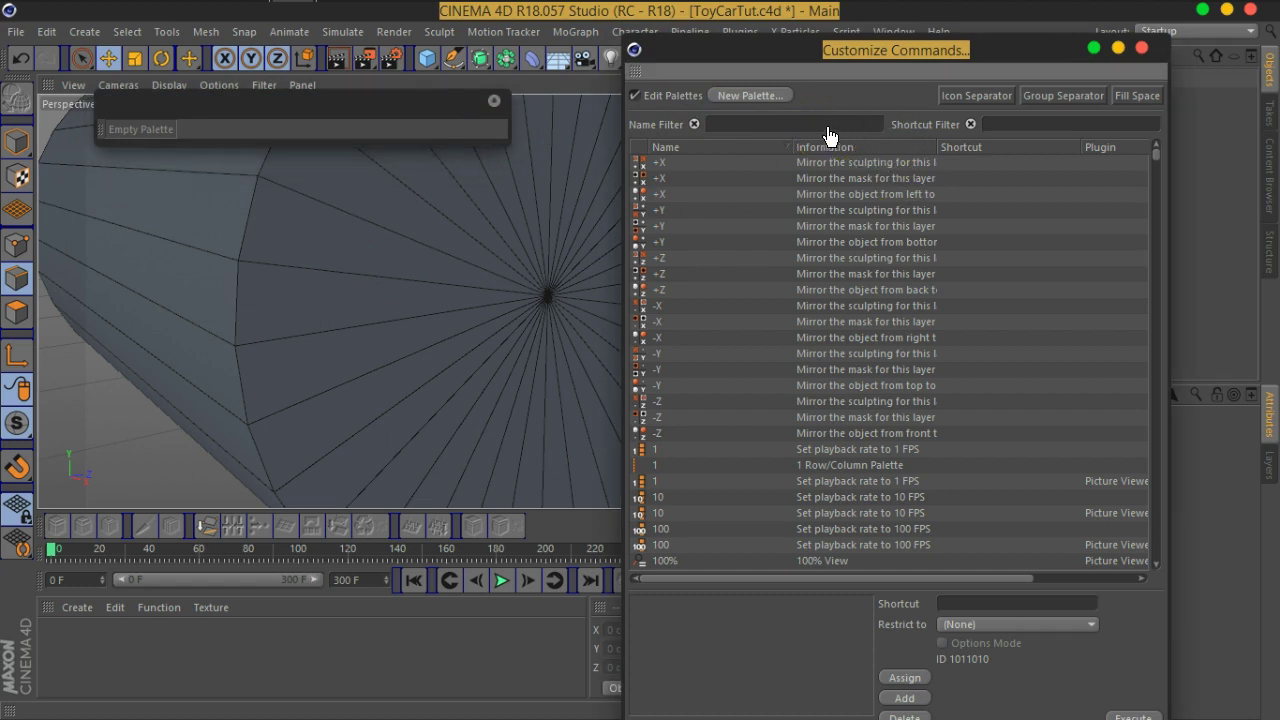
type("con")
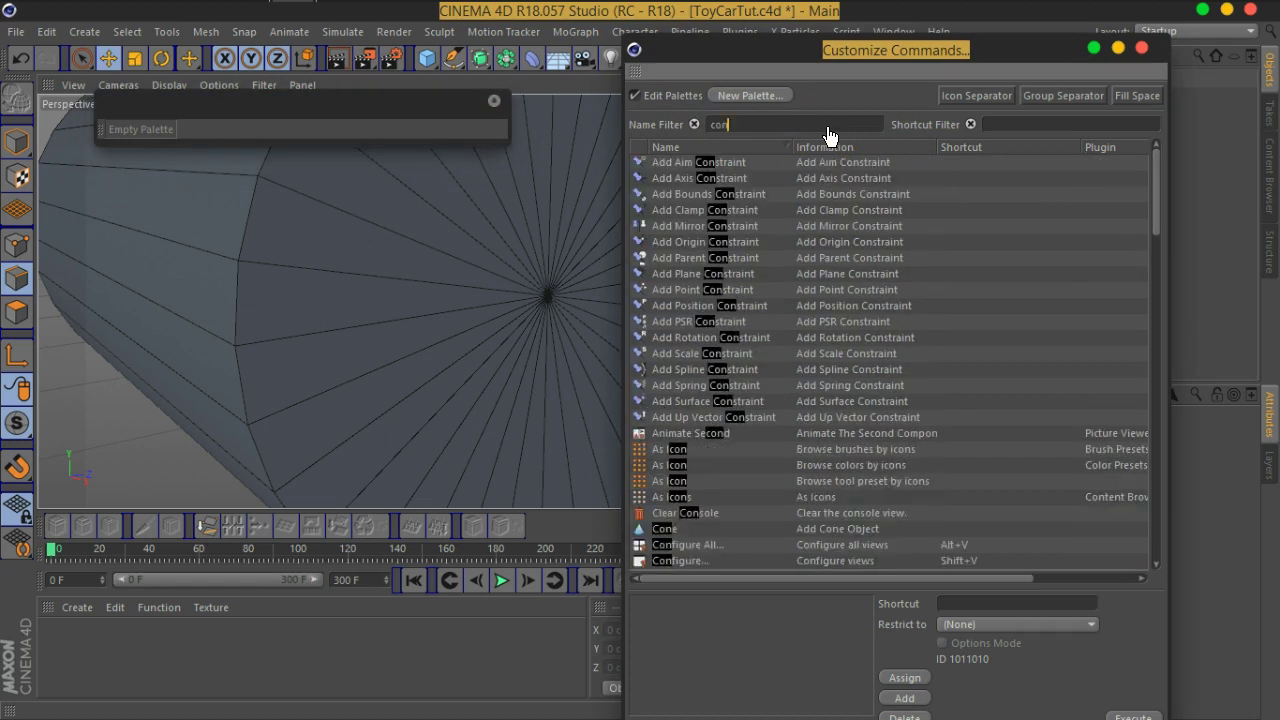
type("nec")
left_click_drag(716, 226, 115, 128)
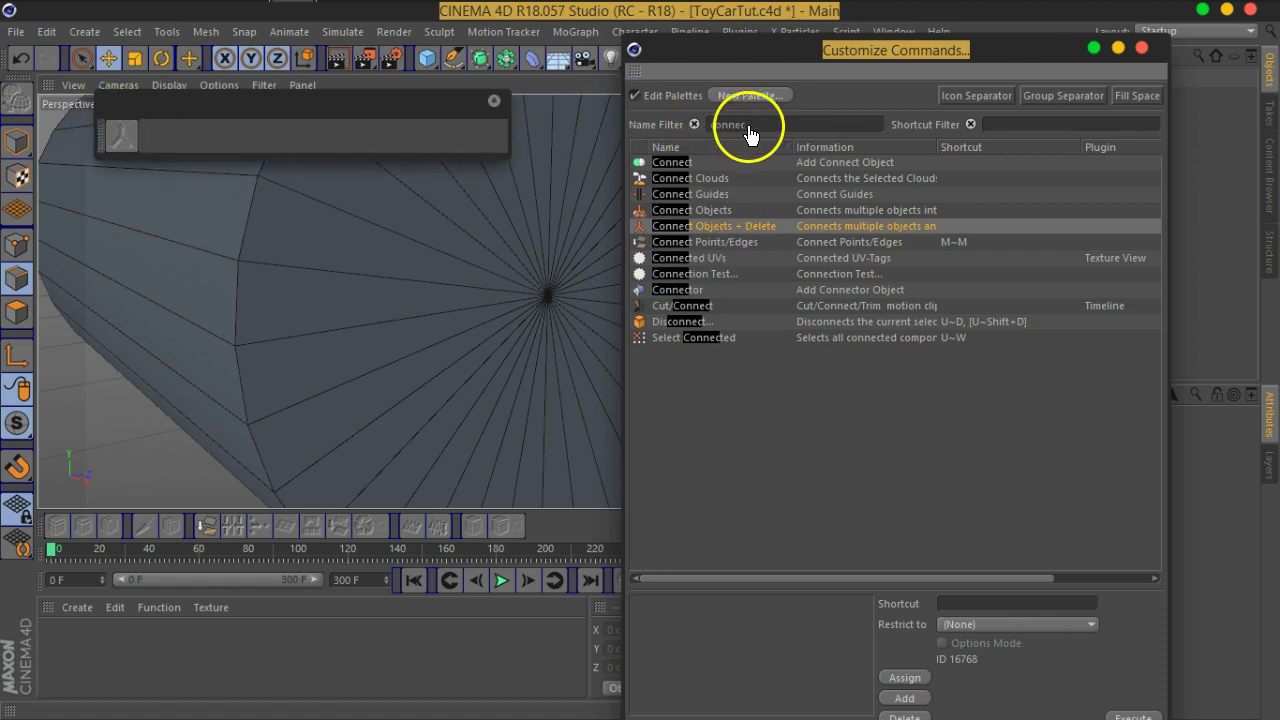
Step: Filter for 'delete w' and add Delete Without Children to the palette
type("delere")
key("BackSpace")
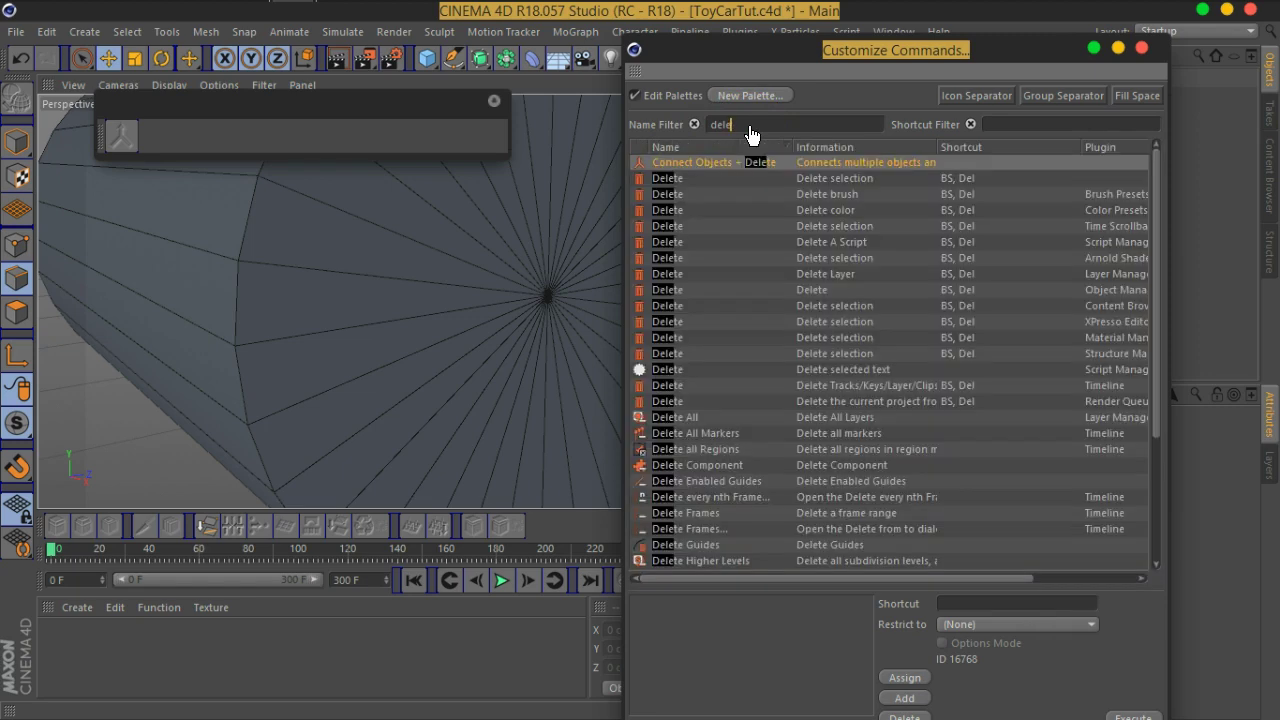
type("te w")
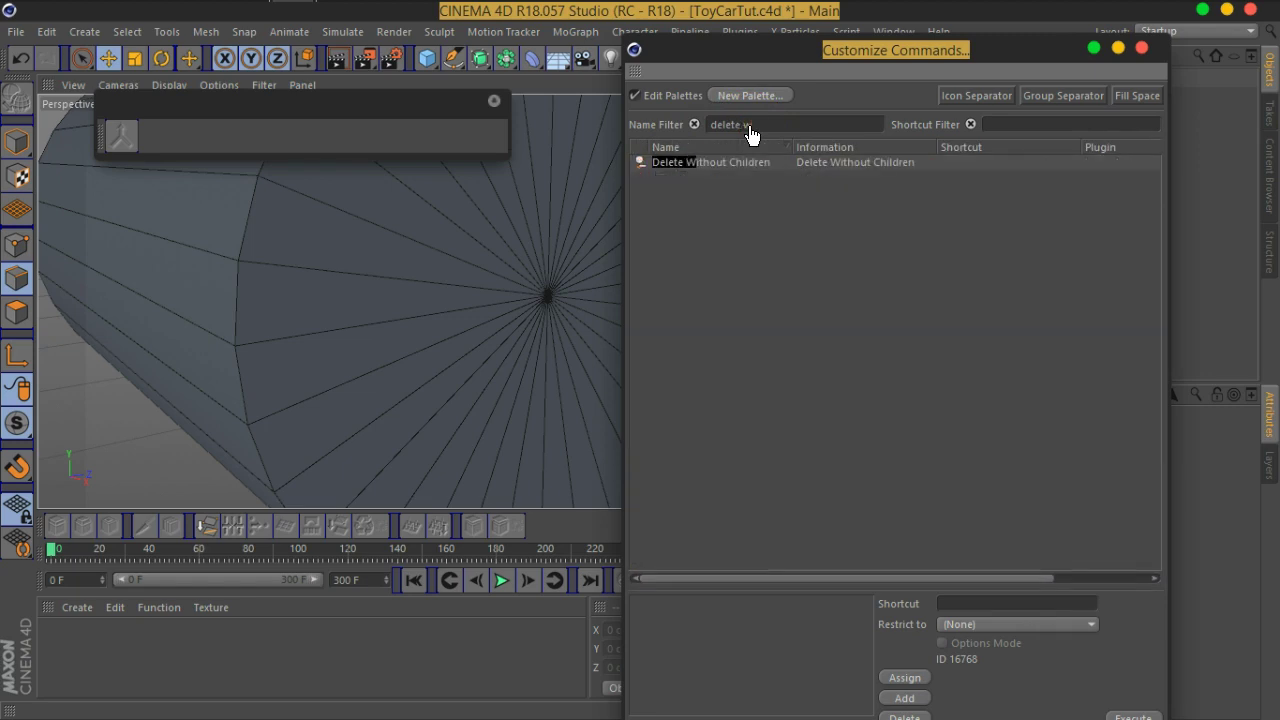
left_click_drag(714, 165, 152, 137)
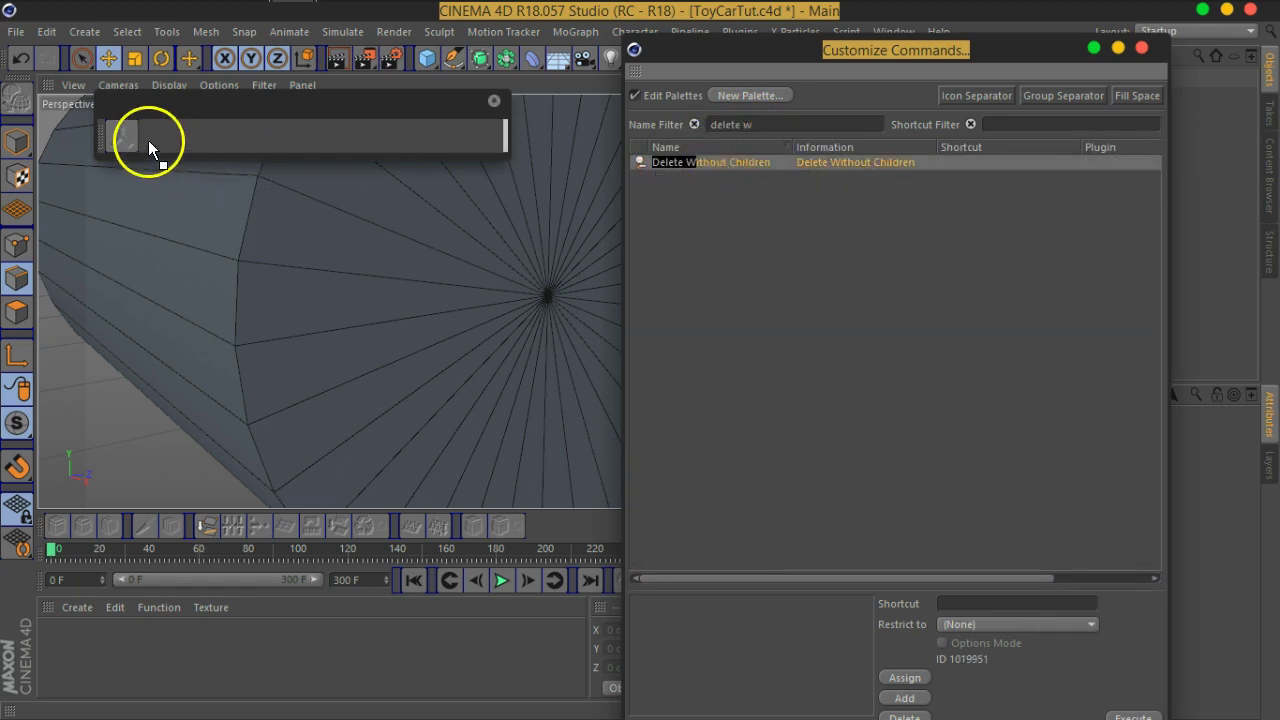
Step: Add Reset PSR to the palette, then filter the command list for 'curren'
left_click(745, 125)
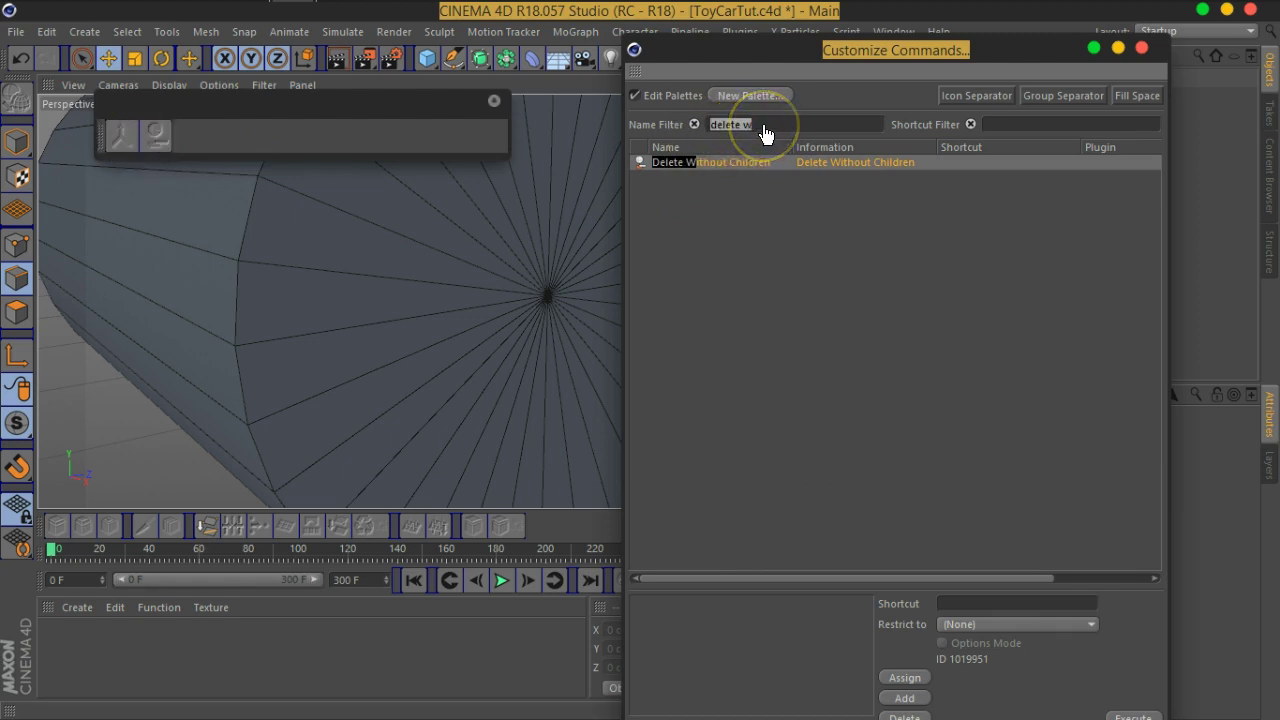
type("psr")
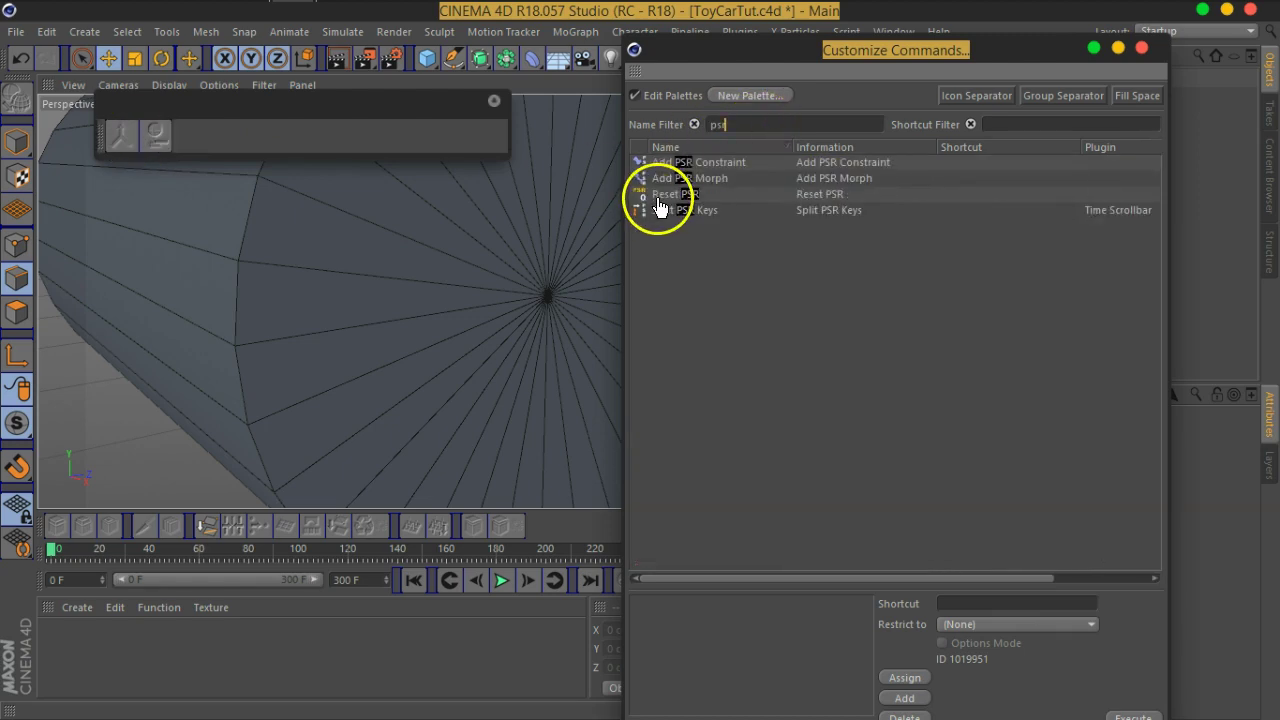
left_click_drag(662, 194, 186, 137)
left_click(830, 130)
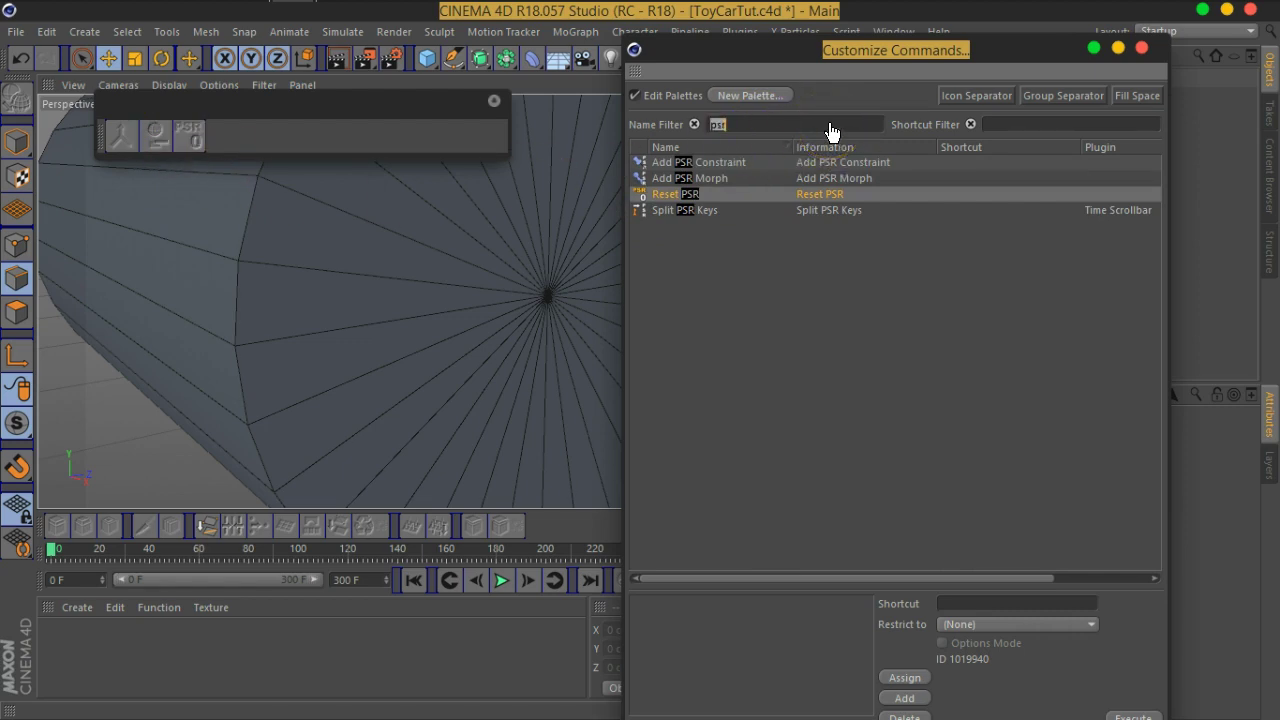
type("cu")
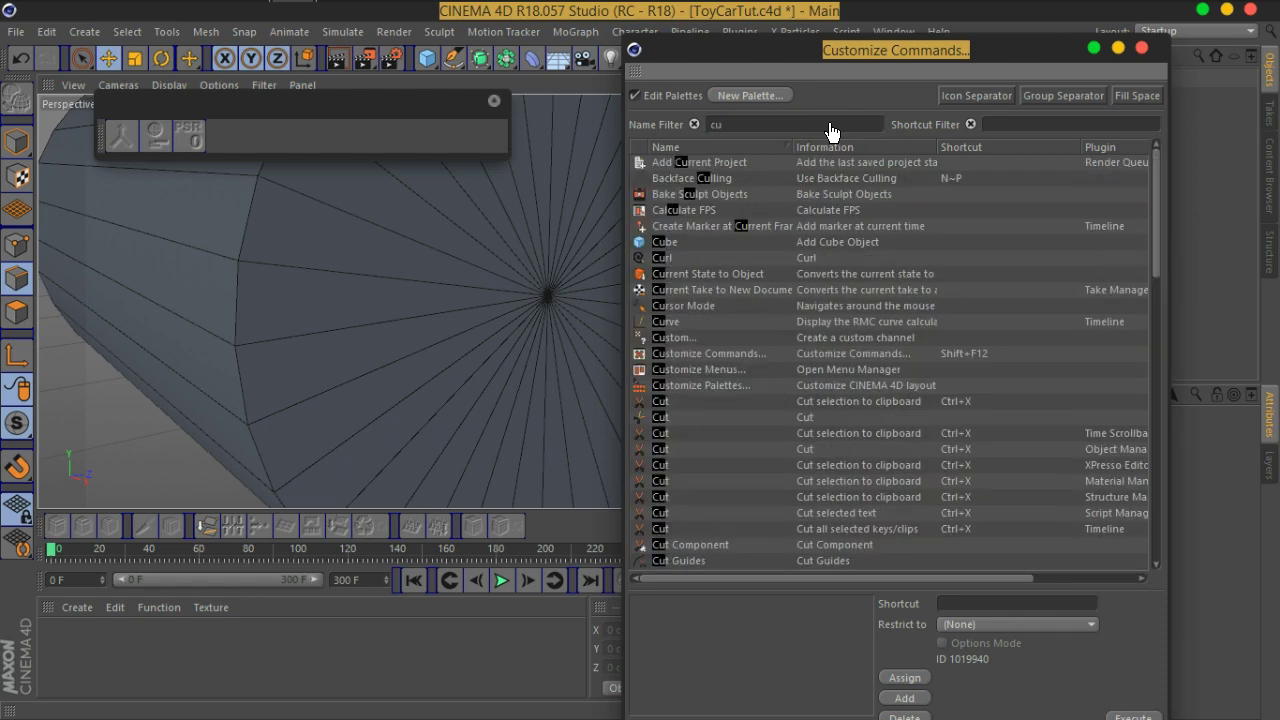
type("rren")
Step: Add Current State to Object and Show FCurves to the palette
left_click_drag(757, 194, 150, 139)
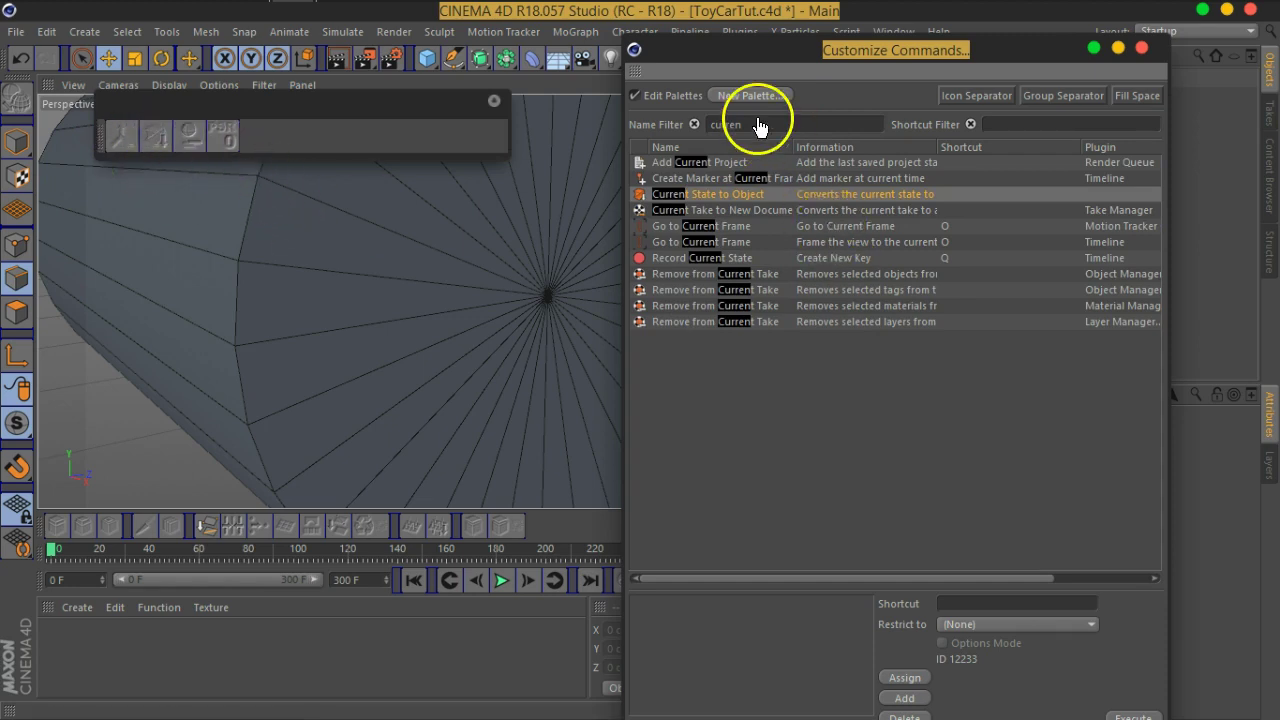
left_click_drag(851, 50, 667, 211)
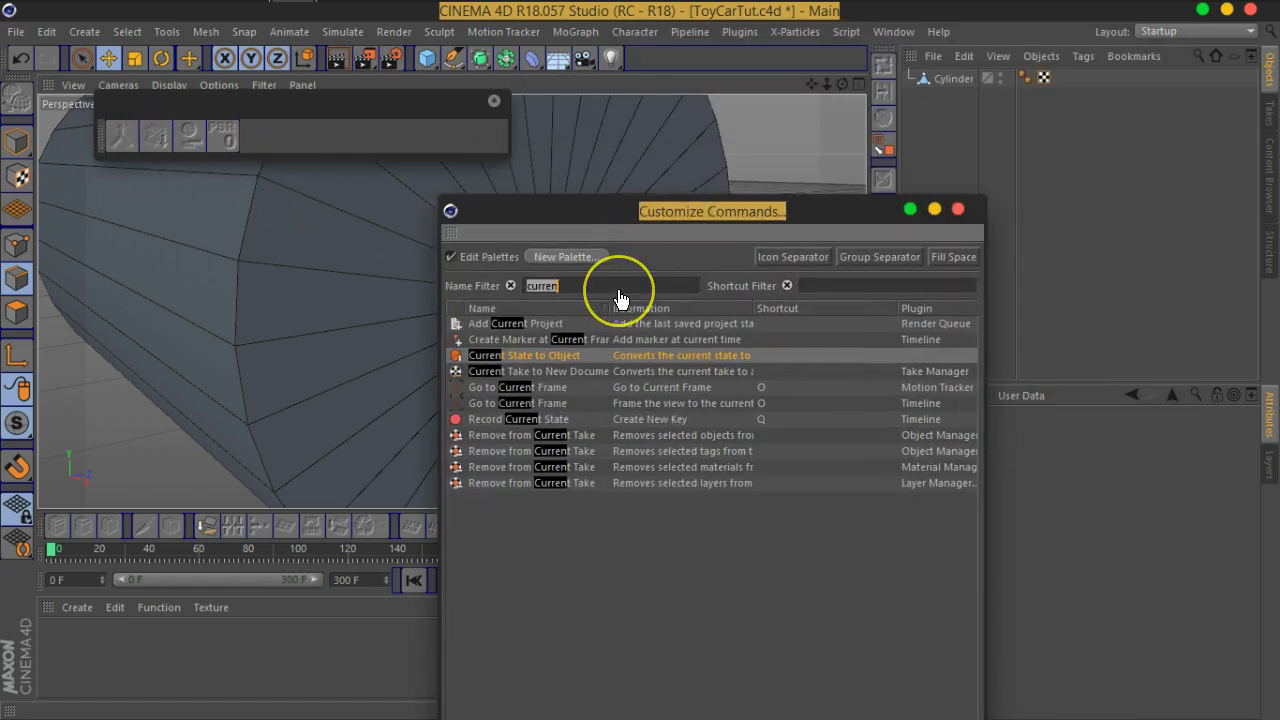
type("show f")
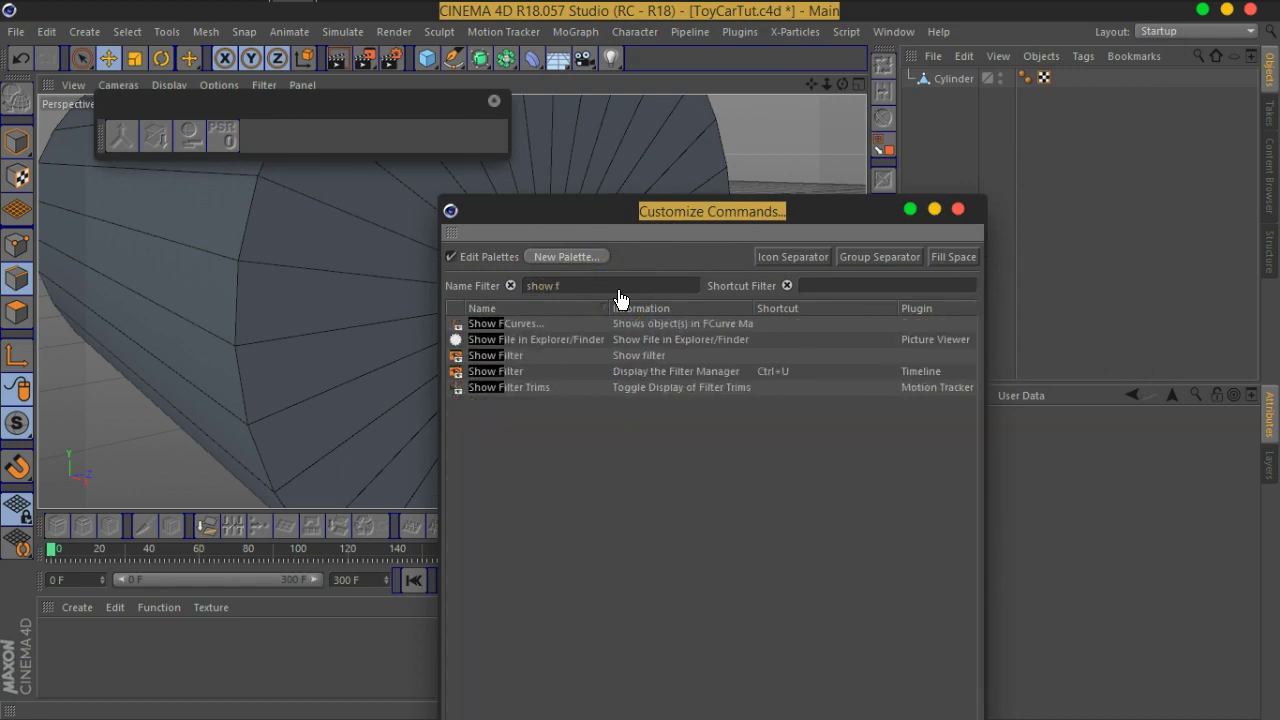
left_click_drag(556, 325, 232, 136)
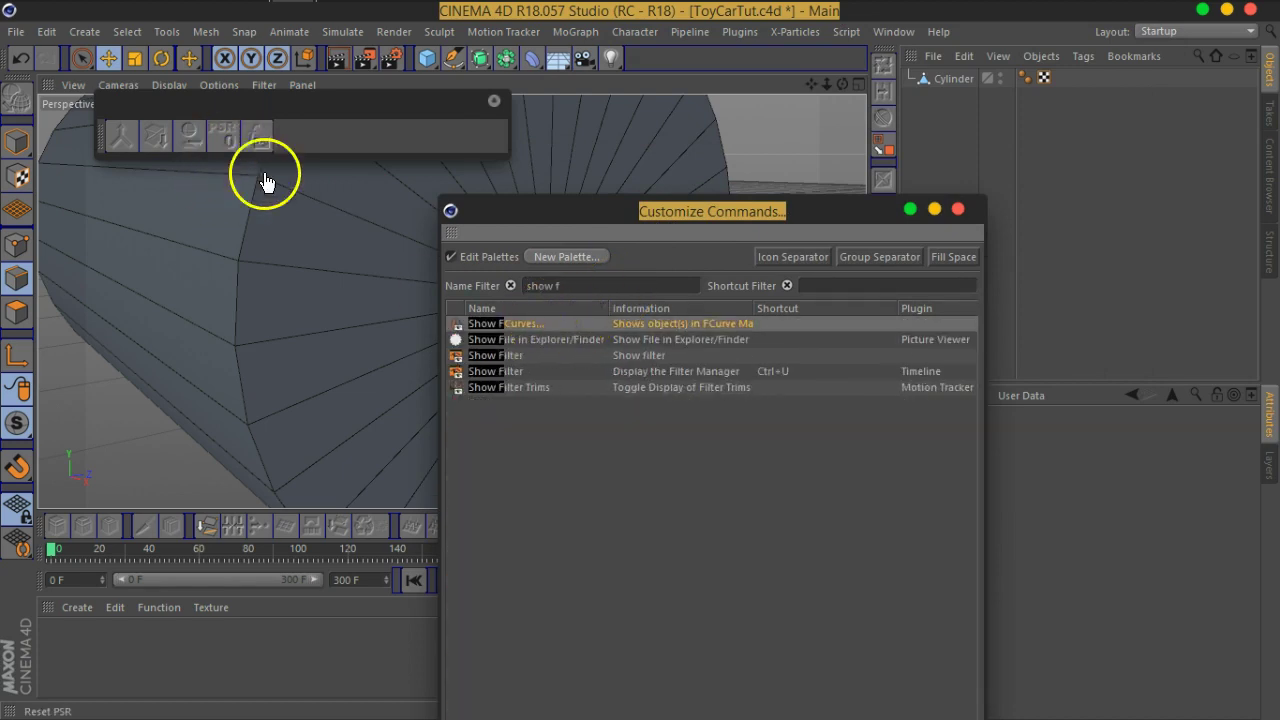
Step: Add Show Tracks at the palette's end, insert a group separator, and close Customize Commands
key("BackSpace")
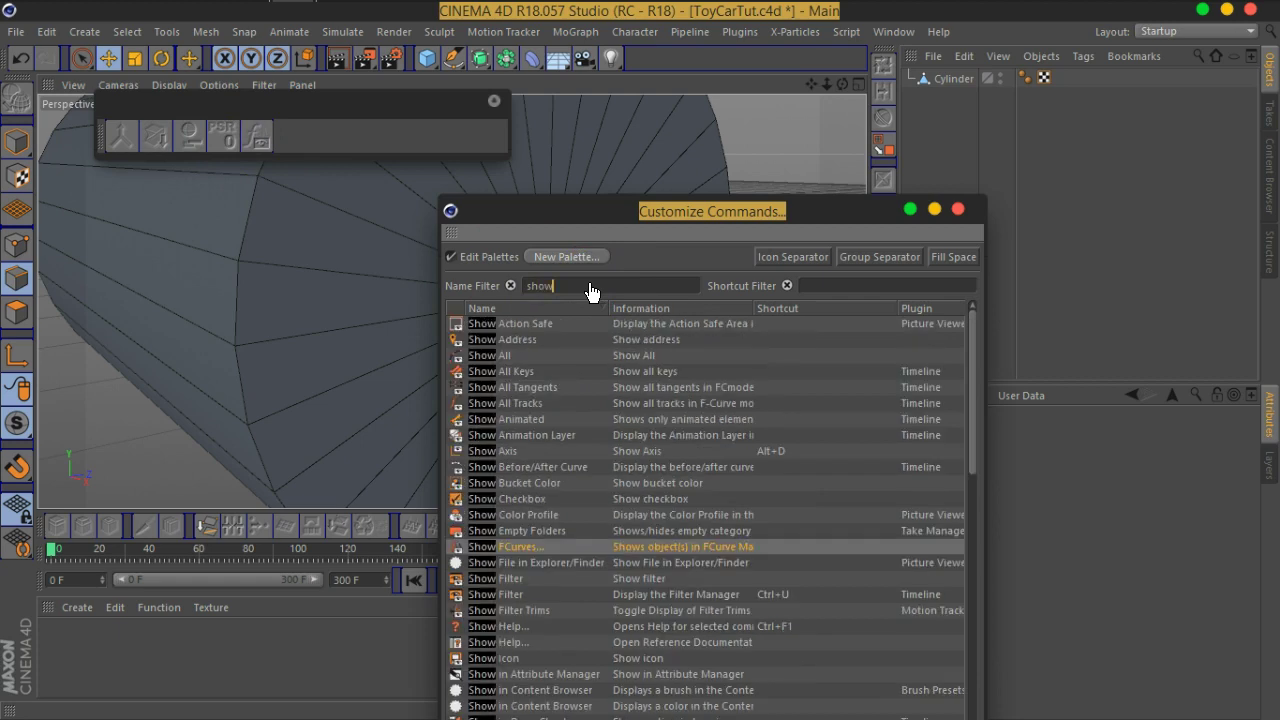
type(" tr")
left_click_drag(531, 343, 274, 174)
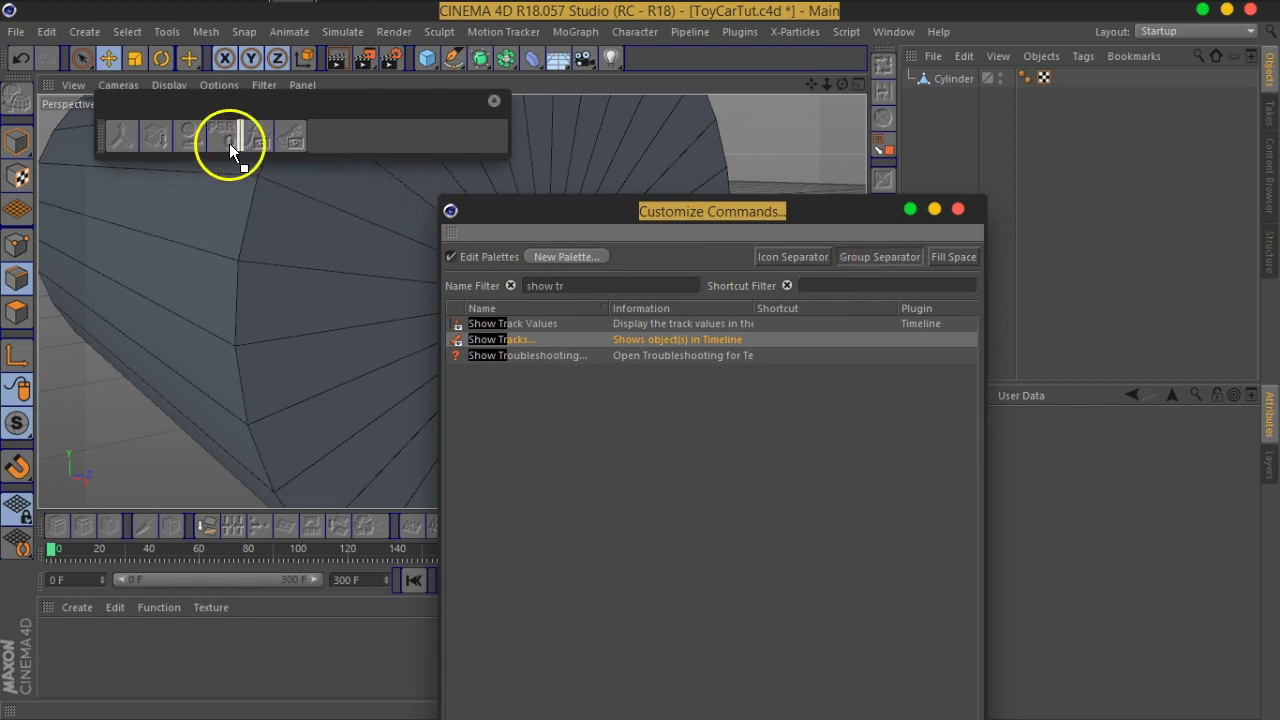
left_click_drag(229, 143, 233, 143)
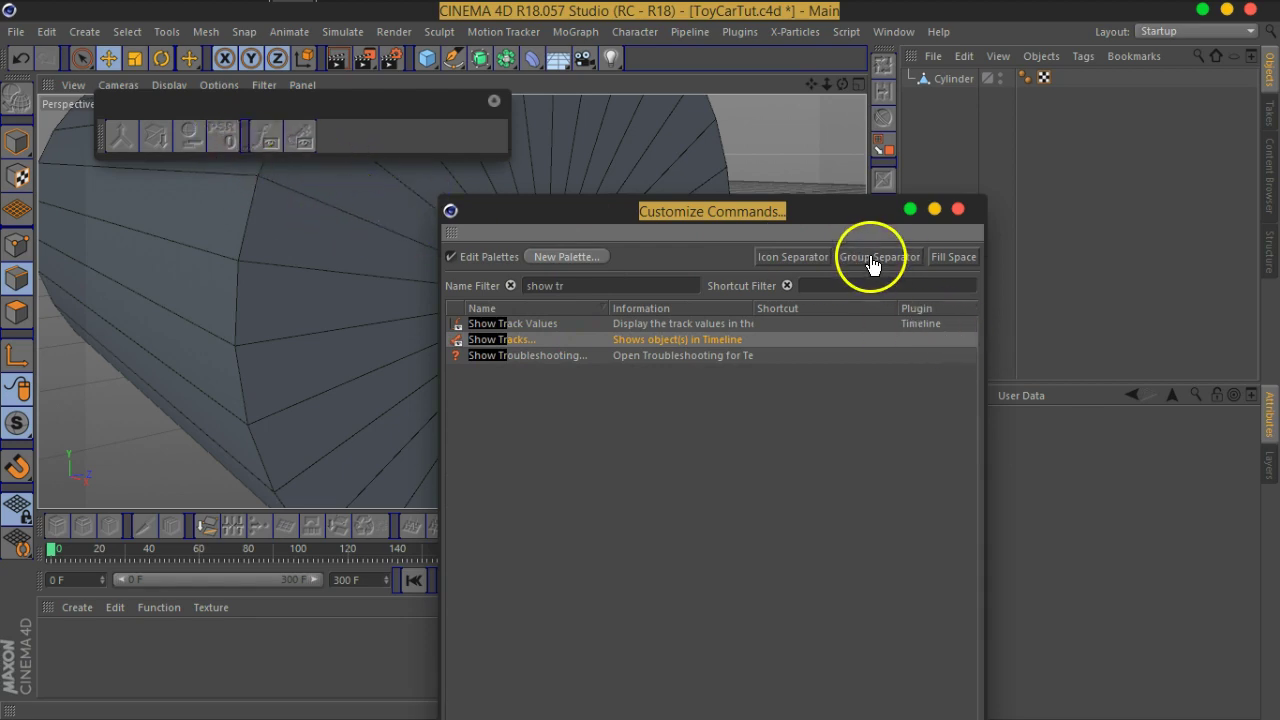
left_click_drag(872, 262, 212, 134)
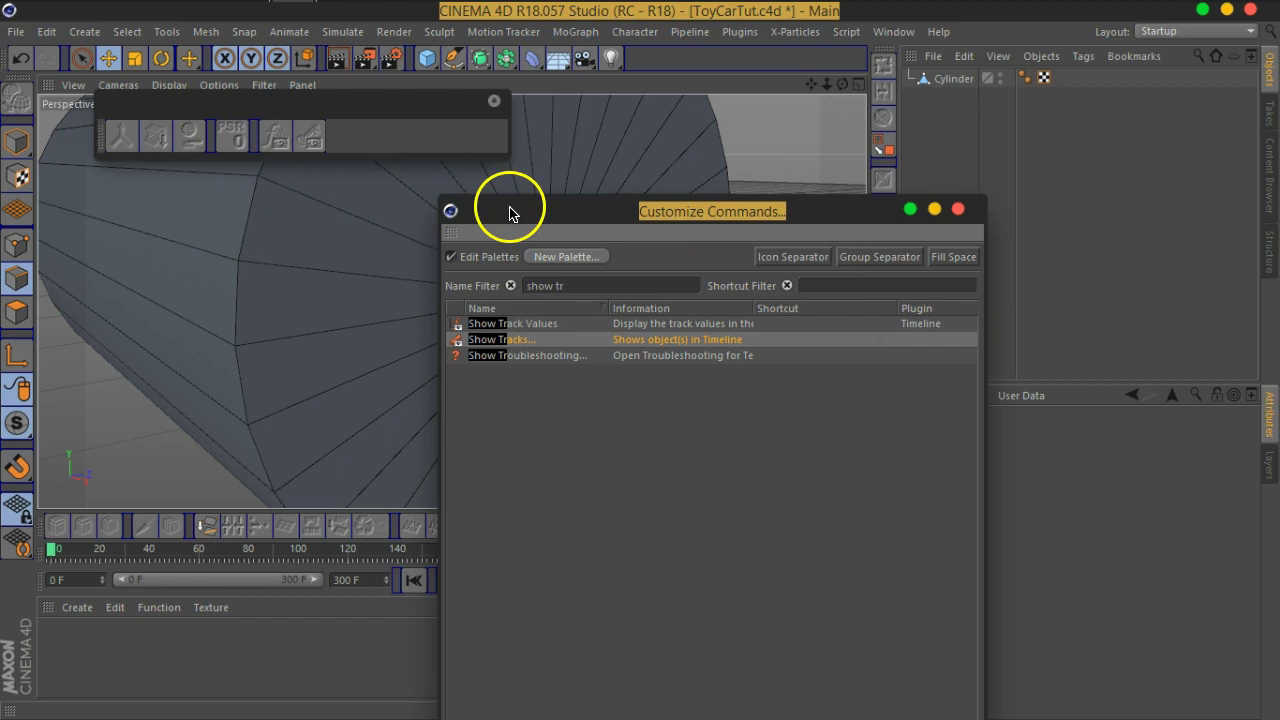
left_click(958, 209)
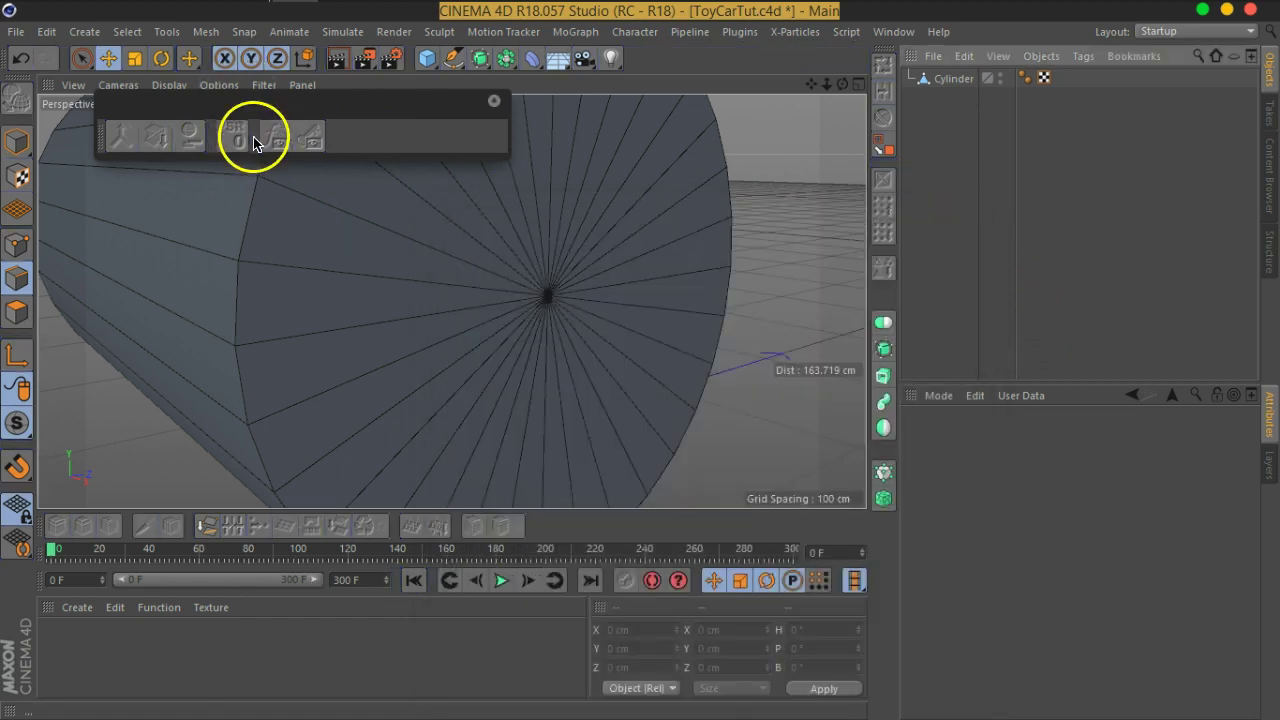
Step: Change the palette's icon size, narrow it, and dock it above the Attributes manager
right_click(262, 139)
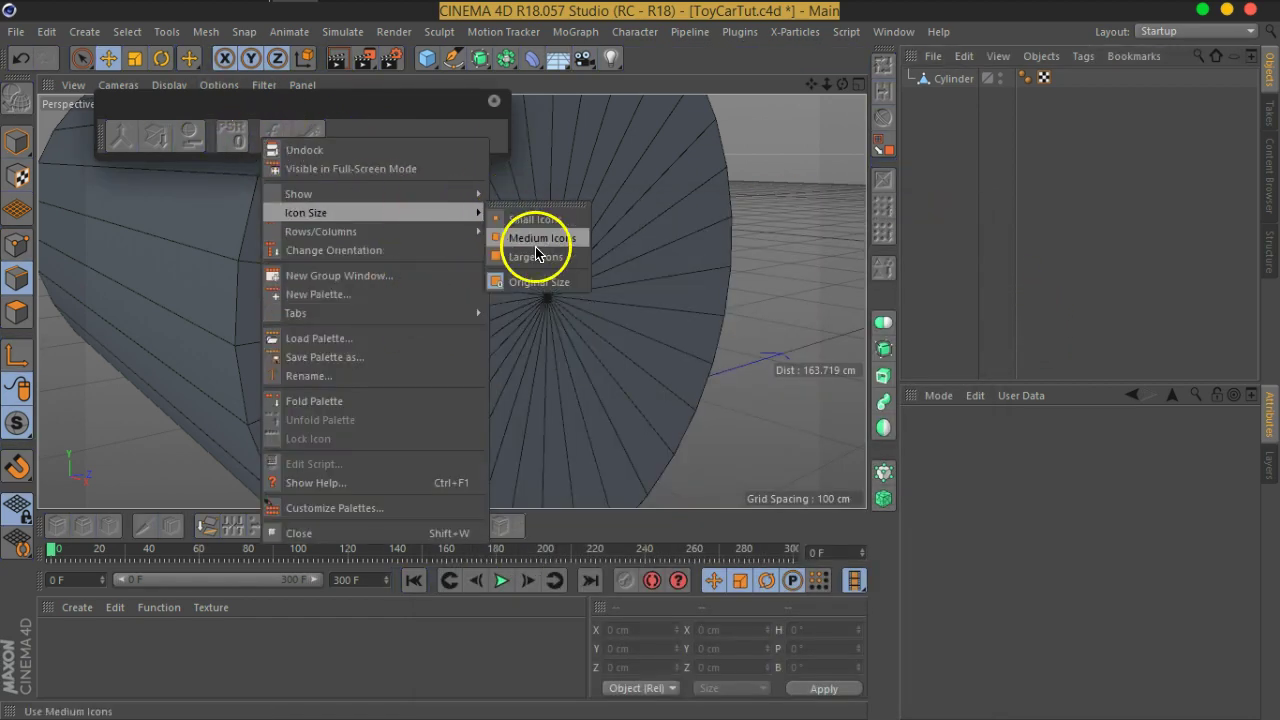
left_click(525, 238)
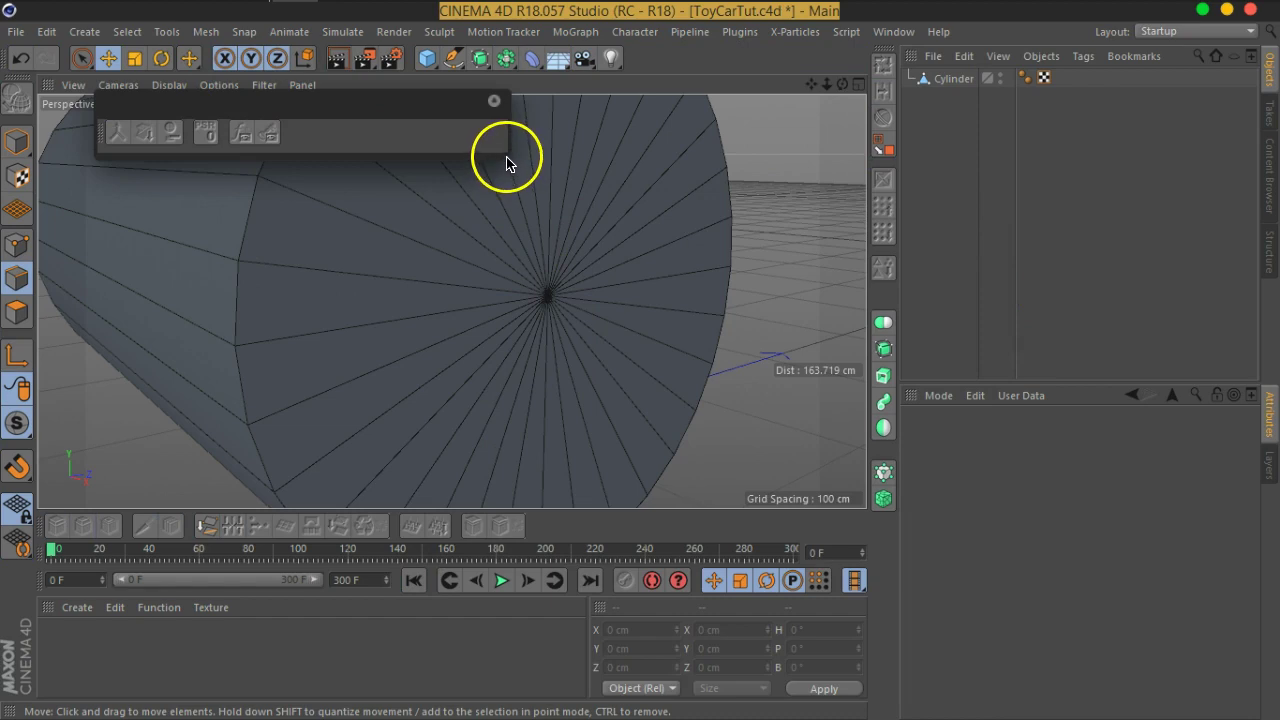
left_click_drag(512, 160, 284, 148)
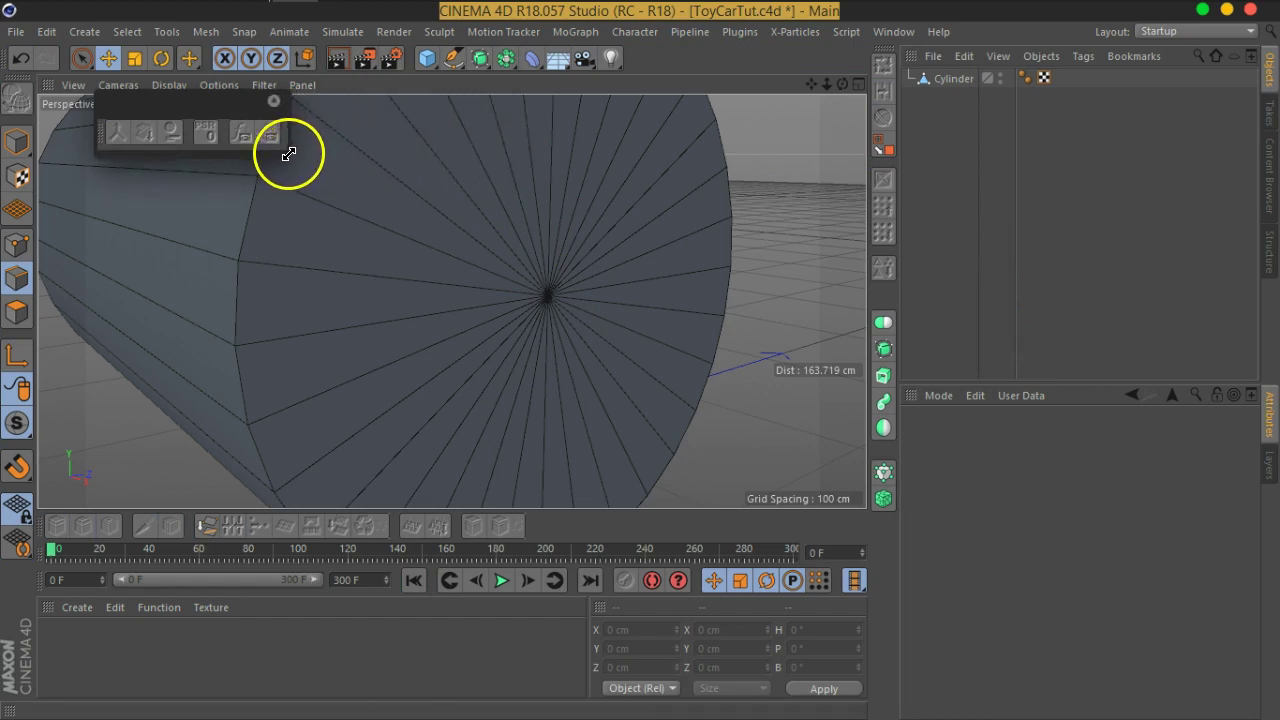
mouse_move(100, 132)
left_mouse_down()
mouse_move(997, 80)
mouse_move(1035, 97)
mouse_move(1005, 52)
left_mouse_up()
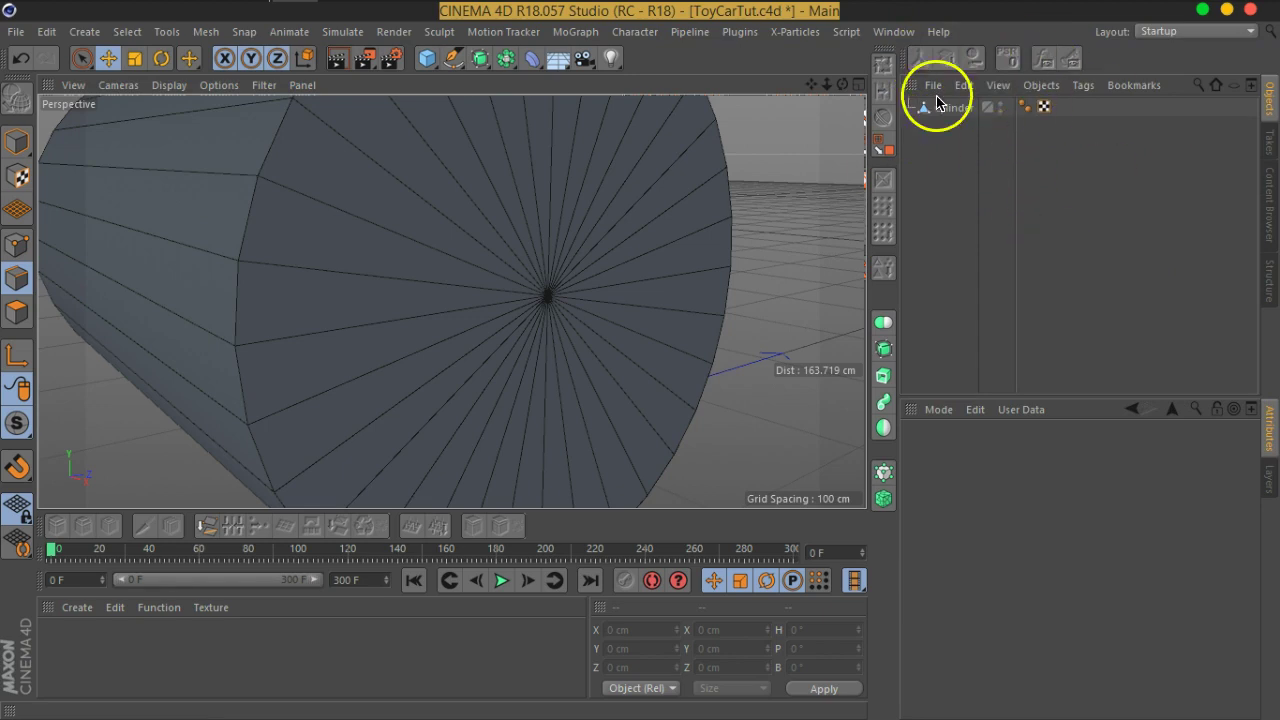
left_click_drag(912, 60, 1035, 407)
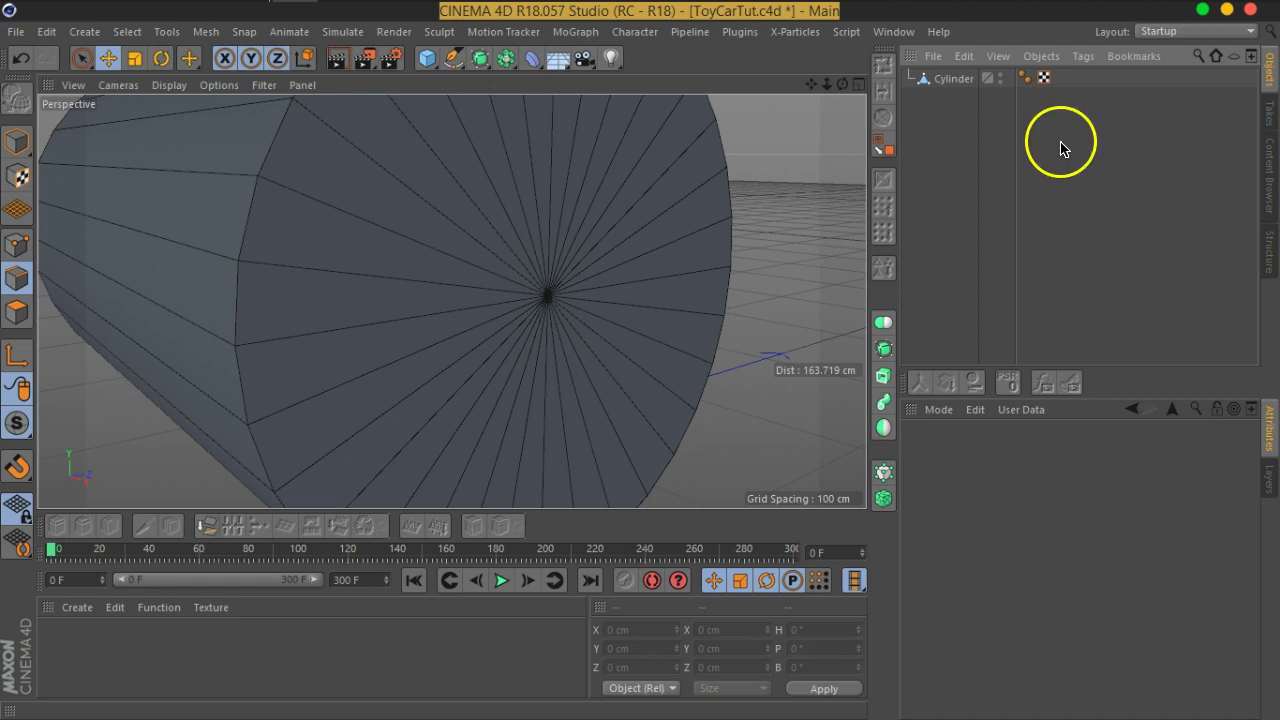
Step: Save the layout as 'Gfx C4D' in Program Files\MAXON\CINEMA 4D R18\library\layout
left_click(893, 31)
mouse_move(927, 60)
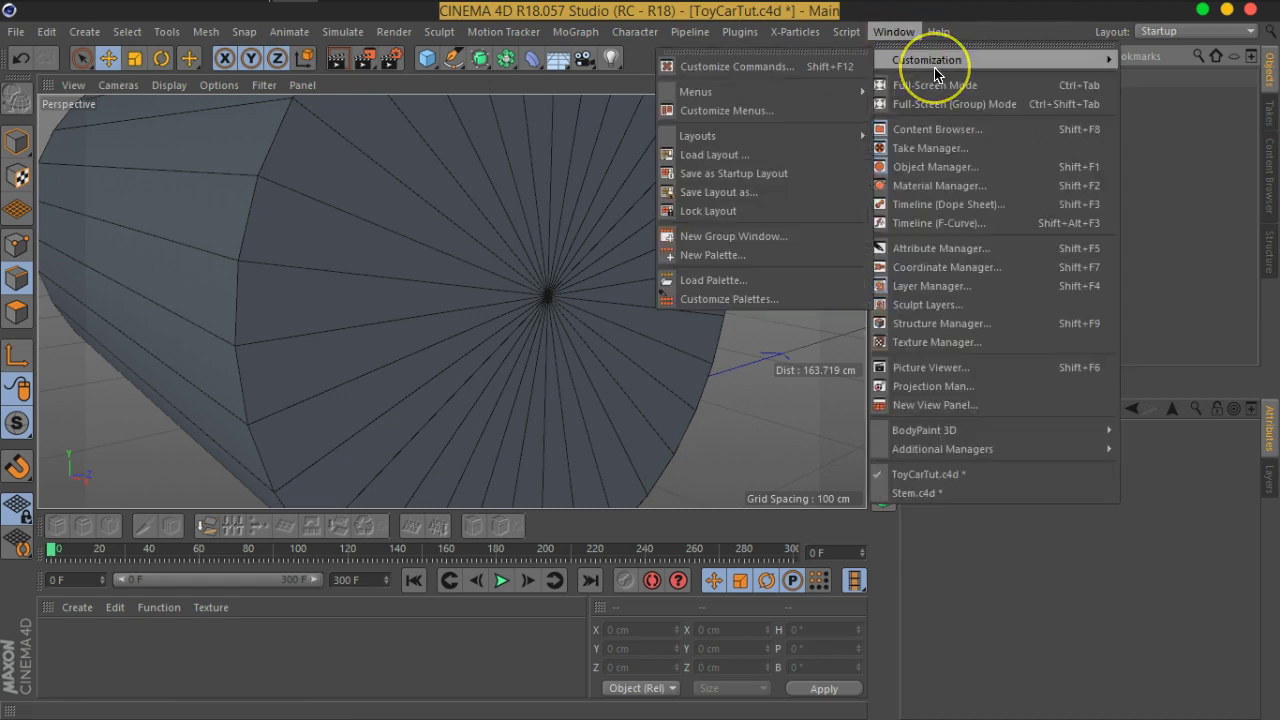
left_click(743, 209)
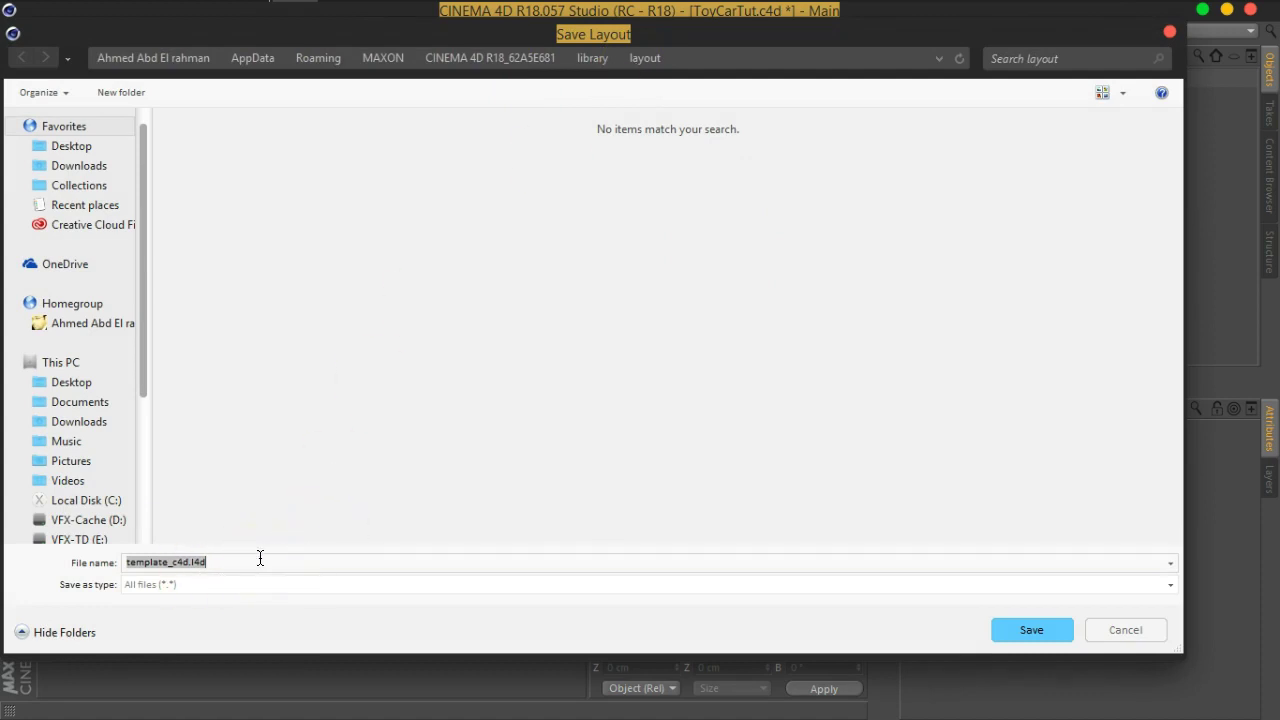
left_click_drag(714, 42, 714, 101)
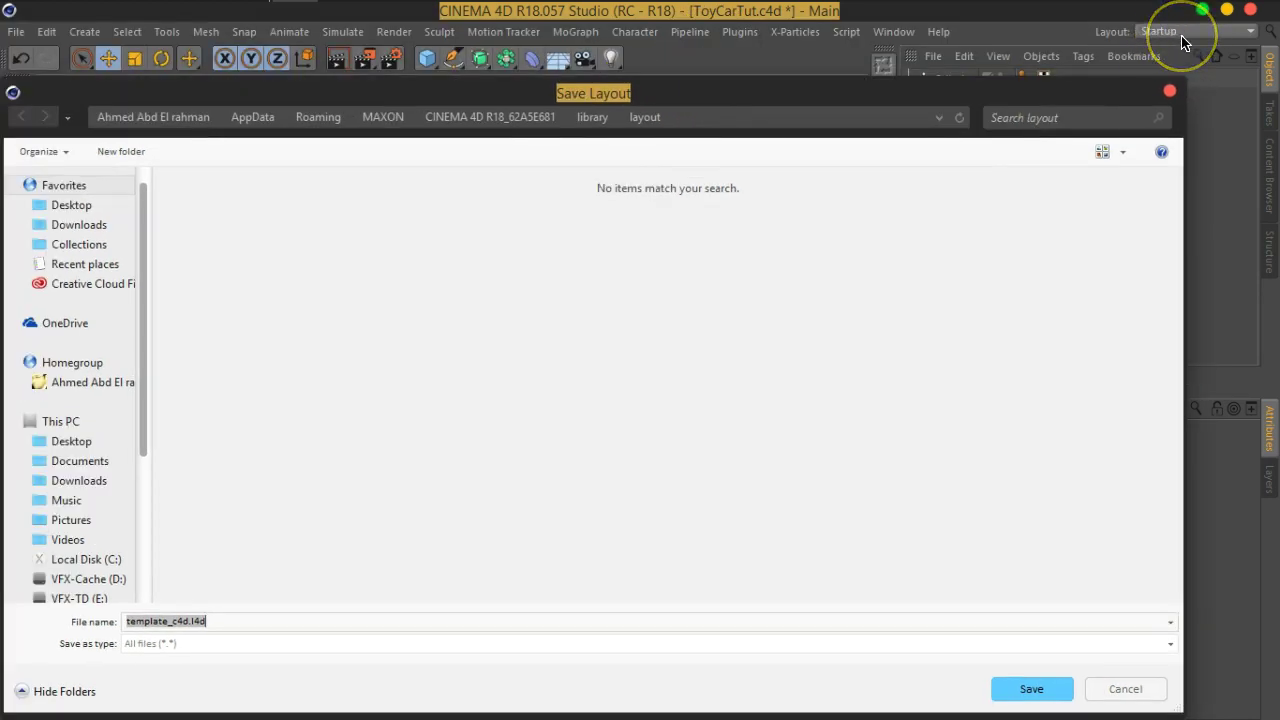
left_click_drag(780, 95, 908, 40)
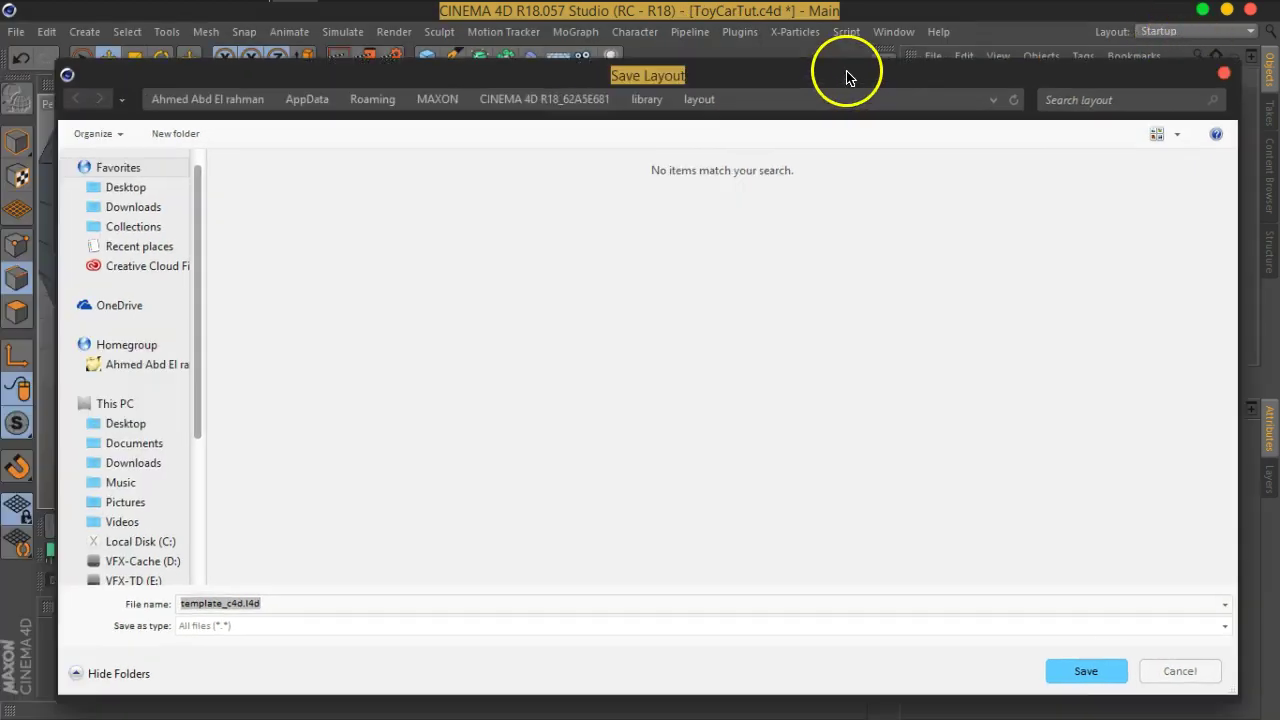
left_click(212, 504)
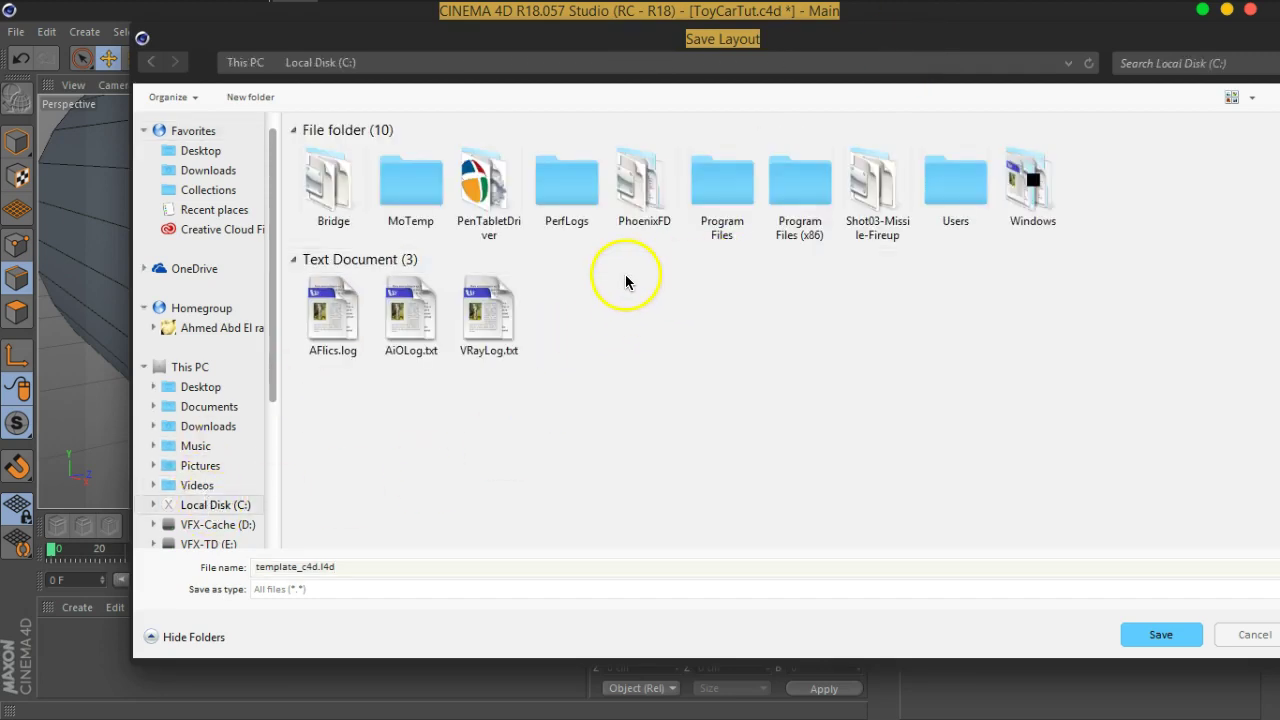
double_click(753, 210)
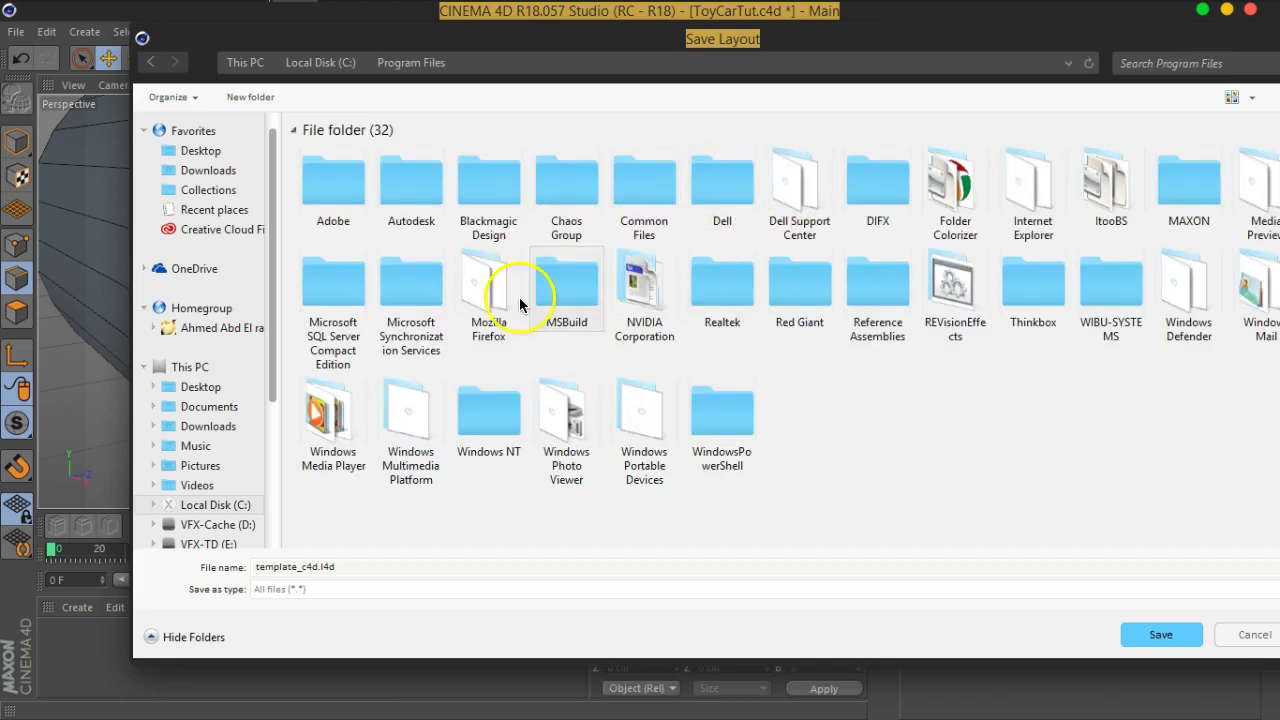
double_click(1190, 215)
double_click(323, 194)
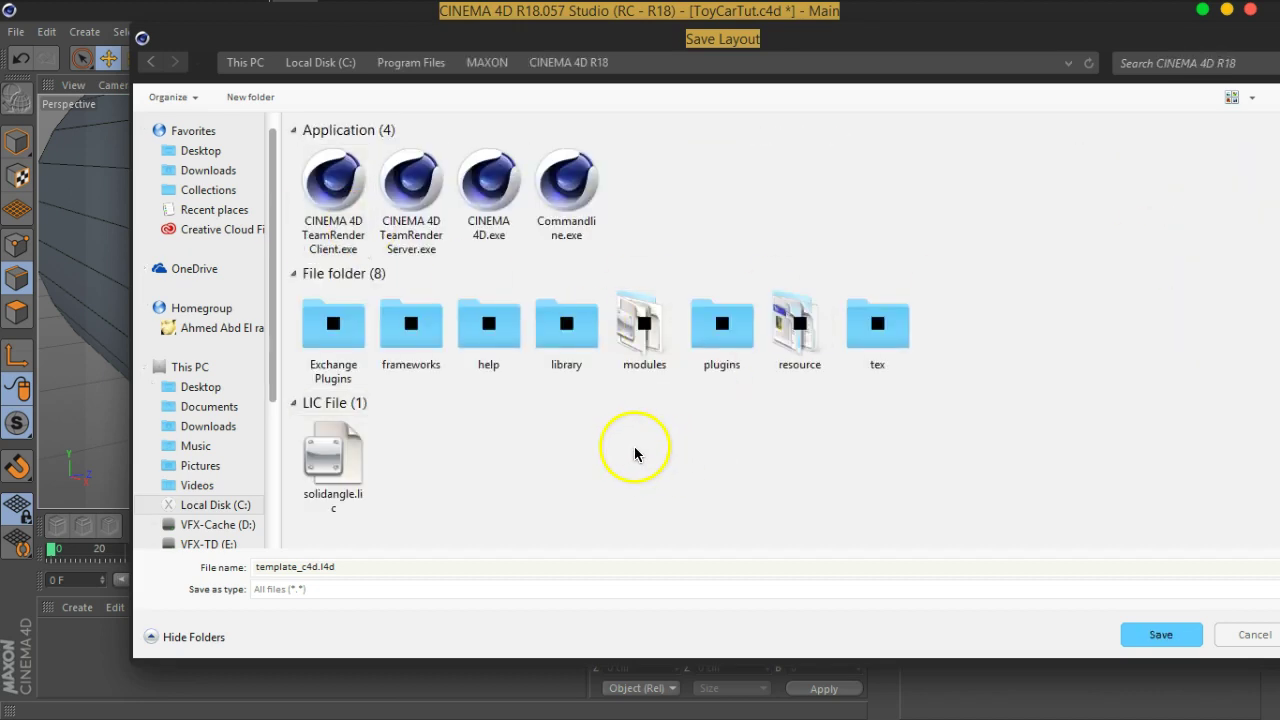
double_click(566, 345)
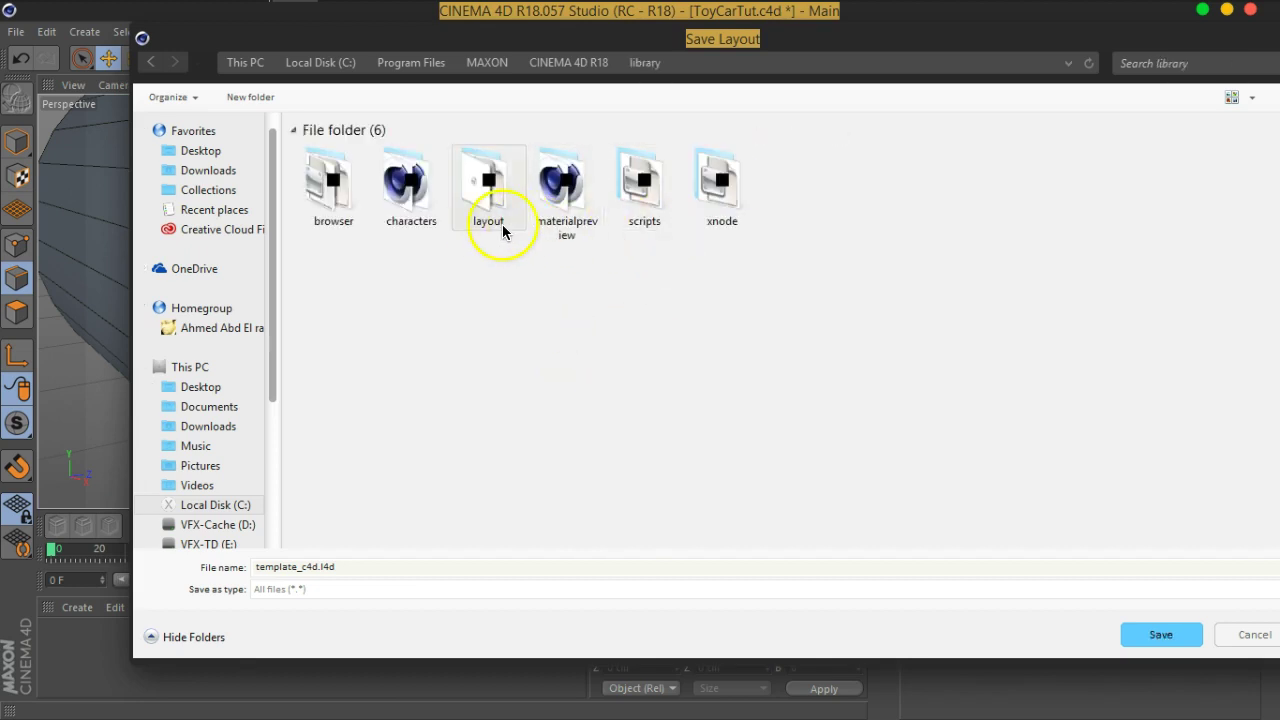
double_click(483, 222)
double_click(348, 562)
type("Gfx C4D")
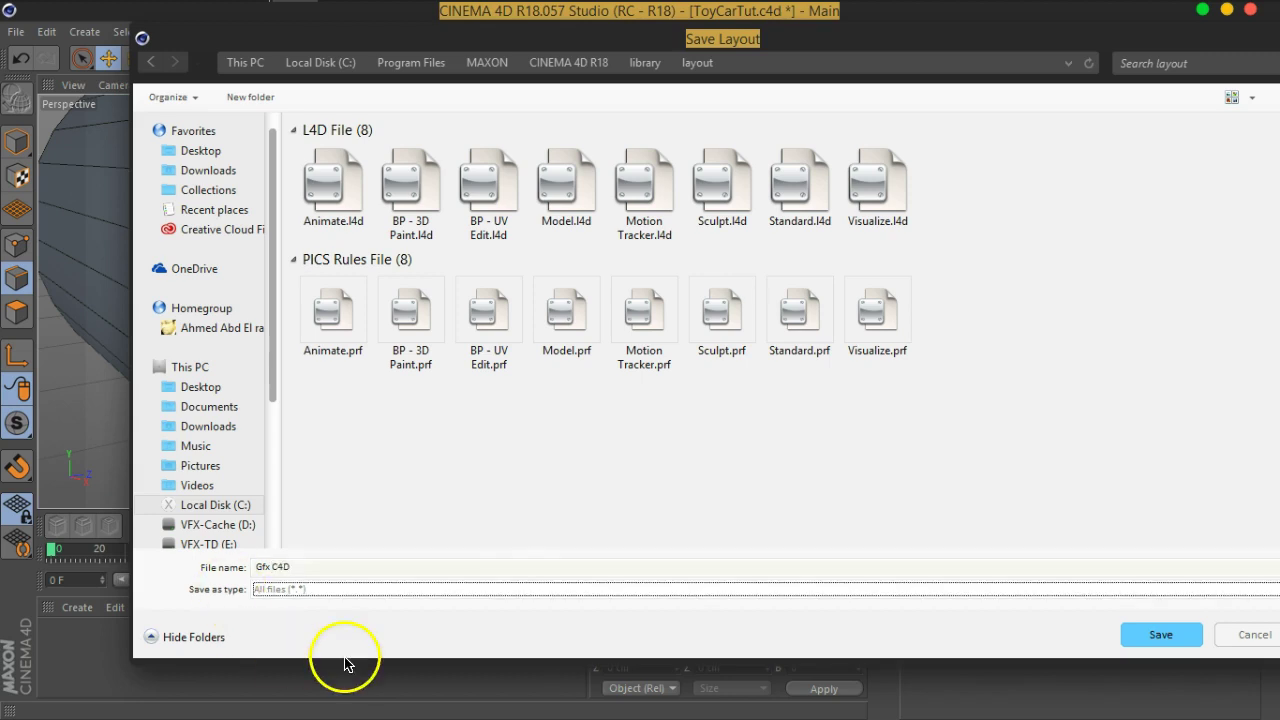
left_click(1158, 635)
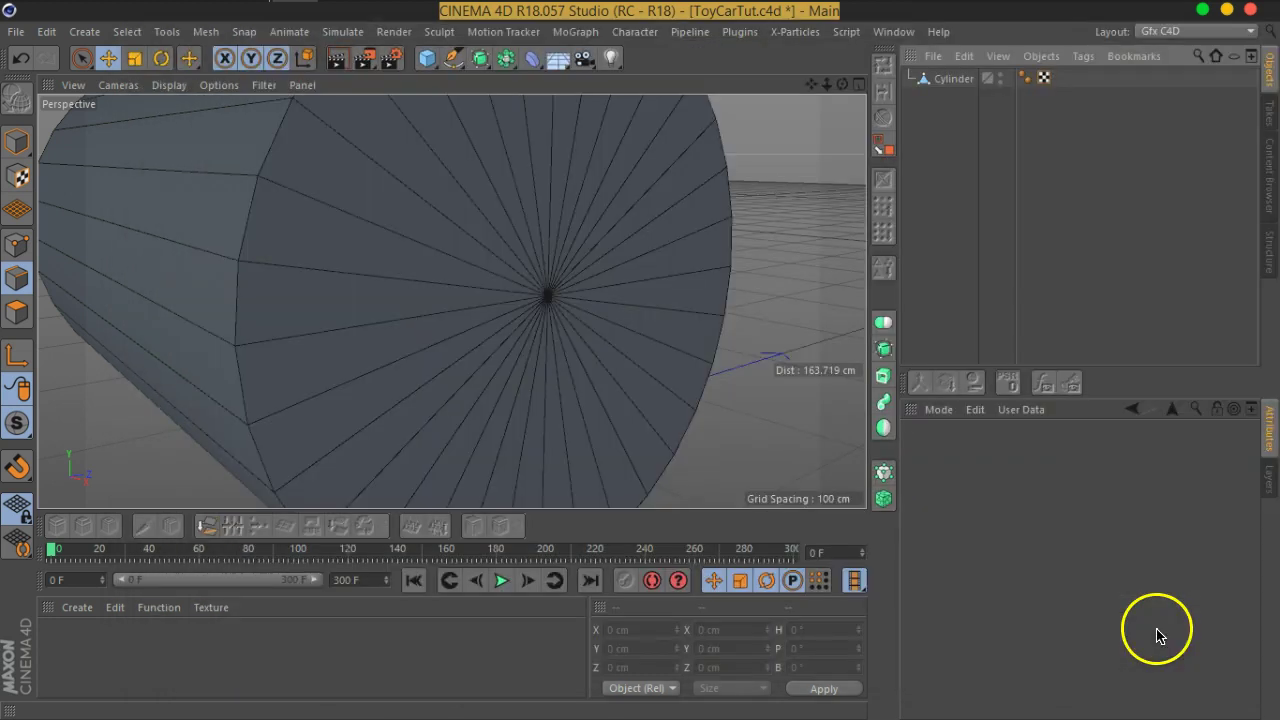
Step: Save the current layout as the startup layout and zoom out to the whole cylinder
left_click(1159, 36)
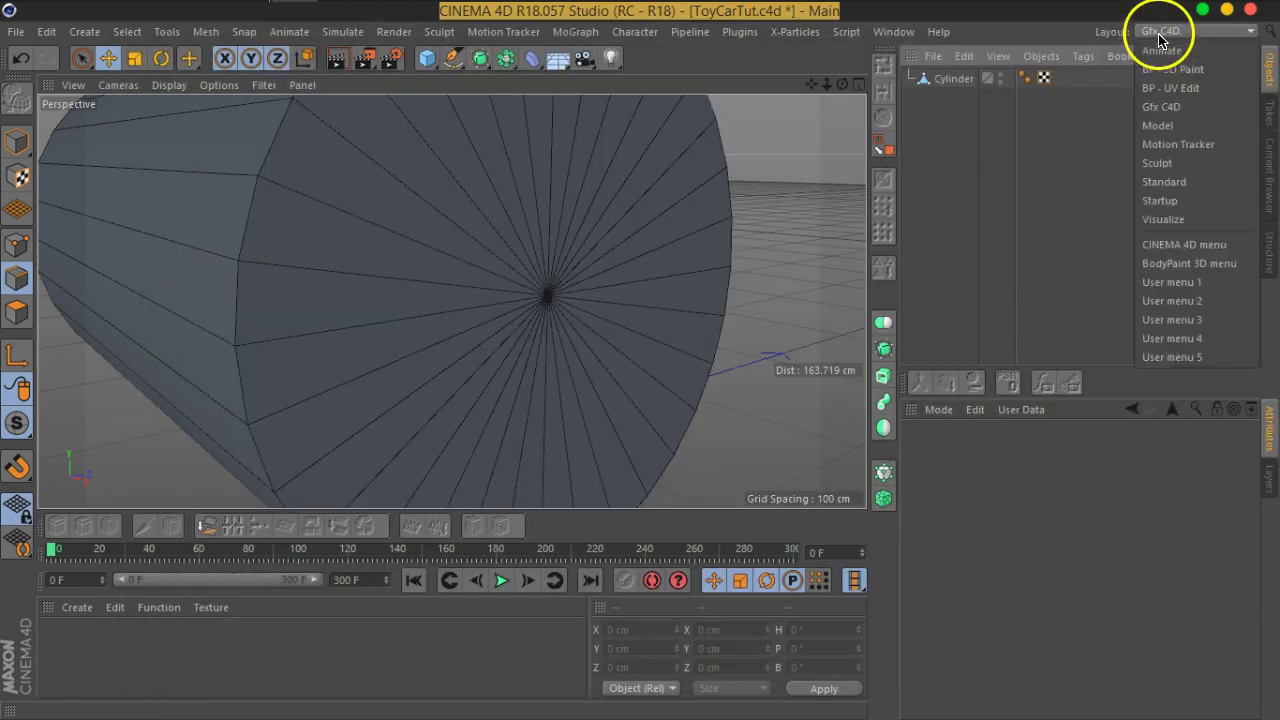
left_click(1080, 182)
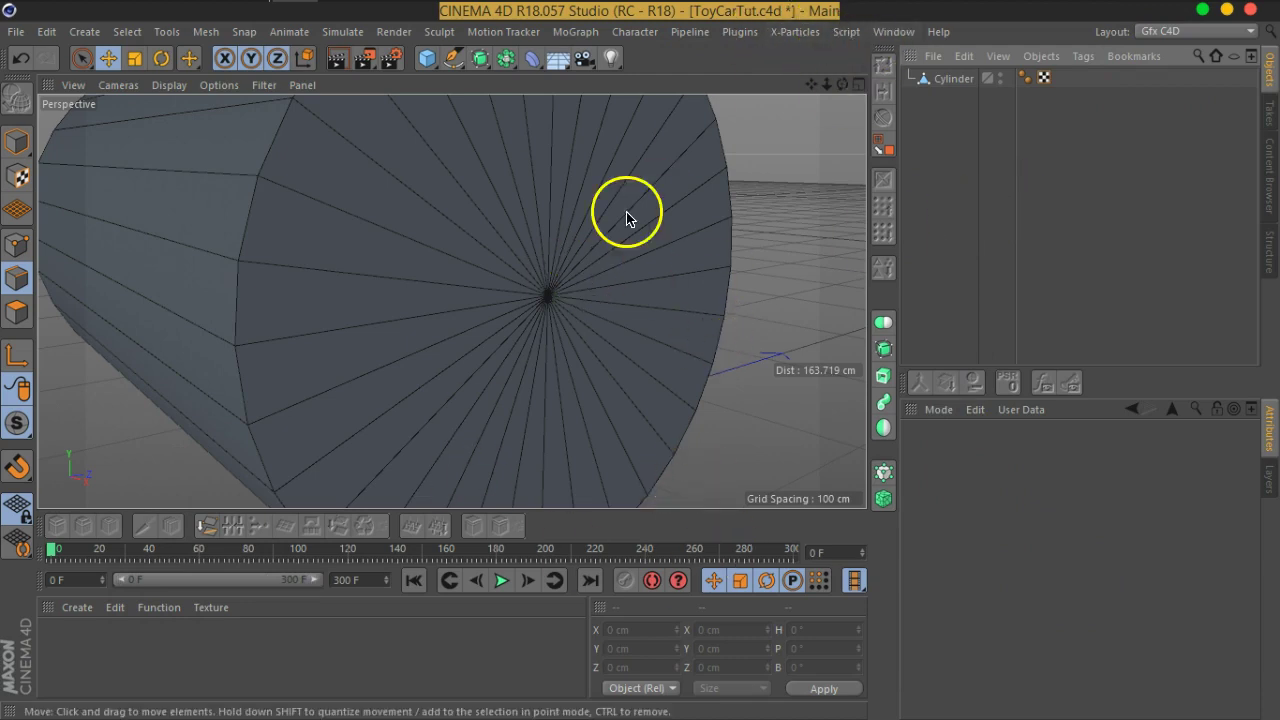
left_click(893, 31)
mouse_move(926, 60)
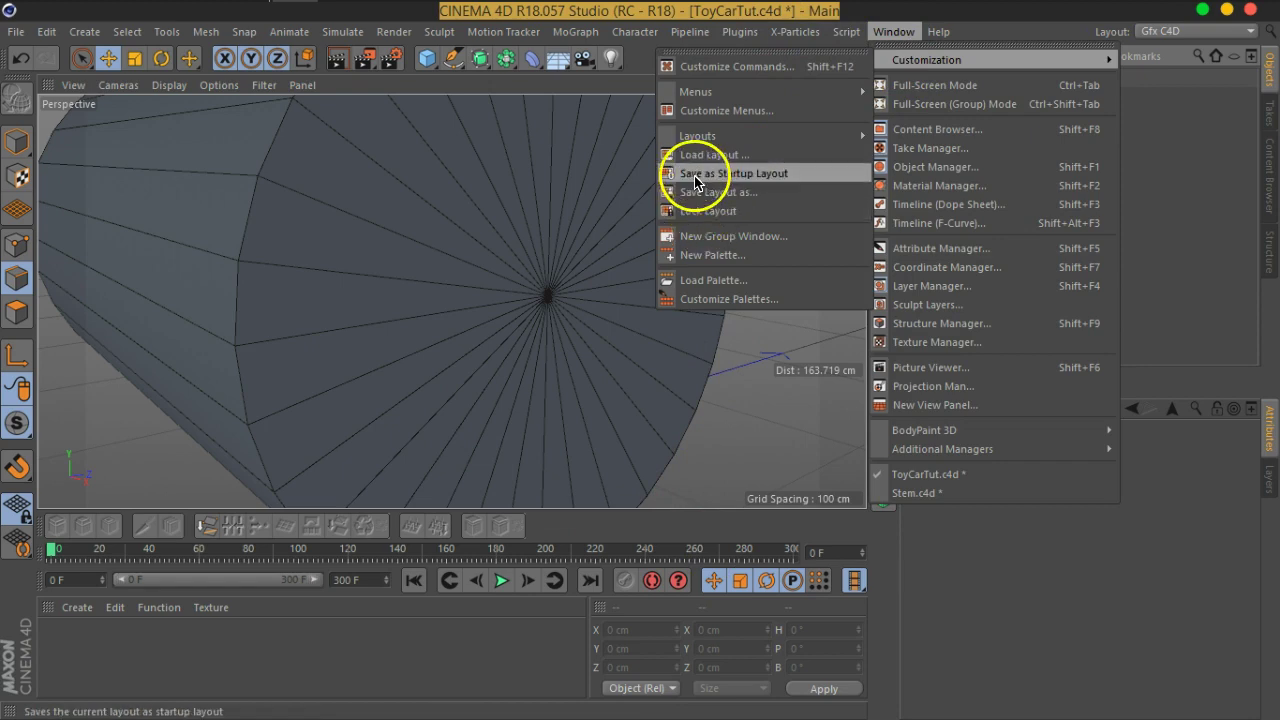
left_click(760, 175)
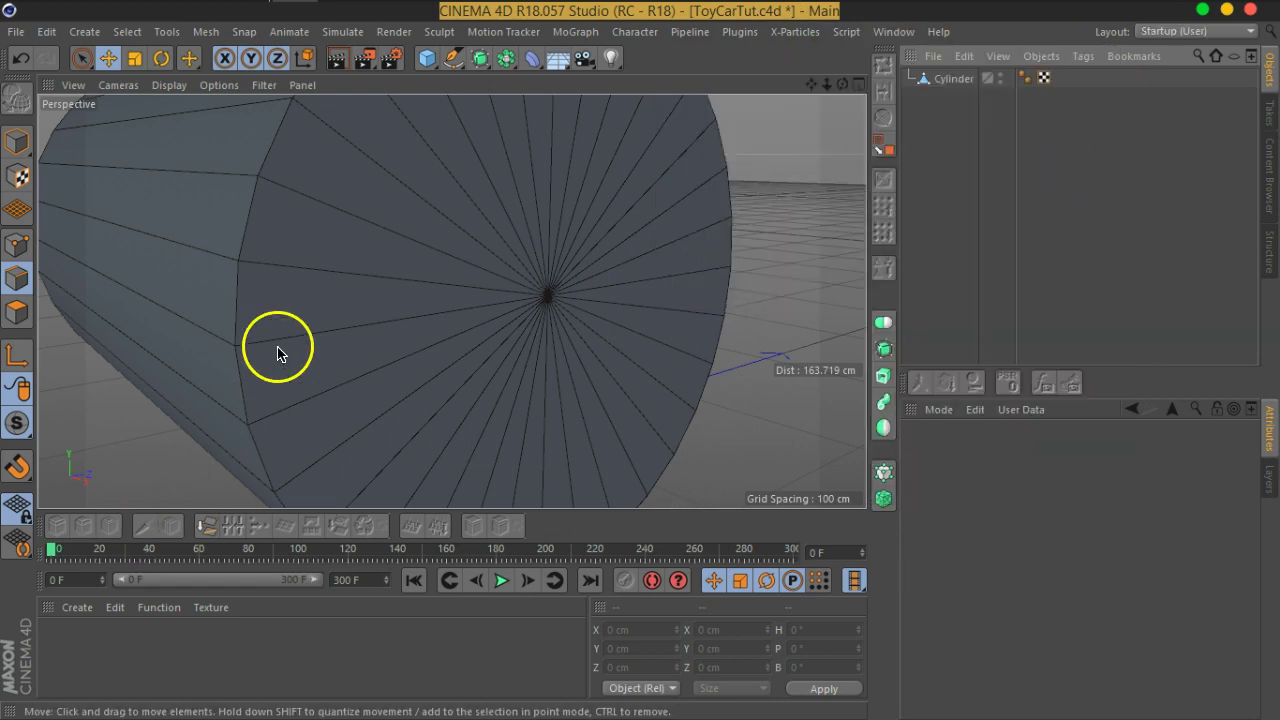
scroll(300, 352, "down", 5)
mouse_move(340, 351)
left_mouse_down("alt")
mouse_move(508, 271)
mouse_move(743, 291)
mouse_move(603, 313)
mouse_move(471, 280)
mouse_move(574, 266)
mouse_move(527, 308)
mouse_move(500, 271)
mouse_move(471, 294)
mouse_move(463, 340)
mouse_move(603, 306)
left_mouse_up("alt")
scroll(483, 289, "down", 2)
scroll(449, 263, "up", 4)
Step: Select the cylinder, switch to Points mode, and orbit to a close side view
left_click(953, 80)
left_click(412, 350)
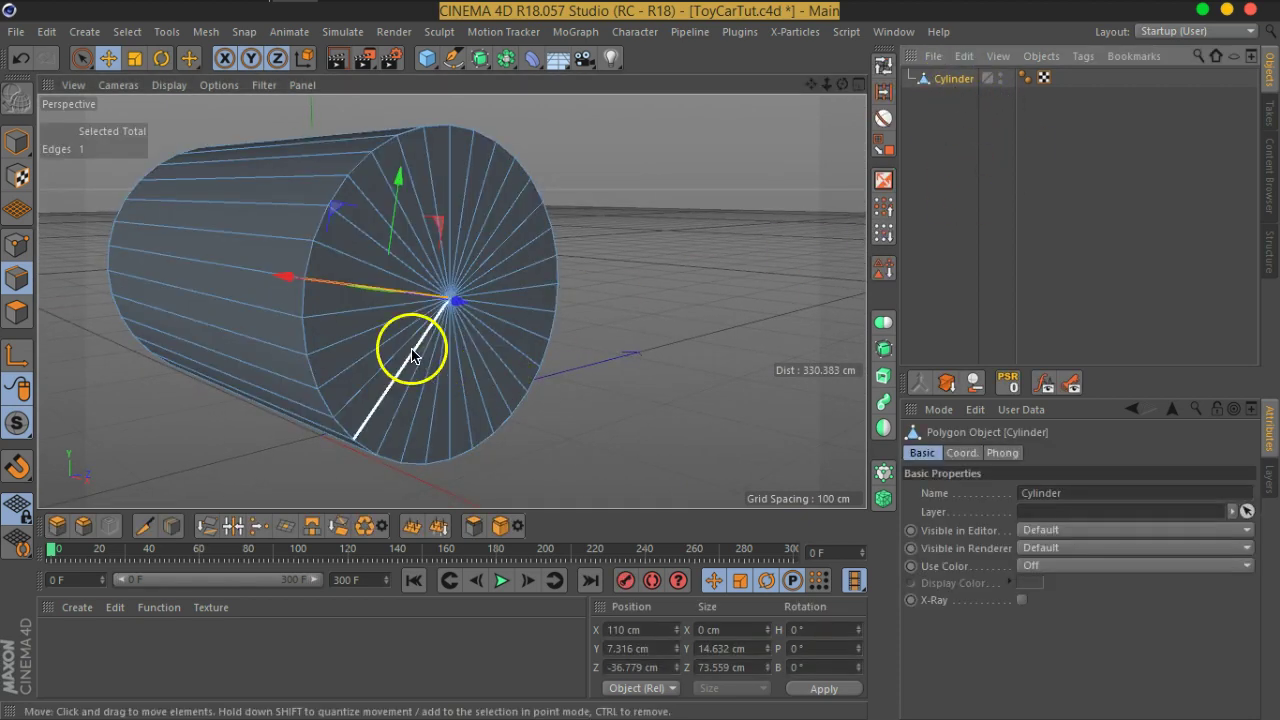
left_click_drag(412, 352, 609, 274, "alt")
left_click(18, 245)
mouse_move(326, 271)
left_mouse_down("alt")
mouse_move(580, 249)
mouse_move(257, 323)
mouse_move(531, 269)
mouse_move(268, 280)
mouse_move(580, 266)
mouse_move(646, 297)
mouse_move(729, 306)
mouse_move(550, 275)
mouse_move(587, 290)
left_mouse_up("alt")
scroll(550, 275, "up", 3)
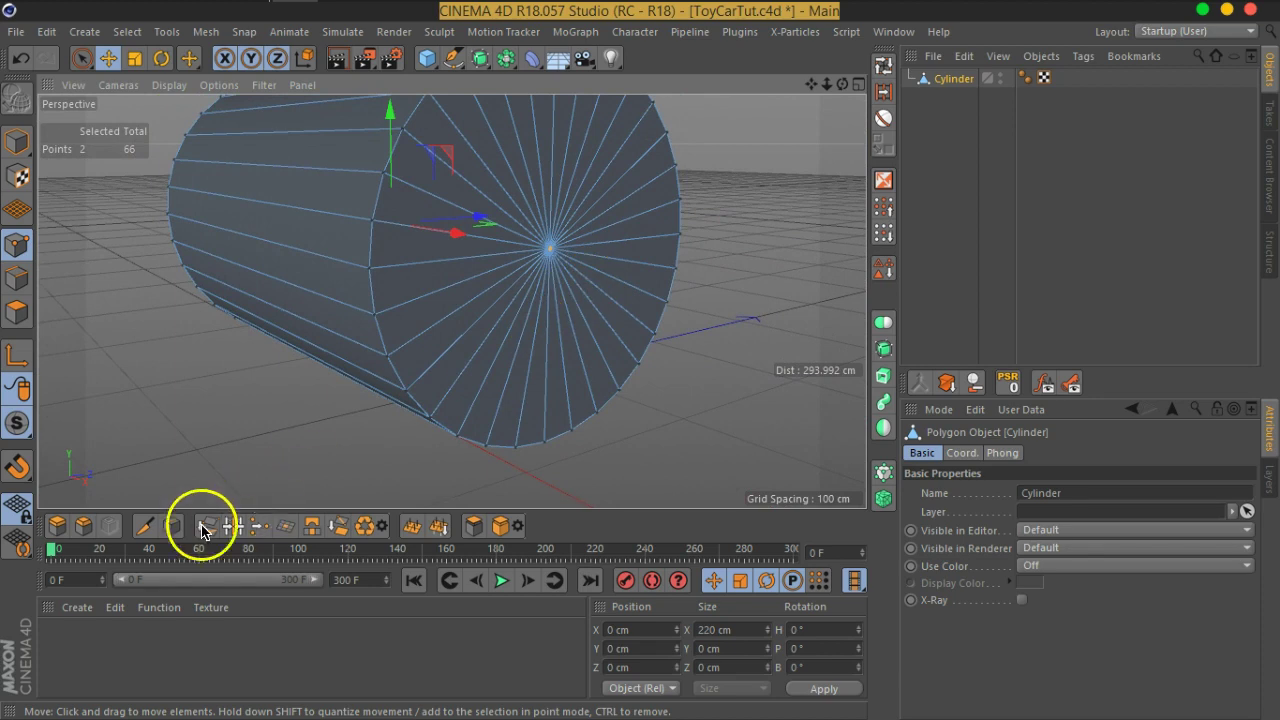
Step: Bevel the cap's centre point to a 42.902 cm offset, creating an inner ring
left_click(83, 525)
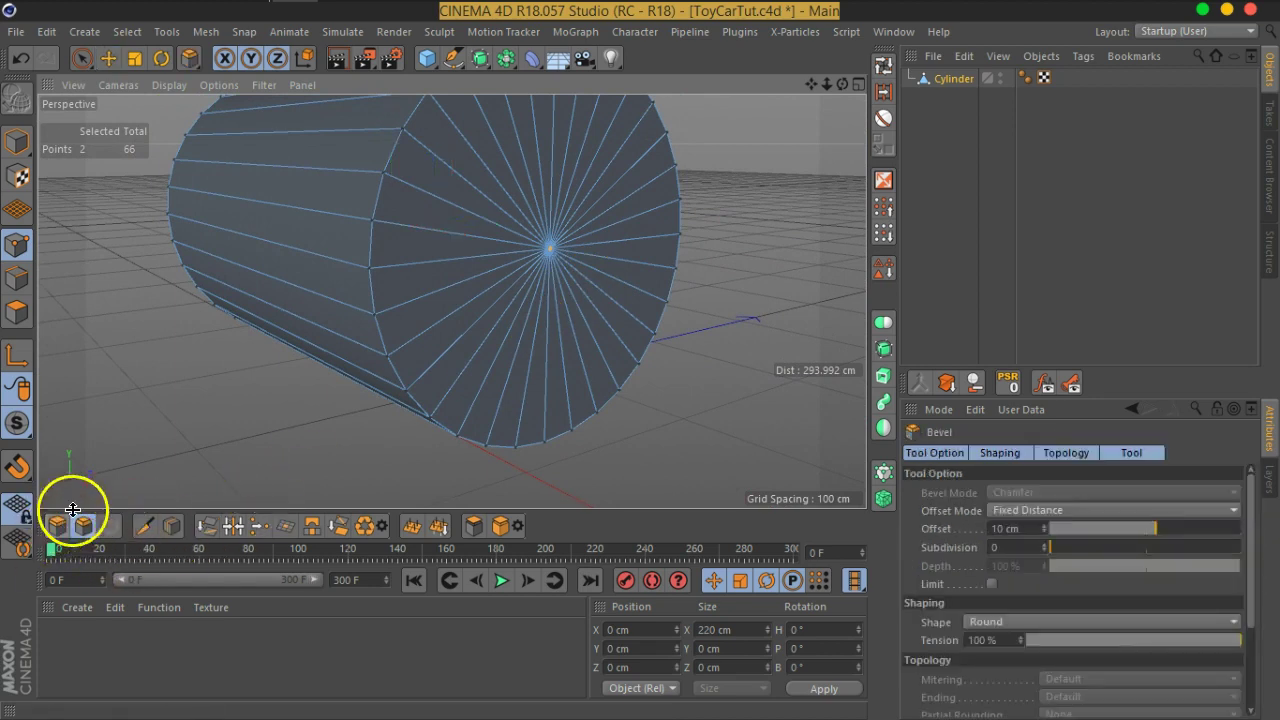
scroll(557, 237, "up", 4)
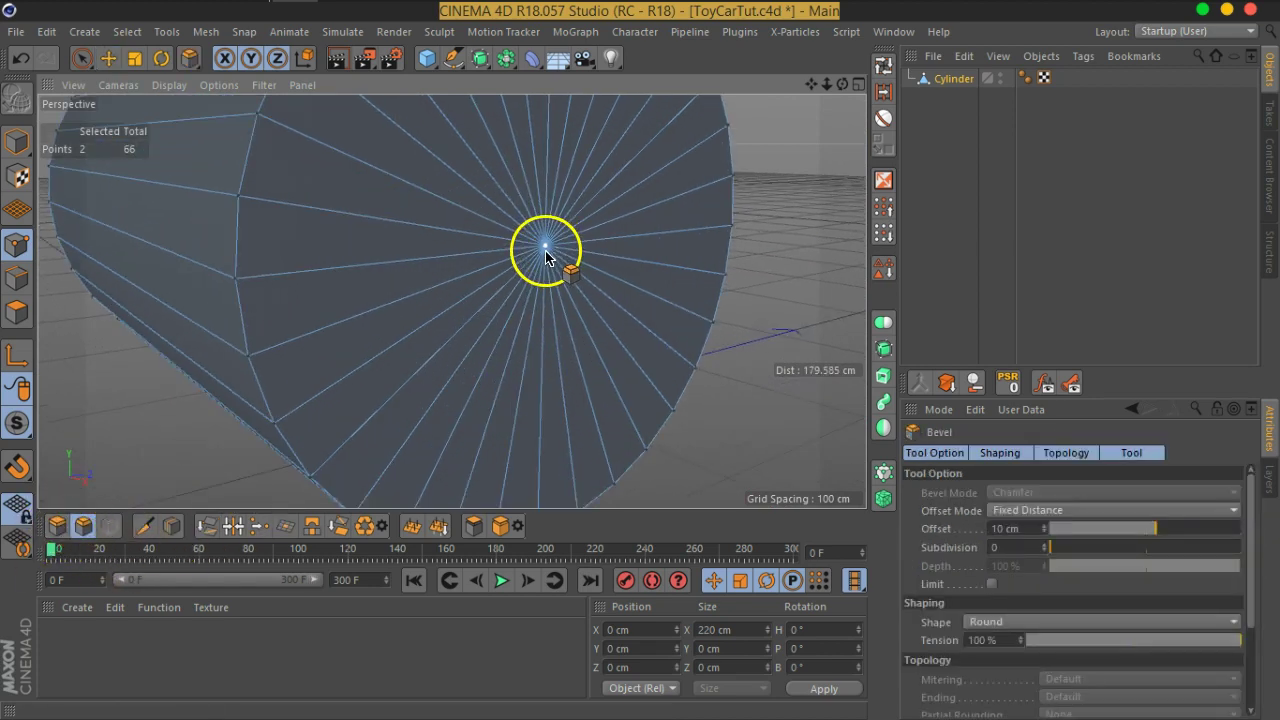
mouse_move(571, 233)
left_mouse_down()
mouse_move(671, 154)
mouse_move(641, 179)
mouse_move(651, 171)
left_mouse_up()
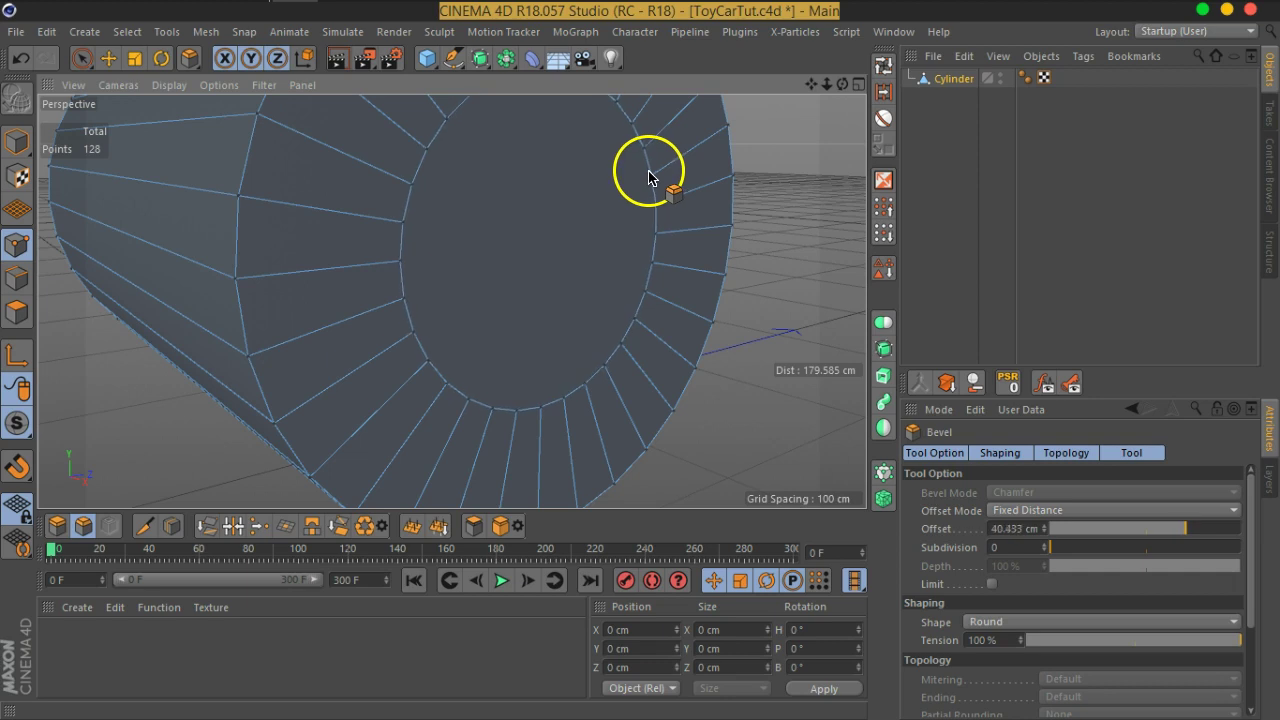
scroll(504, 266, "down", 5)
mouse_move(504, 266)
left_mouse_down("alt")
mouse_move(580, 263)
mouse_move(286, 323)
mouse_move(609, 309)
mouse_move(287, 277)
mouse_move(591, 251)
mouse_move(603, 294)
mouse_move(429, 283)
mouse_move(505, 283)
left_mouse_up("alt")
scroll(505, 283, "up", 3)
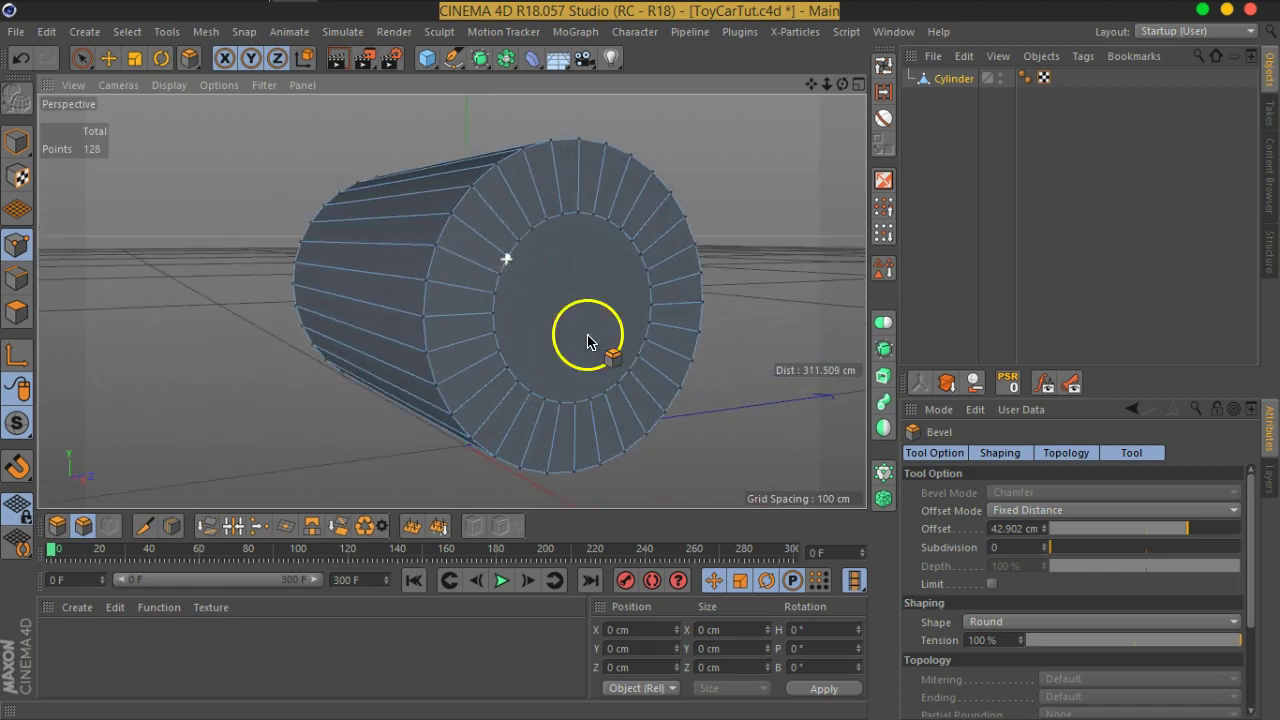
scroll(592, 343, "up", 2)
scroll(563, 300, "up", 2)
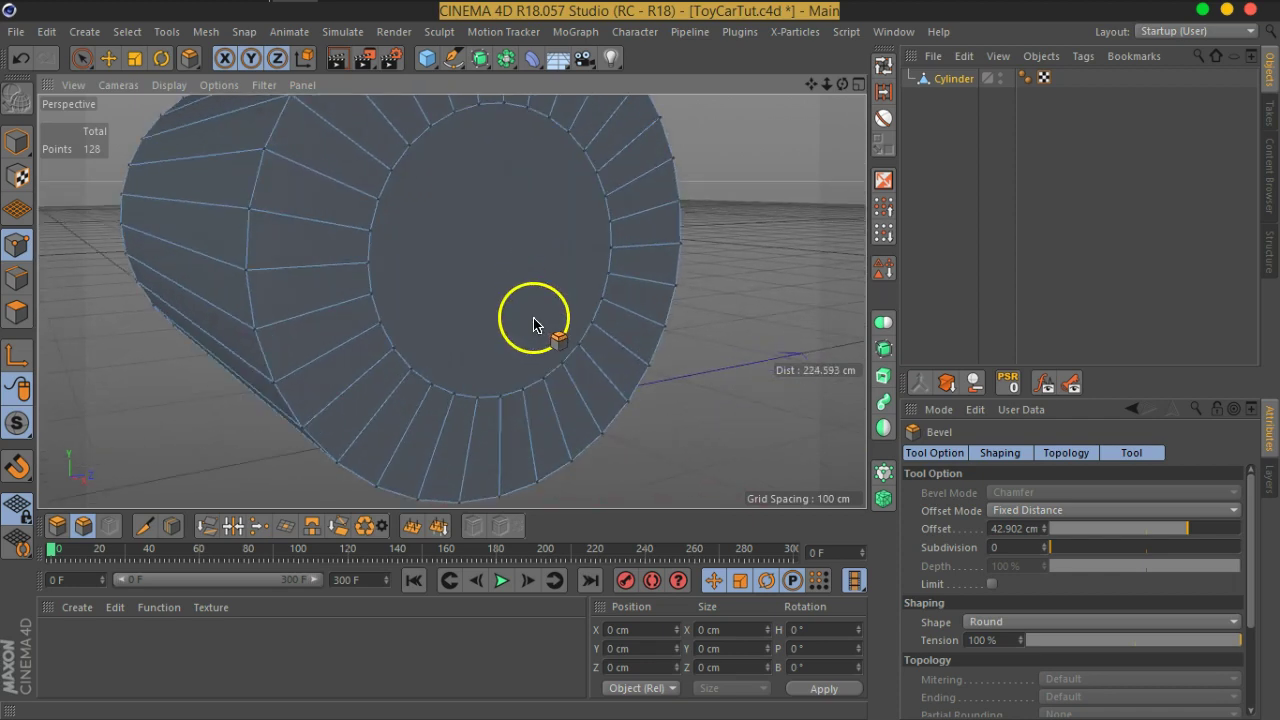
Step: In Polygon mode, use Live Selection to pick the inner disc faces on both caps
left_click(16, 311)
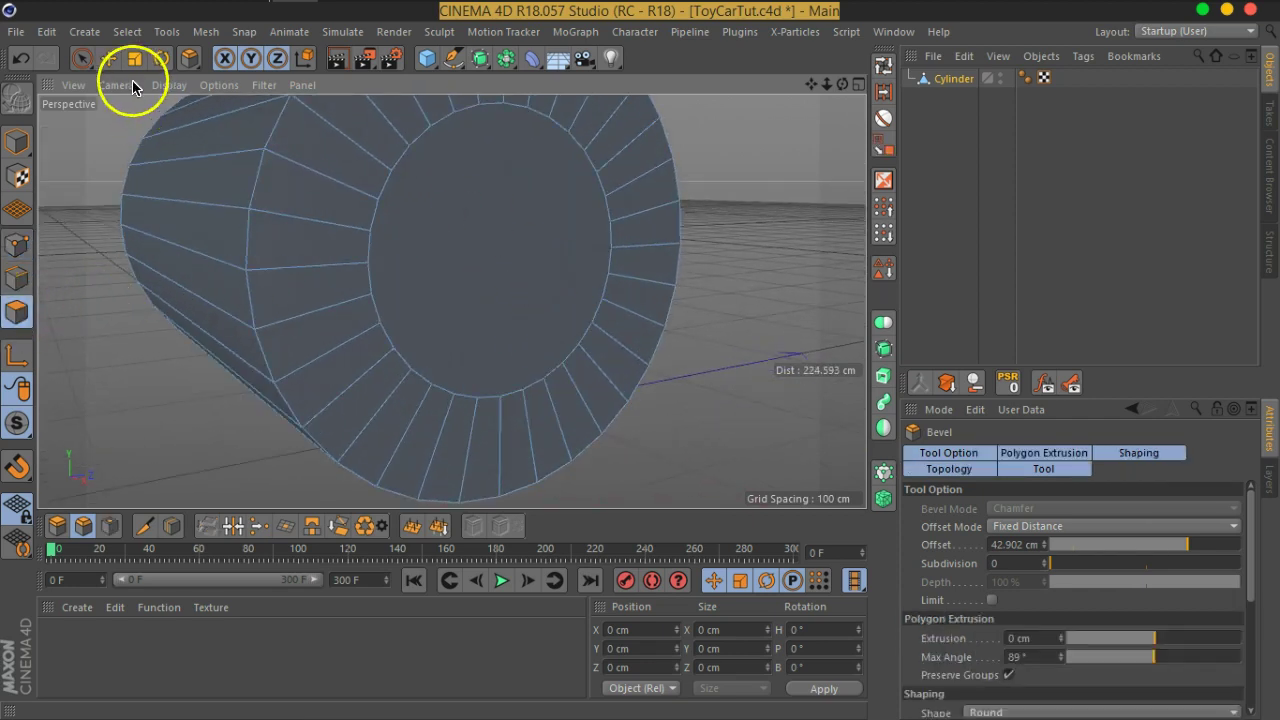
left_click(84, 60)
left_click(529, 263)
scroll(420, 323, "down", 3)
scroll(382, 268, "down", 2)
left_click_drag(382, 268, 614, 271, "alt")
scroll(506, 283, "up", 2)
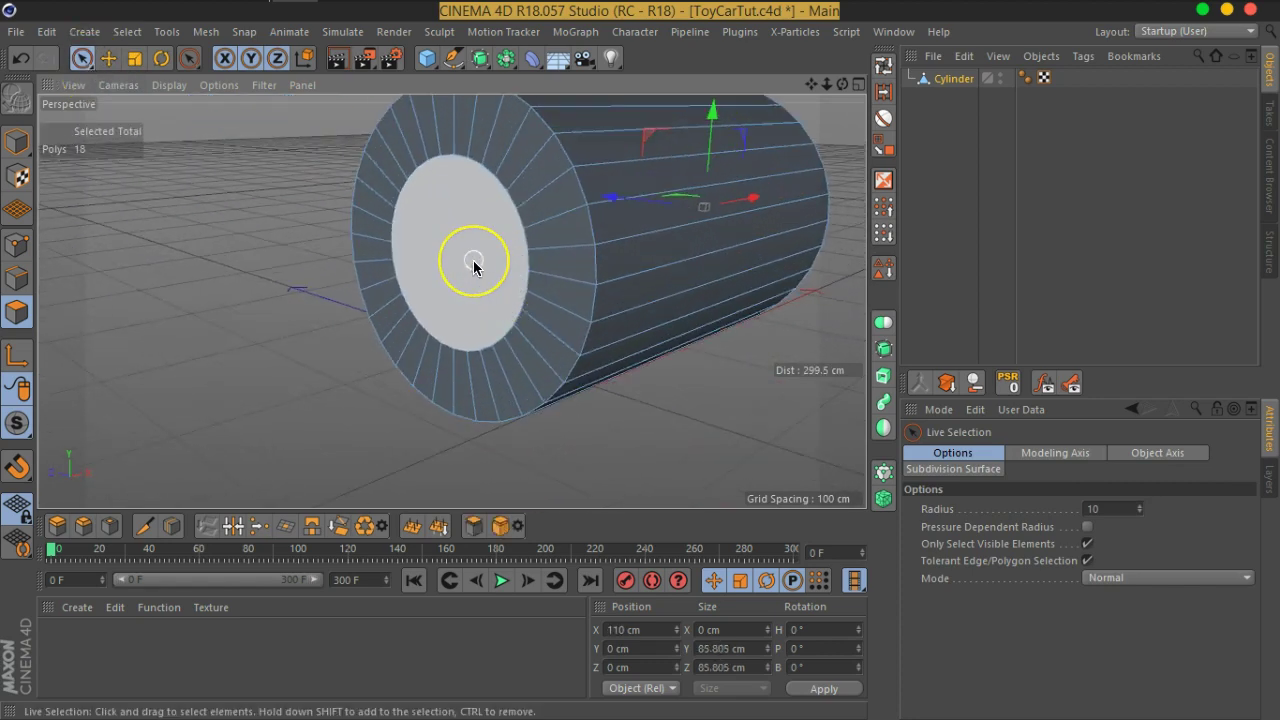
left_click(474, 265, "shift")
Step: Turn the cap toward the camera and rebuild the selected discs as quad polygons
mouse_move(537, 363)
left_mouse_down("alt")
mouse_move(646, 331)
mouse_move(637, 286)
mouse_move(577, 331)
mouse_move(391, 320)
mouse_move(443, 257)
mouse_move(343, 214)
left_mouse_up("alt")
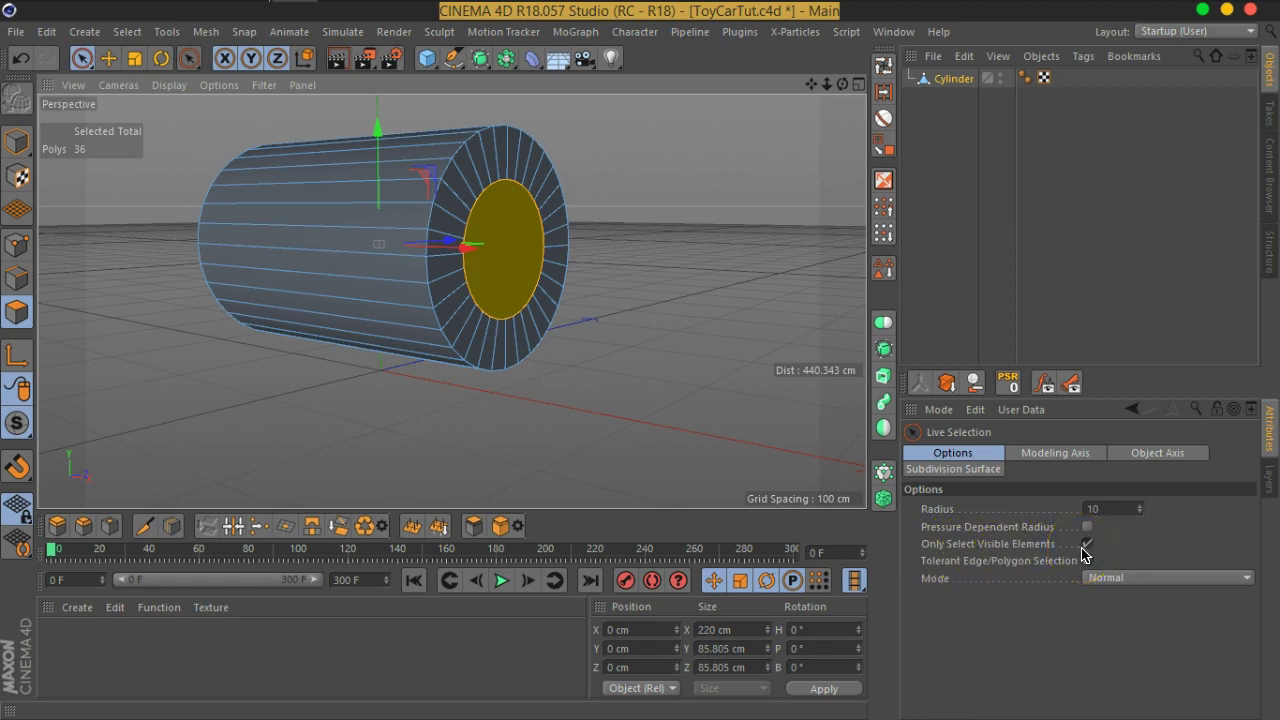
scroll(531, 234, "up", 2)
scroll(520, 274, "up", 2)
mouse_move(590, 291)
left_mouse_down("alt")
mouse_move(566, 291)
mouse_move(608, 325)
left_mouse_up("alt")
key("ctrl+z")
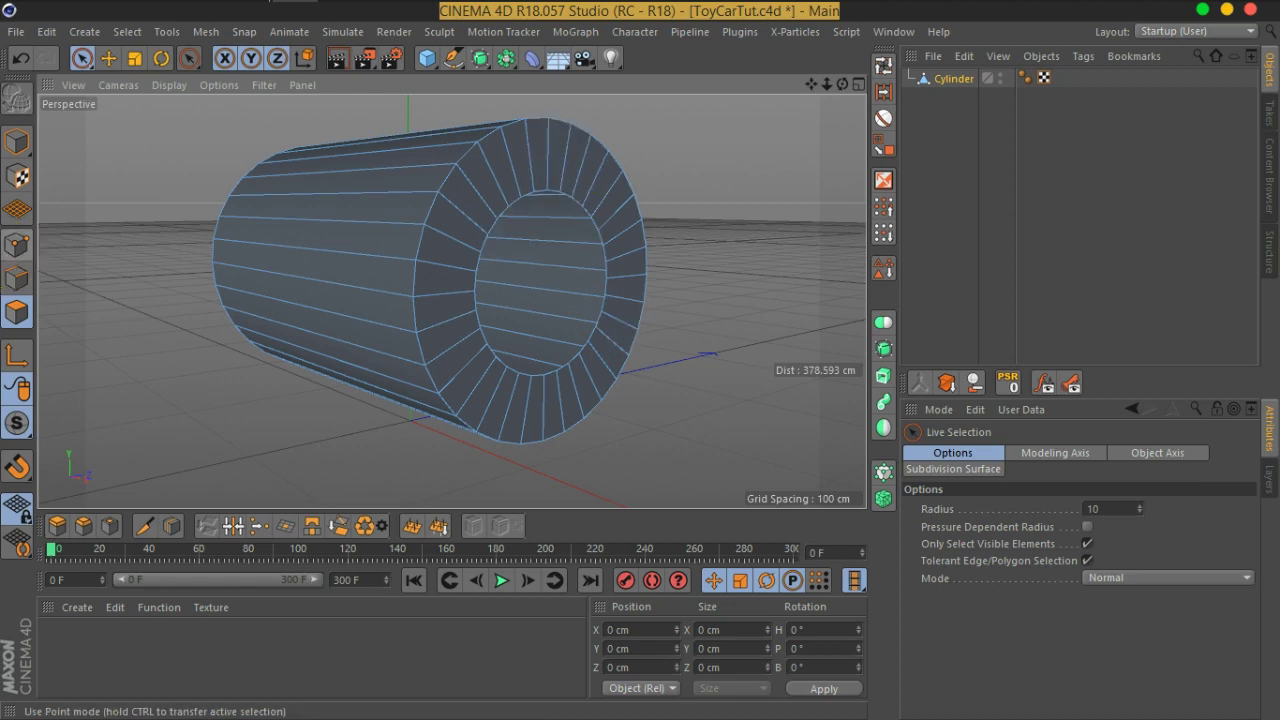
Step: Switch to Points mode, dismiss the mesh commands menu, and zoom around the cap
left_click(10, 248)
right_click(134, 207)
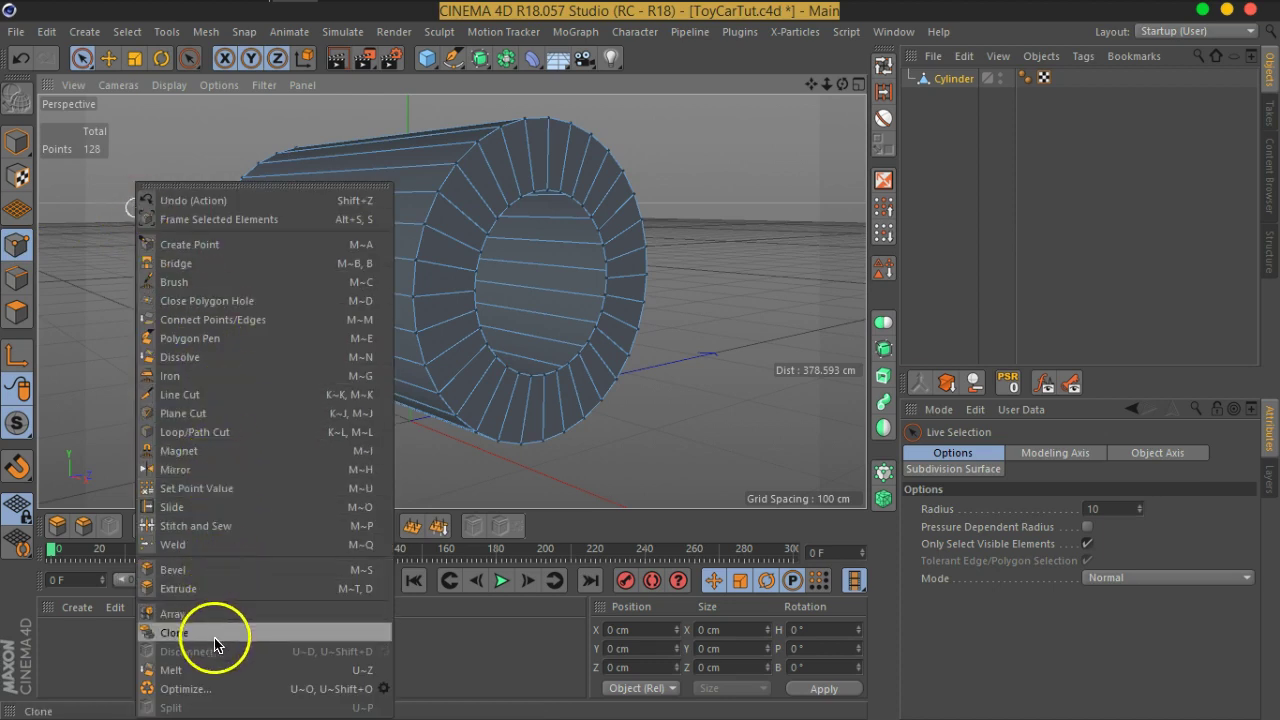
left_click(748, 67)
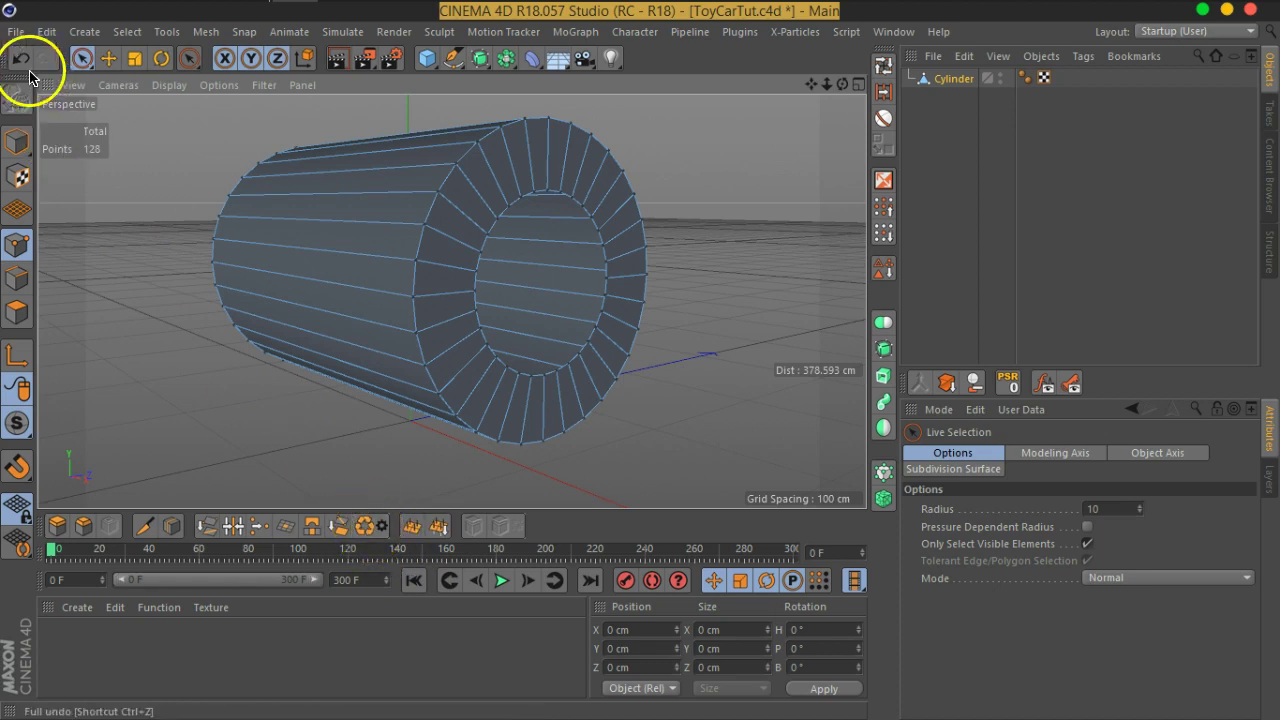
scroll(450, 260, "up", 3)
scroll(525, 226, "up", 2)
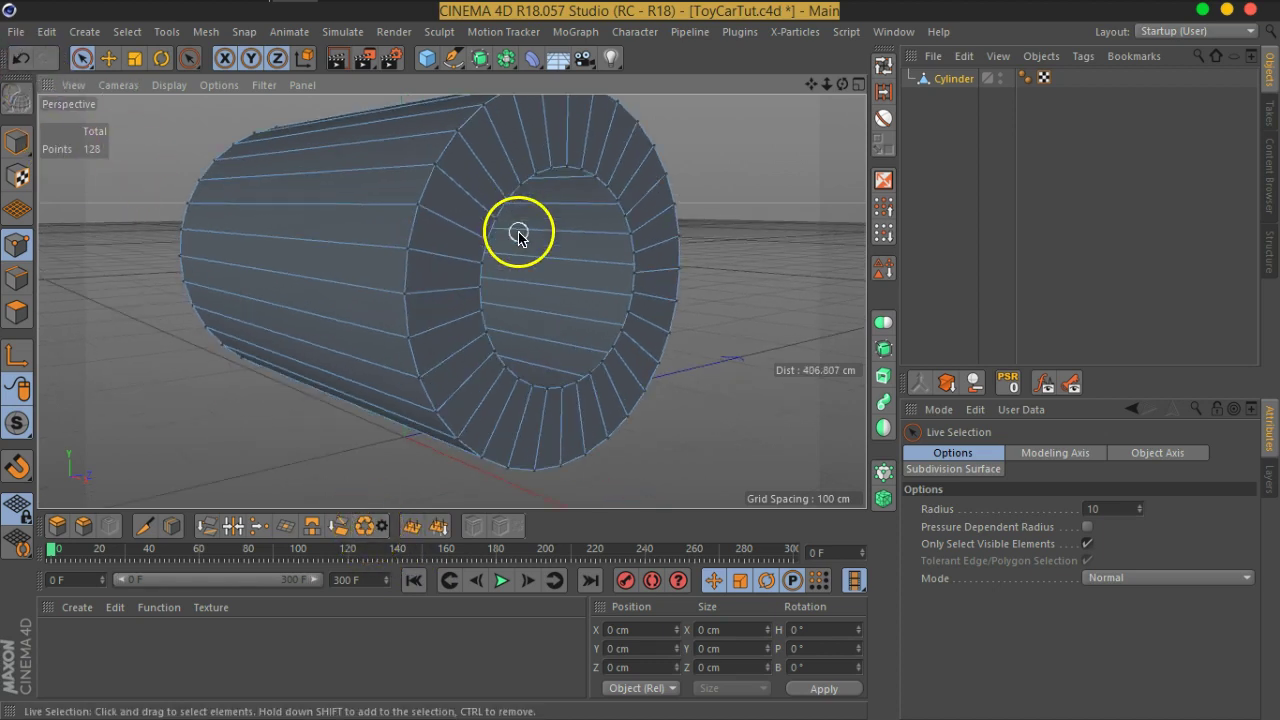
scroll(530, 230, "down", 1)
scroll(570, 255, "down", 1)
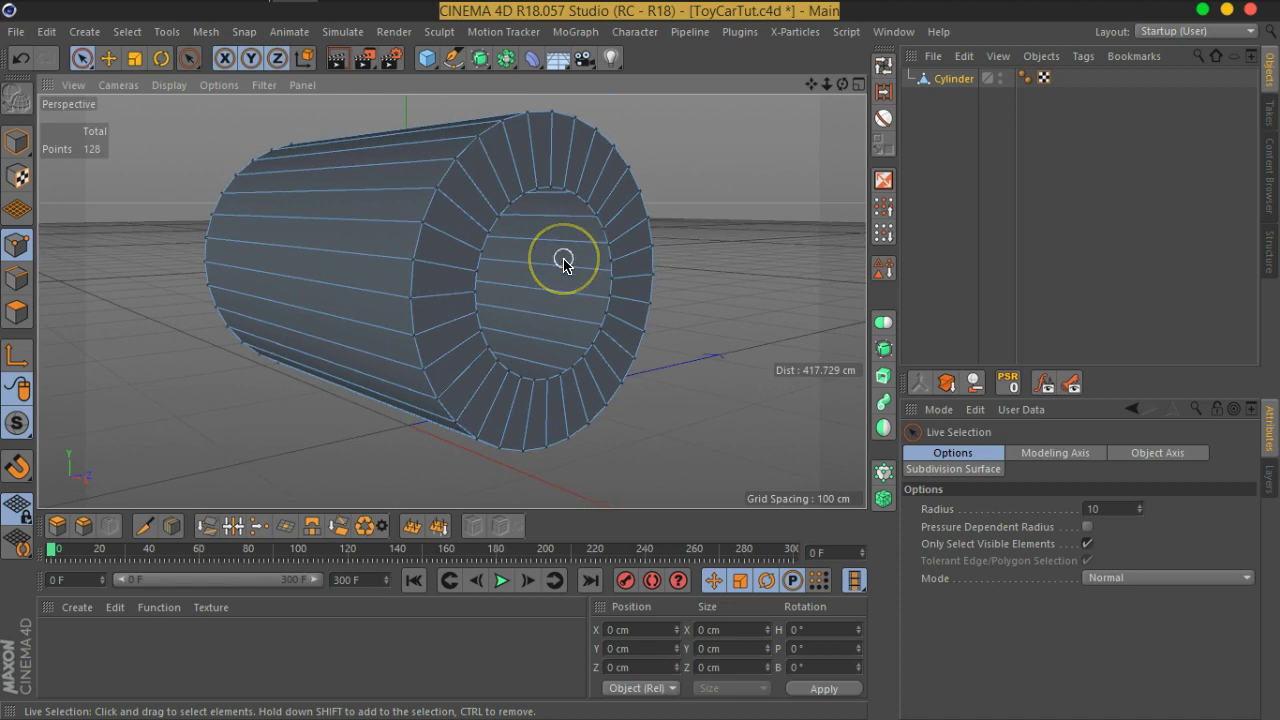
scroll(563, 261, "up", 1)
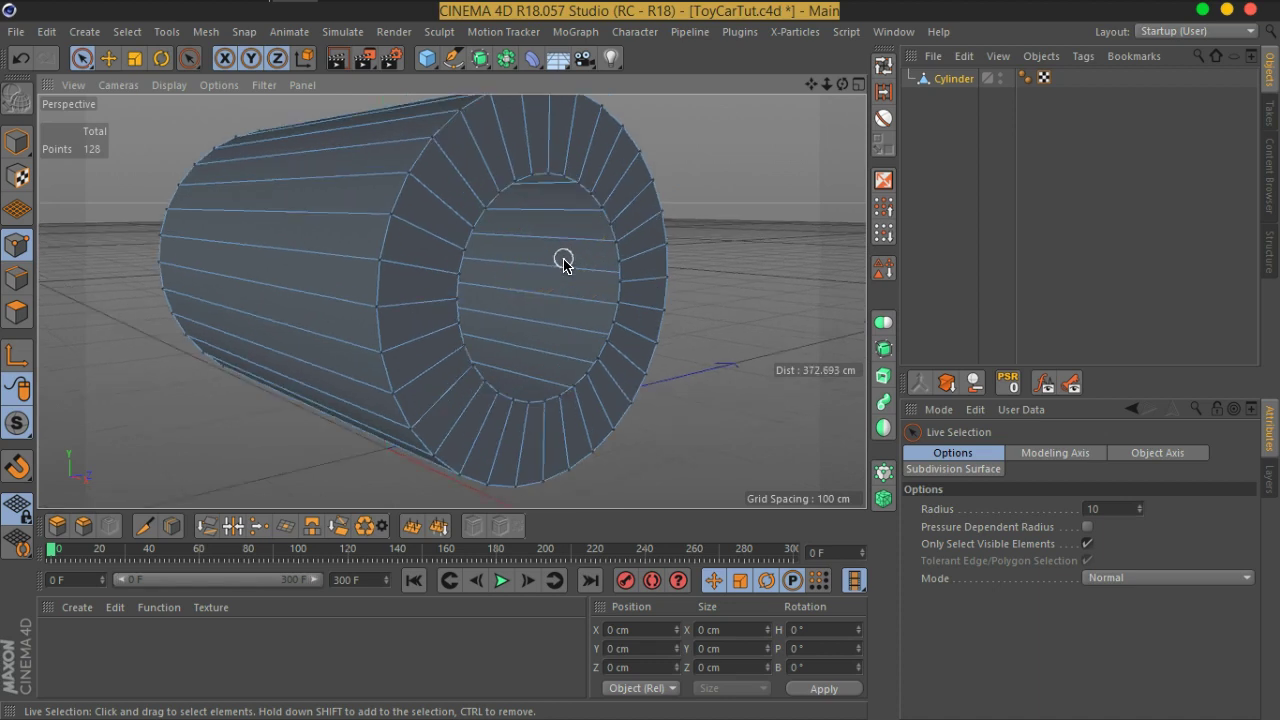
scroll(563, 261, "up", 1)
scroll(565, 262, "down", 4)
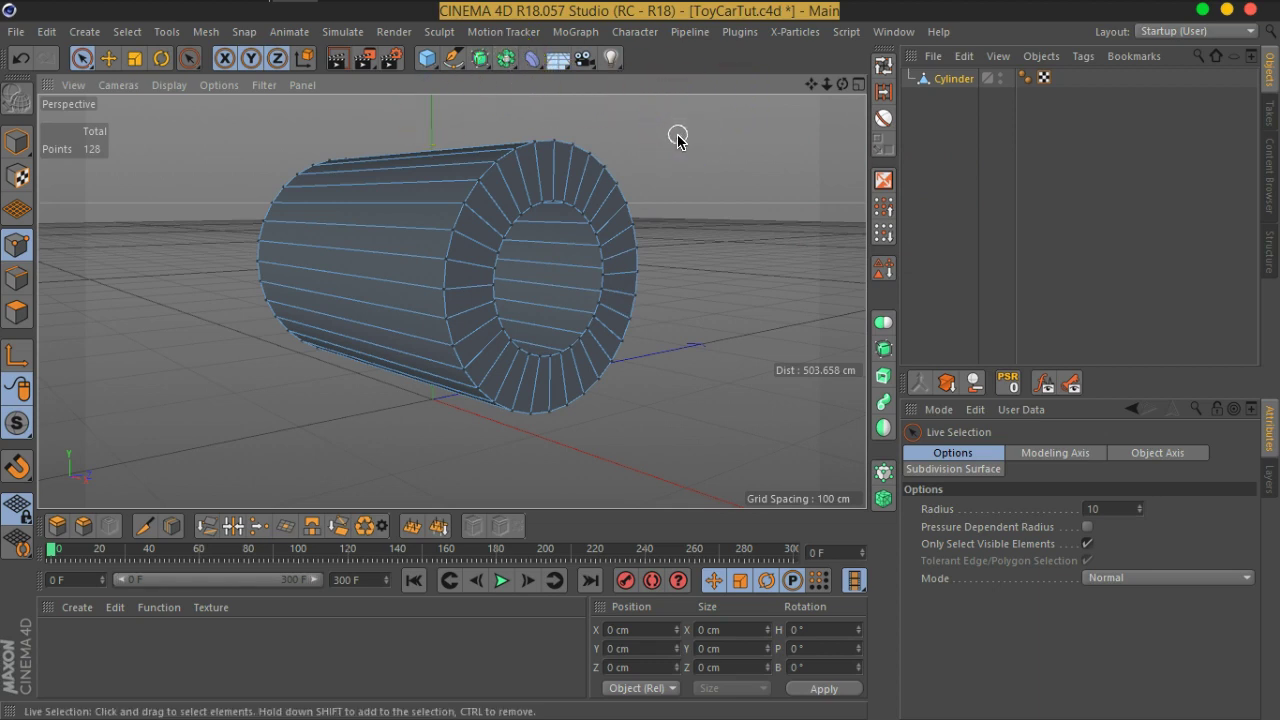
Step: Make the cylinder editable and inspect the hollow cap from several angles and zoom levels
left_click(20, 98)
left_click(504, 340)
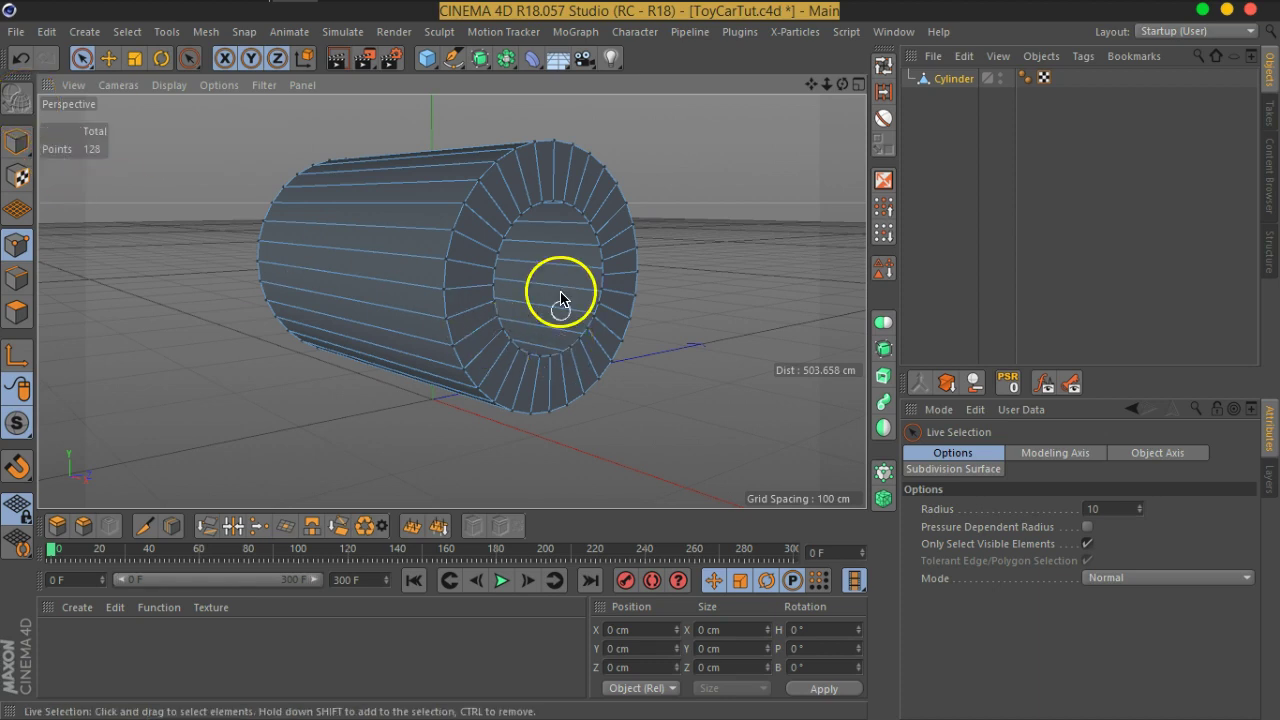
scroll(532, 278, "up", 1)
scroll(532, 278, "up", 1)
scroll(532, 278, "up", 1)
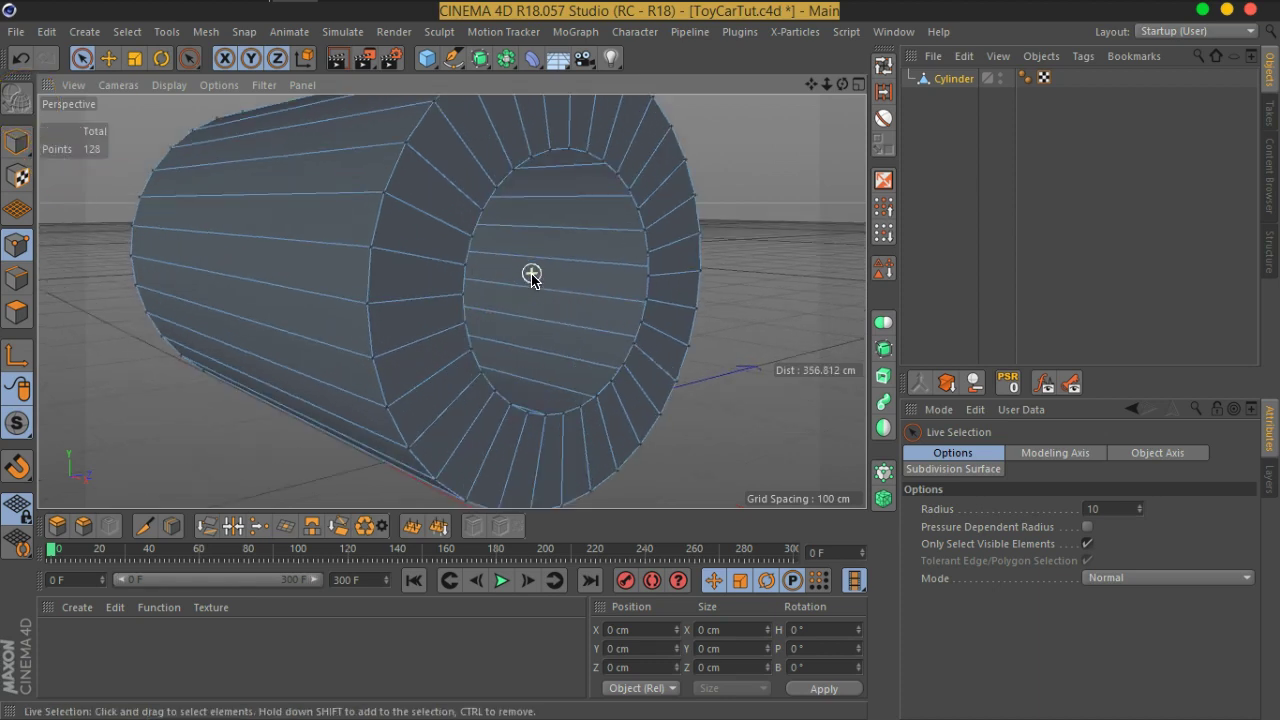
scroll(570, 280, "up", 1)
scroll(645, 250, "up", 1)
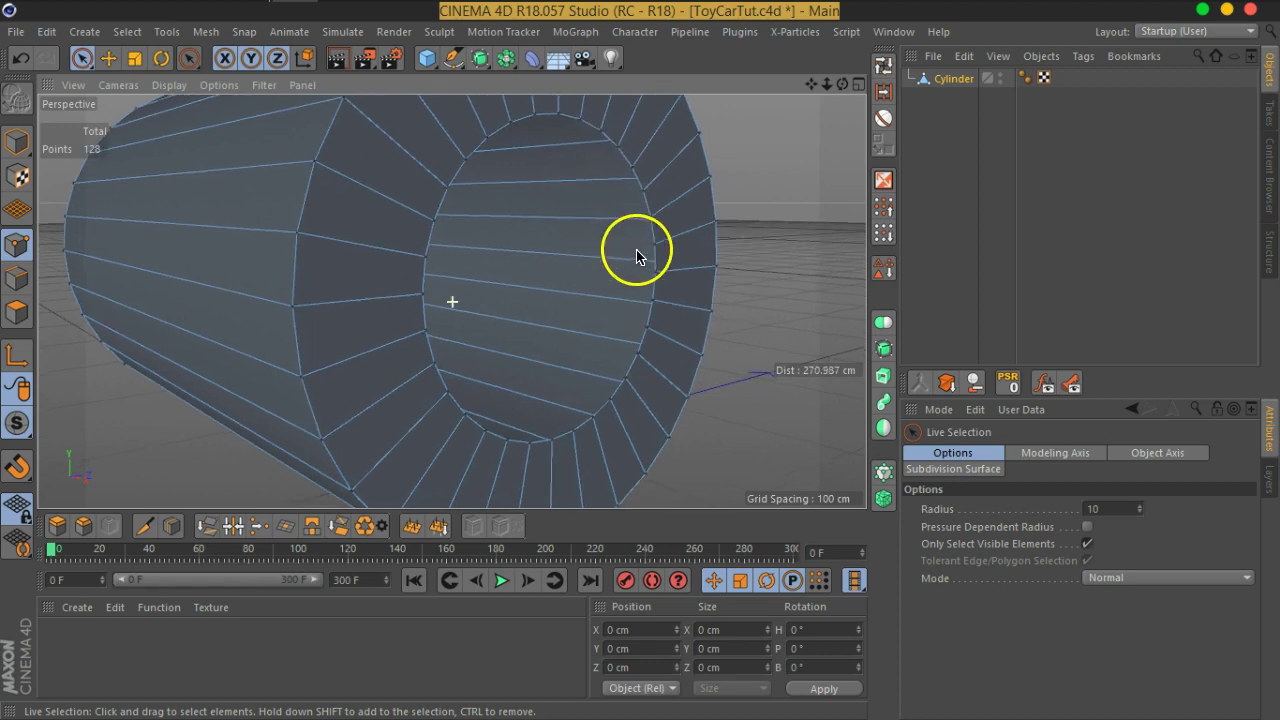
scroll(560, 300, "down", 3)
scroll(569, 310, "down", 1)
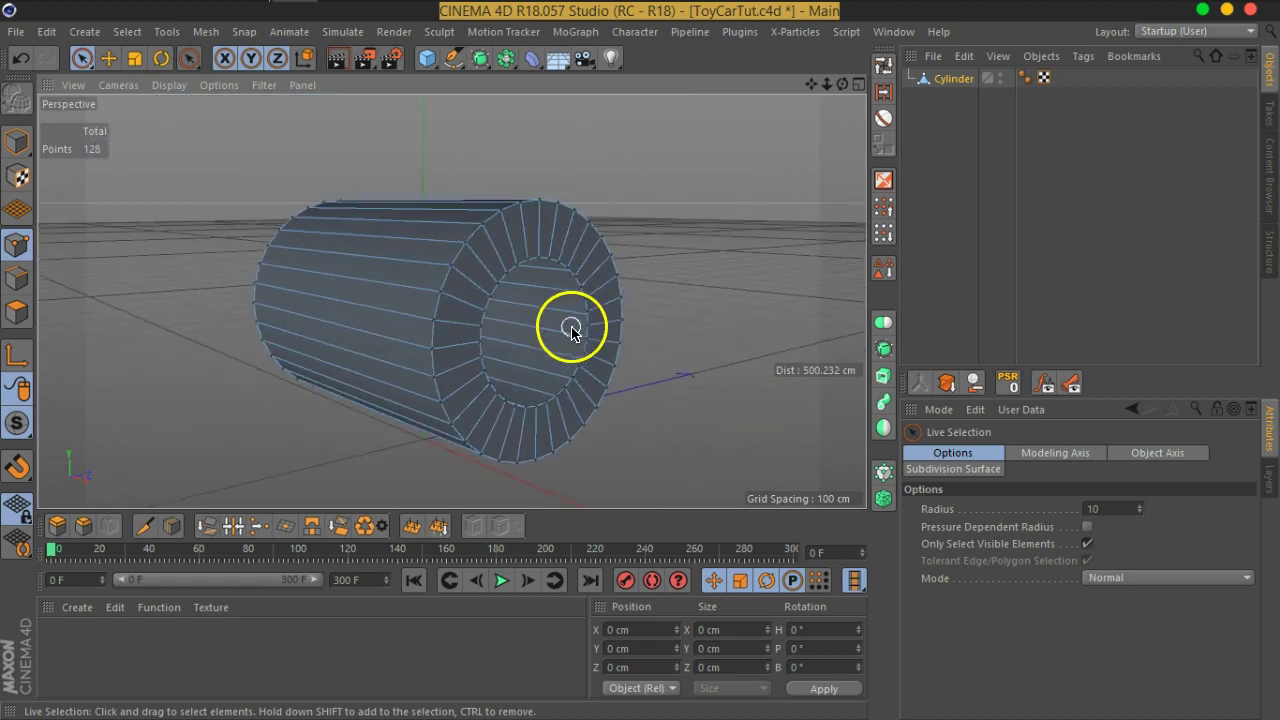
scroll(569, 329, "down", 1)
scroll(491, 253, "up", 5)
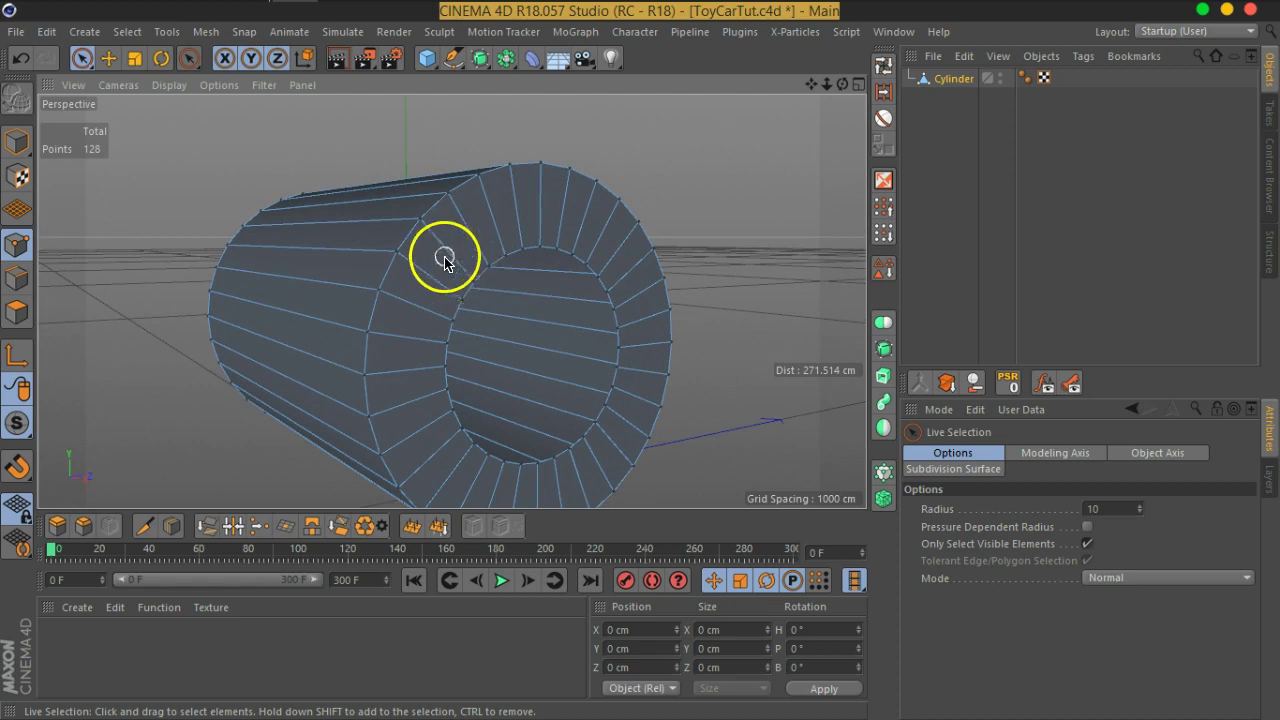
scroll(615, 350, "down", 1)
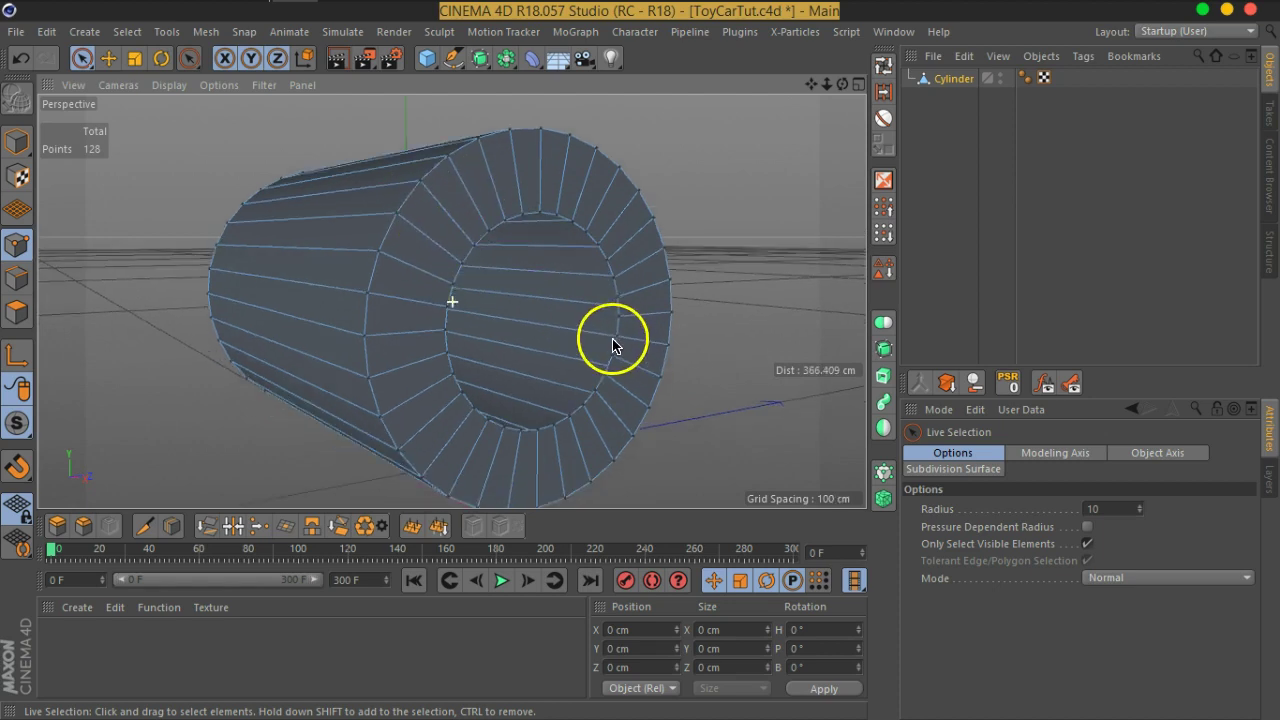
scroll(550, 310, "down", 1)
scroll(552, 298, "up", 2)
scroll(570, 325, "up", 1)
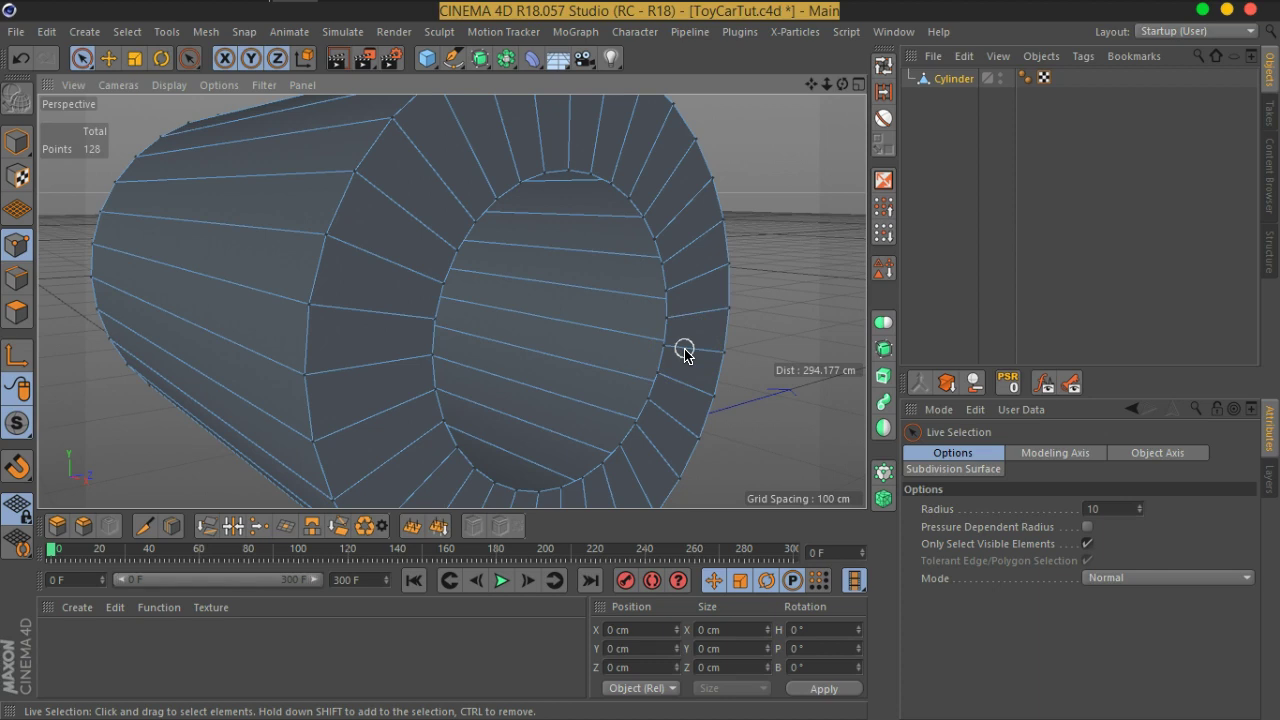
left_click_drag(683, 355, 598, 190, "alt")
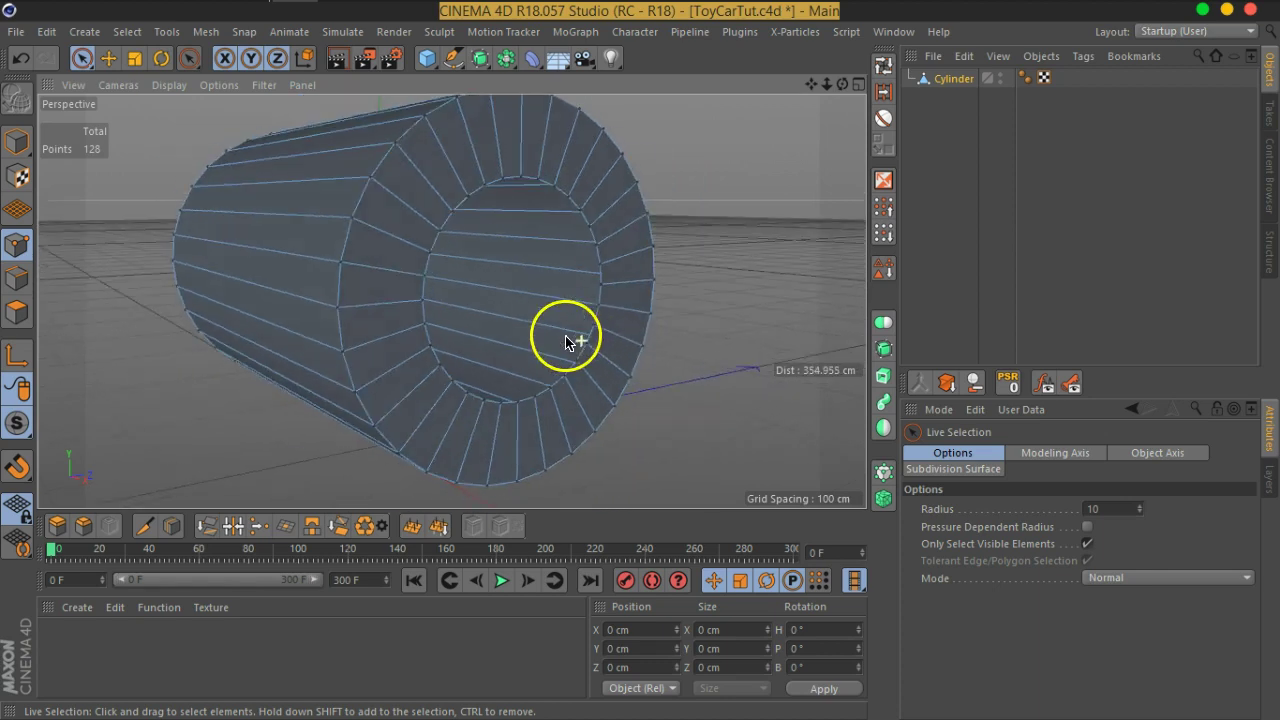
scroll(371, 354, "down", 5)
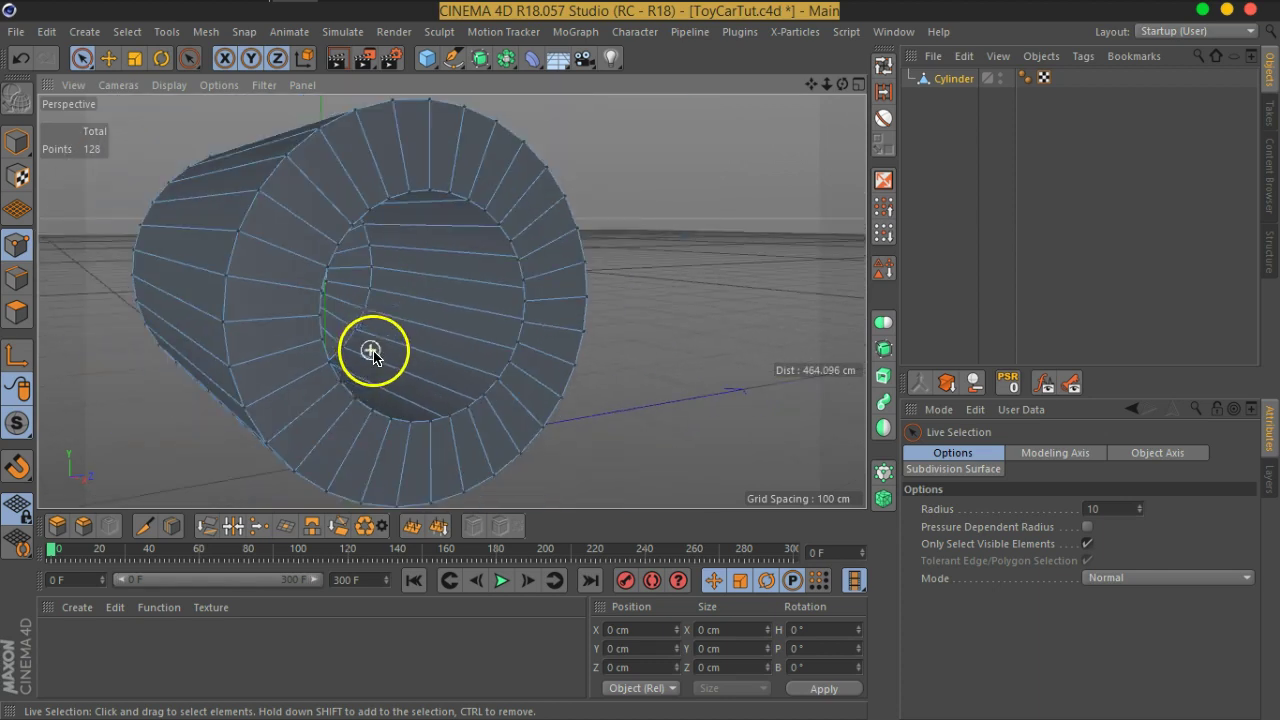
left_click(432, 64)
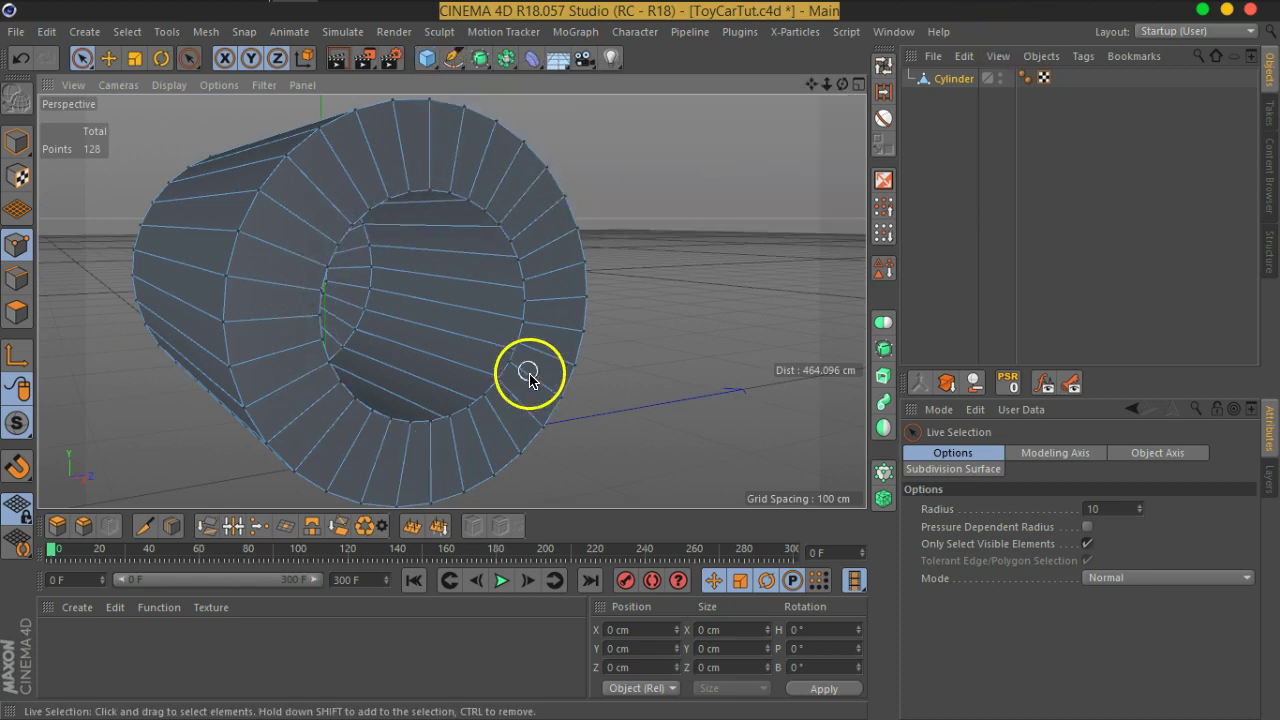
scroll(480, 277, "up", 1)
scroll(423, 291, "up", 1)
scroll(463, 223, "up", 1)
scroll(475, 226, "up", 1)
scroll(490, 230, "down", 3)
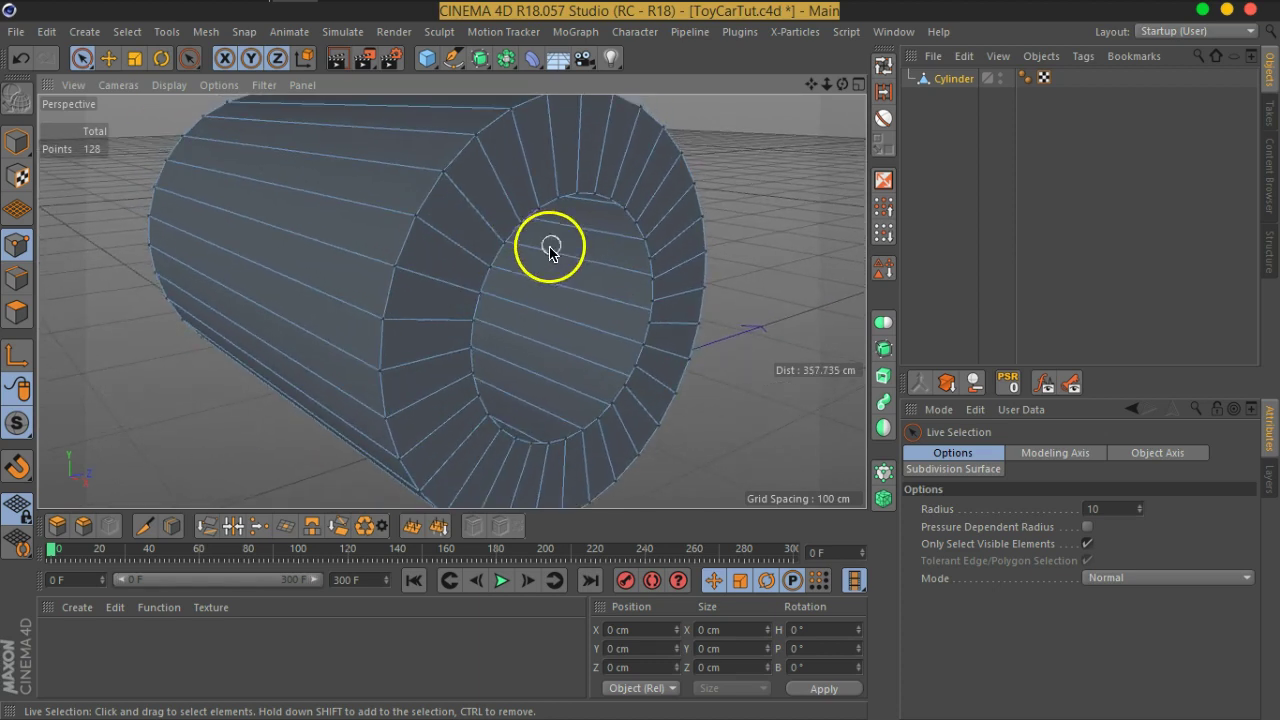
Step: Switch to Edges mode and orbit to a side view of the cylinder
left_click(14, 286)
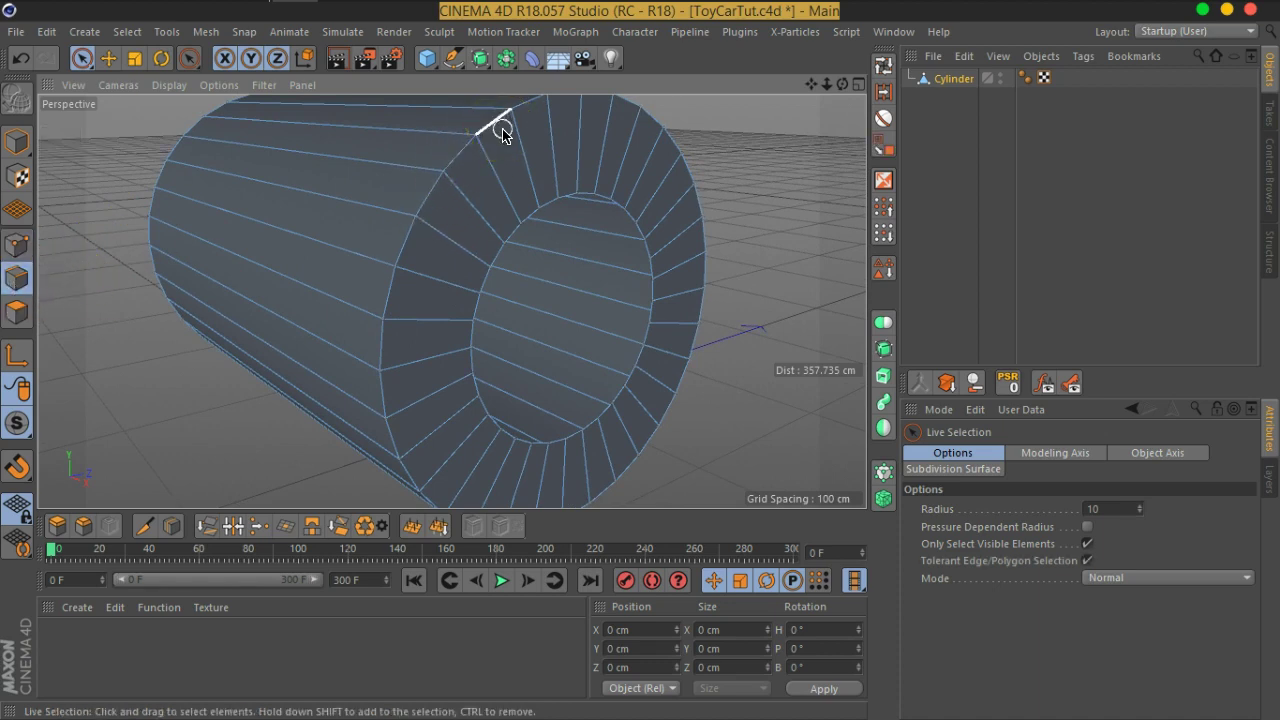
left_click_drag(502, 135, 511, 282, "alt")
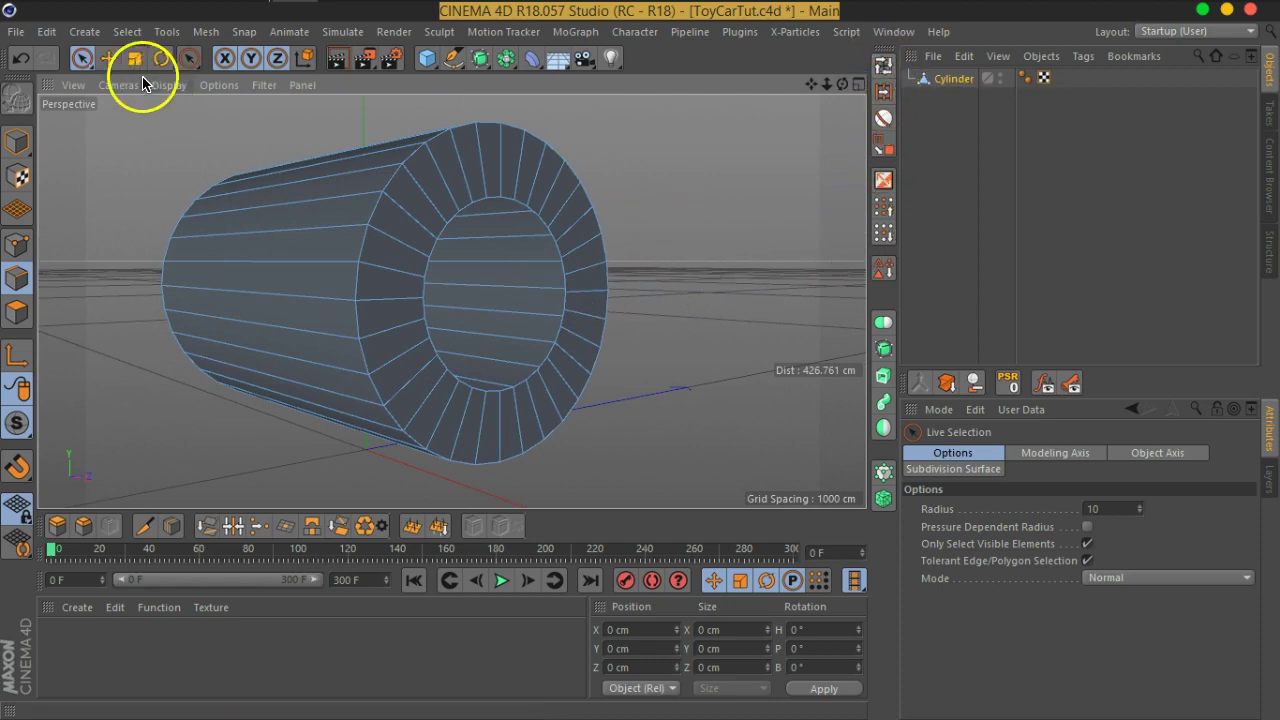
left_click(127, 31)
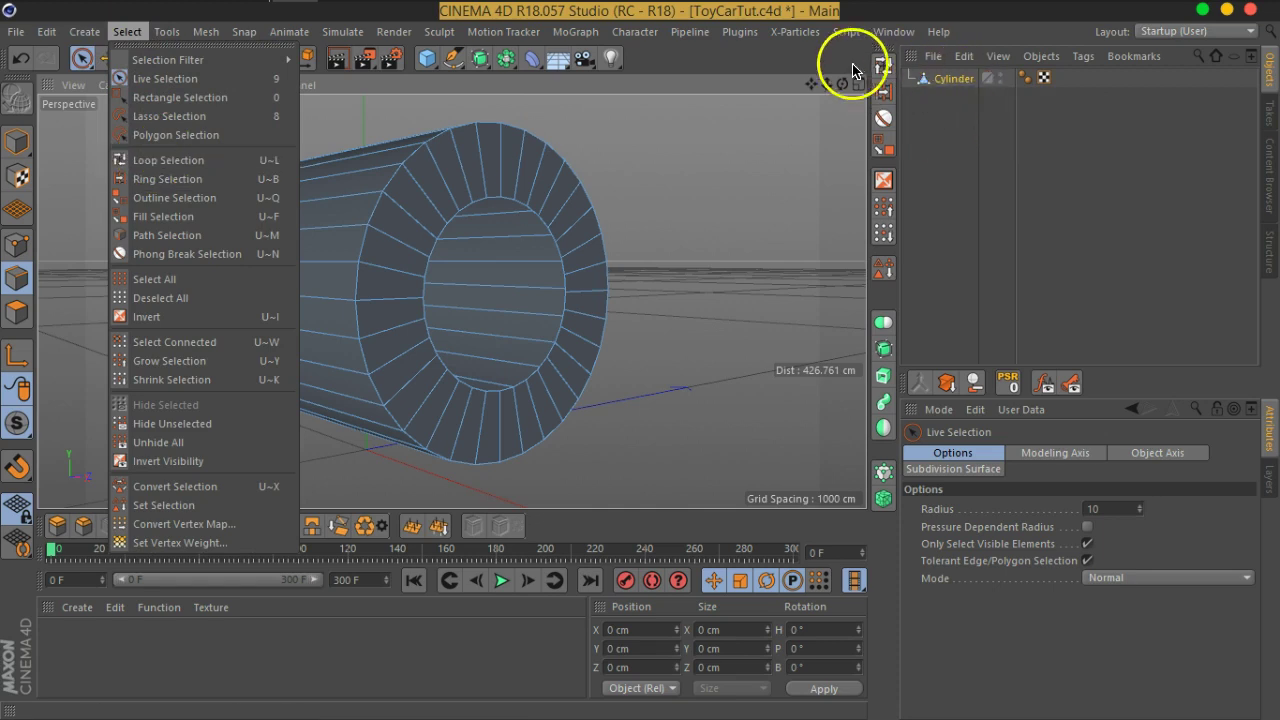
Step: Activate Loop Selection, pick the cap's 32-edge outer rim loop, then deselect and orbit
left_click(866, 60)
left_click(884, 65)
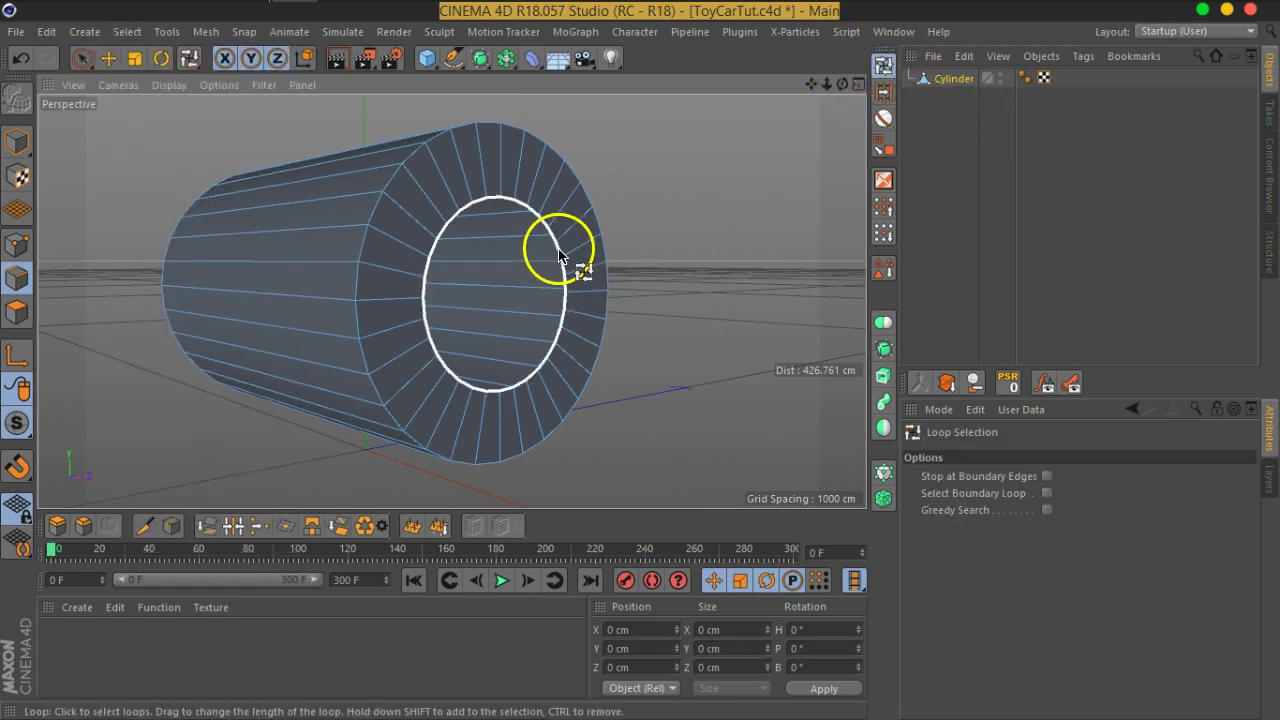
left_click(588, 206)
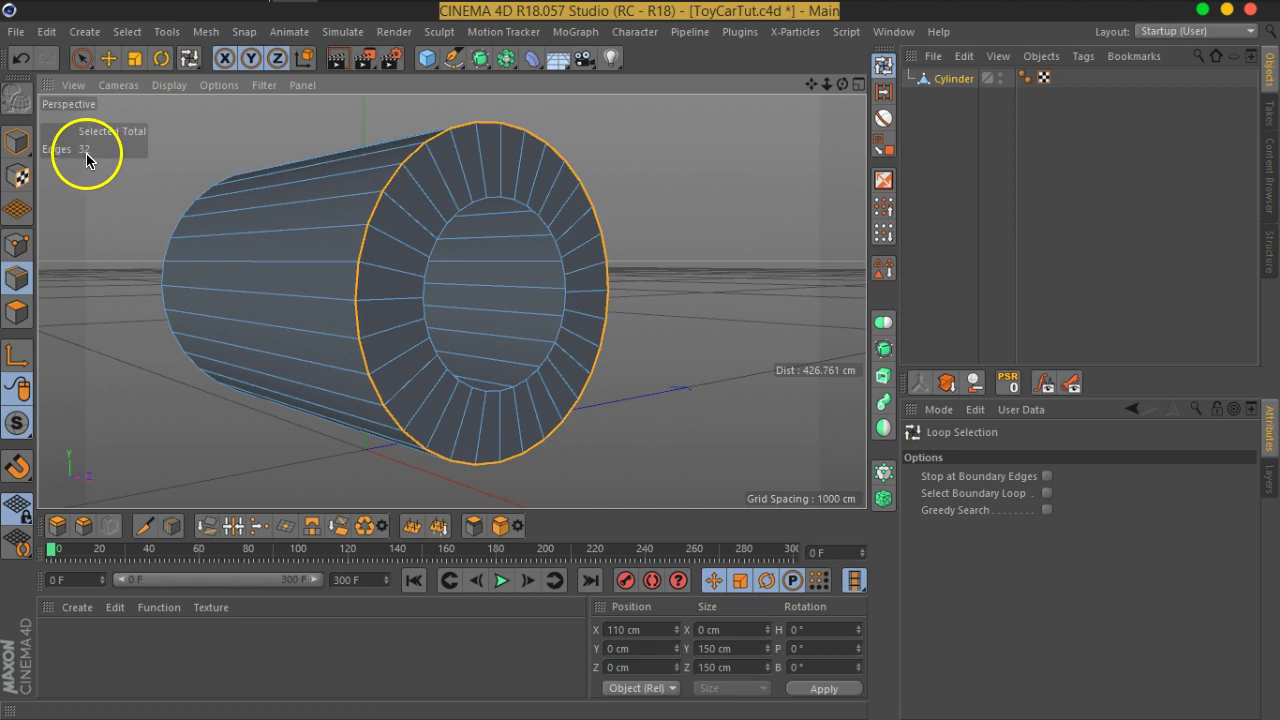
left_click(916, 188)
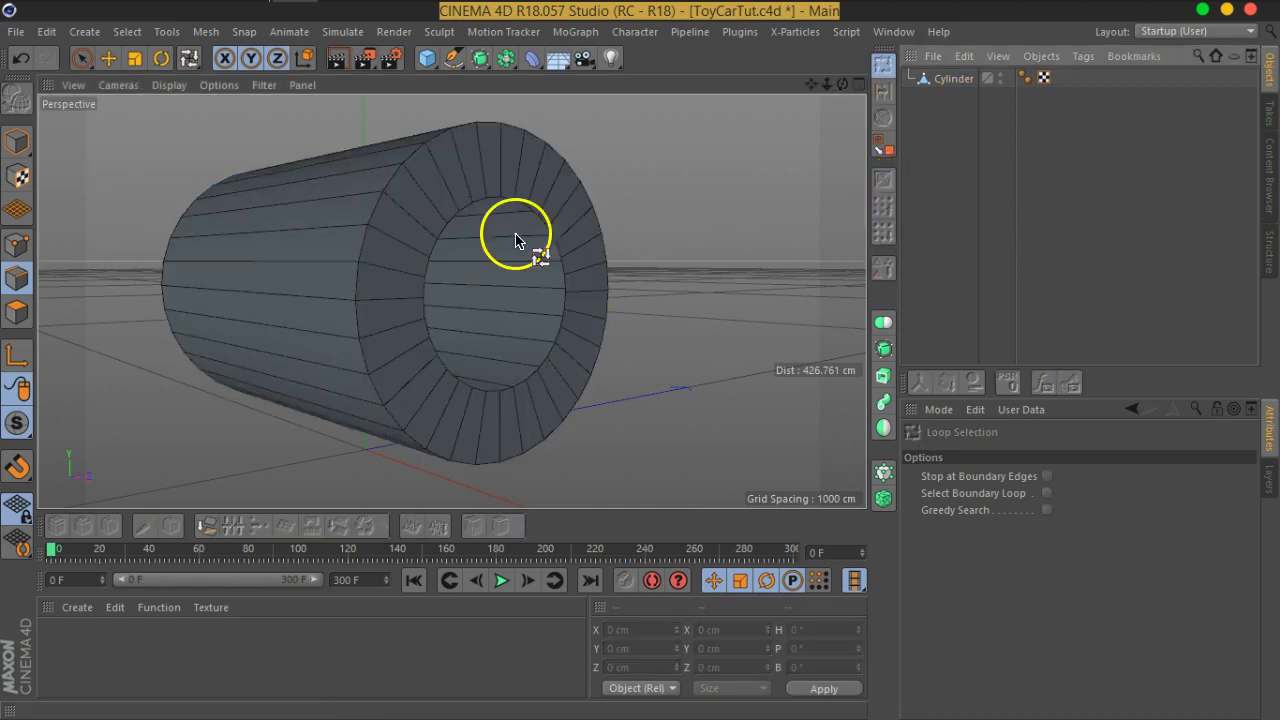
mouse_move(453, 208)
left_mouse_down("alt")
mouse_move(489, 277)
mouse_move(543, 249)
left_mouse_up("alt")
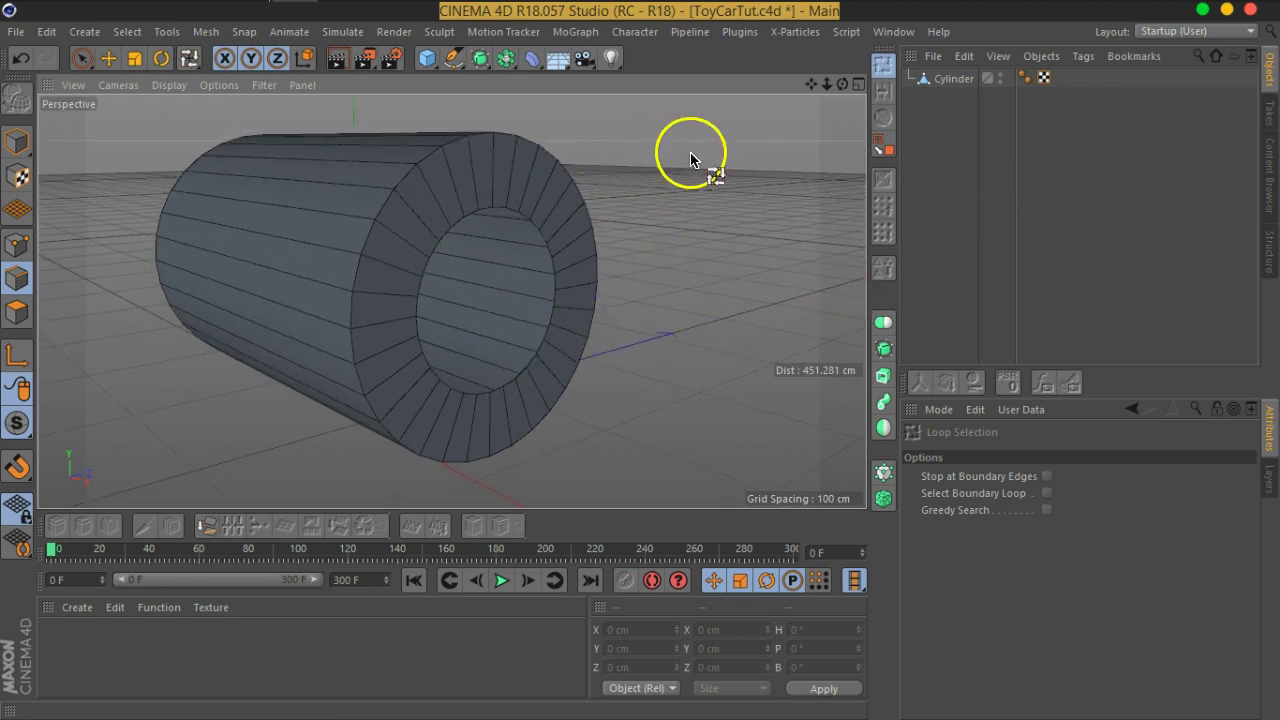
mouse_move(540, 292)
left_mouse_down("alt")
mouse_move(538, 269)
mouse_move(524, 283)
left_mouse_up("alt")
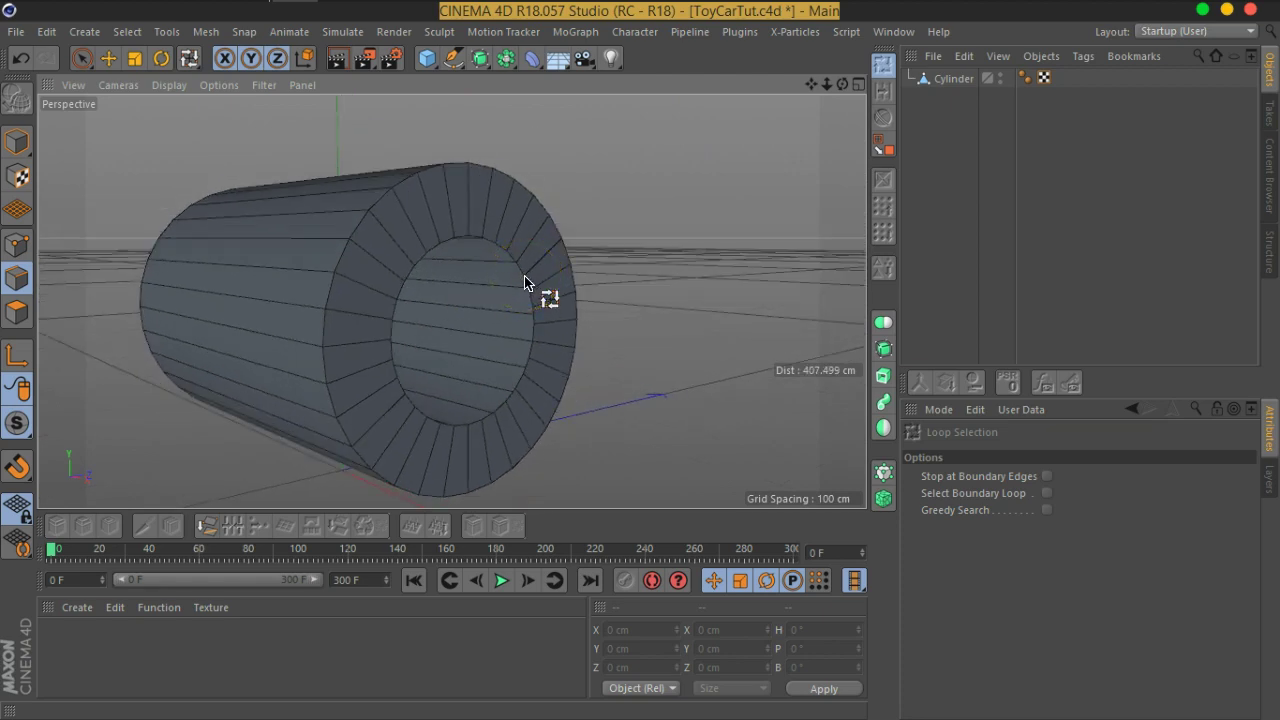
Step: Add a Plane primitive from the Cube palette beneath the cylinder
left_click(427, 58)
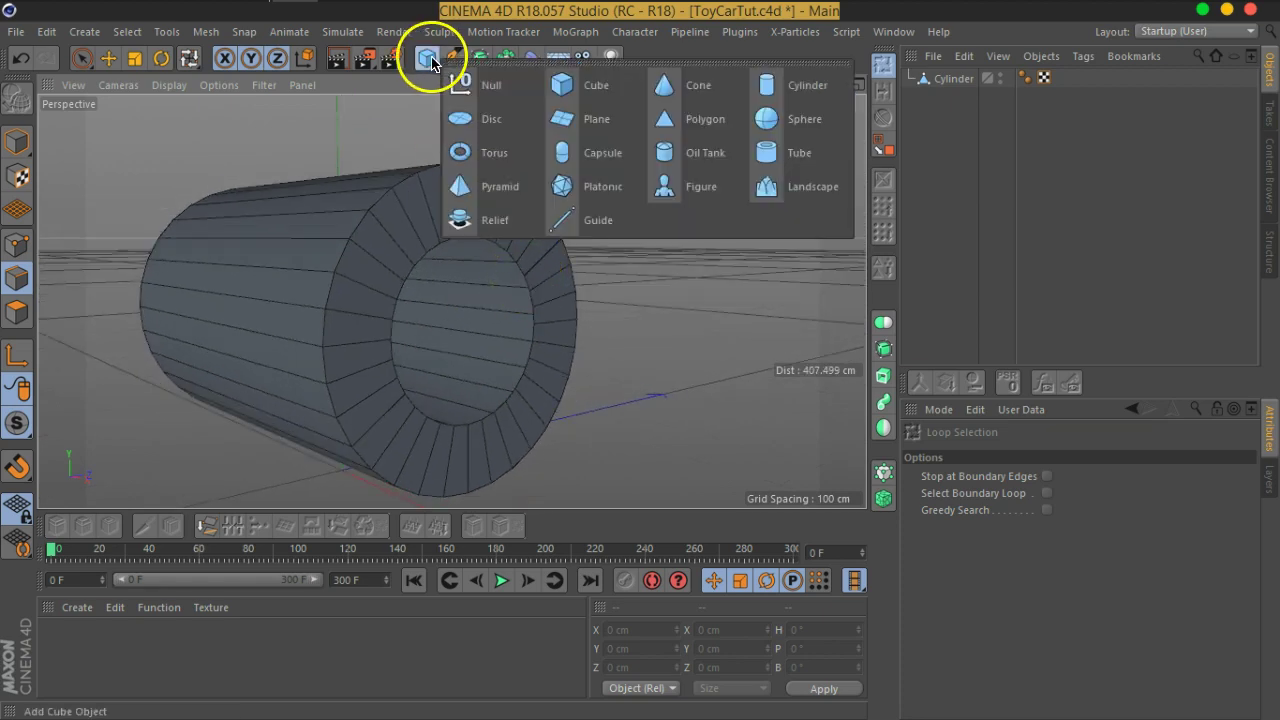
left_click(577, 122)
scroll(586, 366, "down", 5)
mouse_move(557, 386)
left_mouse_down("alt")
mouse_move(532, 345)
mouse_move(551, 394)
mouse_move(603, 420)
left_mouse_up("alt")
scroll(551, 385, "up", 3)
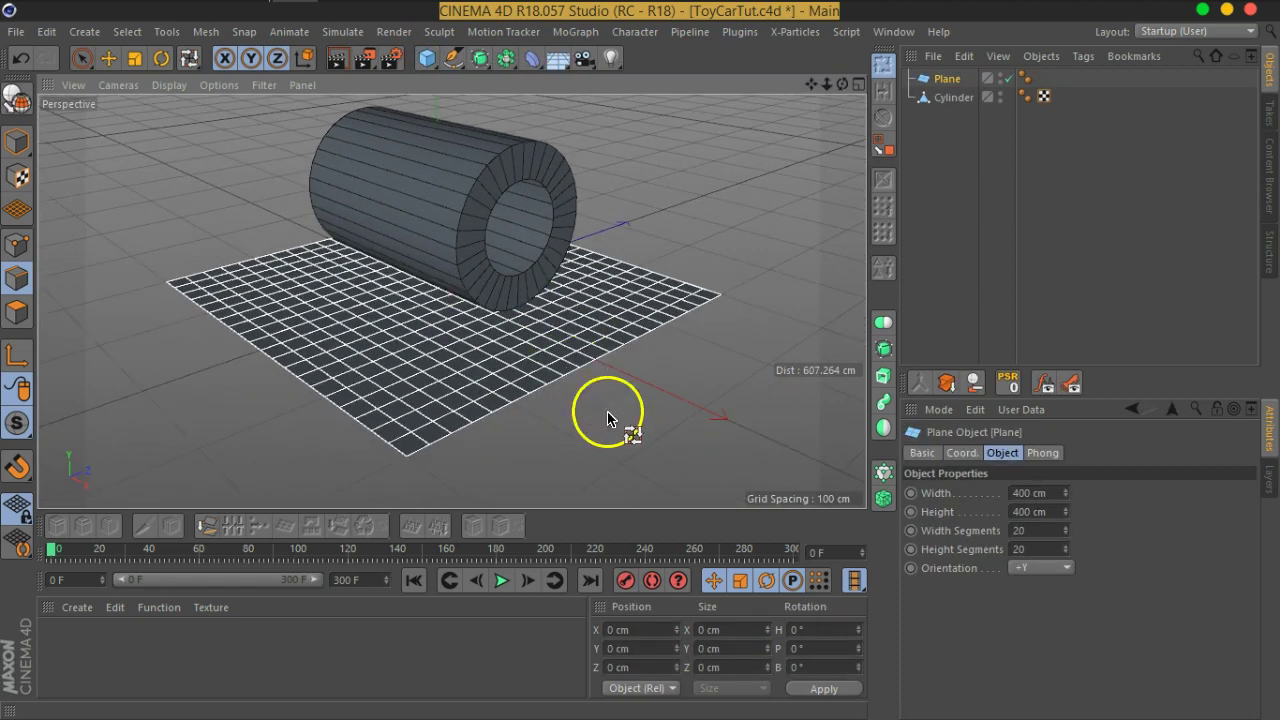
scroll(603, 420, "up", 2)
Step: Set the plane's Width Segments and Height Segments to 8 each
left_click(972, 540)
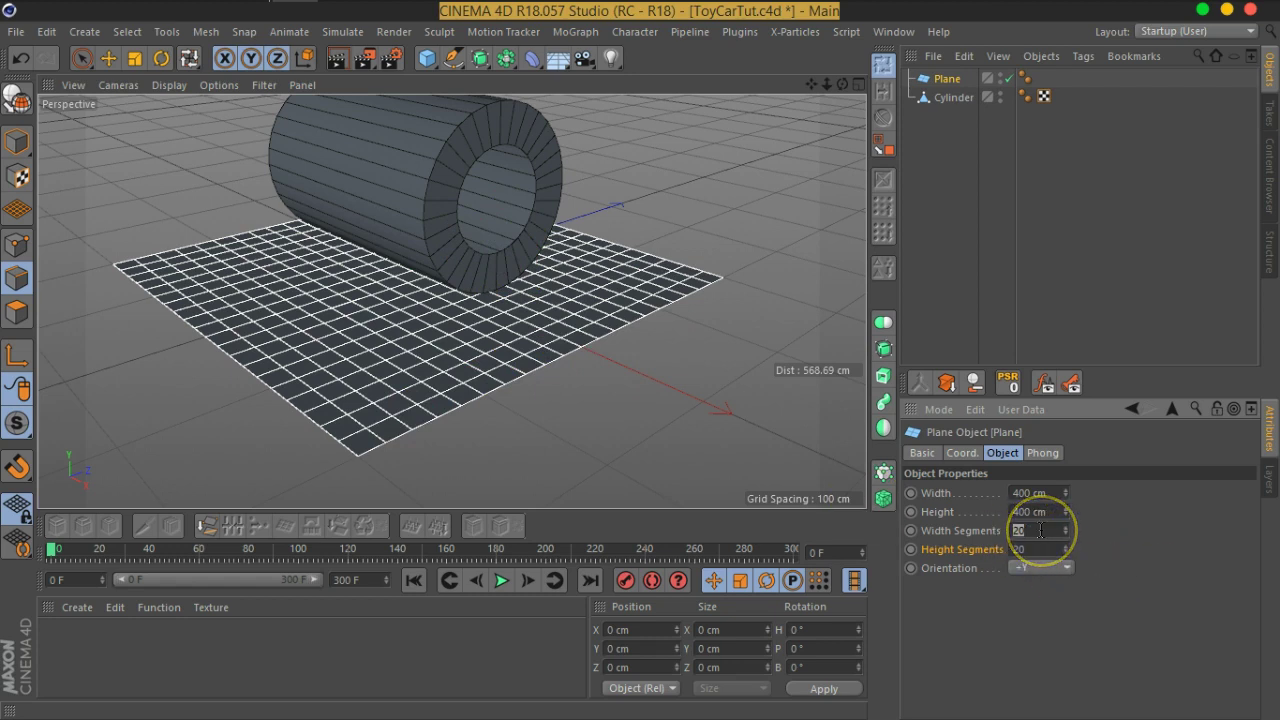
type("8")
key("Return")
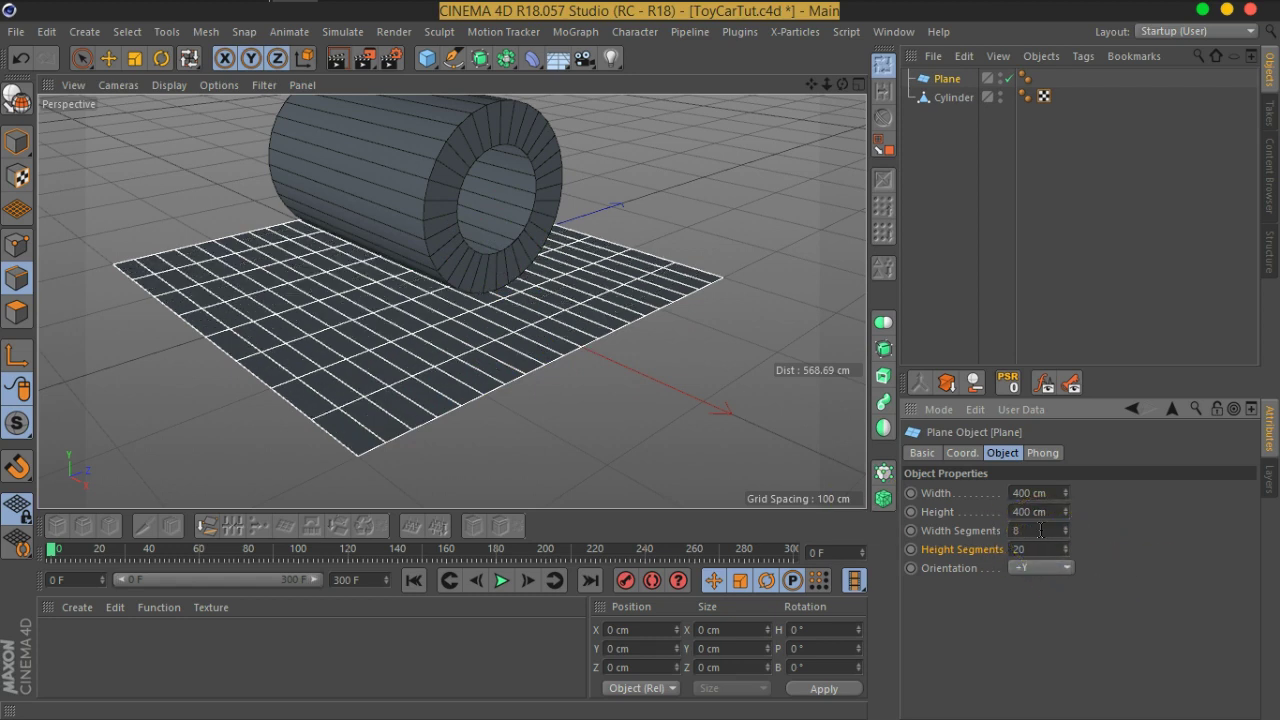
type("8")
key("Return")
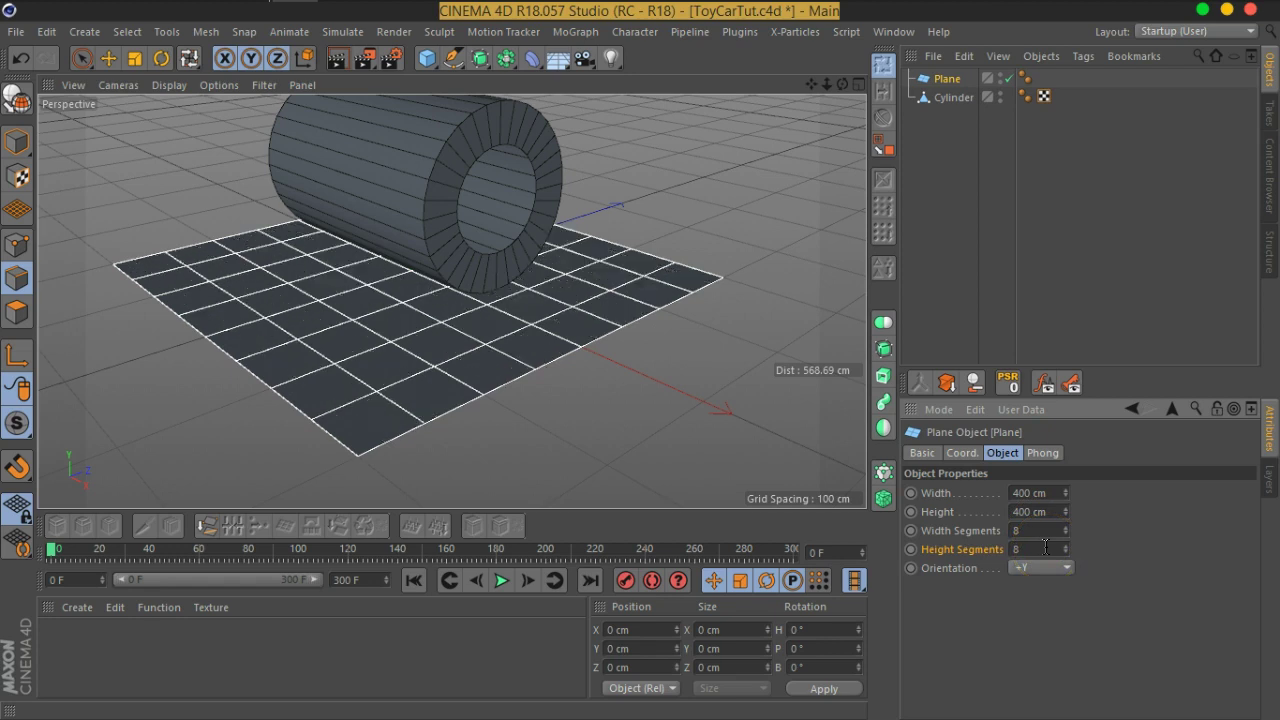